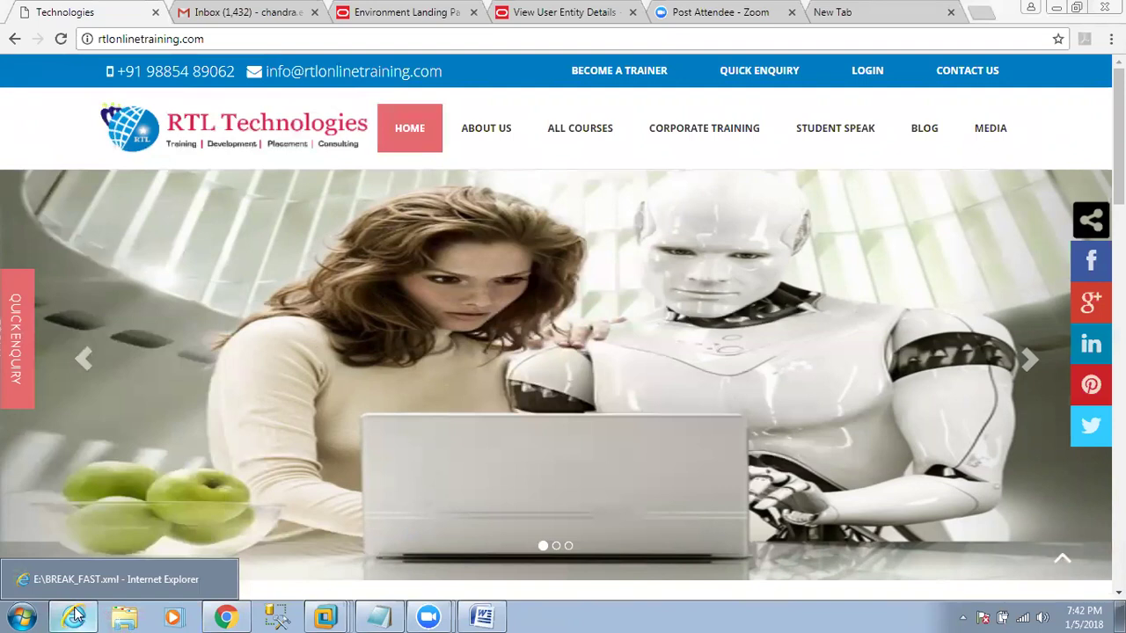
Switch to the View User Entity Details tab and open Windows Explorer at Libraries.
key("ctrl+4")
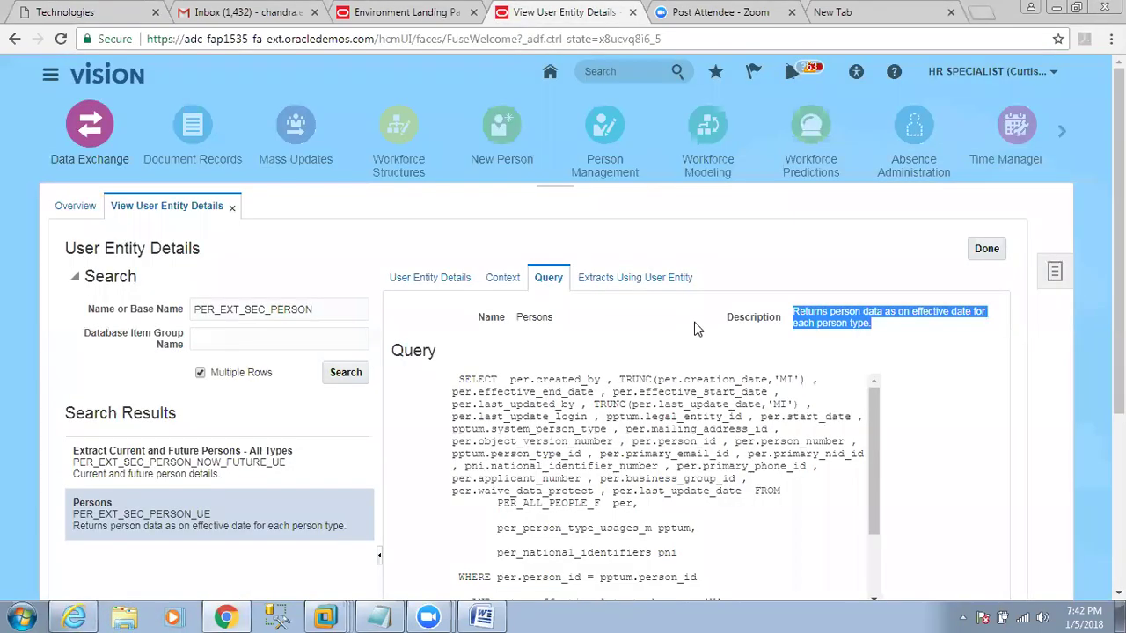
left_click(124, 617)
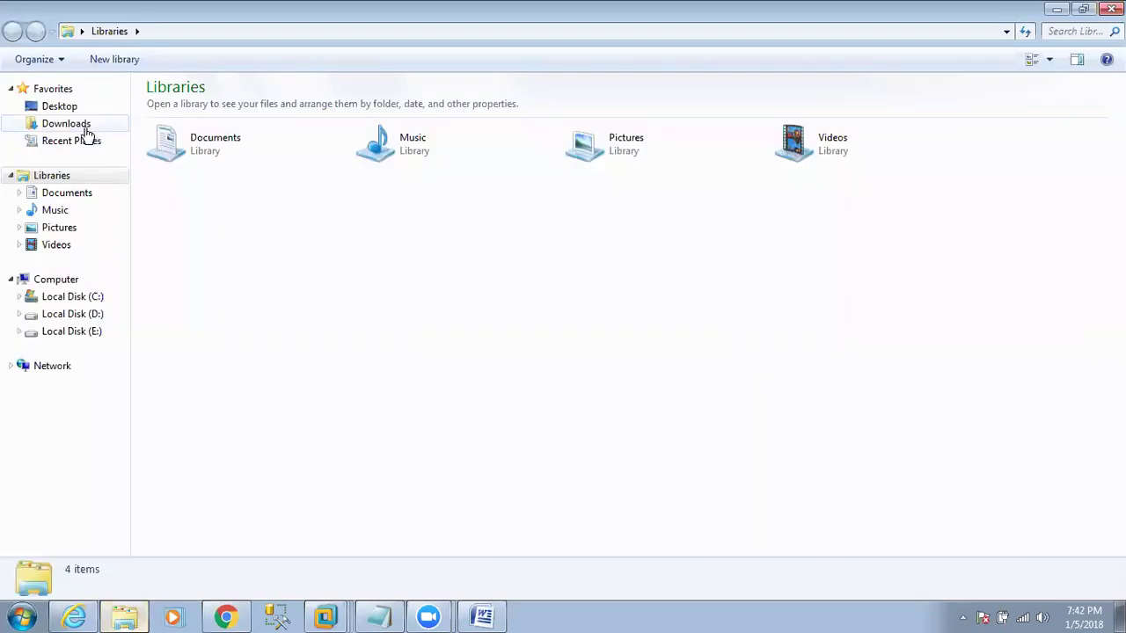
Open the Oracle_Fusion_Training_Content_HCM workbook from E:\FUSION_HCM\New_Fusion_Batches\10_30_AM_SEP.
left_click(86, 130)
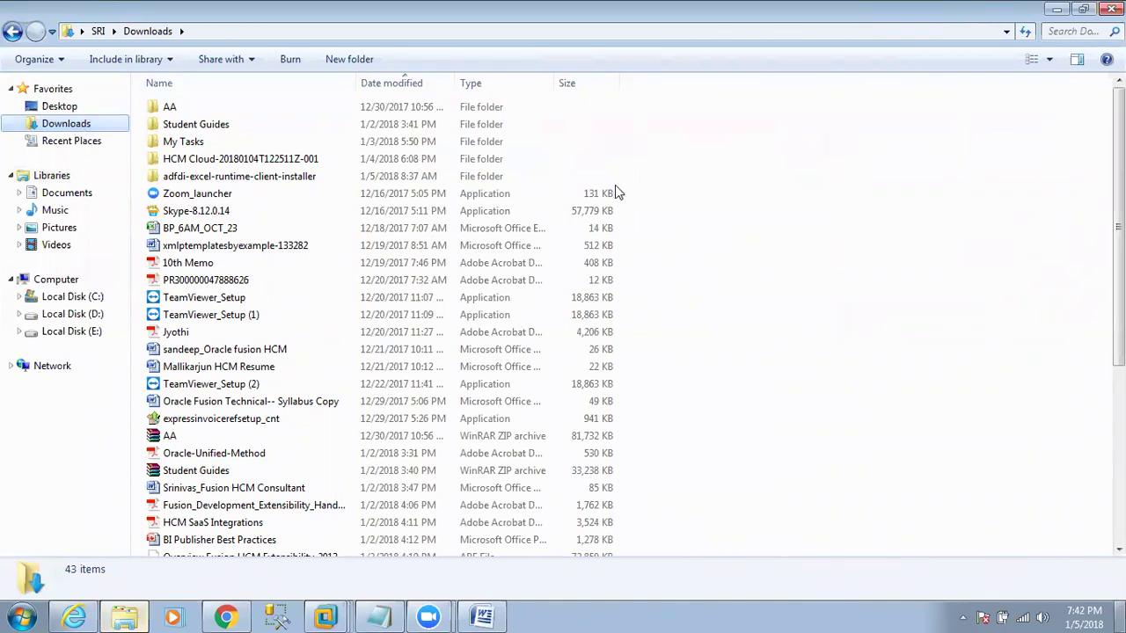
left_click(100, 319)
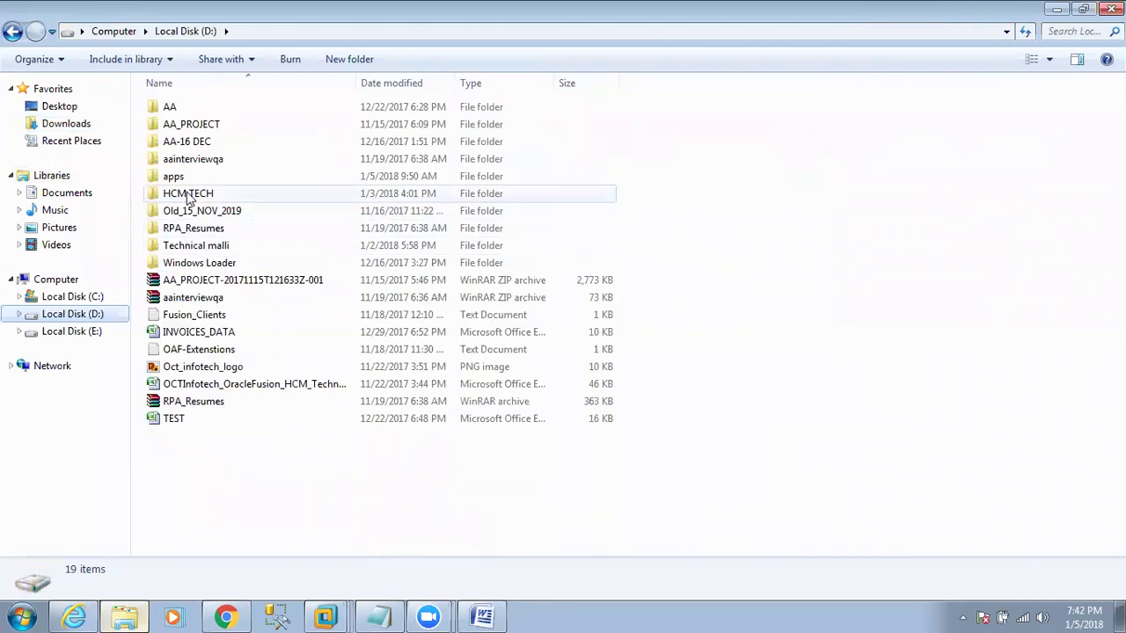
double_click(187, 190)
left_click(12, 32)
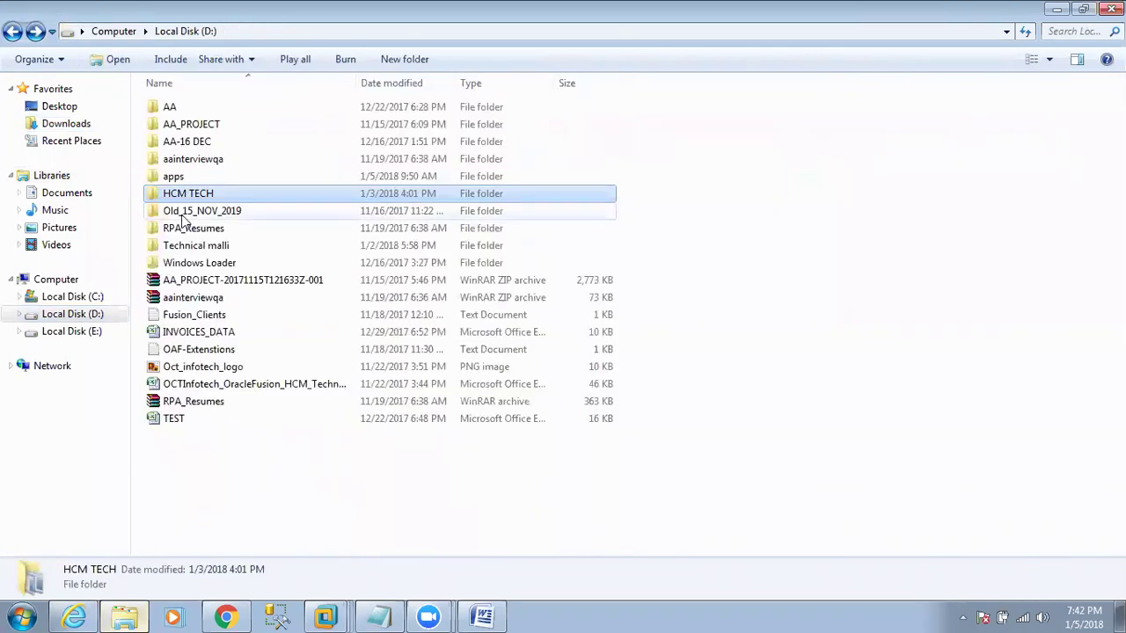
left_click(88, 333)
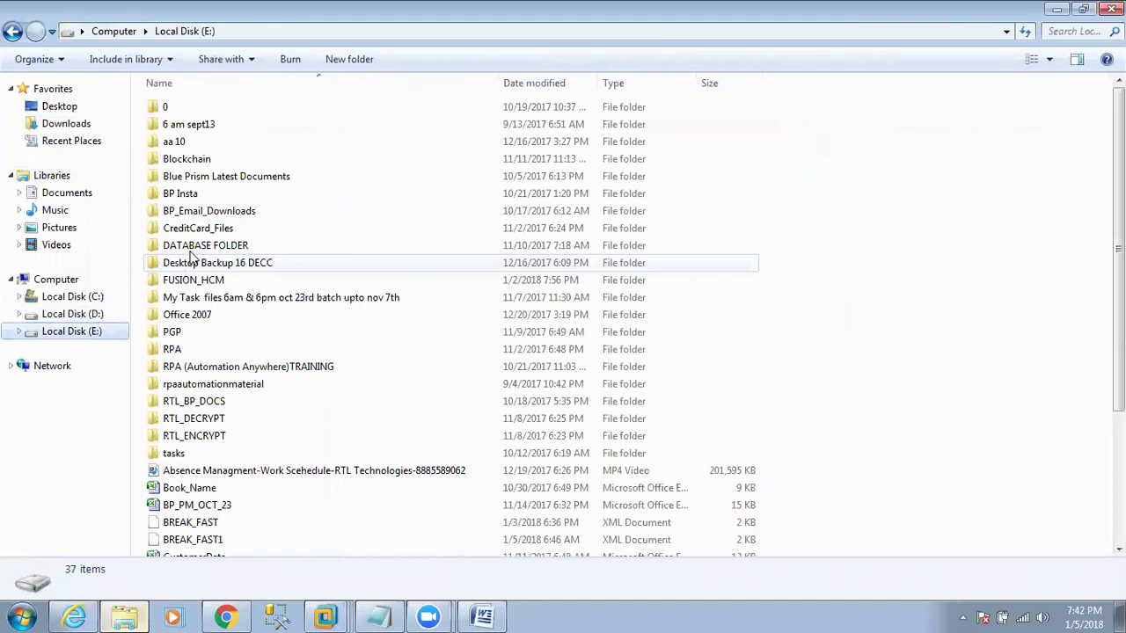
double_click(214, 279)
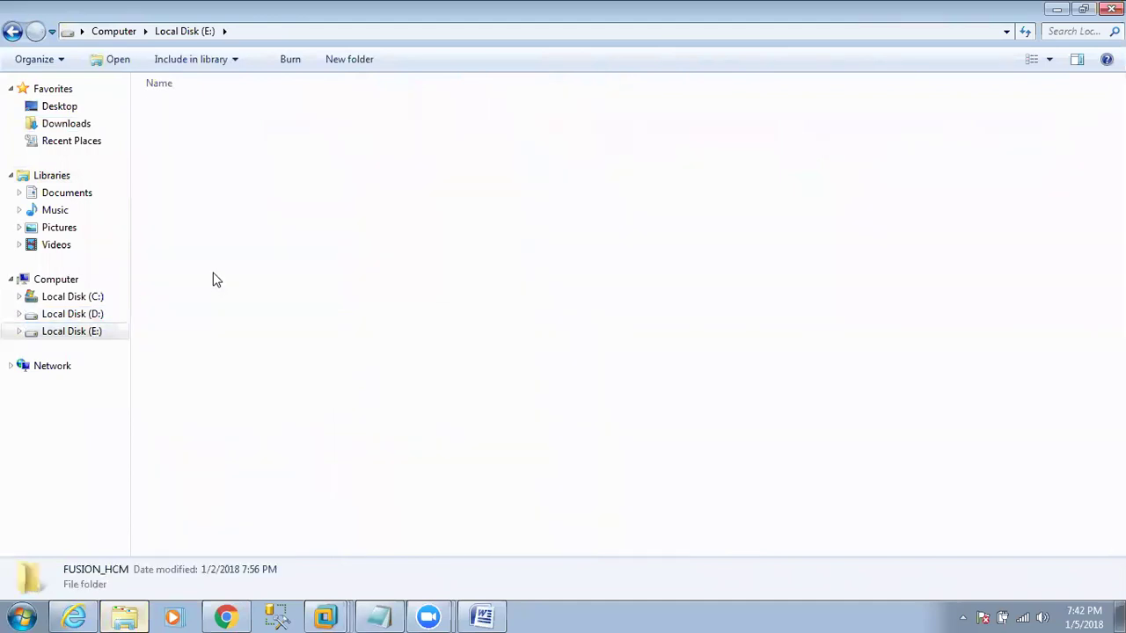
left_click(217, 195)
double_click(217, 201)
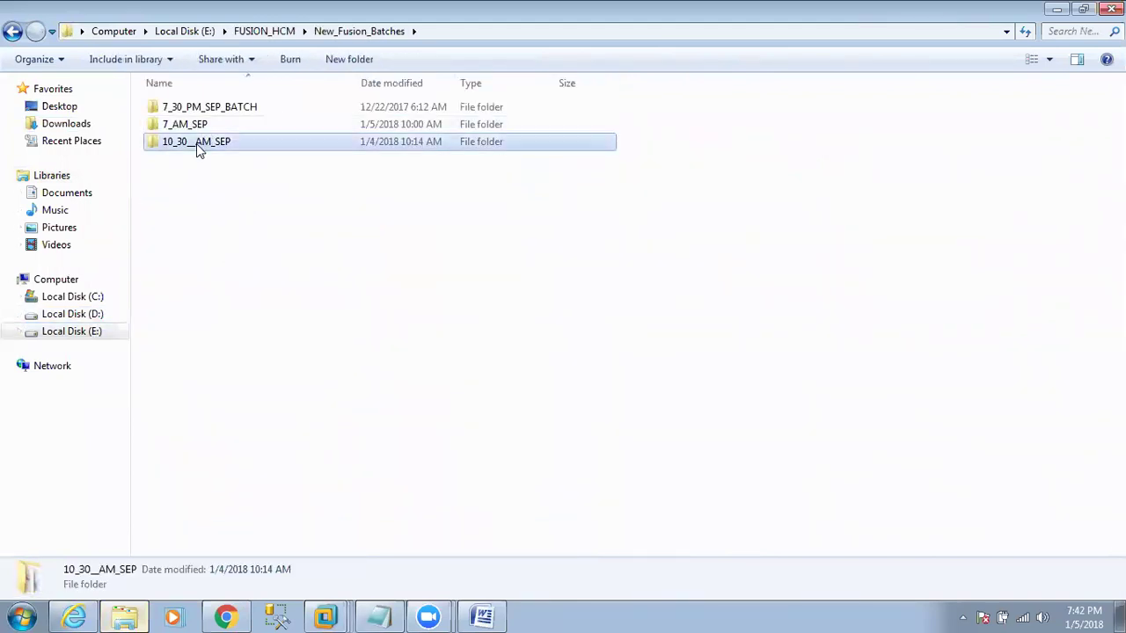
double_click(197, 143)
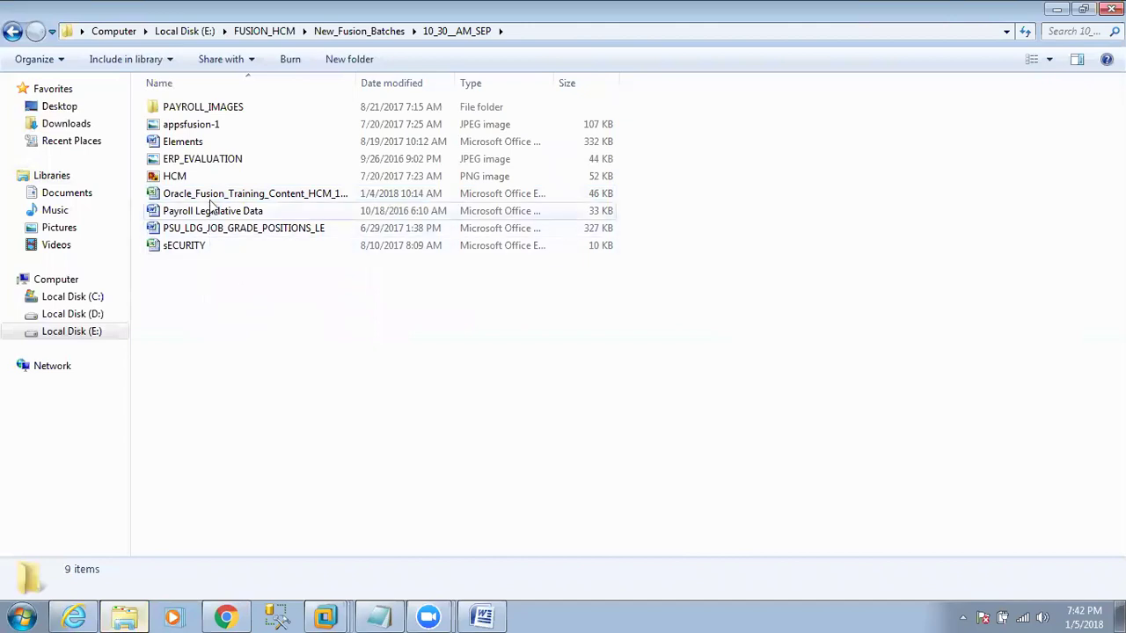
double_click(211, 196)
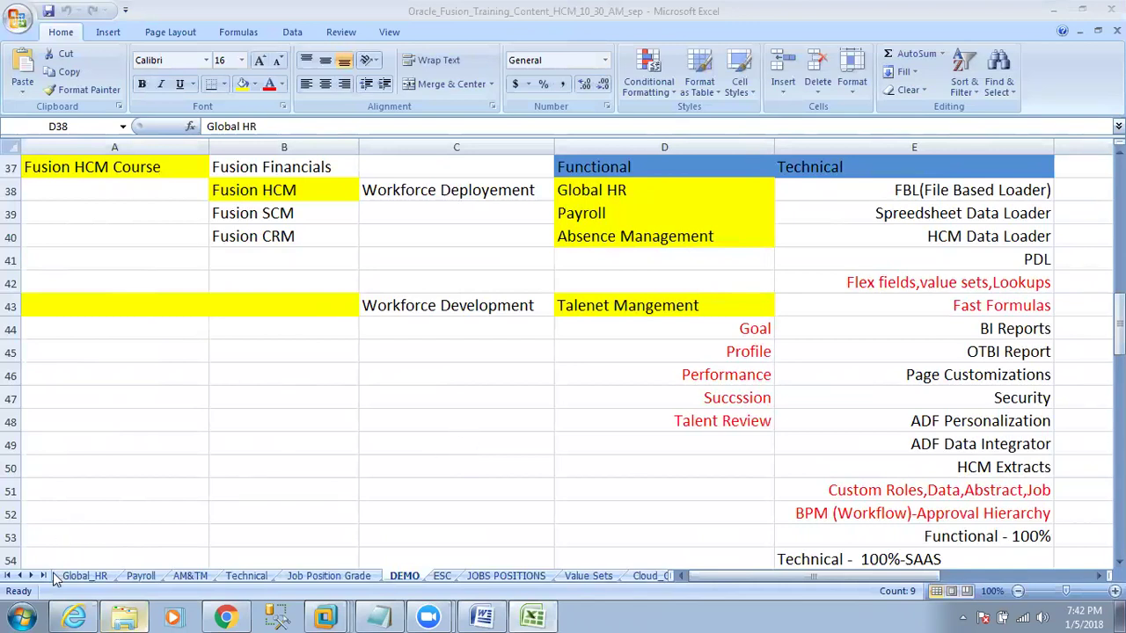
Show the Global_HR sheet and select the Define ESC step in B3.
left_click(85, 576)
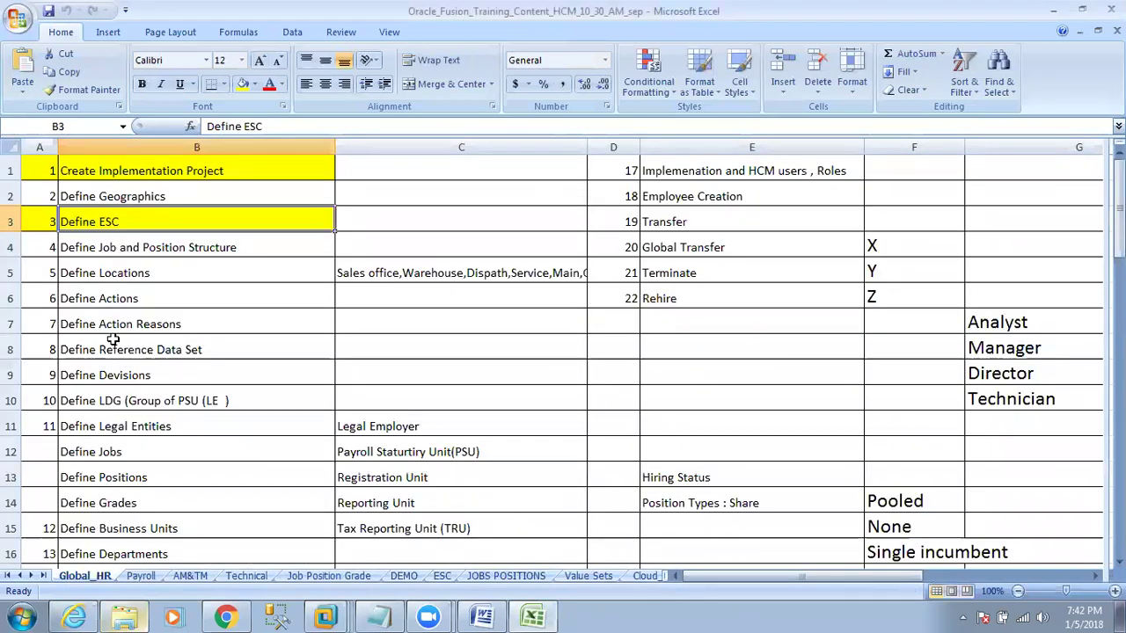
left_click(57, 222)
left_click(60, 222)
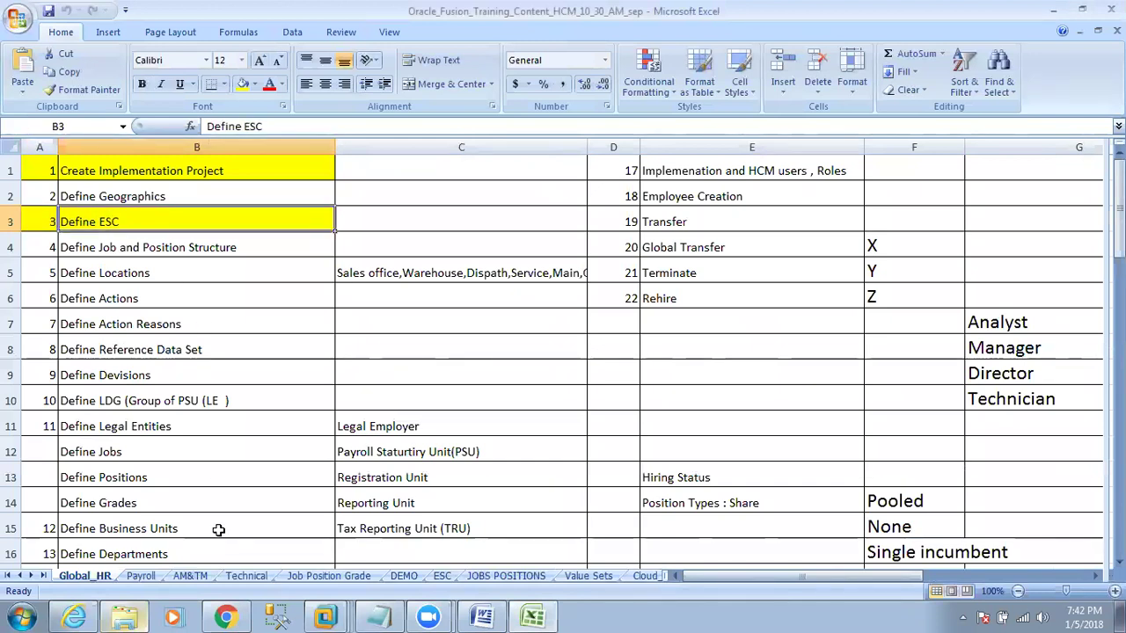
Open the ESC sheet and go over the SONY enterprise, EnterPrise and Divisions labels.
left_click(441, 576)
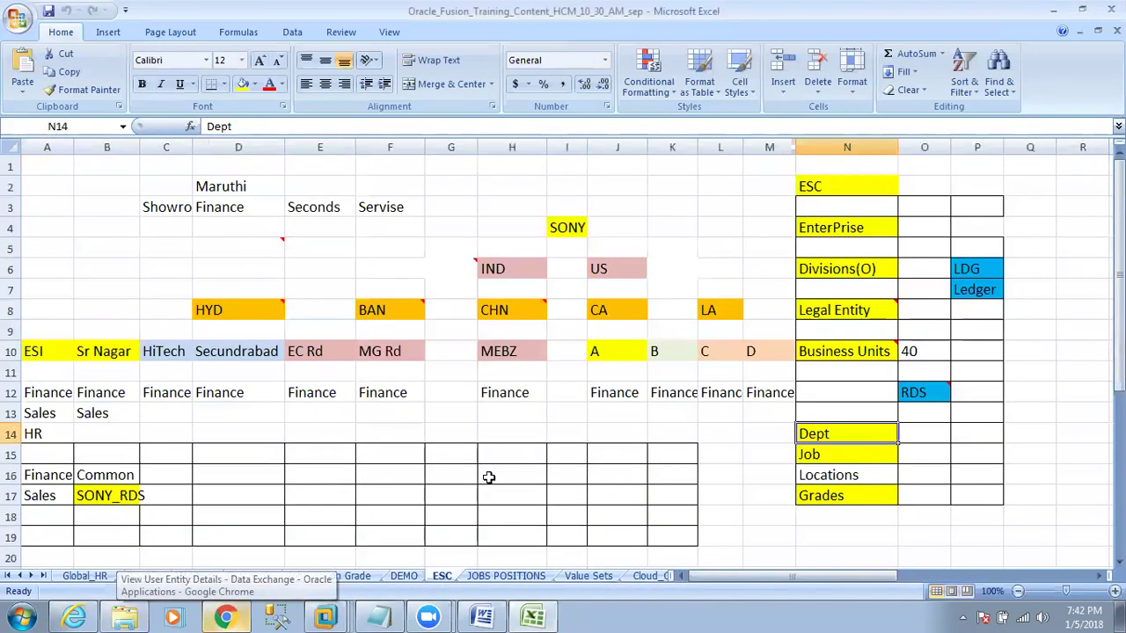
left_click_drag(854, 186, 879, 484)
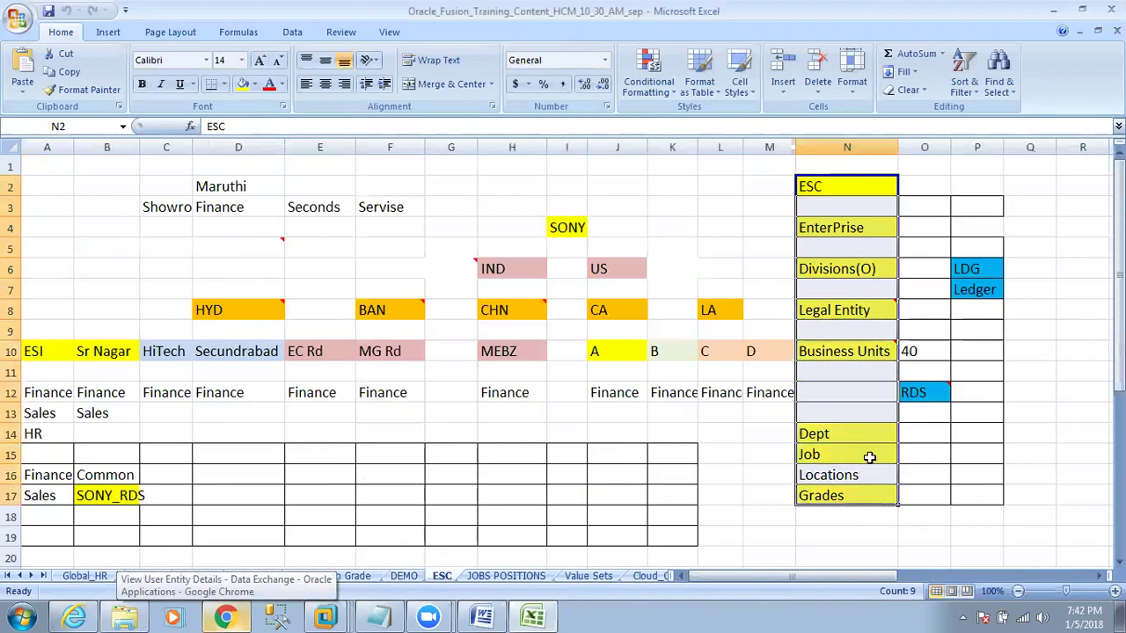
scroll(796, 331, "down", 1)
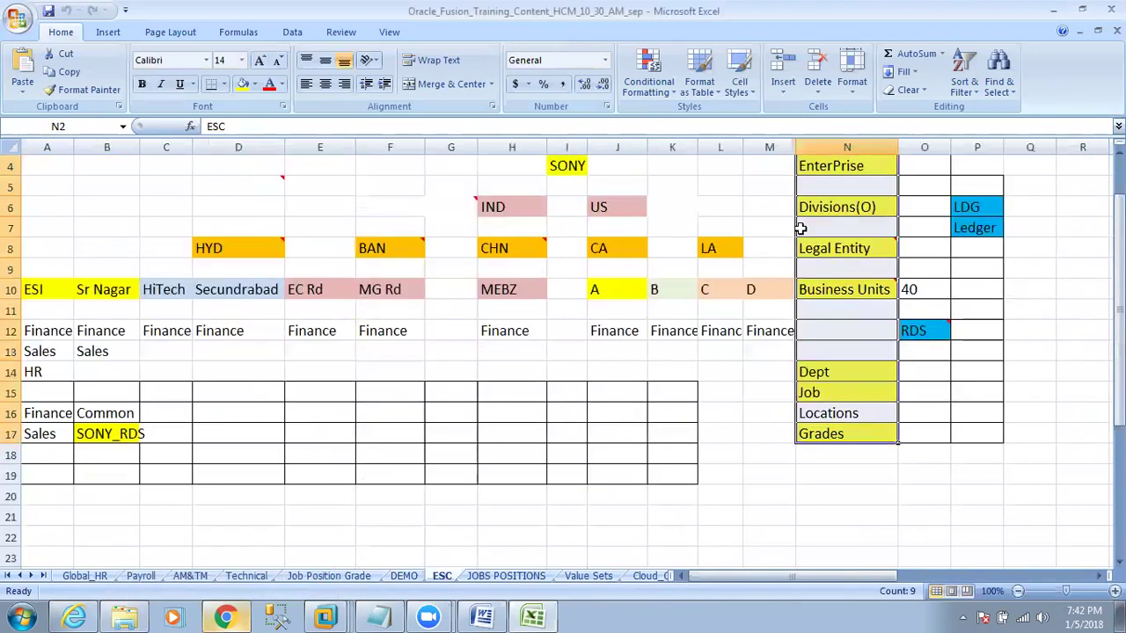
left_click(814, 163)
left_click(569, 165)
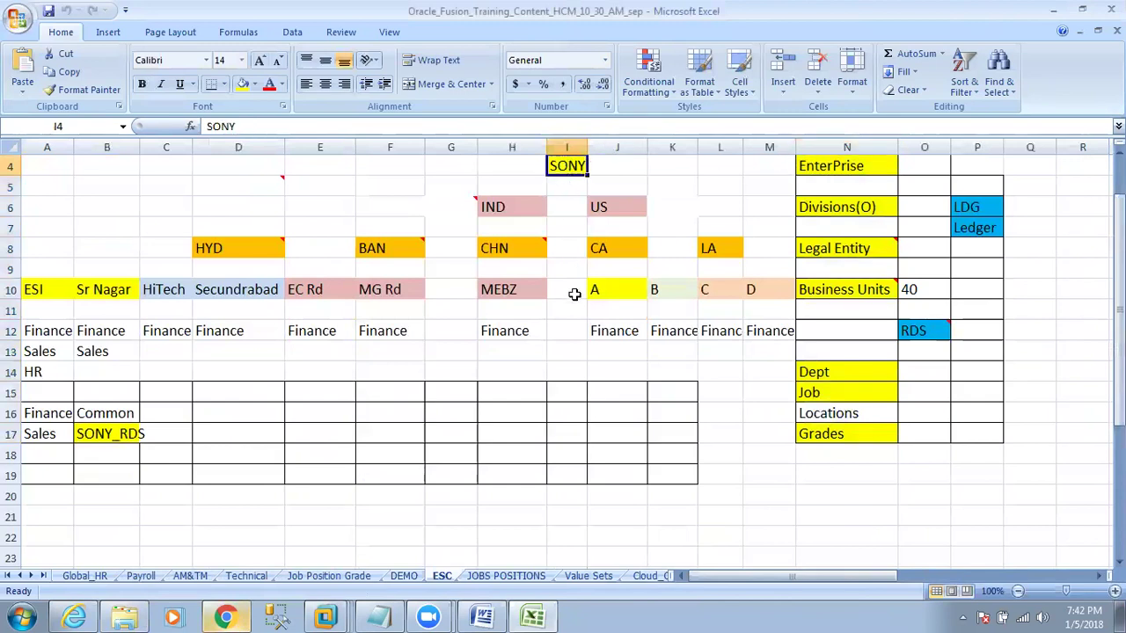
left_click(841, 169)
left_click(848, 209)
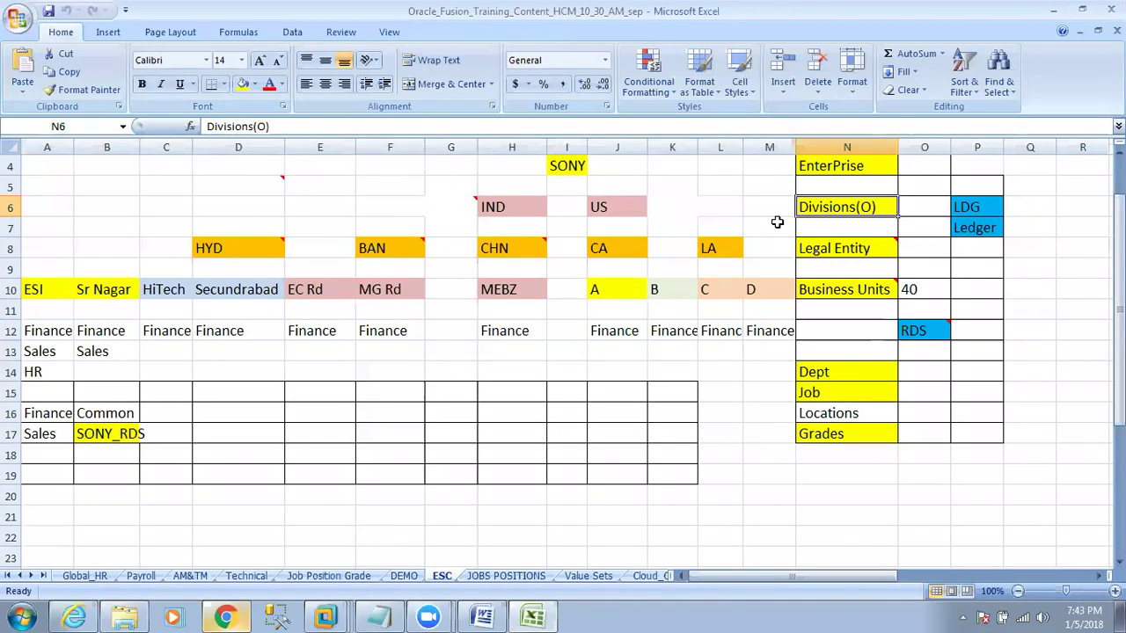
Read the Legal Entity, Business Units and RDS comments, then select Locations in N16.
mouse_move(807, 286)
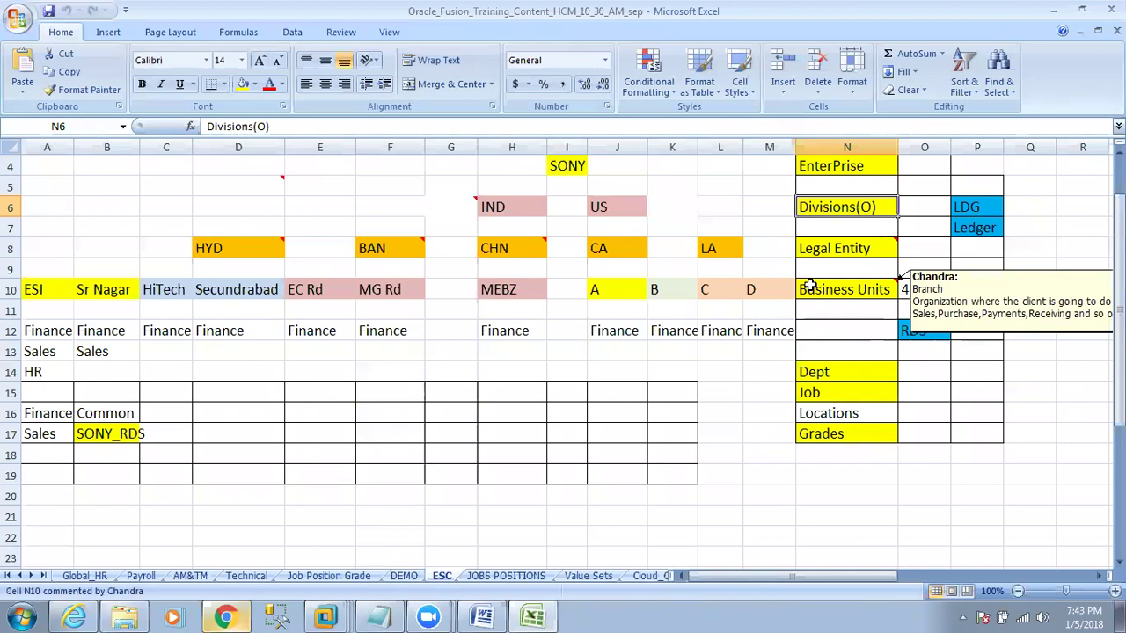
left_click(836, 255)
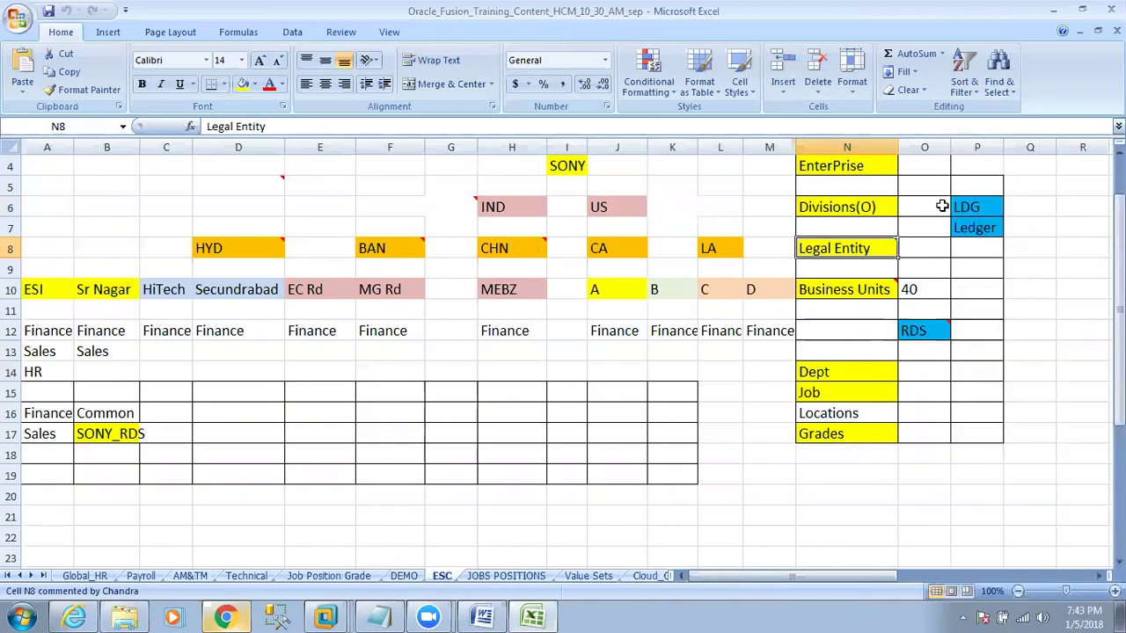
left_click(860, 290)
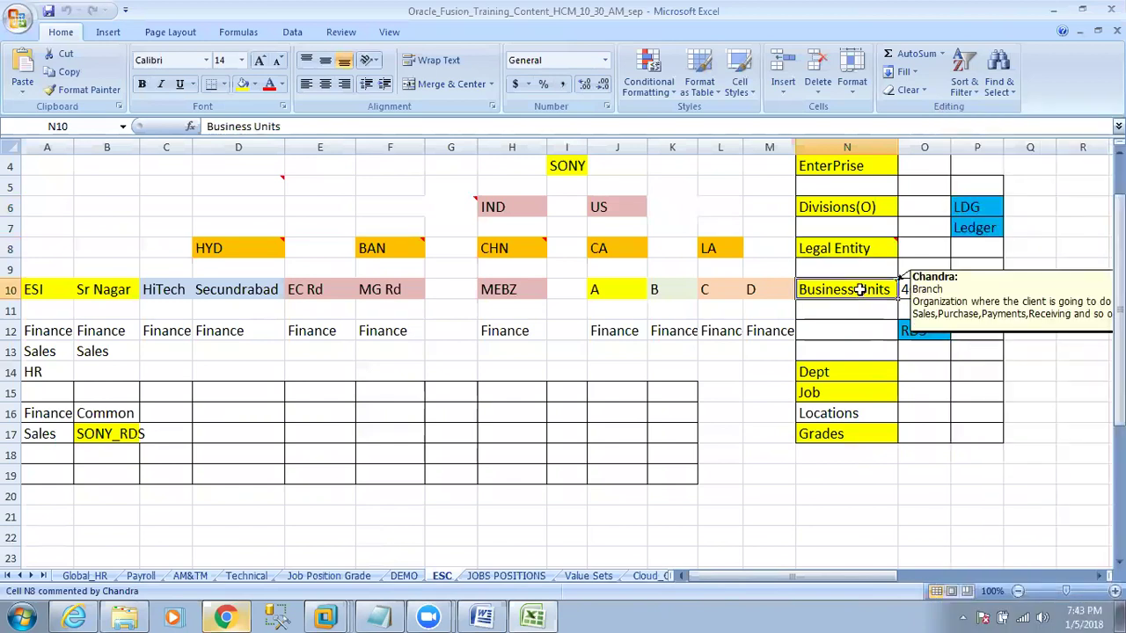
left_click(924, 334)
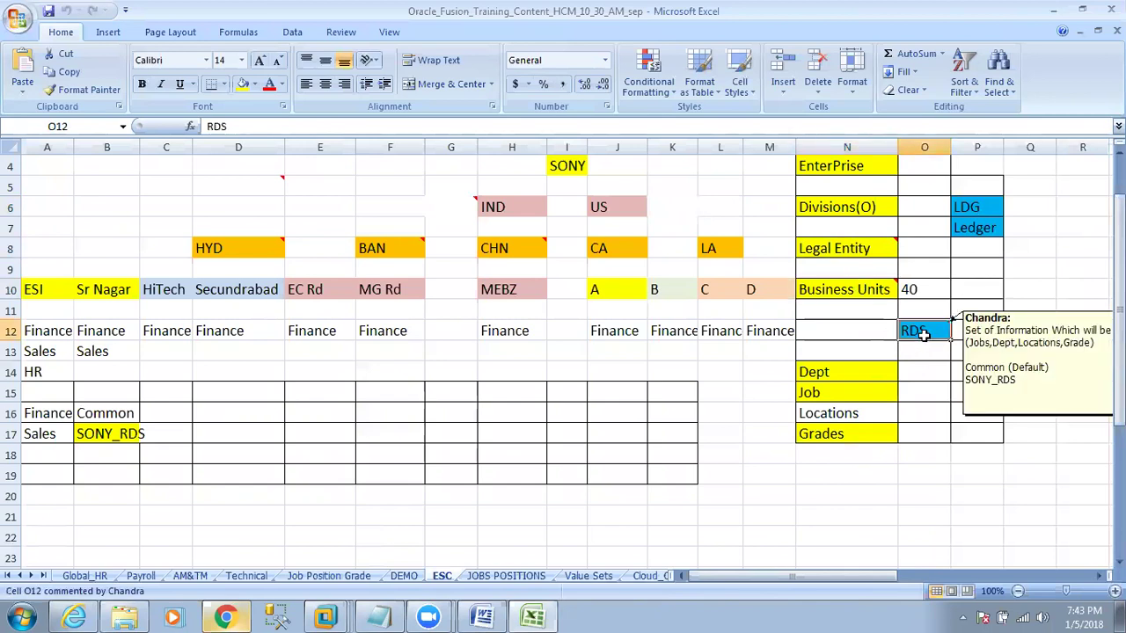
left_click(867, 290)
left_click(934, 332)
left_click(865, 408)
Fill the Locations cell yellow and review the Dept, Job and Grades labels.
left_click(242, 84)
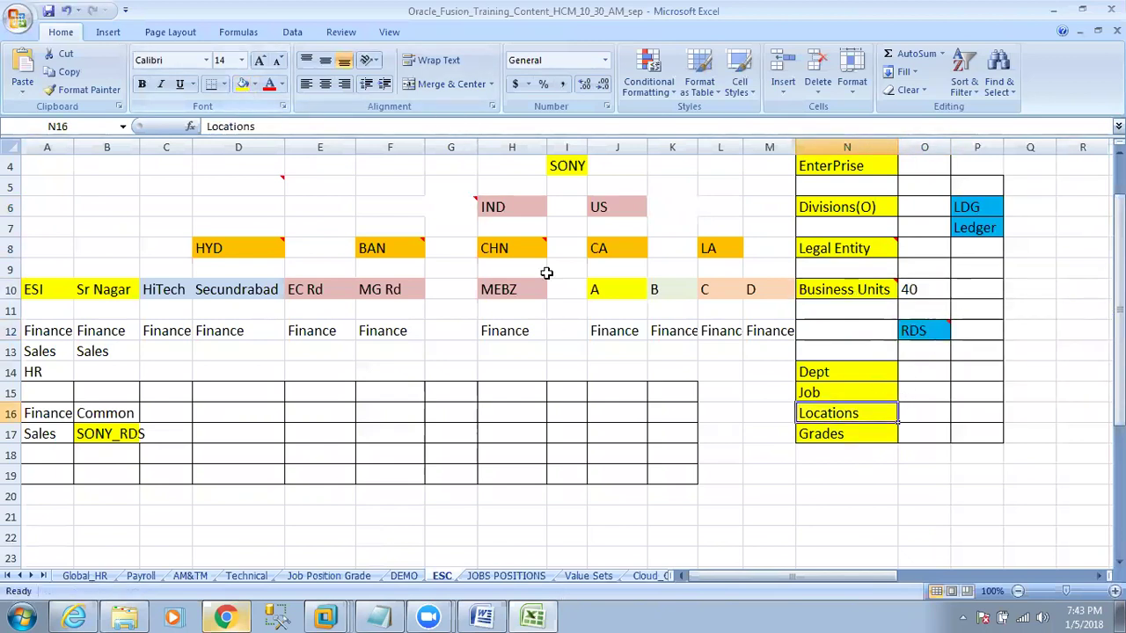
left_click(909, 335)
left_click_drag(849, 373, 850, 436)
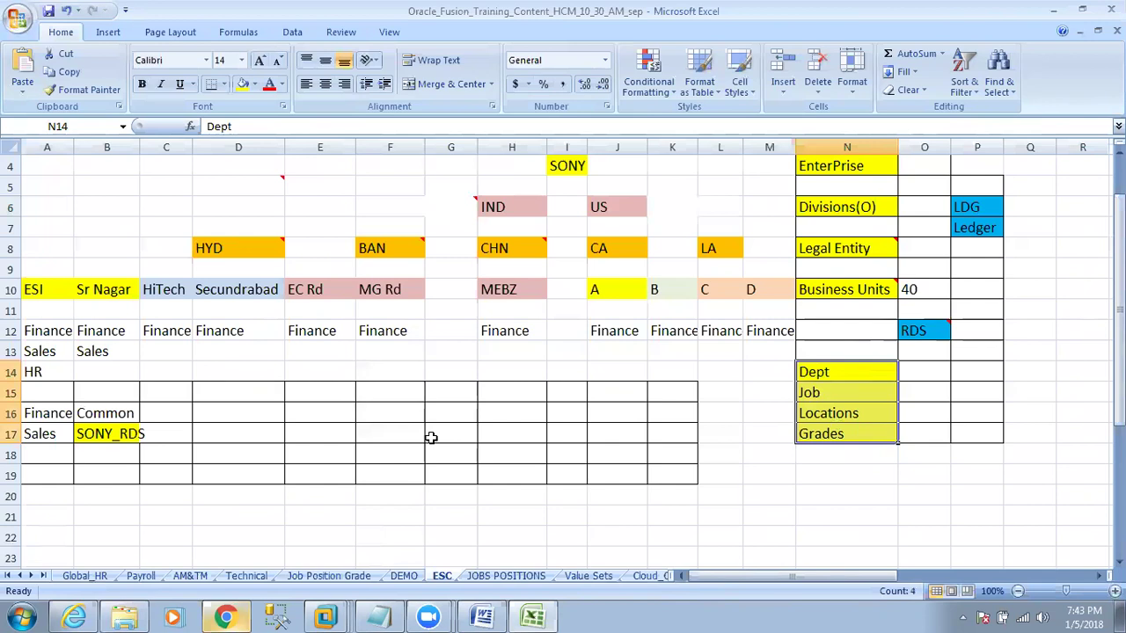
left_click(49, 415)
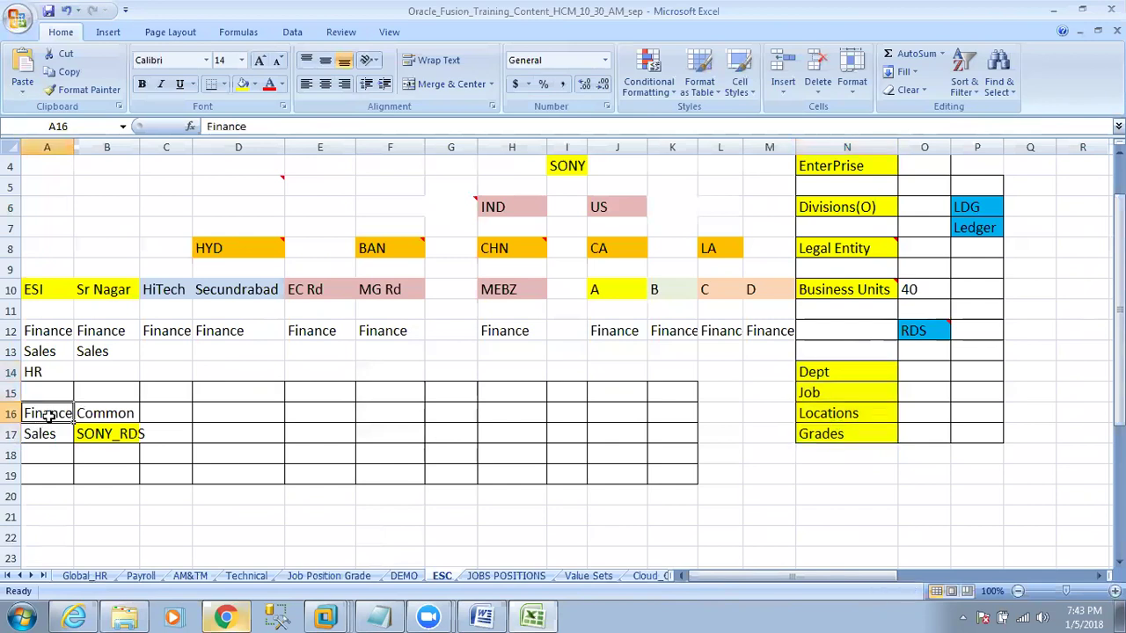
left_click_drag(845, 377, 838, 431)
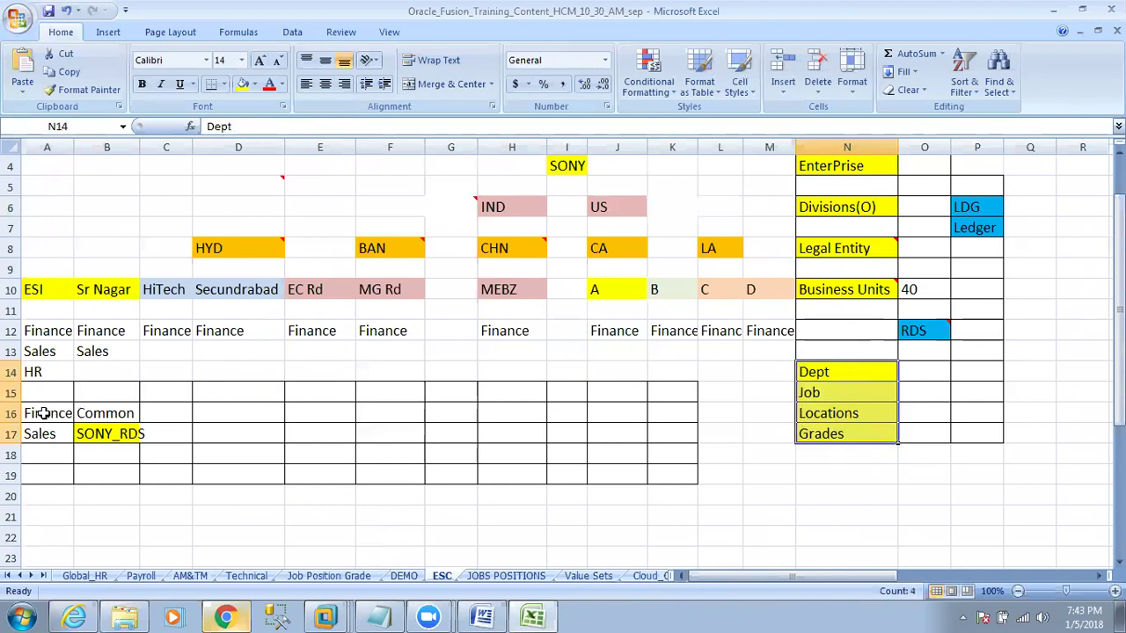
Review the Finance–Common and Sales–SONY_RDS pairings, then return to Oracle in Chrome.
left_click(52, 414)
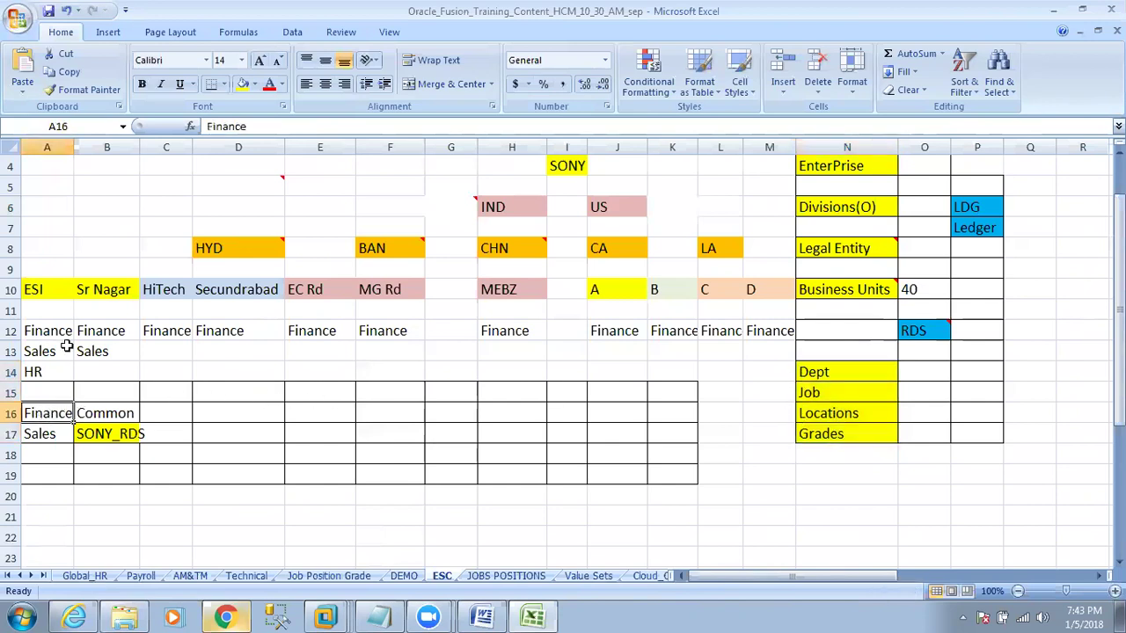
left_click(13, 329)
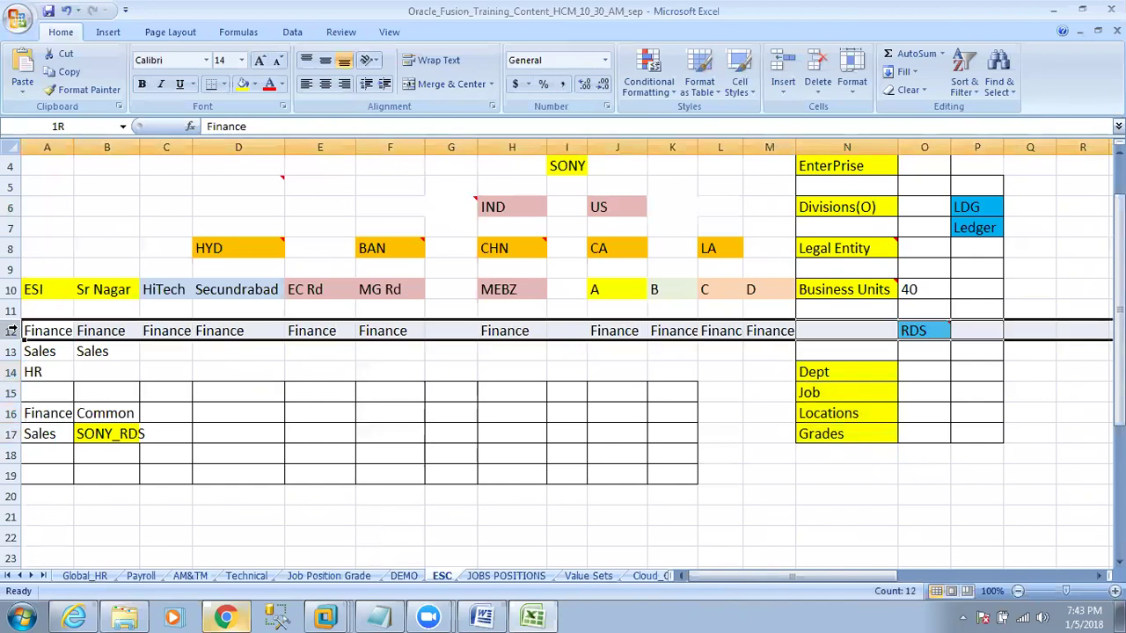
left_click(53, 408)
left_click(102, 407)
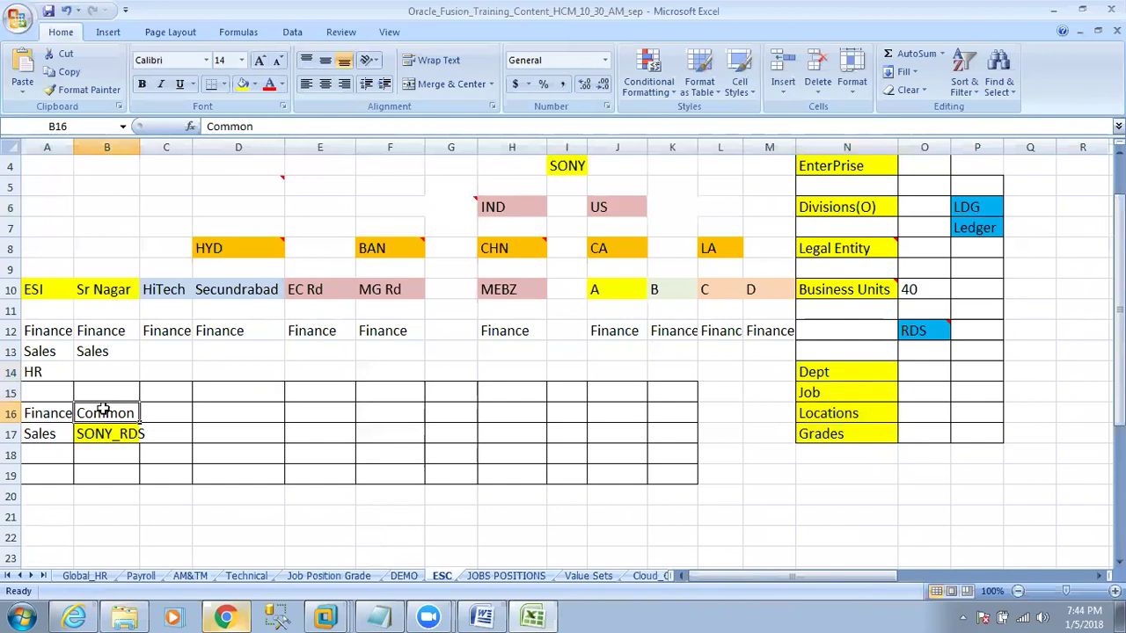
left_click(32, 438)
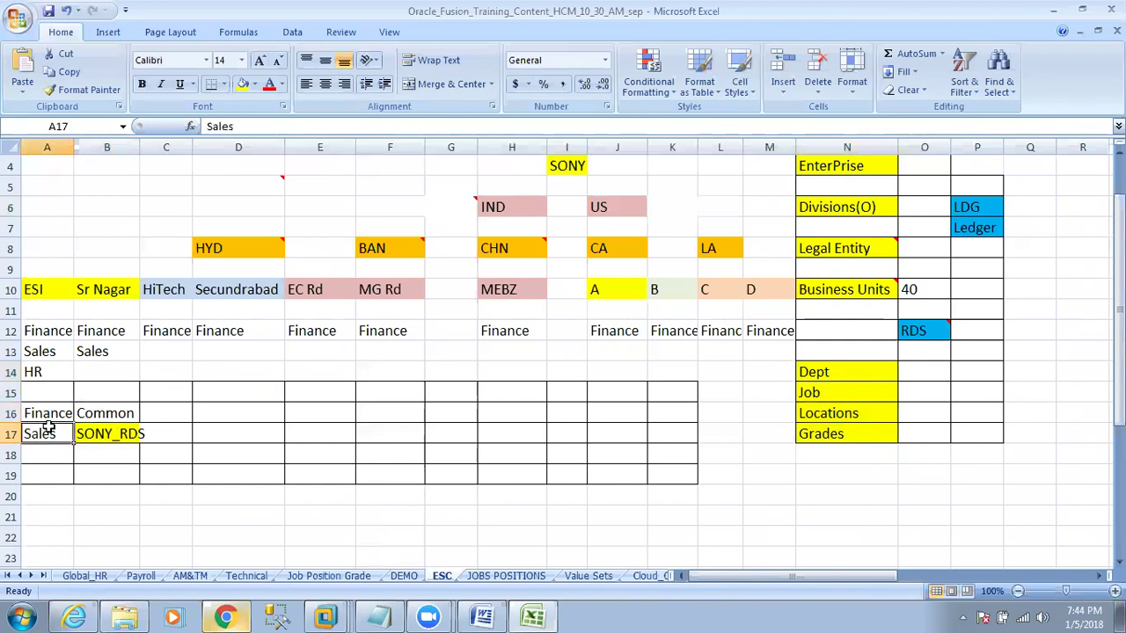
left_click(72, 352)
left_click_drag(74, 351, 81, 351)
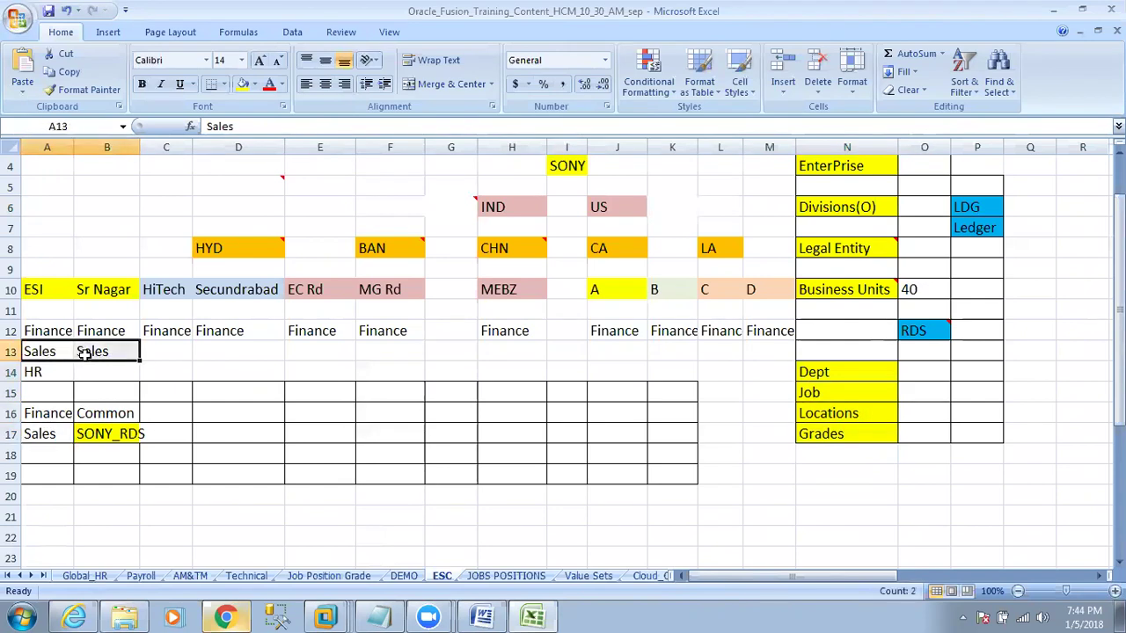
left_click(42, 437)
left_click(92, 437)
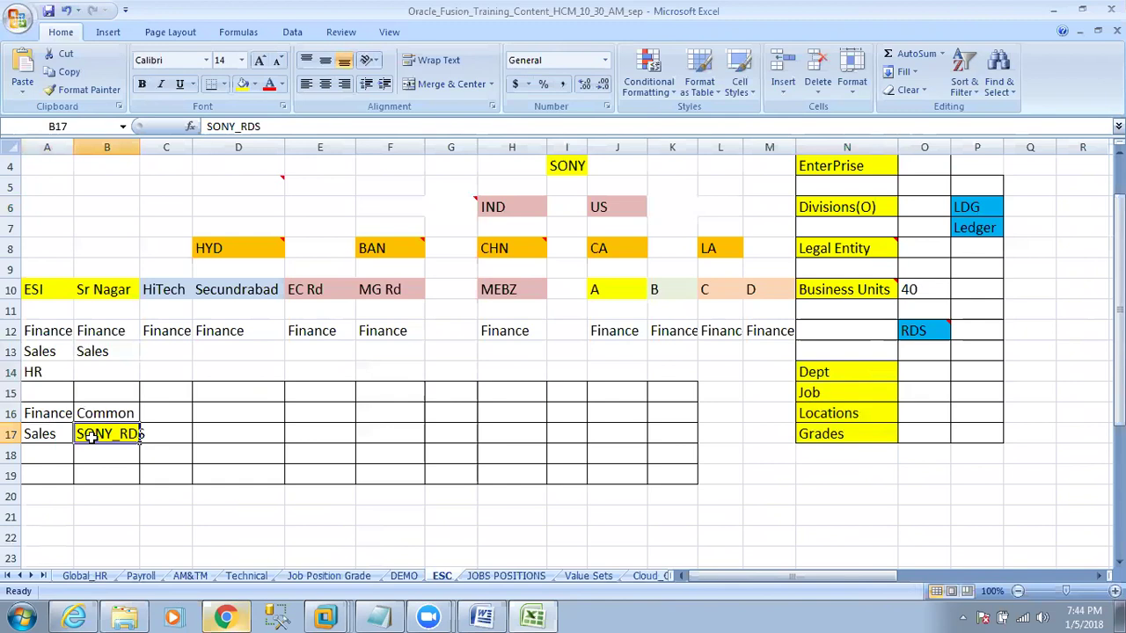
left_click(224, 617)
Open the Metro implementation project and filter its tasks for 'establish enterprise st'.
left_click(985, 250)
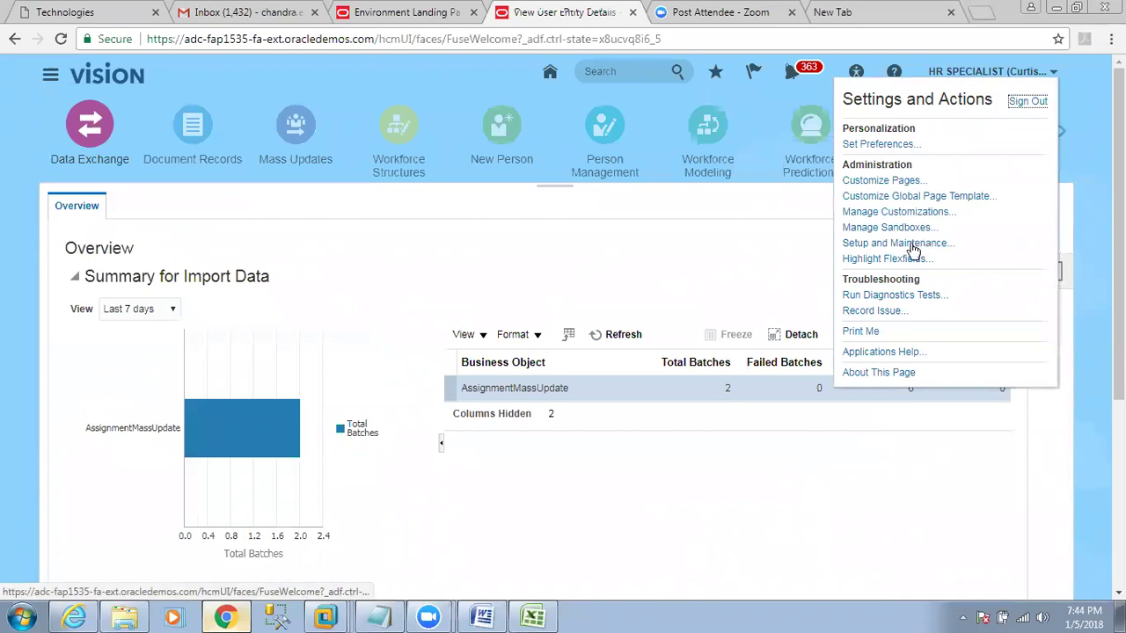
left_click(912, 249)
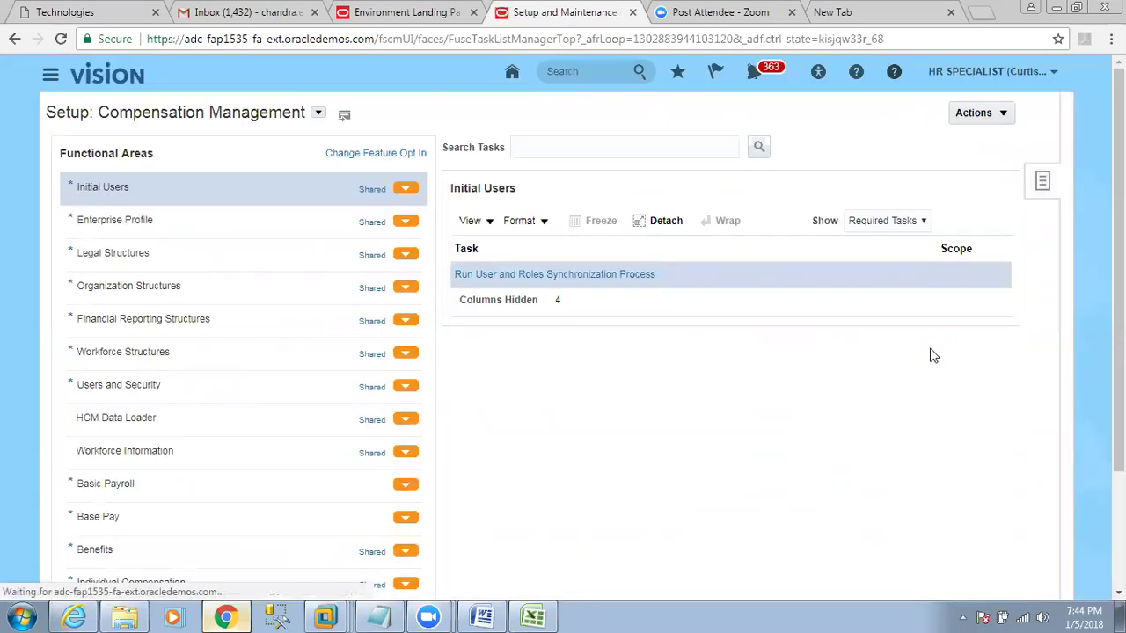
left_click(992, 113)
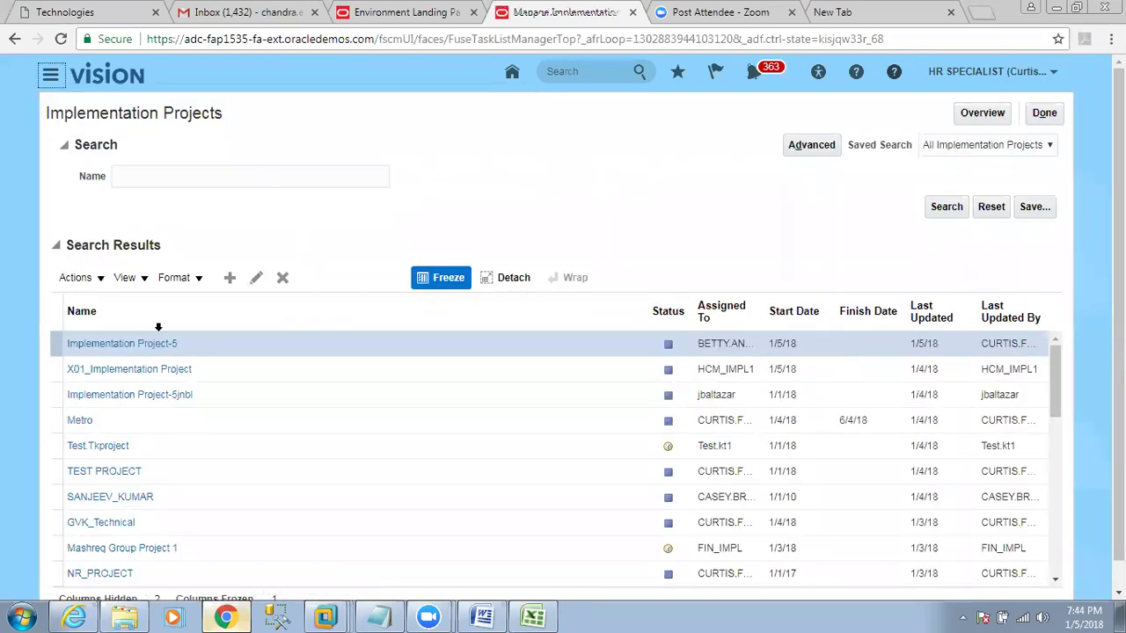
left_click(76, 423)
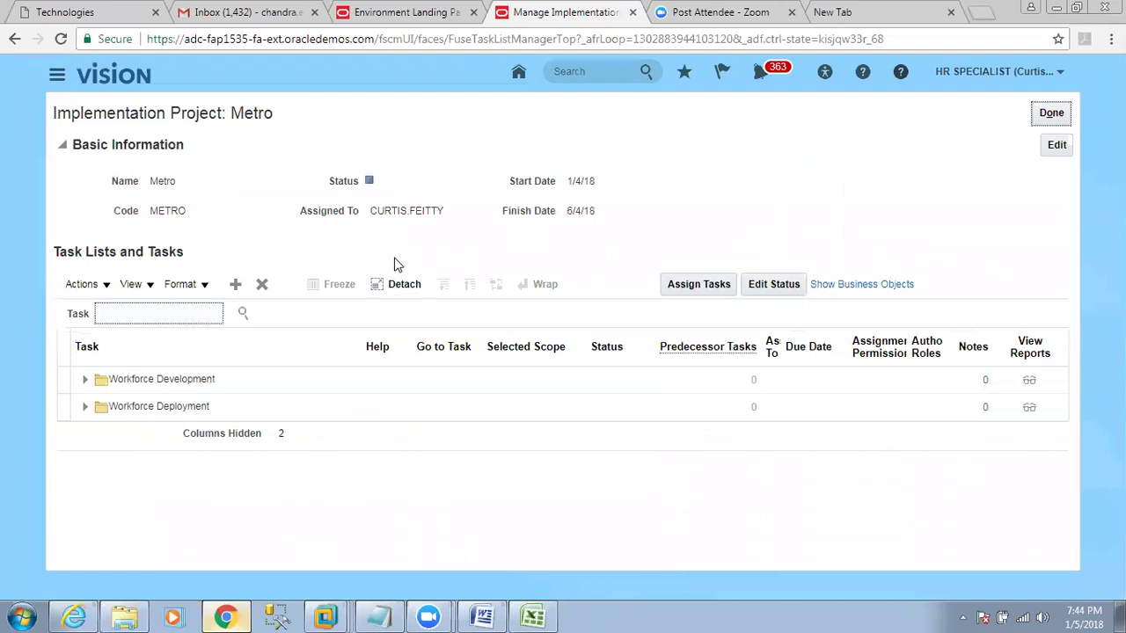
type("stablish enterpri")
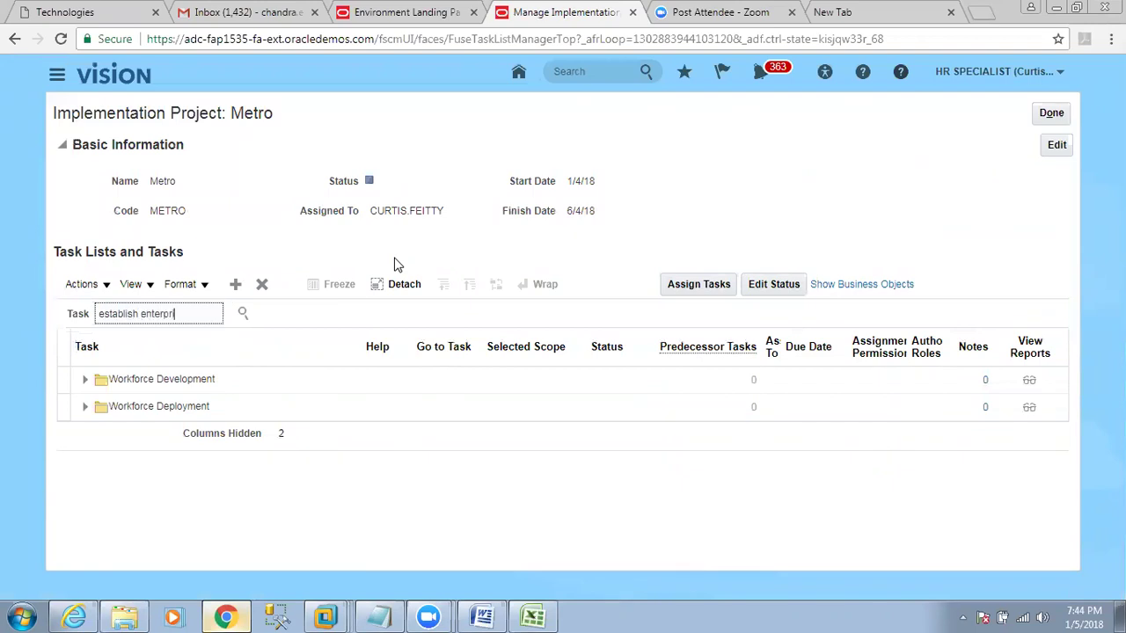
type("se st")
key("Return")
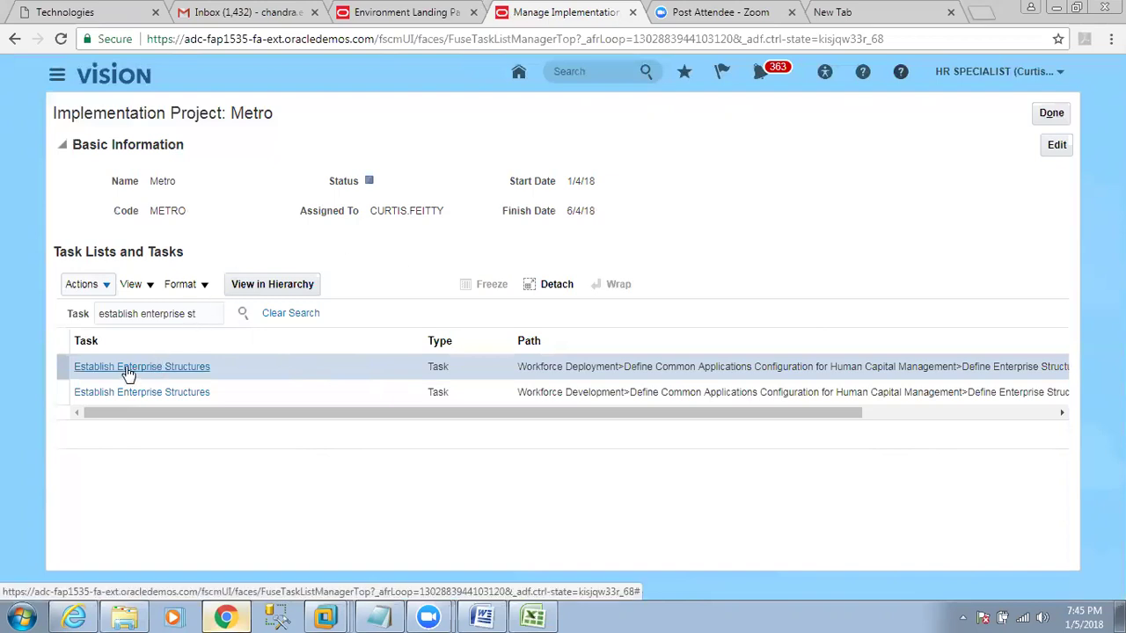
Check the first Establish Enterprise Structures task against the Global_HR checklist in Excel.
left_click(226, 369)
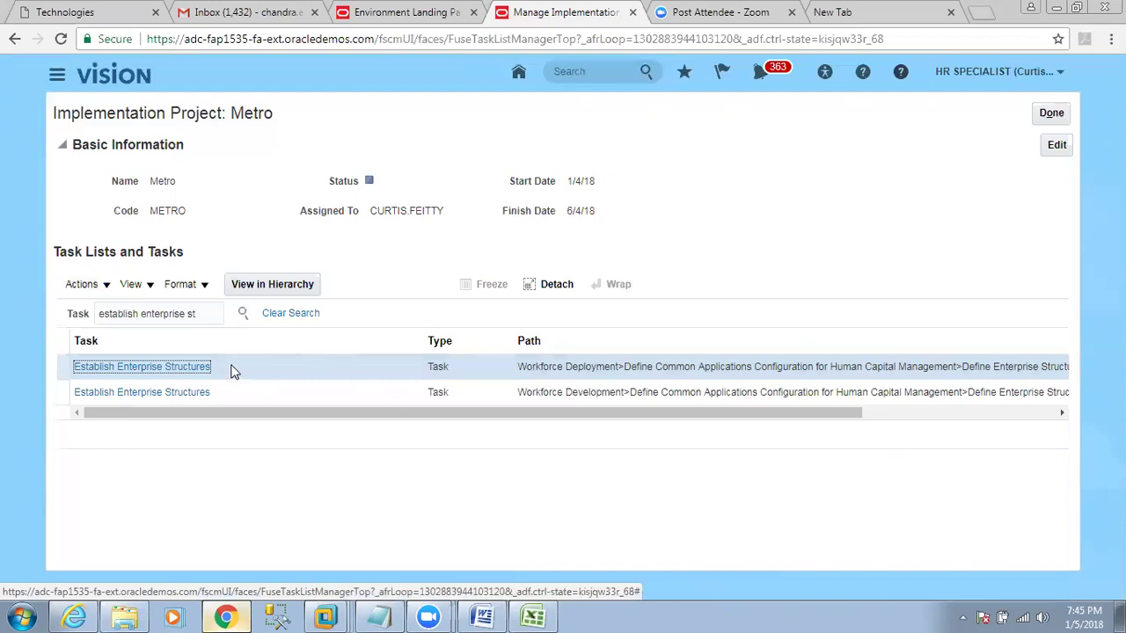
left_click(533, 616)
left_click(82, 577)
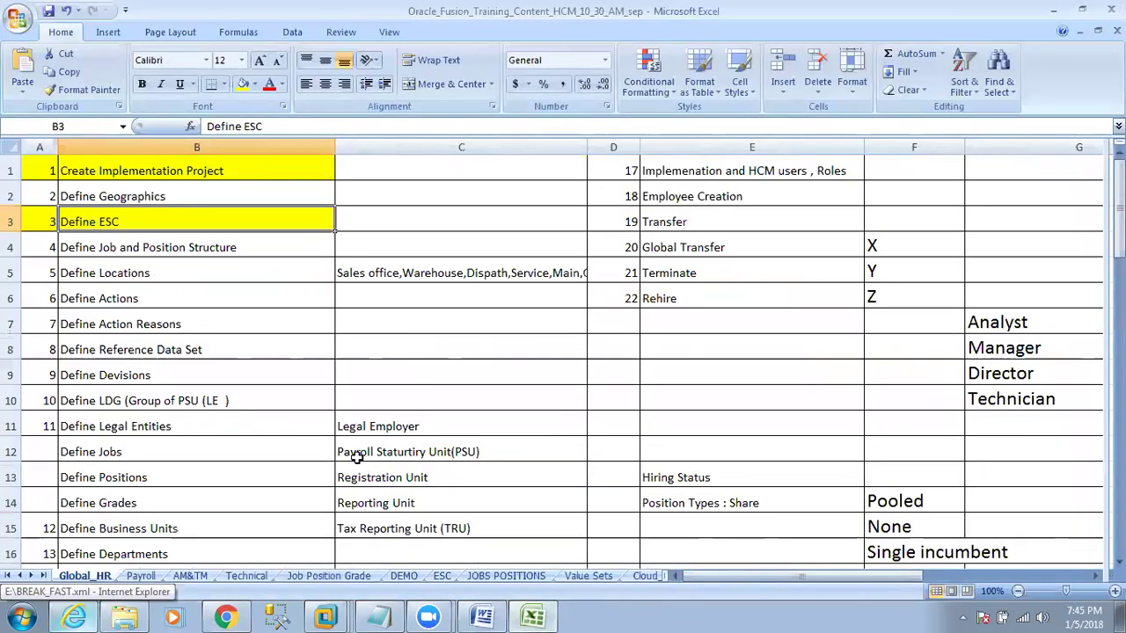
left_click(226, 617)
Compare the Workforce Deployment and Workforce Development rows and open the Workforce Development task.
left_click(549, 373)
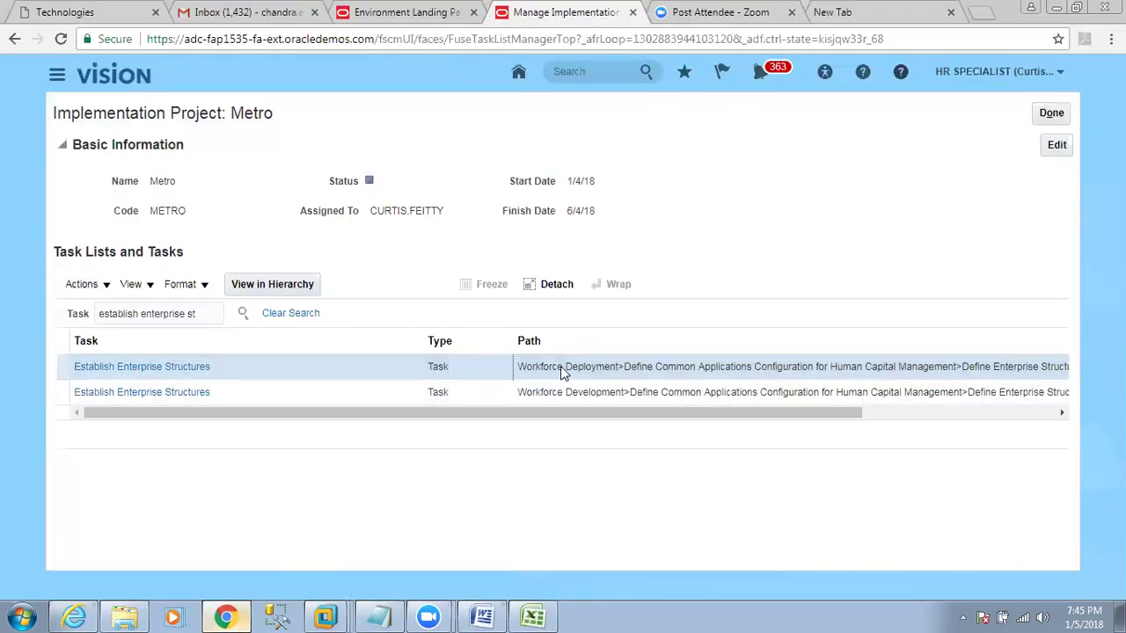
left_click(534, 396)
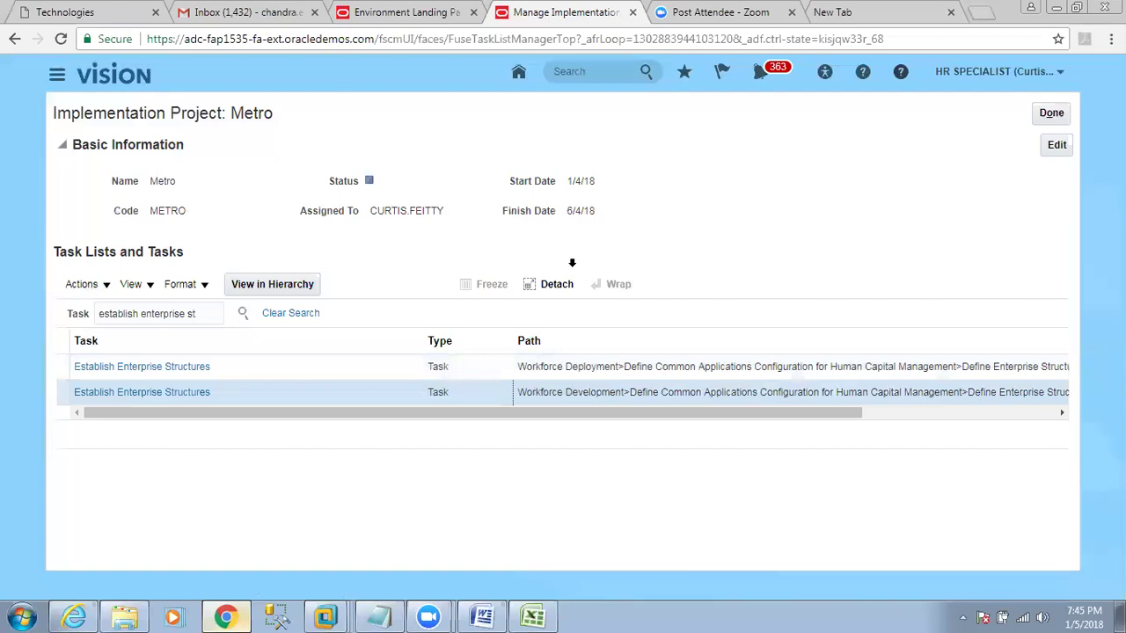
left_click(270, 397)
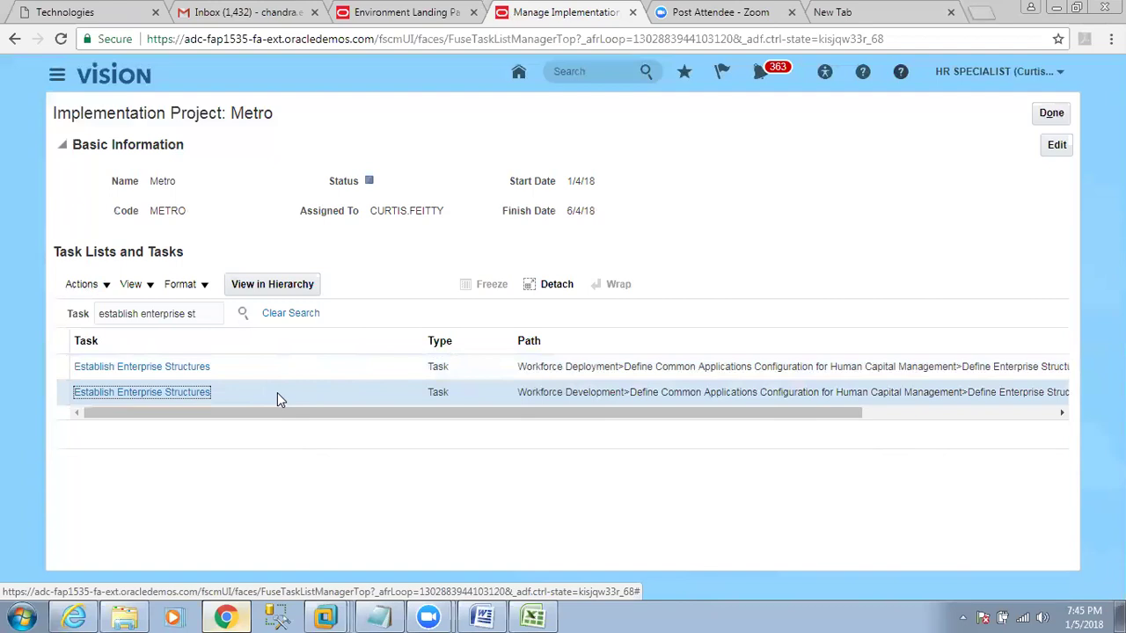
left_click(527, 367)
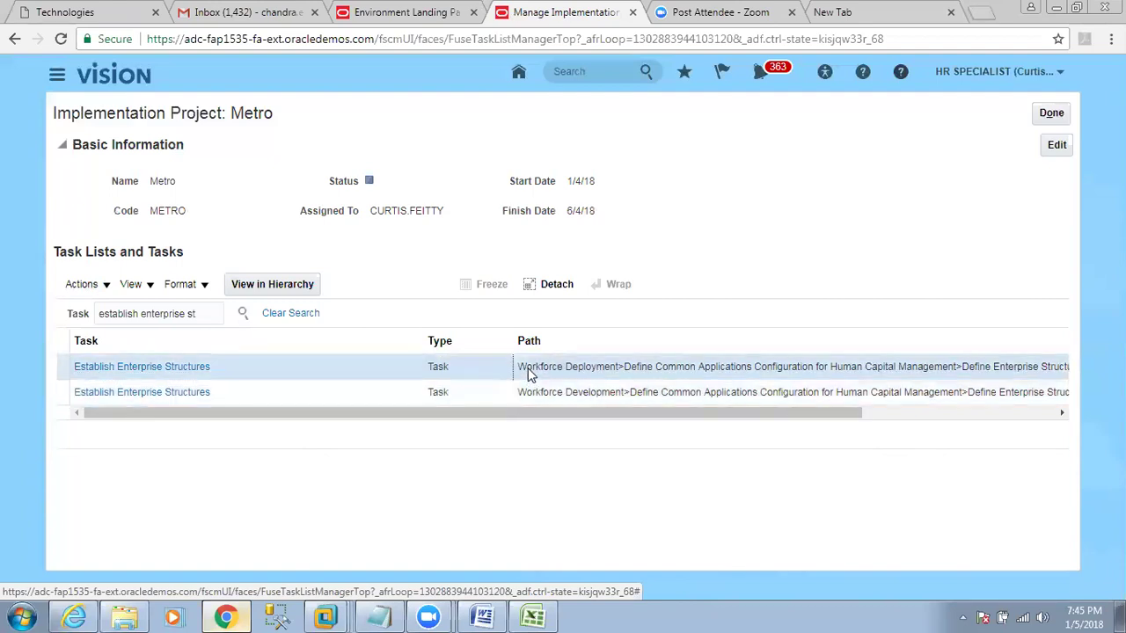
left_click(532, 392)
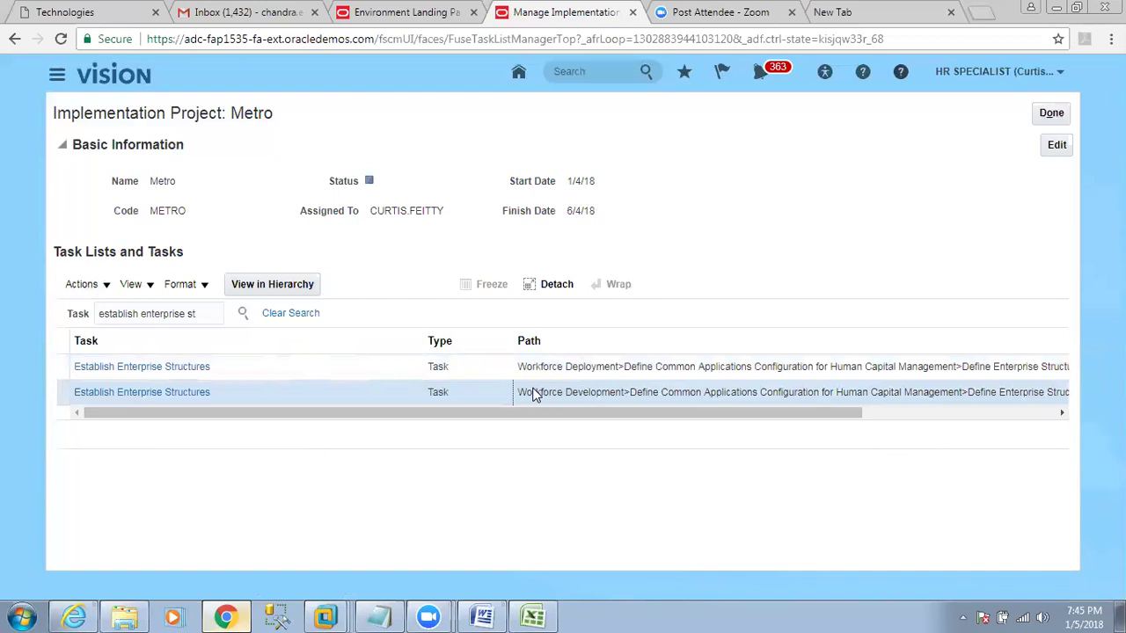
left_click(275, 366)
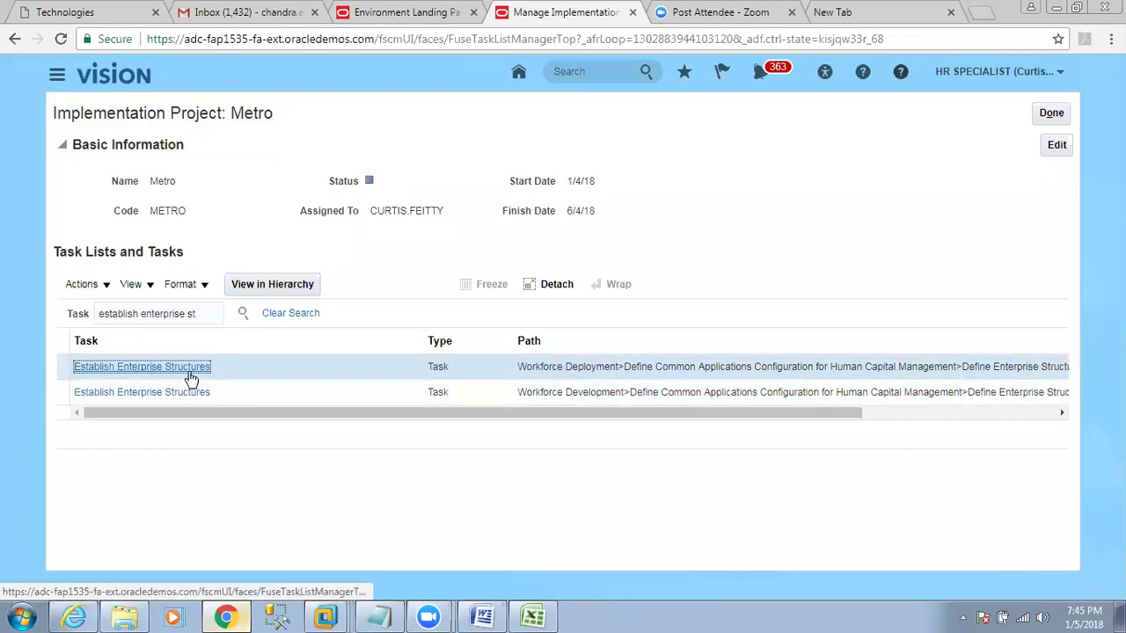
left_click(227, 396)
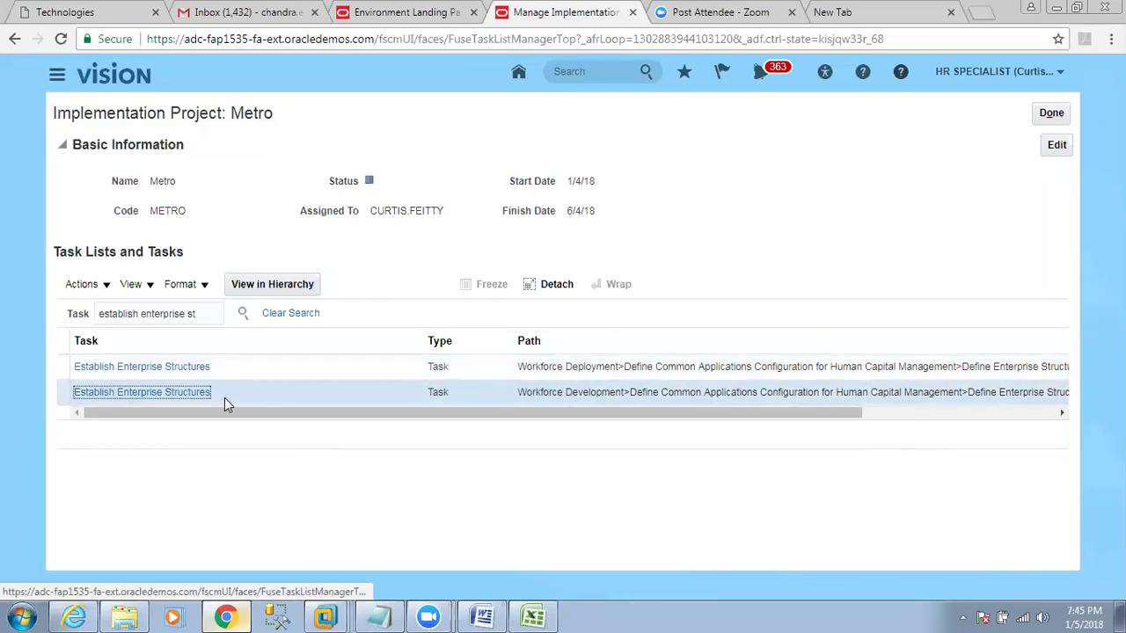
left_click(170, 395)
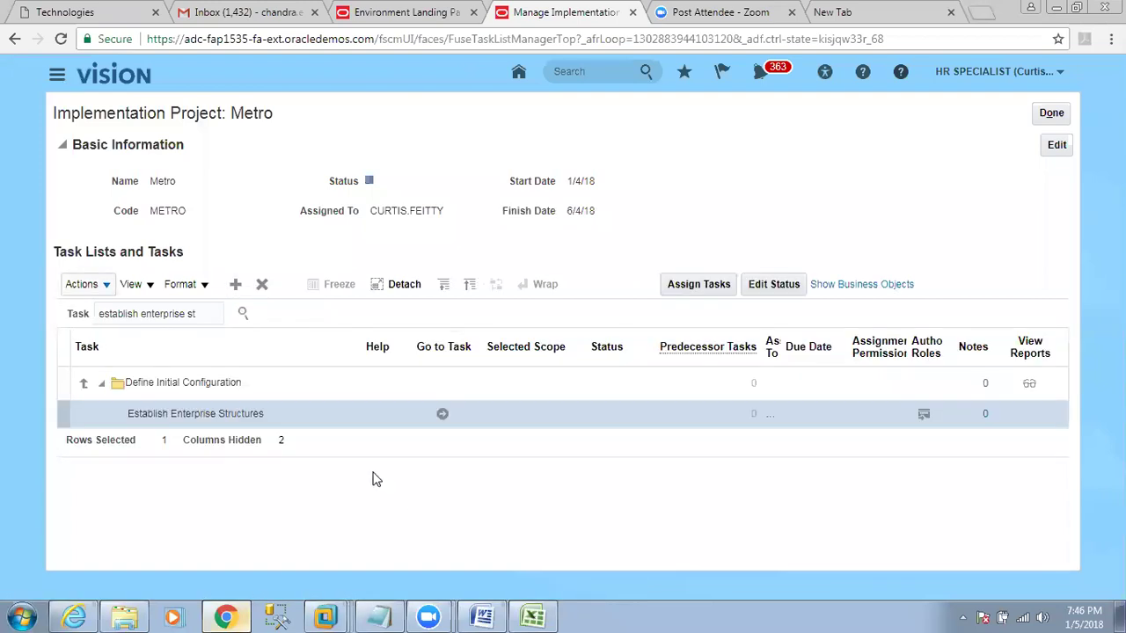
Confirm Establish Enterprise Structures sits under Define Initial Configuration, then launch it.
left_click(234, 410)
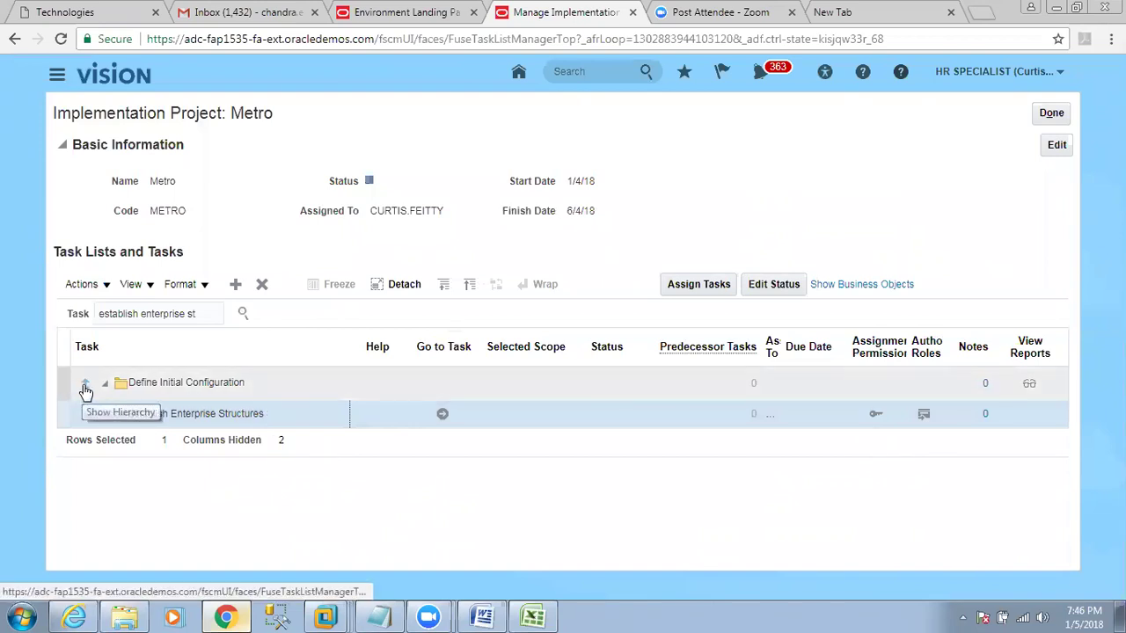
left_click(84, 390)
left_click(85, 390)
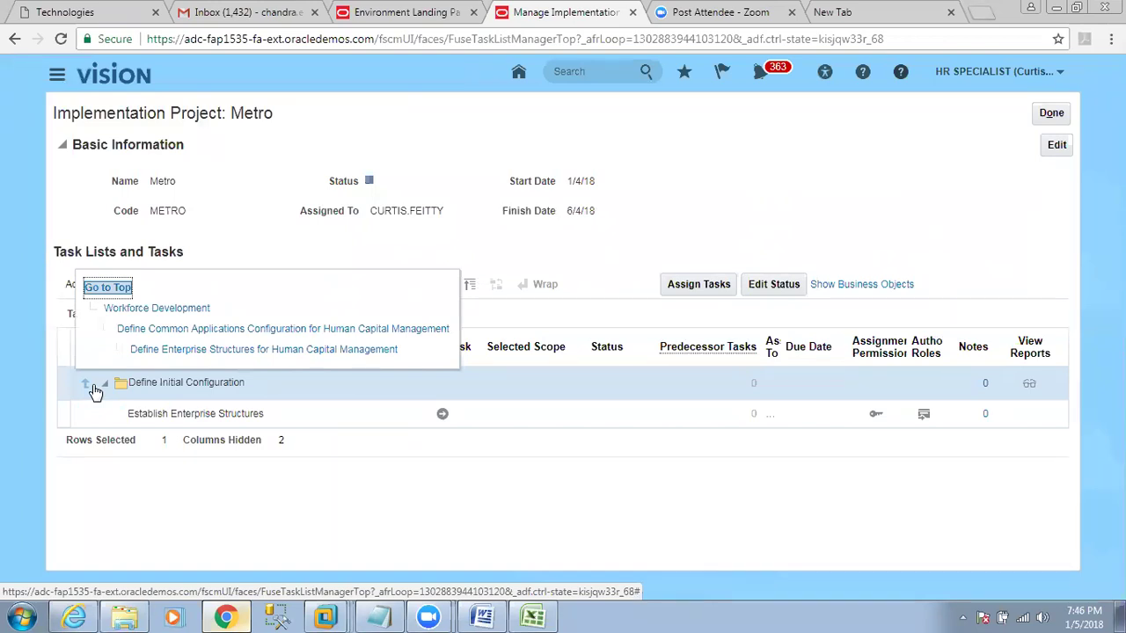
left_click(221, 414)
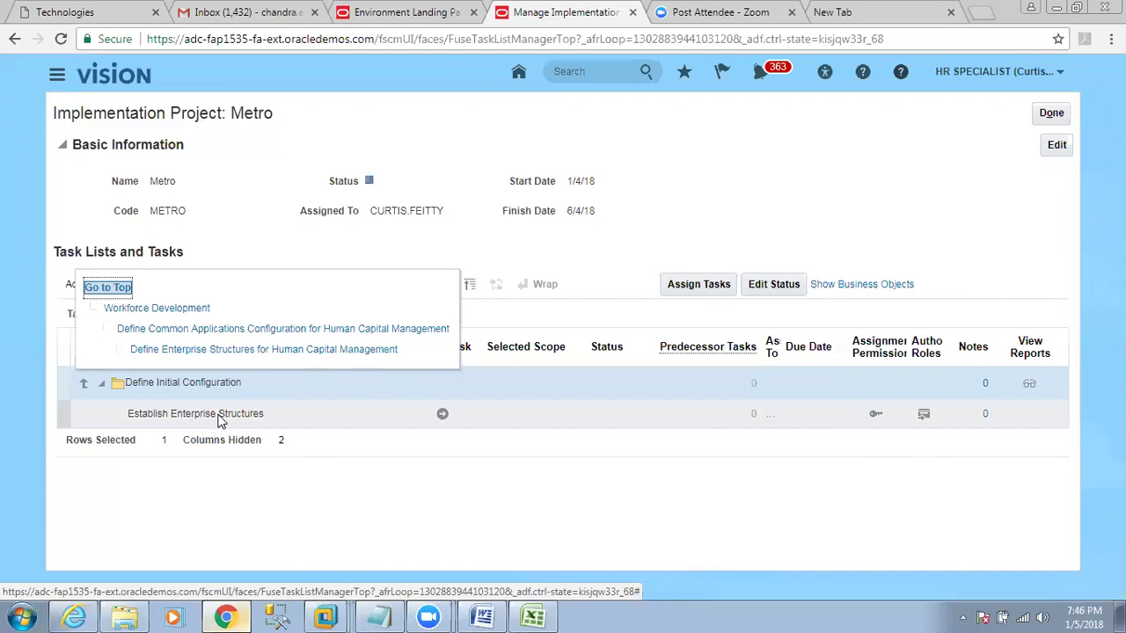
left_click(443, 414)
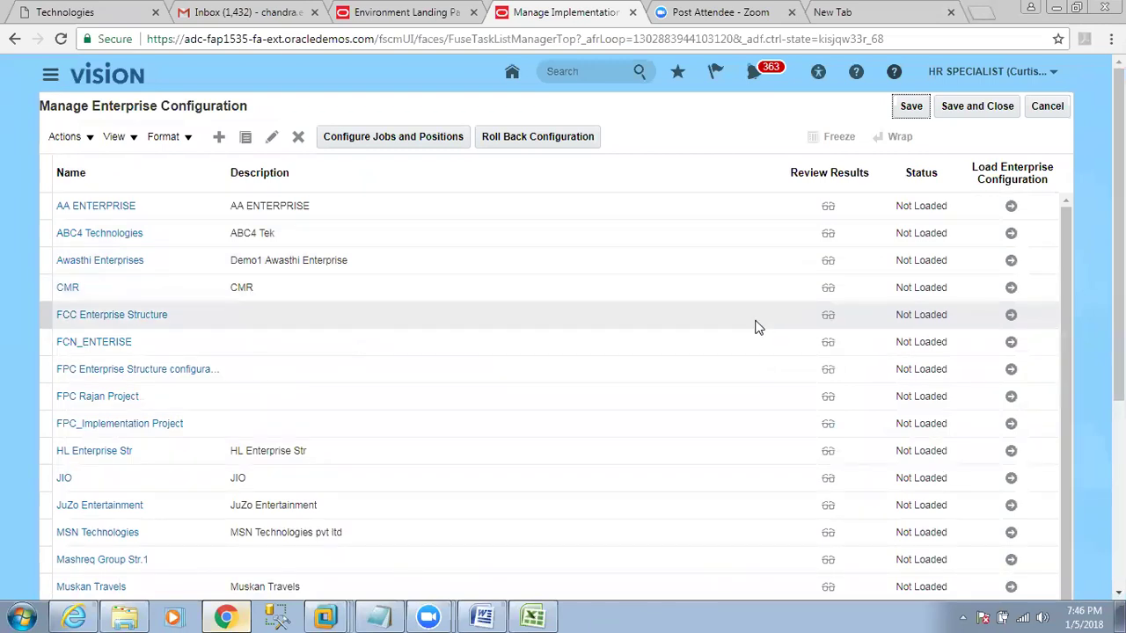
Review the existing configurations: AA ENTERPRISE, CMR, FCC, FCN_ENTERISE and FPC.
left_click(254, 206)
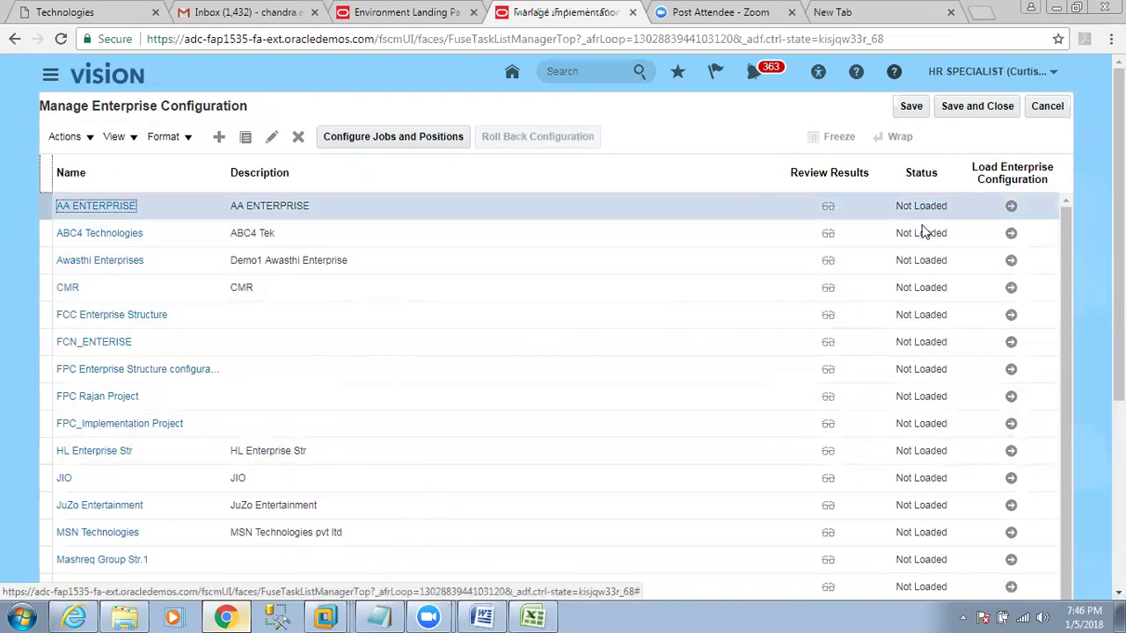
left_click(922, 290)
left_click(925, 318)
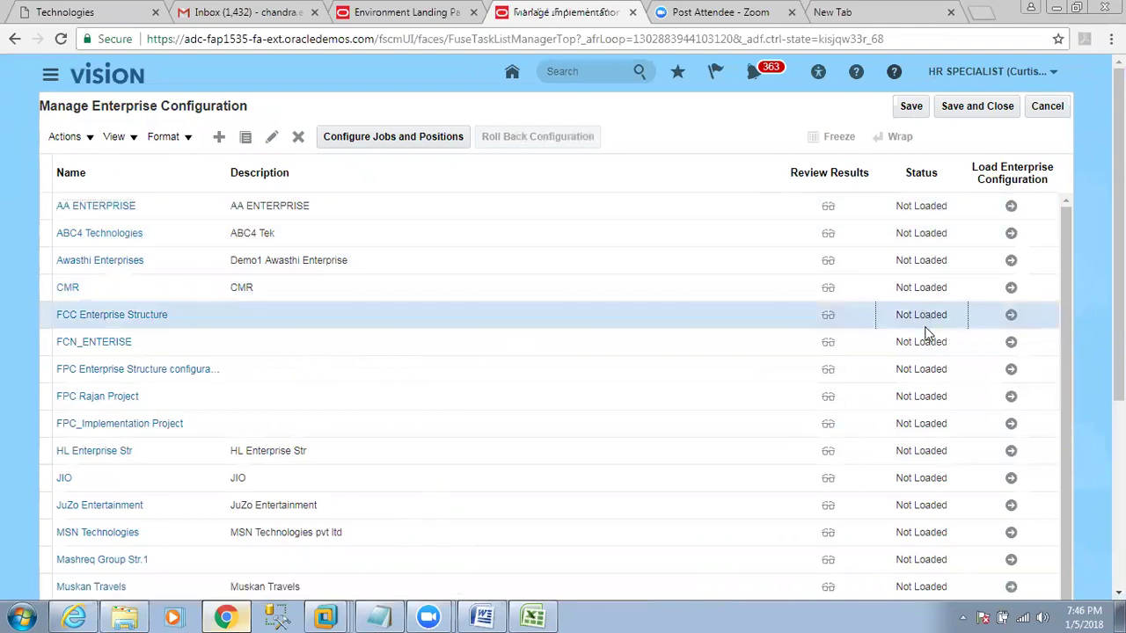
left_click(926, 346)
key("Tab")
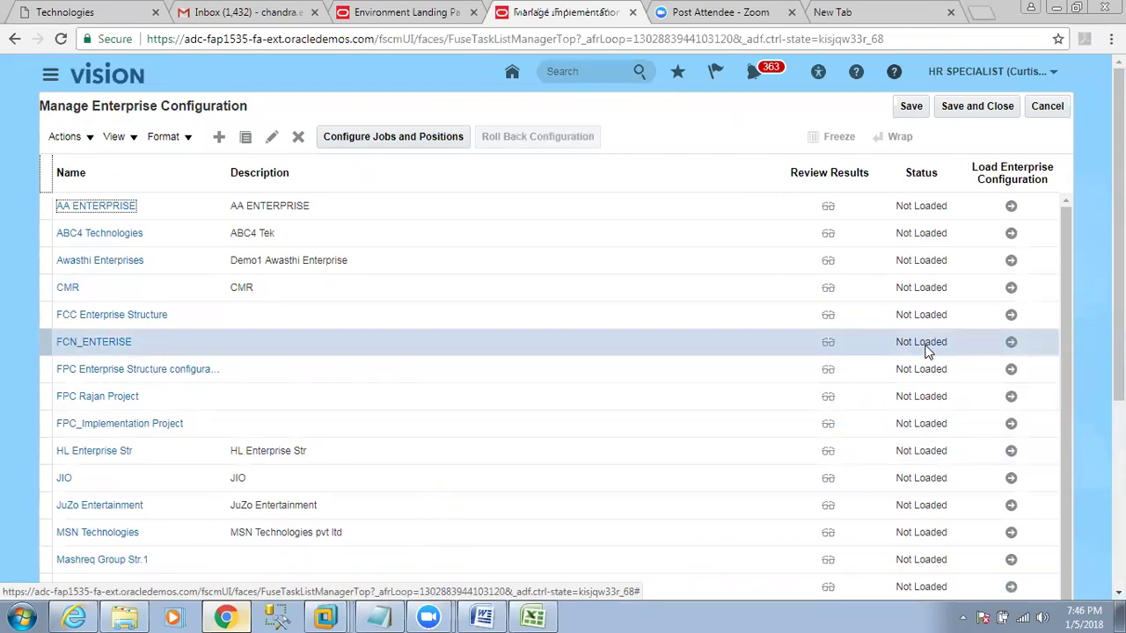
left_click(924, 370)
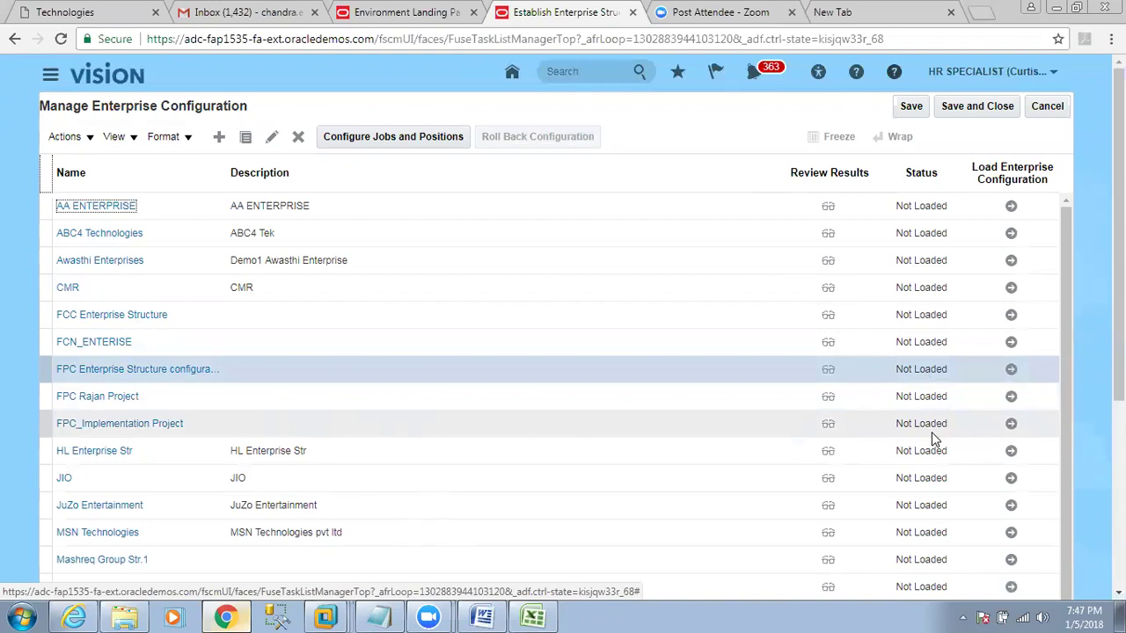
Start a new enterprise configuration named Metro and switch to the Excel workbook.
left_click(219, 141)
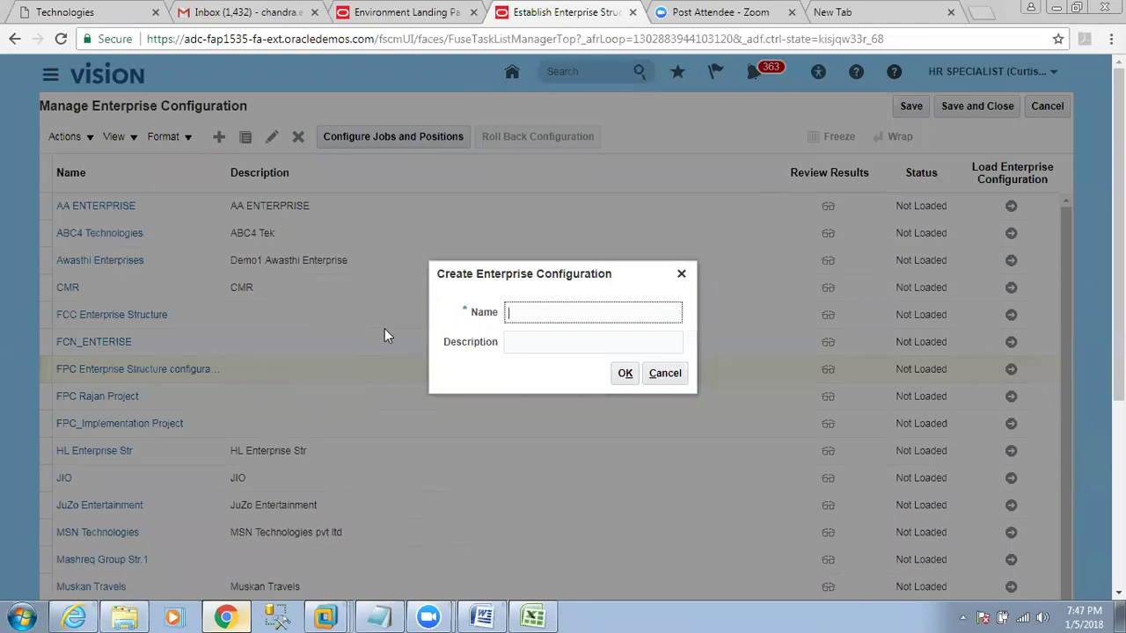
type("Metro")
key("Tab")
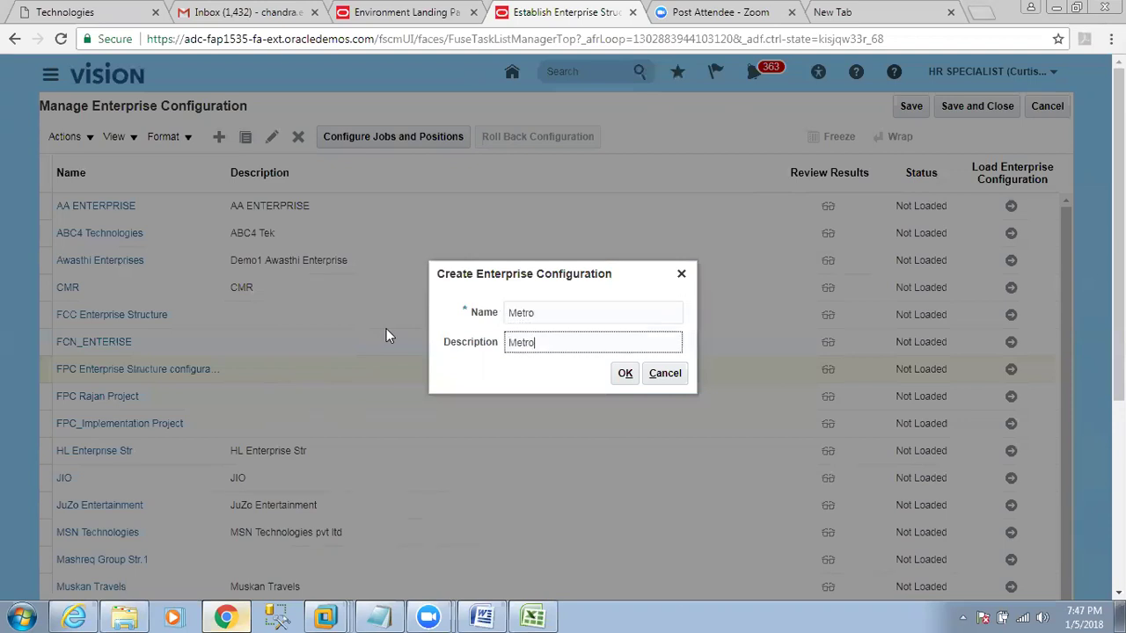
left_click(532, 616)
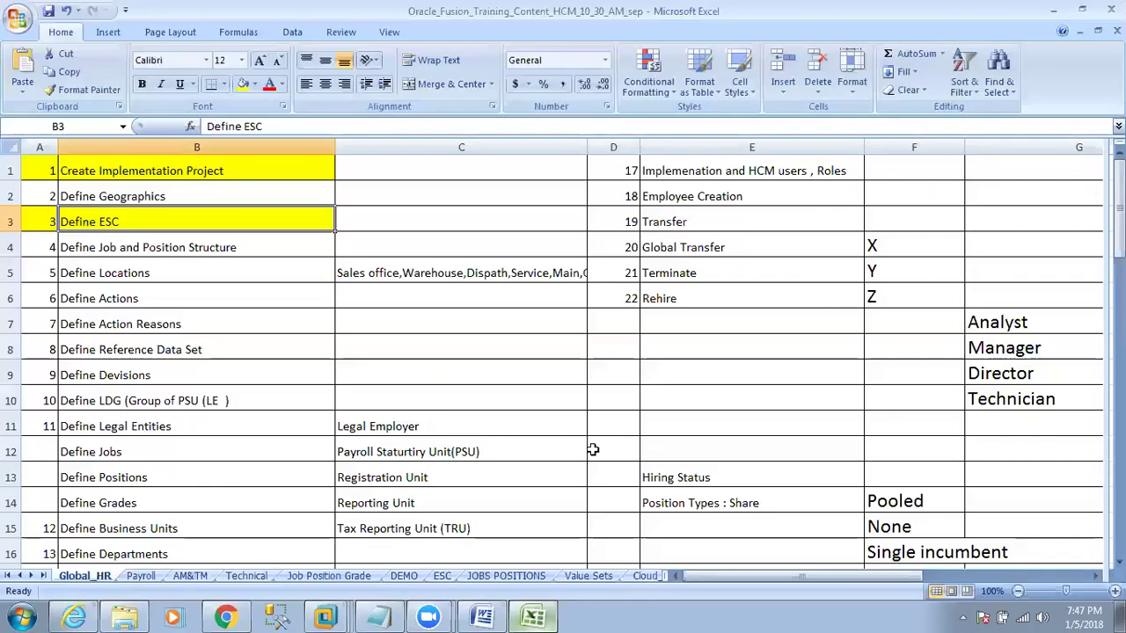
Review the ESC plan's SONY enterprise with IND and US divisions, then return to the Metro dialog.
left_click(442, 576)
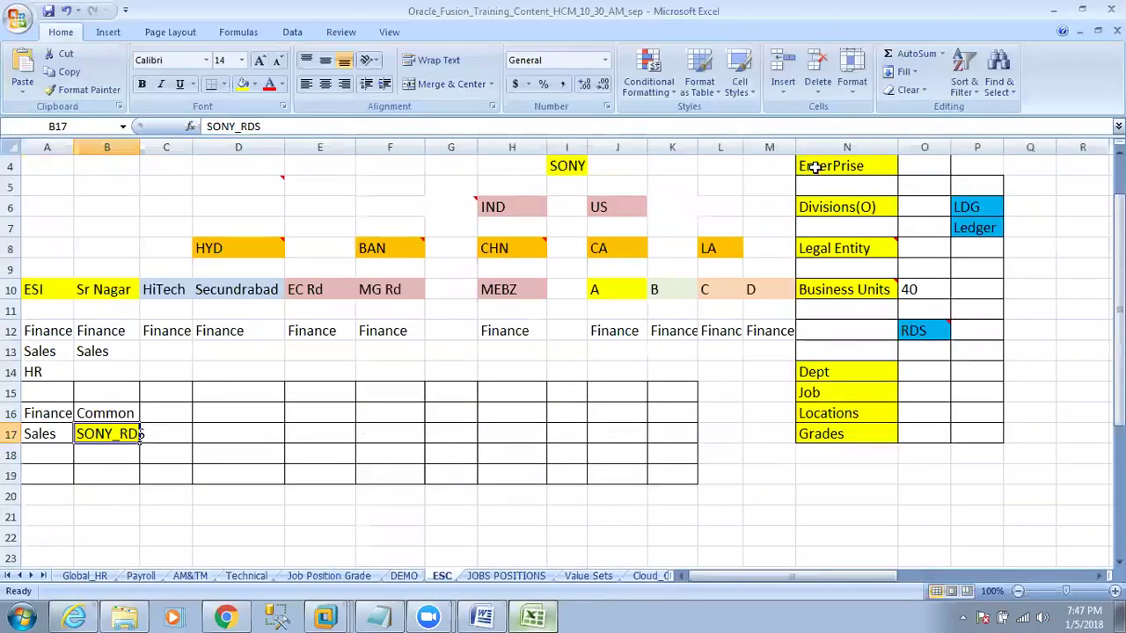
left_click(815, 167)
left_click(561, 161)
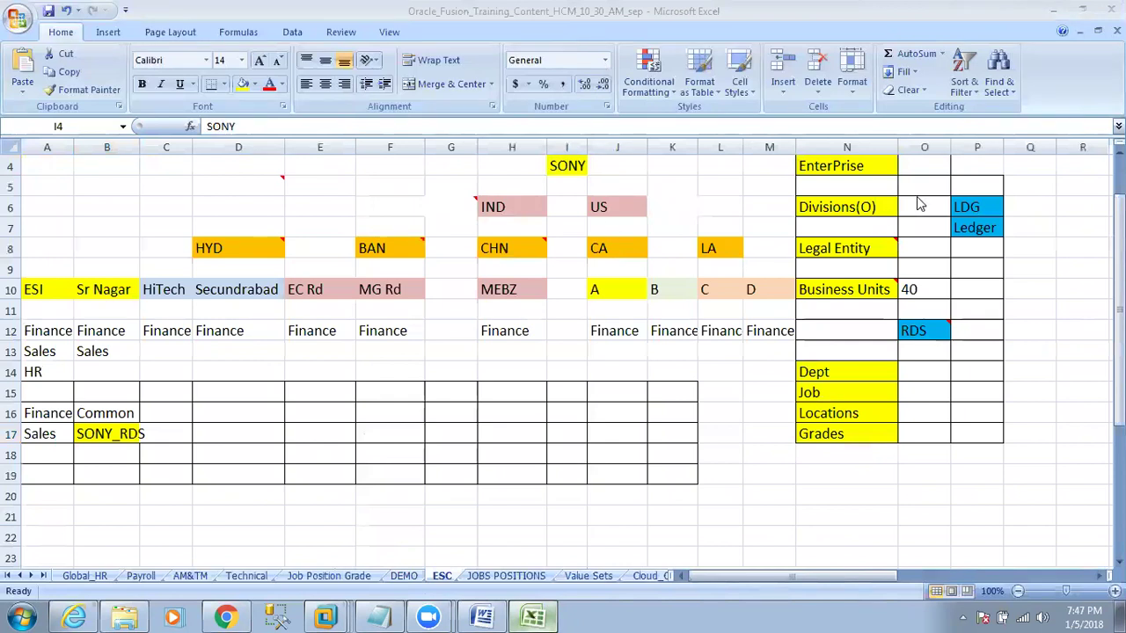
left_click(849, 165)
left_click(508, 206)
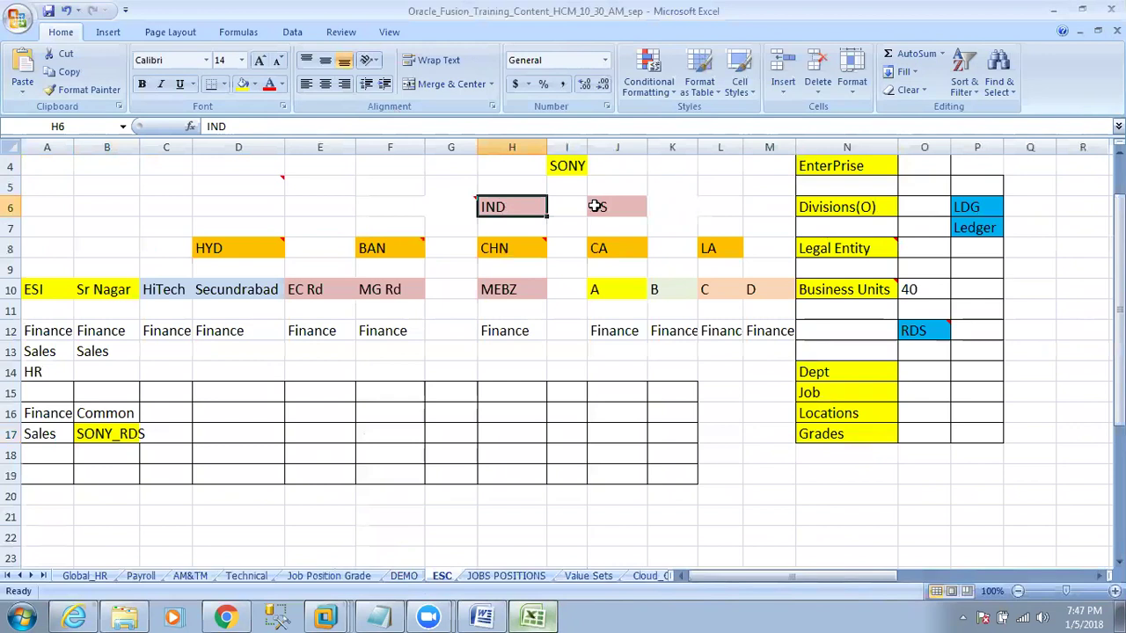
left_click(596, 206)
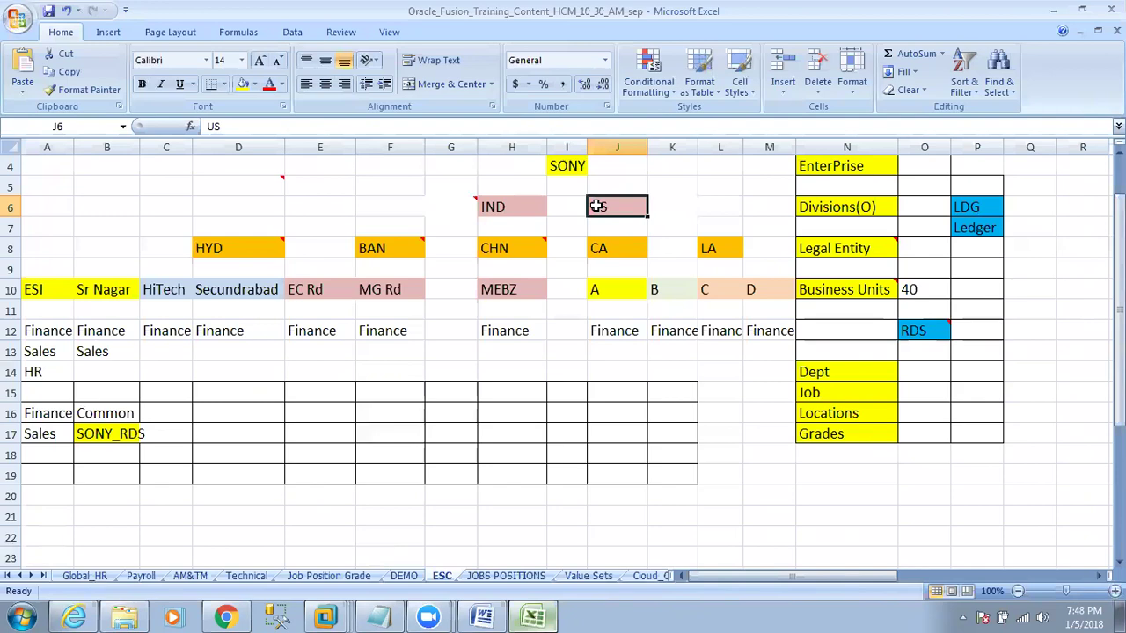
key("alt+Tab")
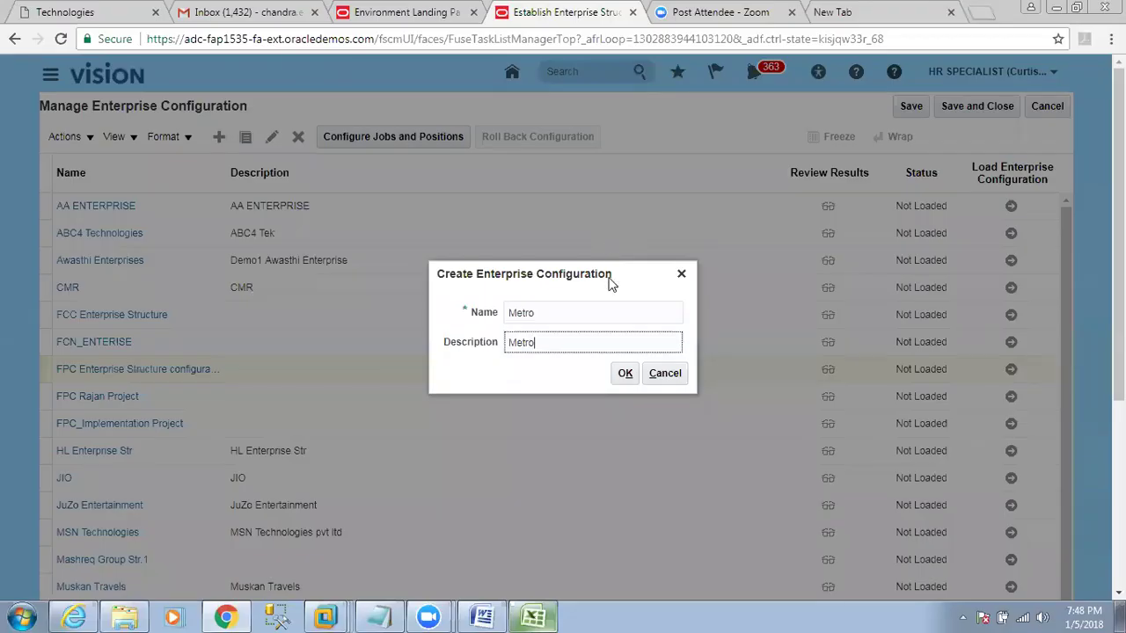
Confirm the new configuration and enter Metro as both enterprise name and short name.
left_click(625, 374)
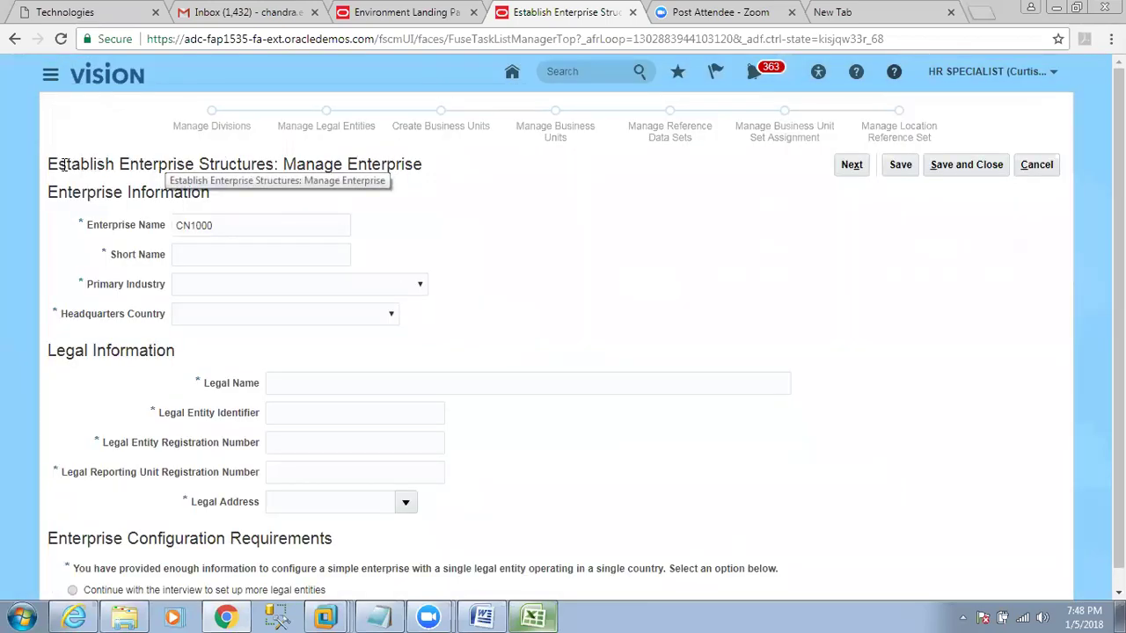
left_click_drag(49, 164, 426, 168)
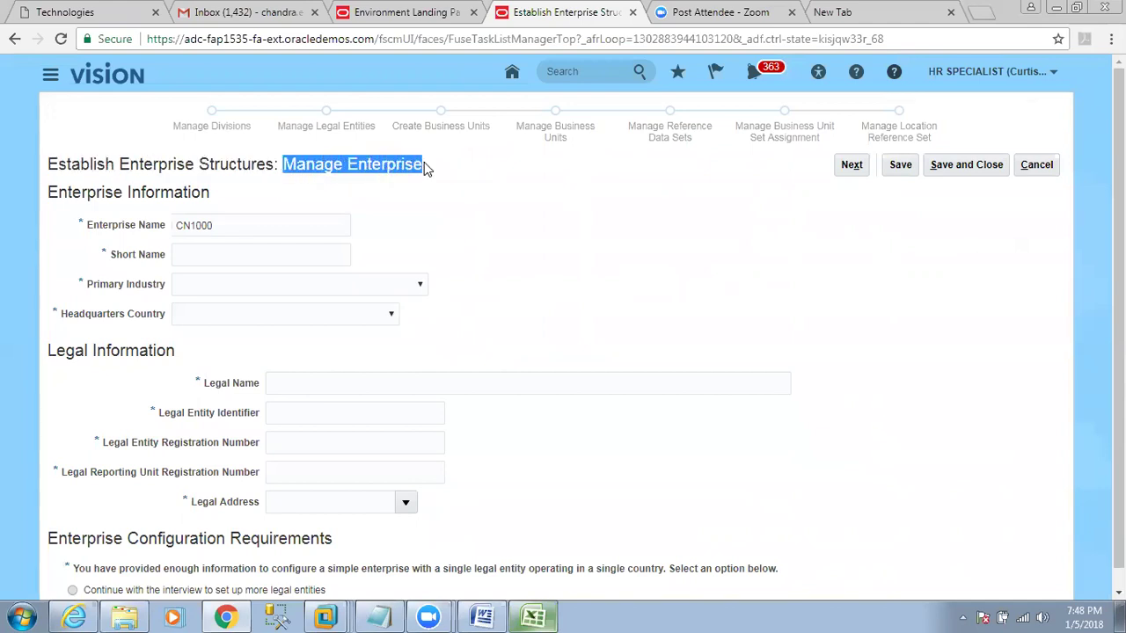
left_click_drag(49, 190, 204, 191)
left_click_drag(88, 226, 161, 230)
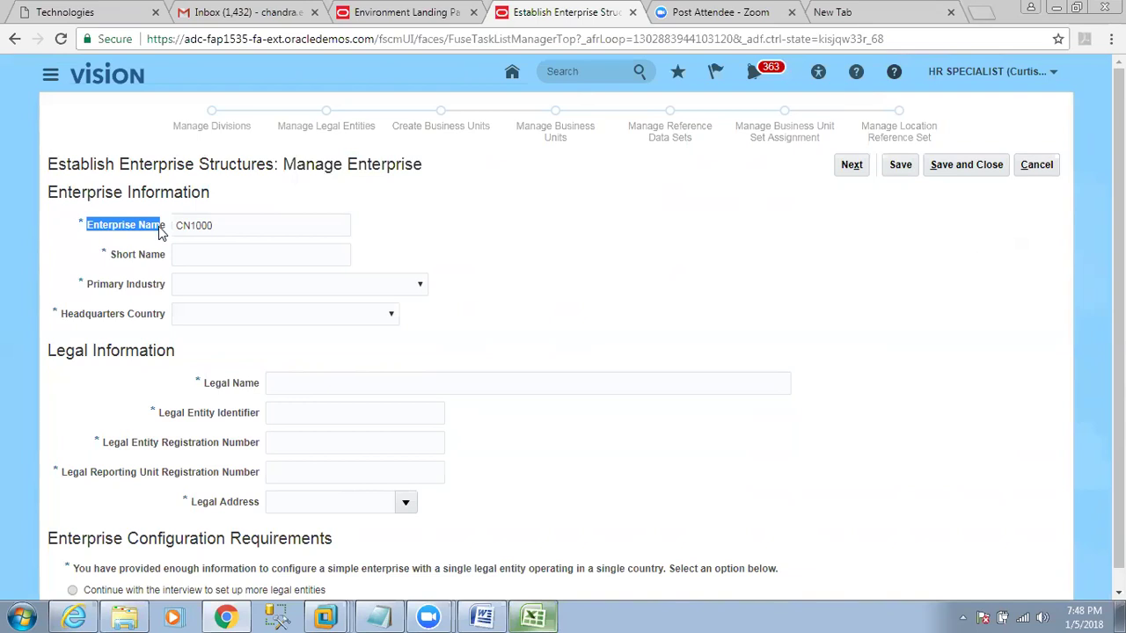
left_click_drag(219, 226, 175, 224)
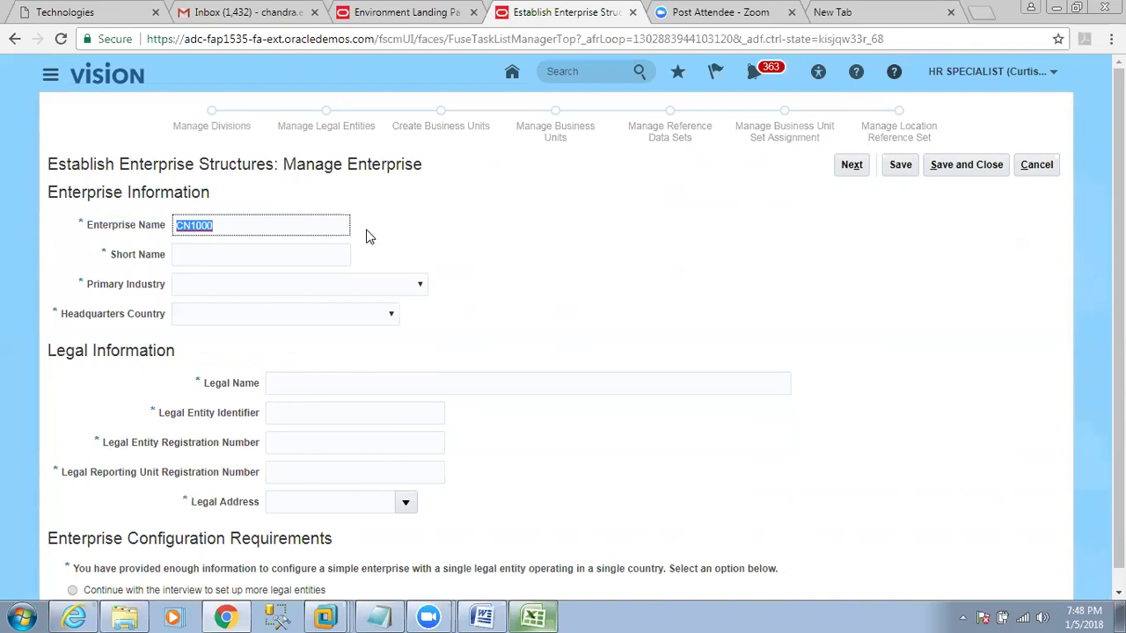
key("Tab")
key("shift+Tab")
key("Tab")
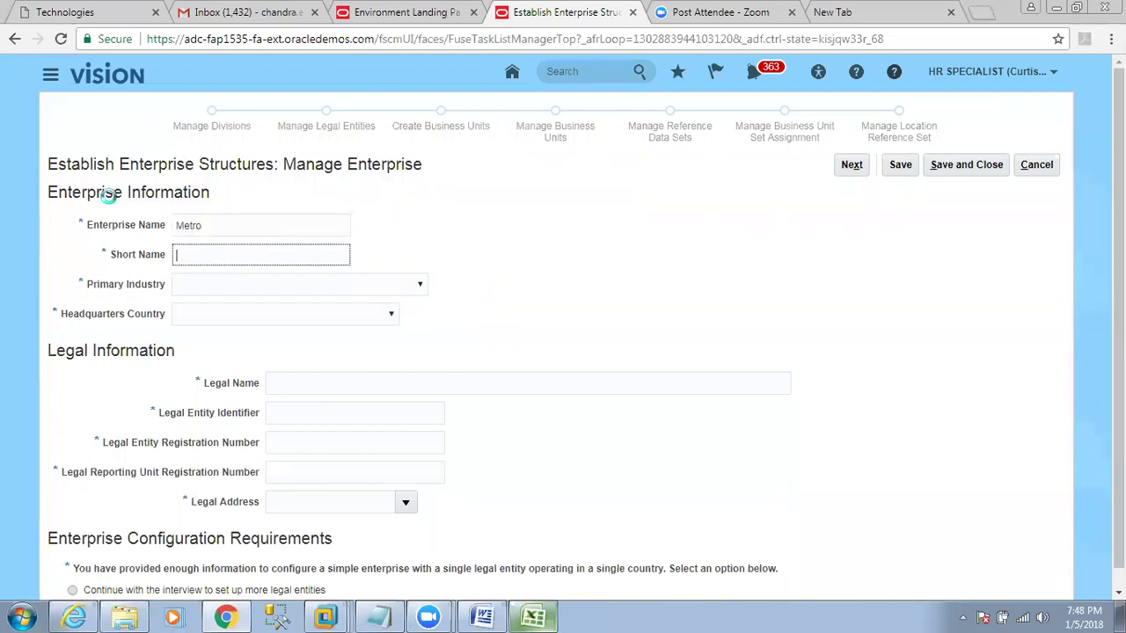
key("shift+Tab")
key("Tab")
Set the primary industry to Construction and the headquarters country to India.
key("Tab")
left_click_drag(91, 285, 161, 292)
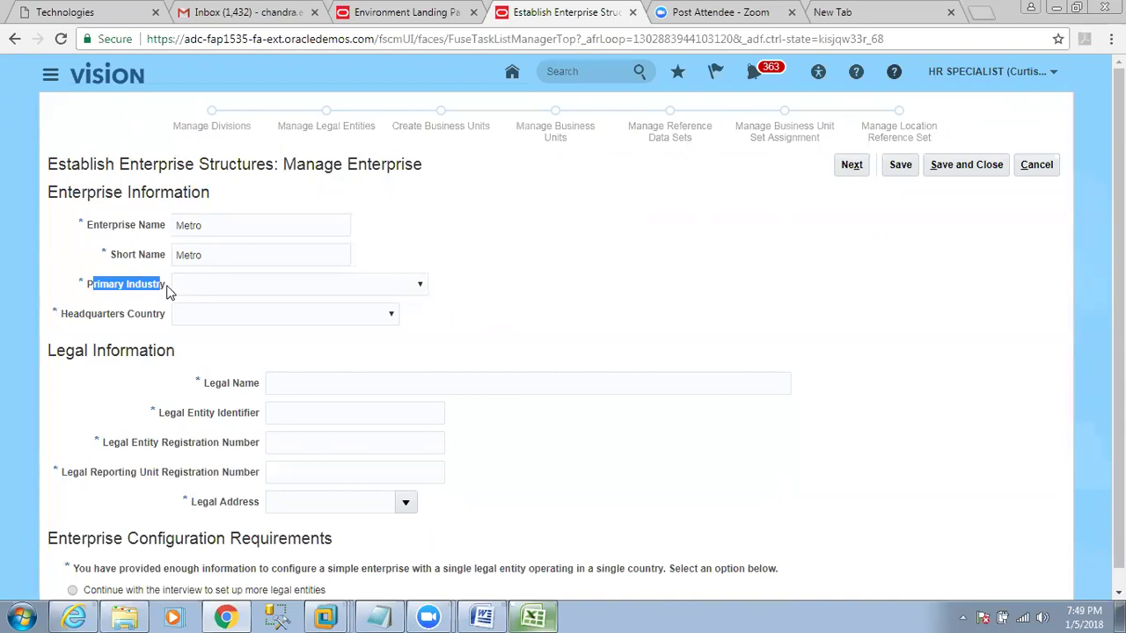
left_click(226, 295)
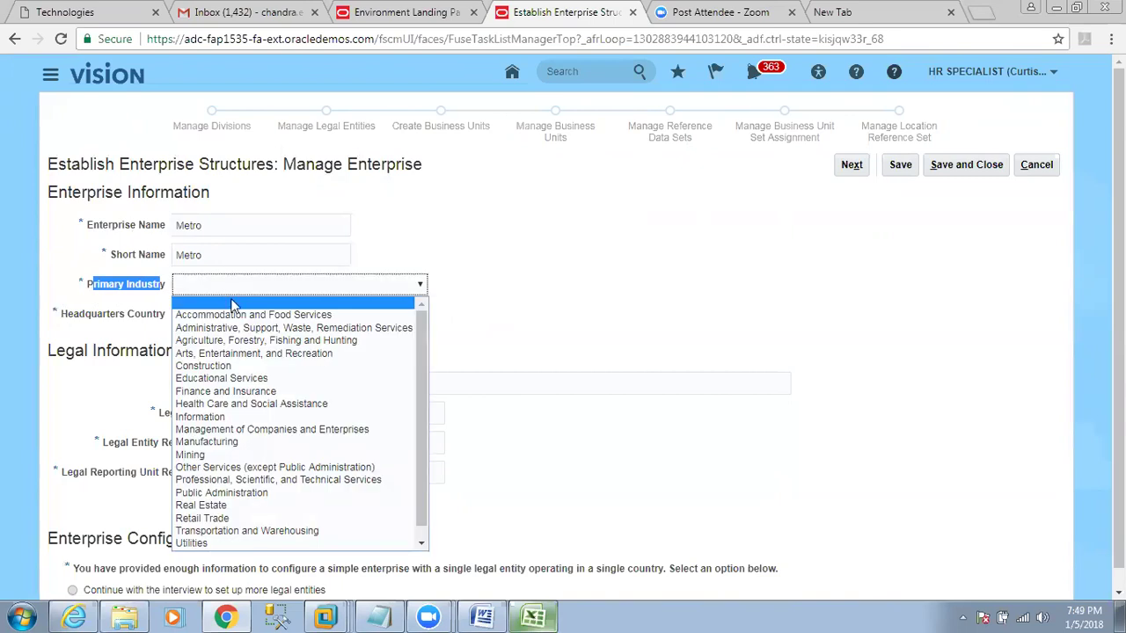
left_click(251, 367)
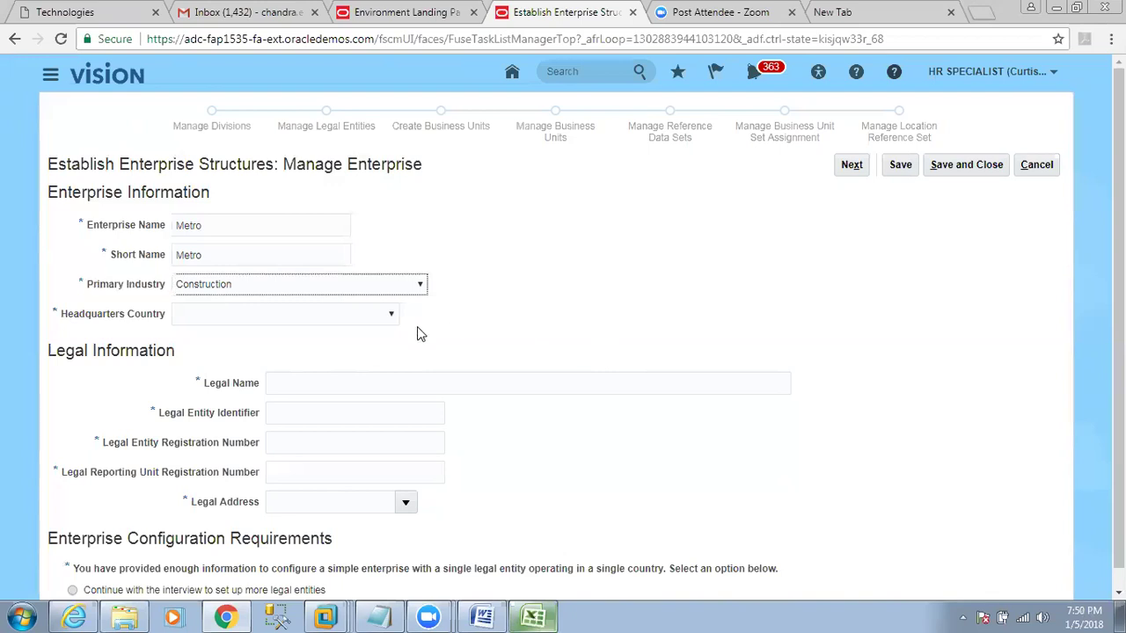
left_click(330, 314)
left_click(368, 324)
type("in")
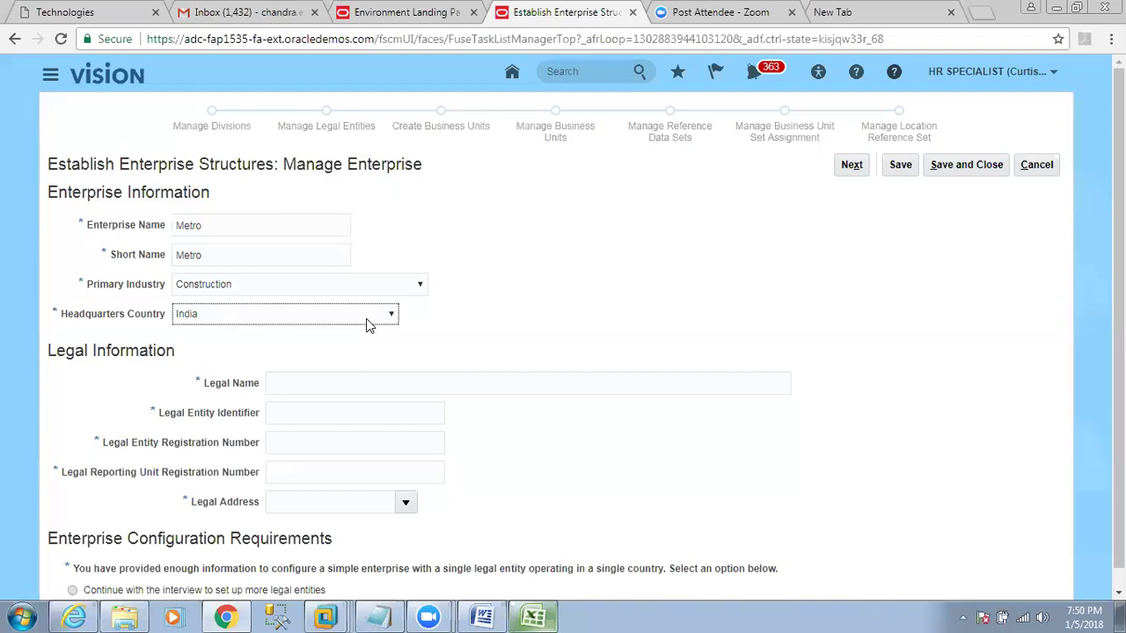
left_click(317, 366)
left_click_drag(50, 350, 148, 348)
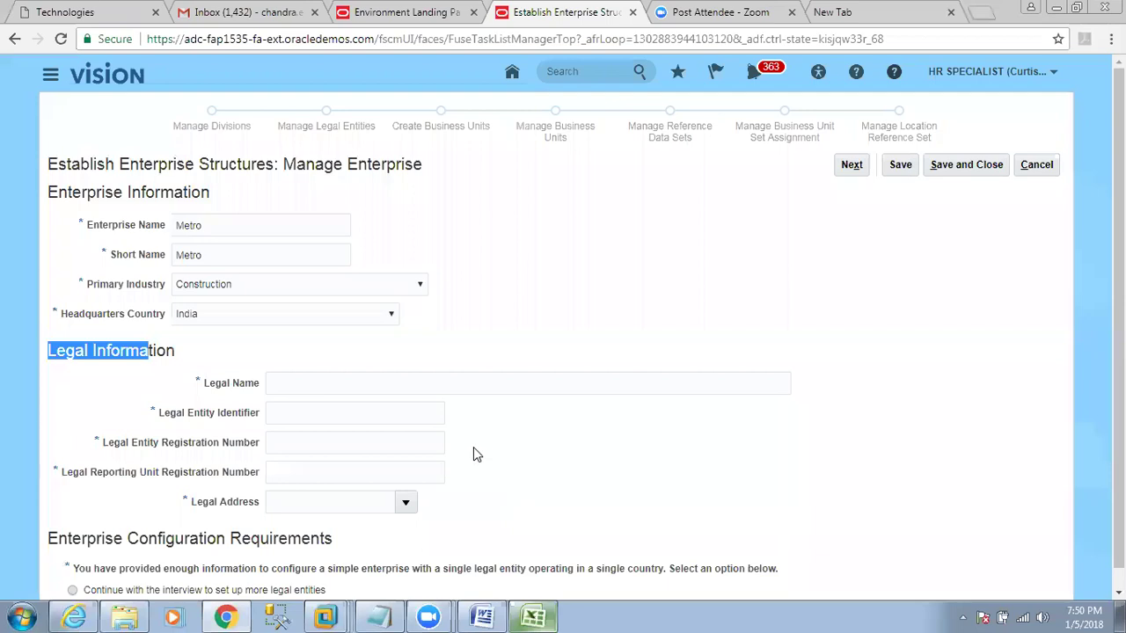
Enter legal name Metro Pvt Ltd, identifier DSF234, registration numbers SSAF2434 and SSFDSGDSG32434.
left_click(445, 380)
type("Metro P")
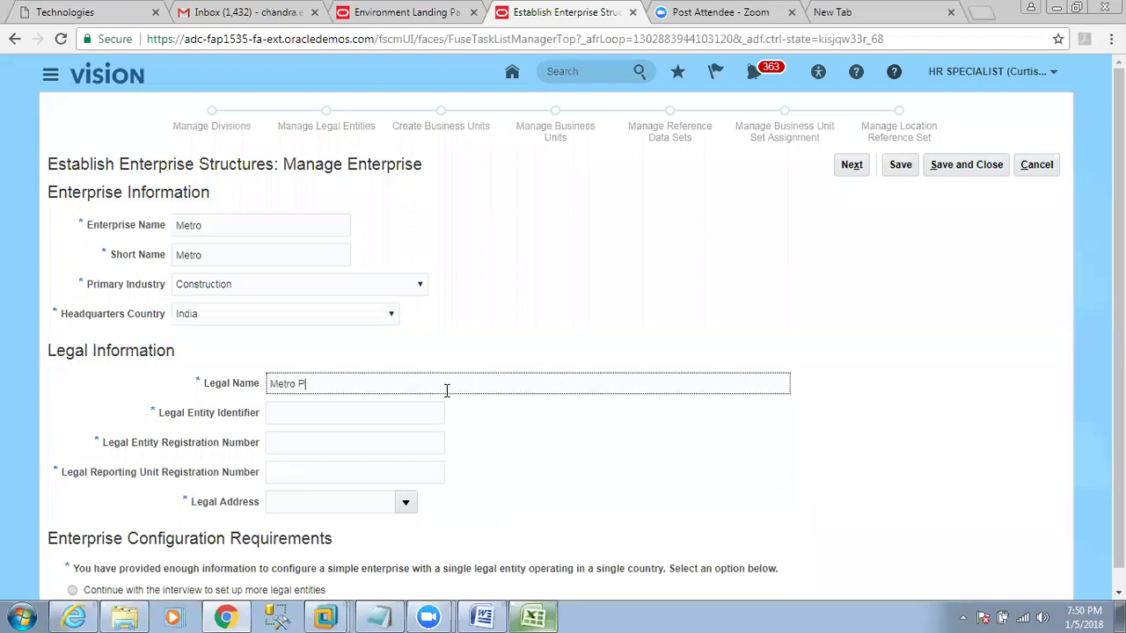
type("vt Ltd")
key("ctrl+a")
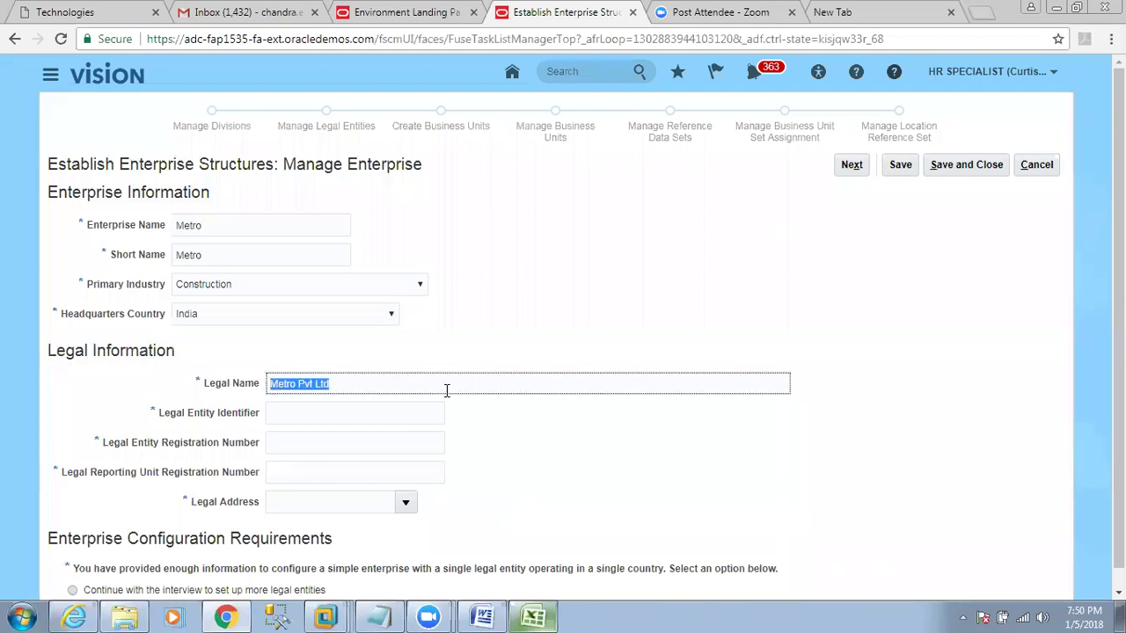
left_click(355, 407)
type("DSF234")
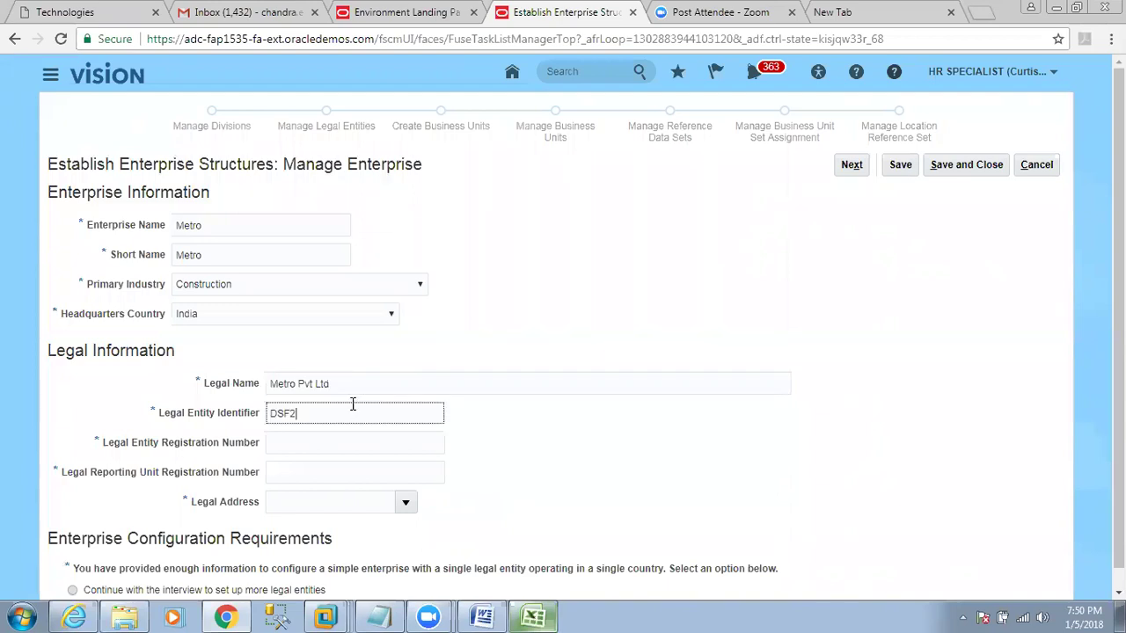
left_click(347, 434)
type("SSAF2434")
left_click(310, 468)
type("SSFDSGDSG32434")
left_click(327, 501)
left_click(405, 502)
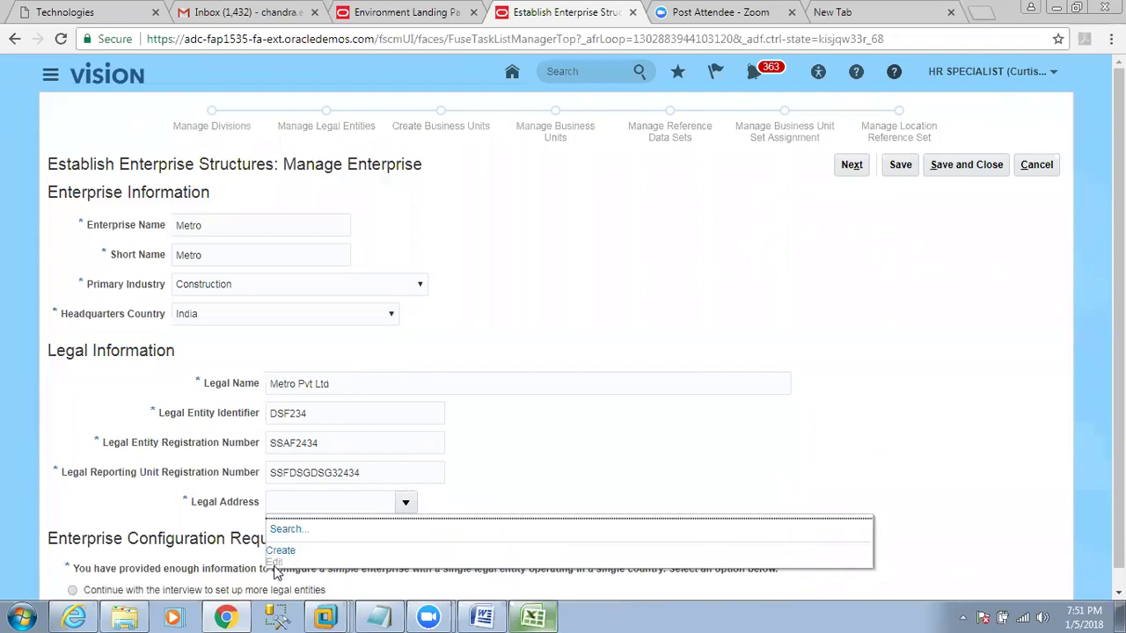
Create location 'Metr Delhi' at Delhi, pin code 741852, state Delhi, as the legal address.
left_click(278, 550)
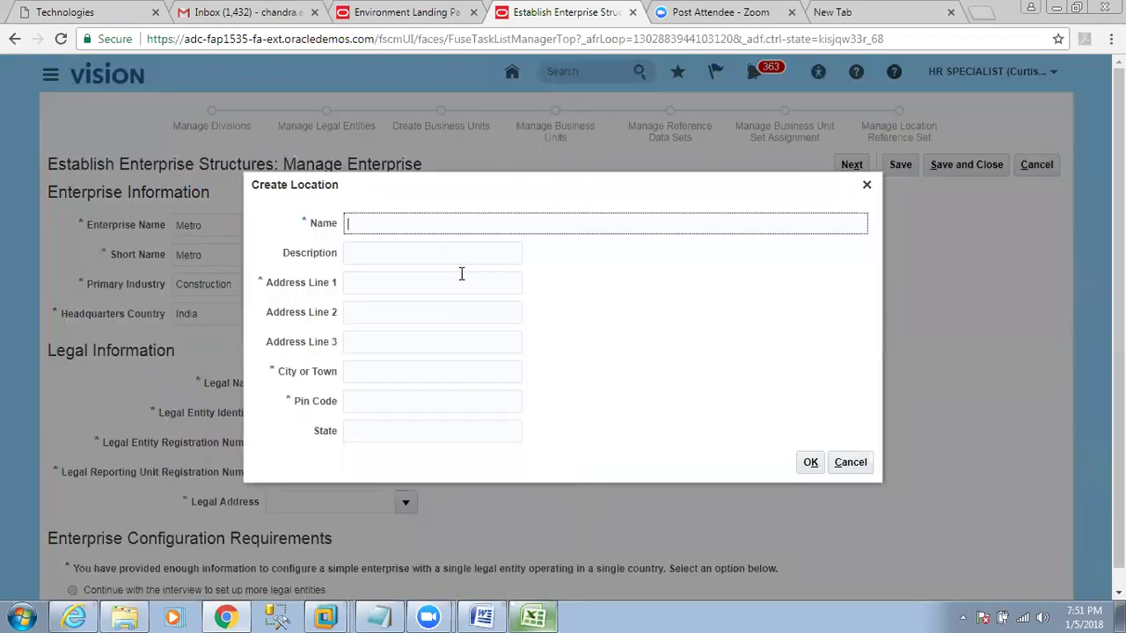
type("Met")
key("BackSpace")
key("BackSpace")
type("etr Delhi")
key("Tab")
key("Tab")
type("Delhi")
key("Tab")
key("Tab")
key("Tab")
type("Delhi")
key("Tab")
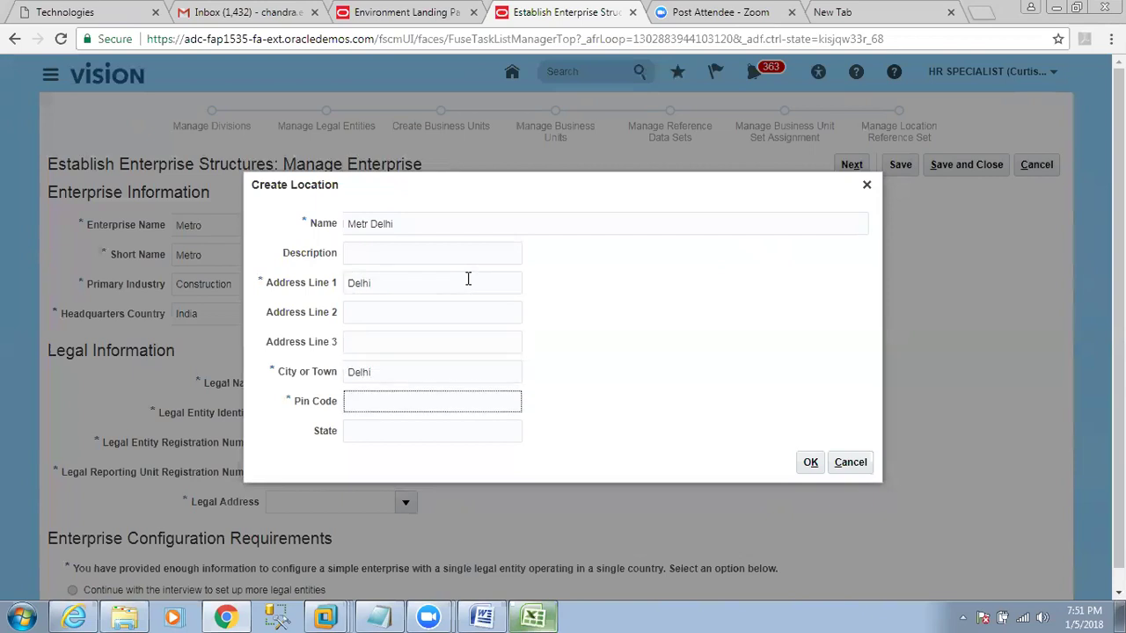
type("741852")
key("Tab")
type("d")
key("BackSpace")
type("Delhi")
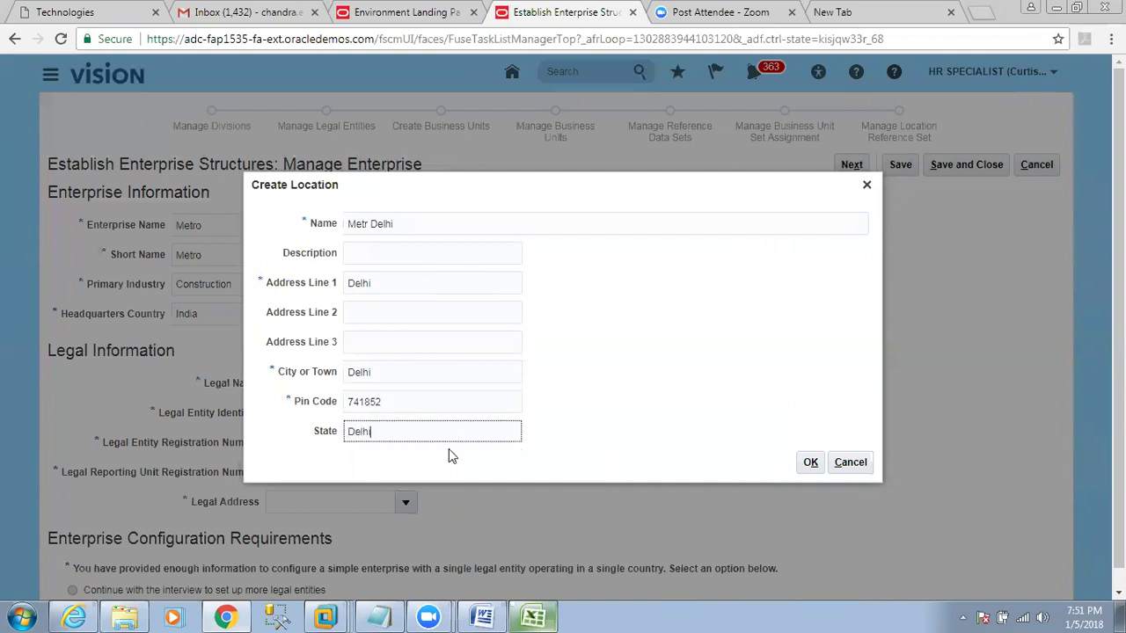
left_click(809, 464)
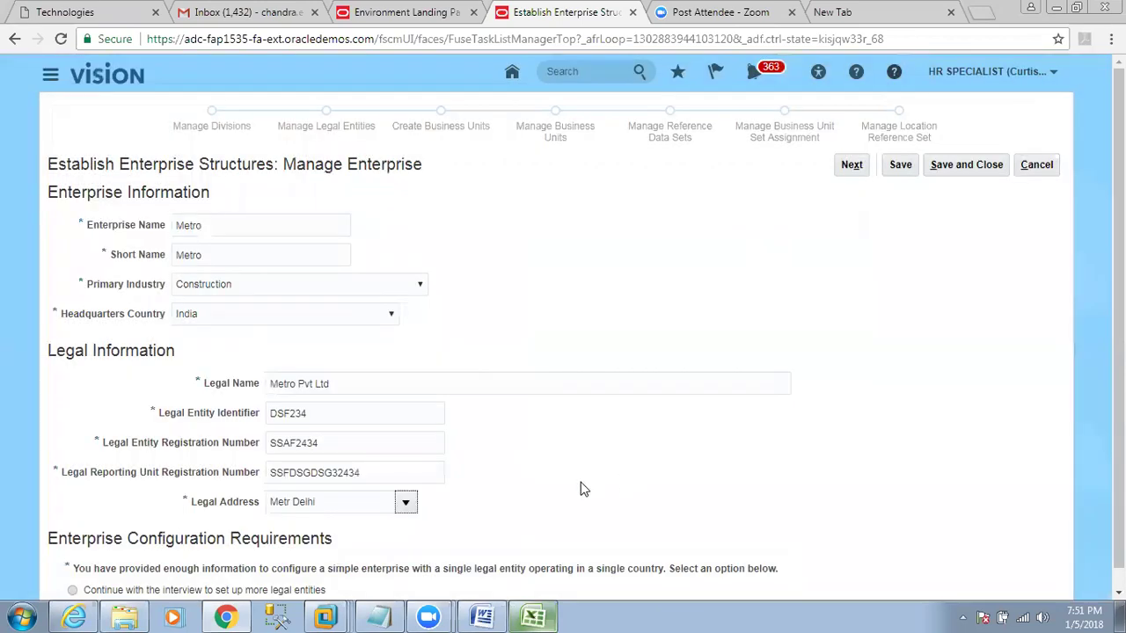
scroll(578, 482, "down", 1)
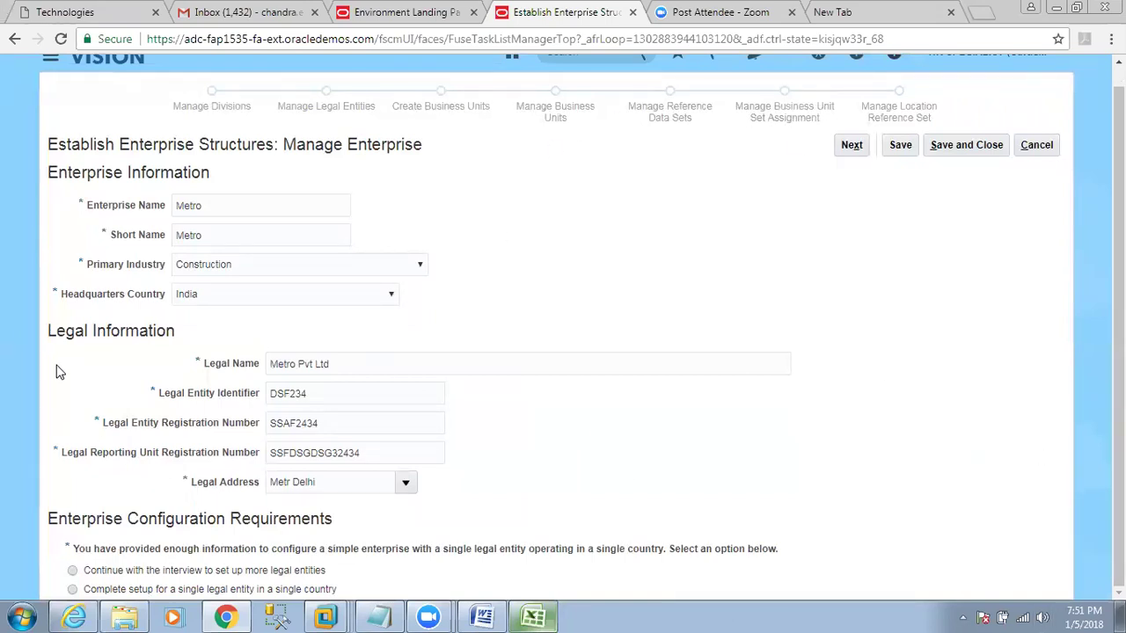
left_click_drag(49, 174, 204, 171)
left_click_drag(48, 327, 183, 332)
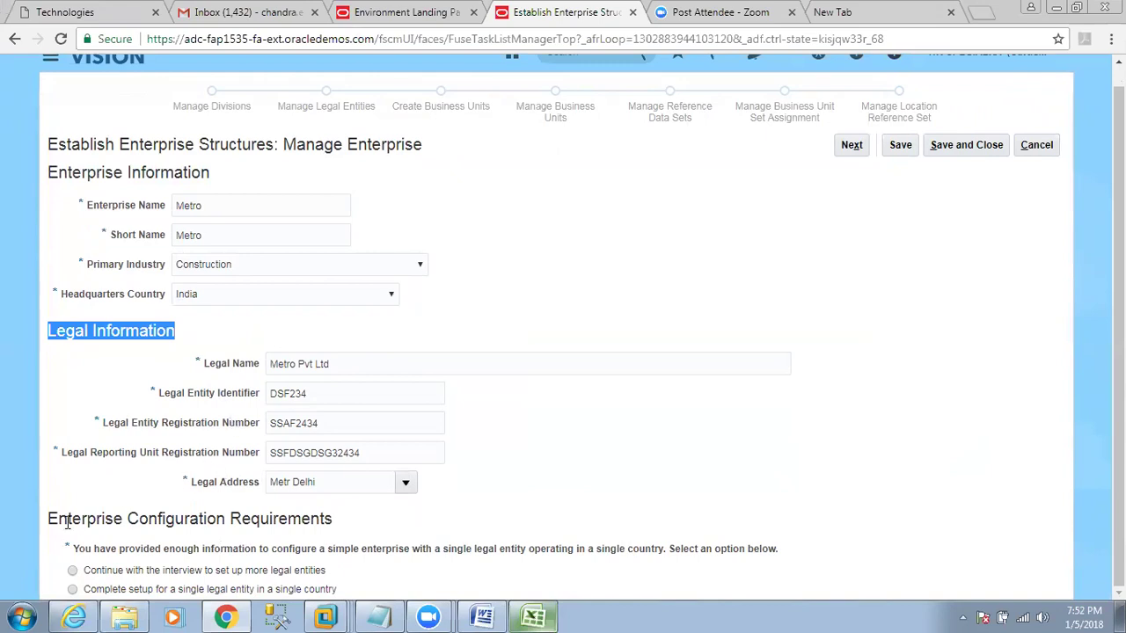
left_click_drag(48, 519, 123, 518)
left_click(75, 556)
left_click_drag(75, 556, 174, 552)
left_click(277, 554)
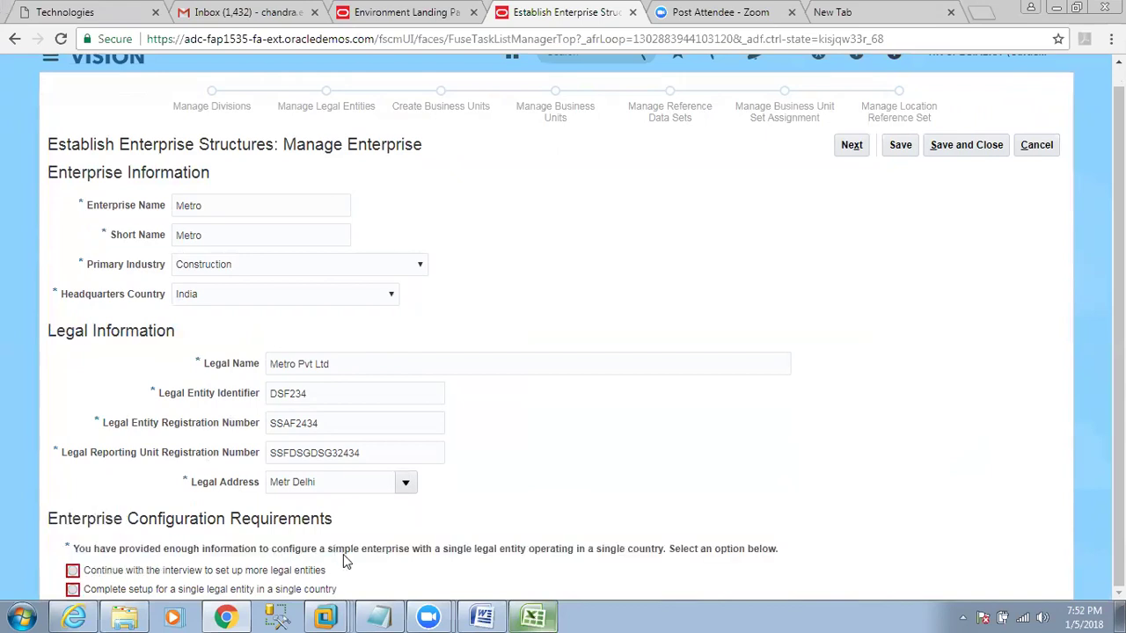
left_click_drag(327, 554, 530, 558)
left_click_drag(600, 557, 666, 557)
mouse_move(72, 573)
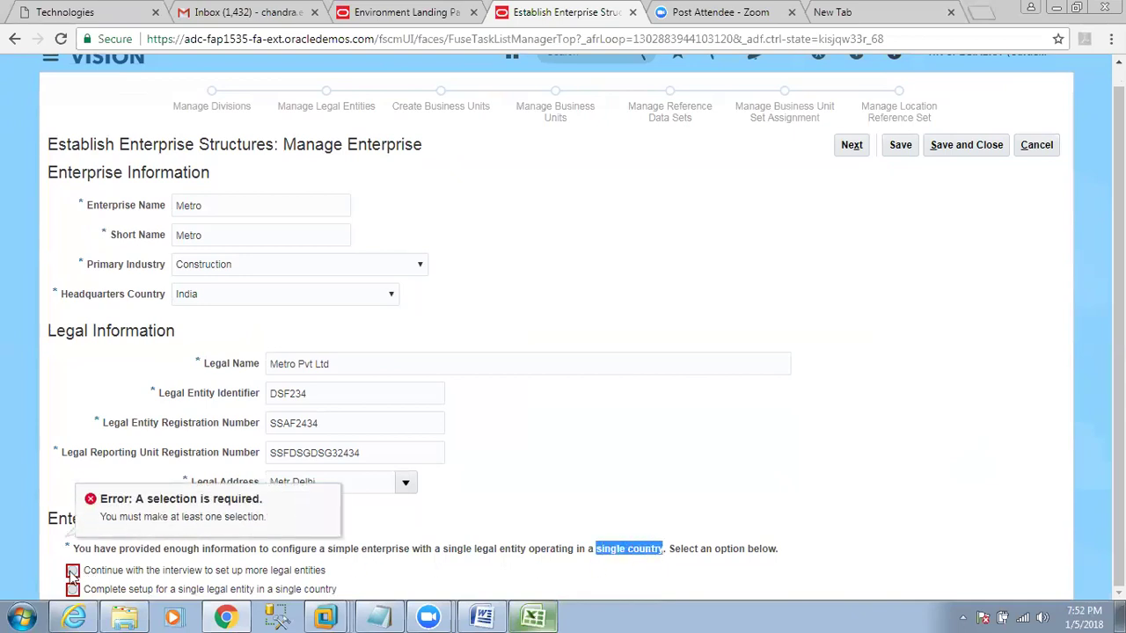
left_click(90, 557)
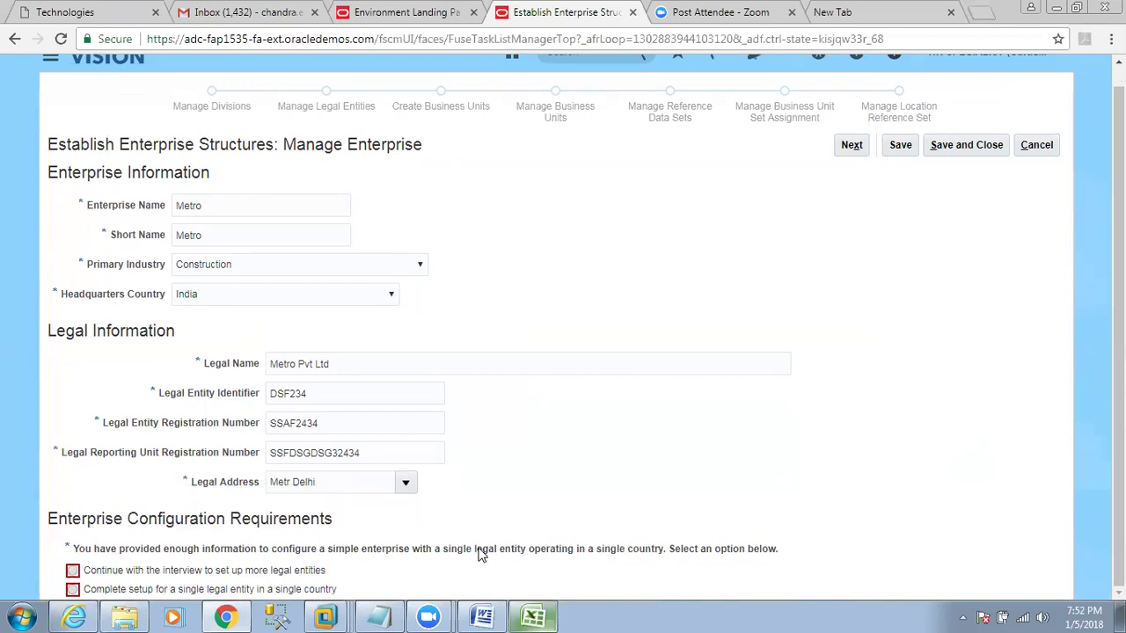
left_click_drag(474, 550, 525, 553)
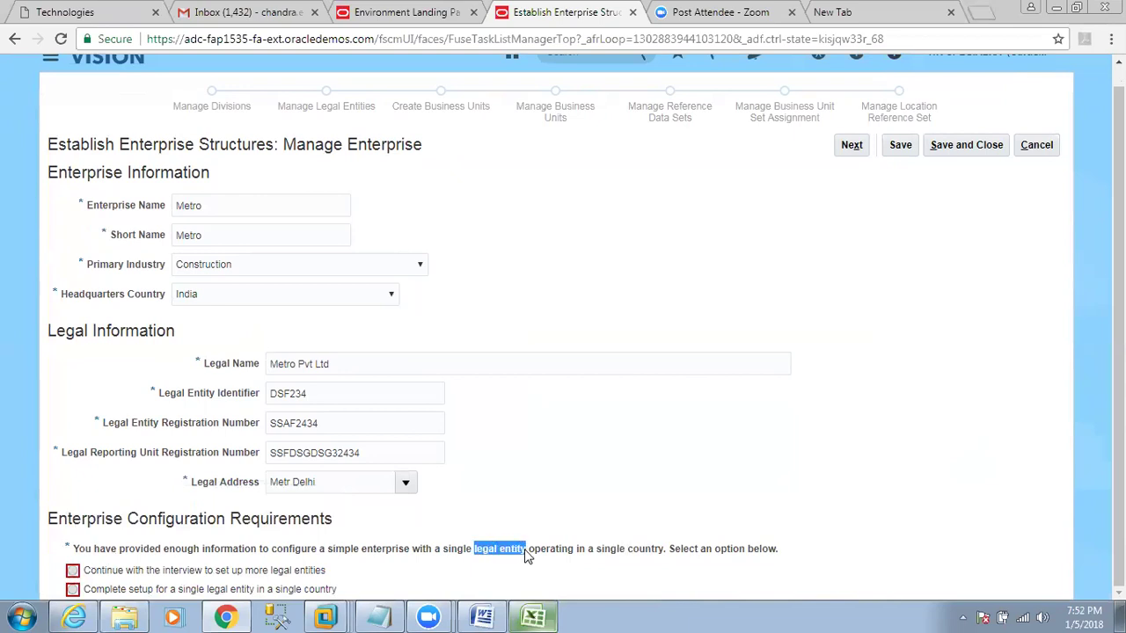
left_click_drag(628, 554, 667, 556)
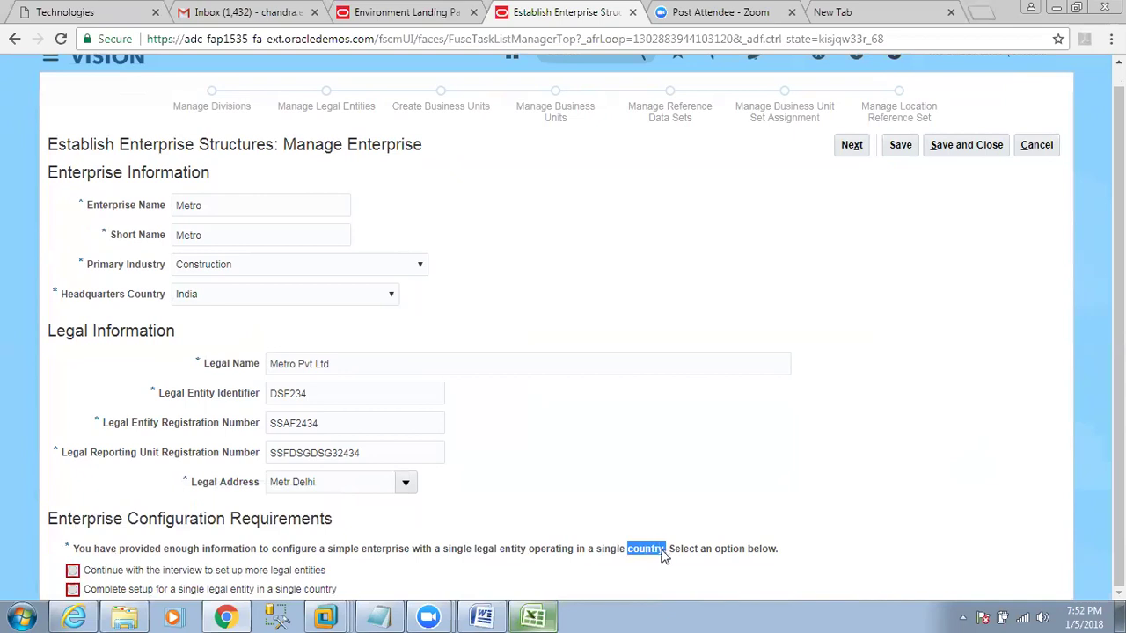
left_click(519, 557)
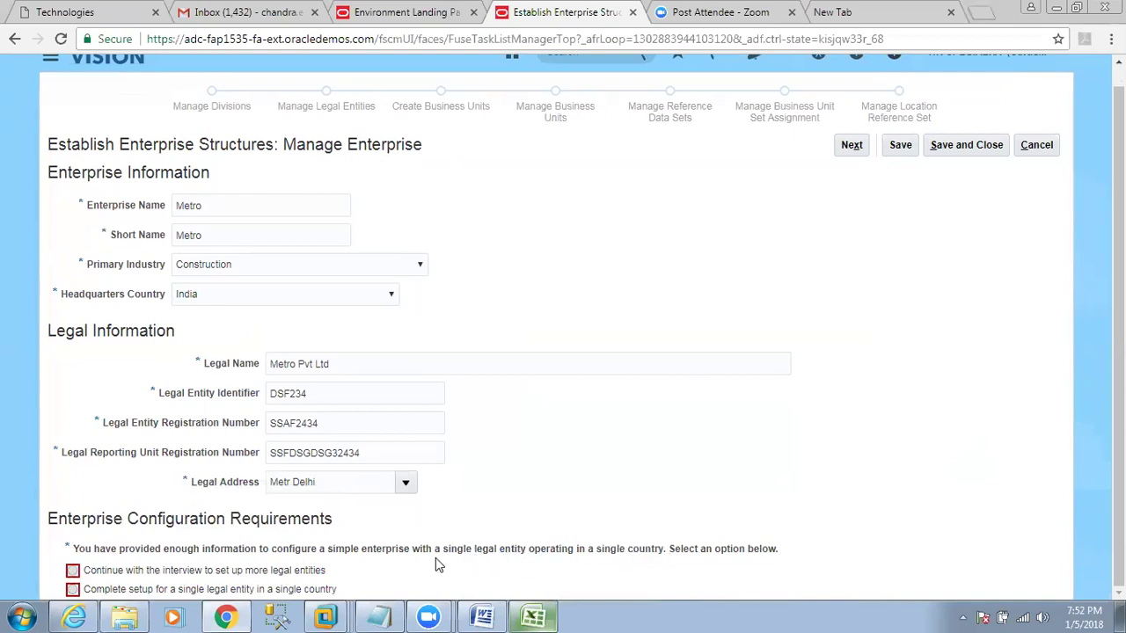
Select 'Continue with the interview to set up more legal entities' and go to the next step.
left_click(73, 570)
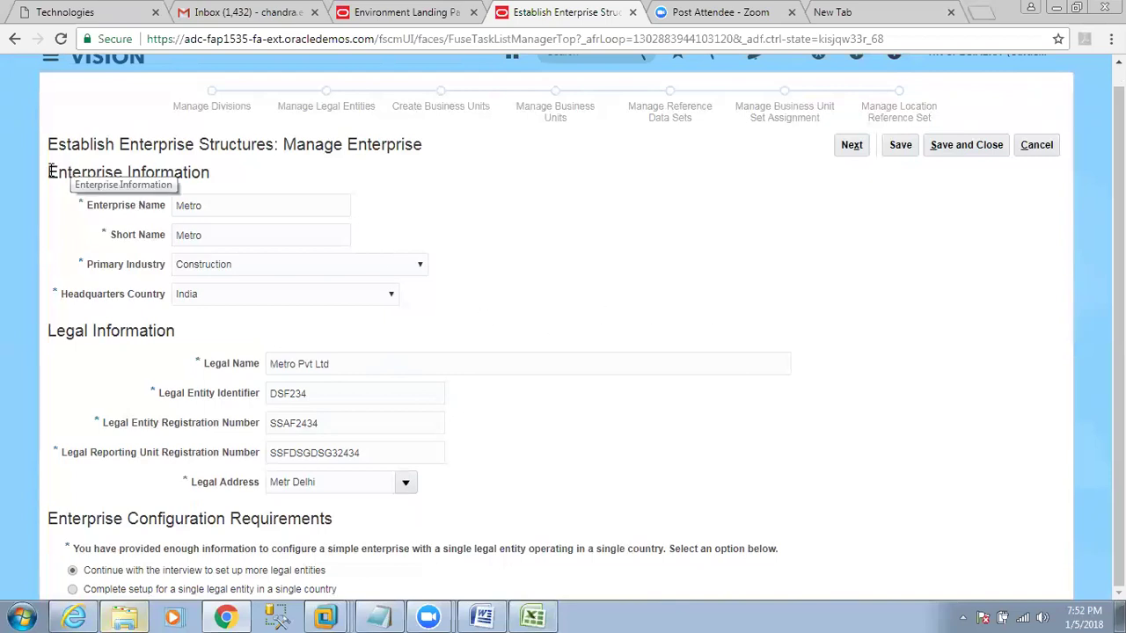
left_click_drag(51, 171, 123, 172)
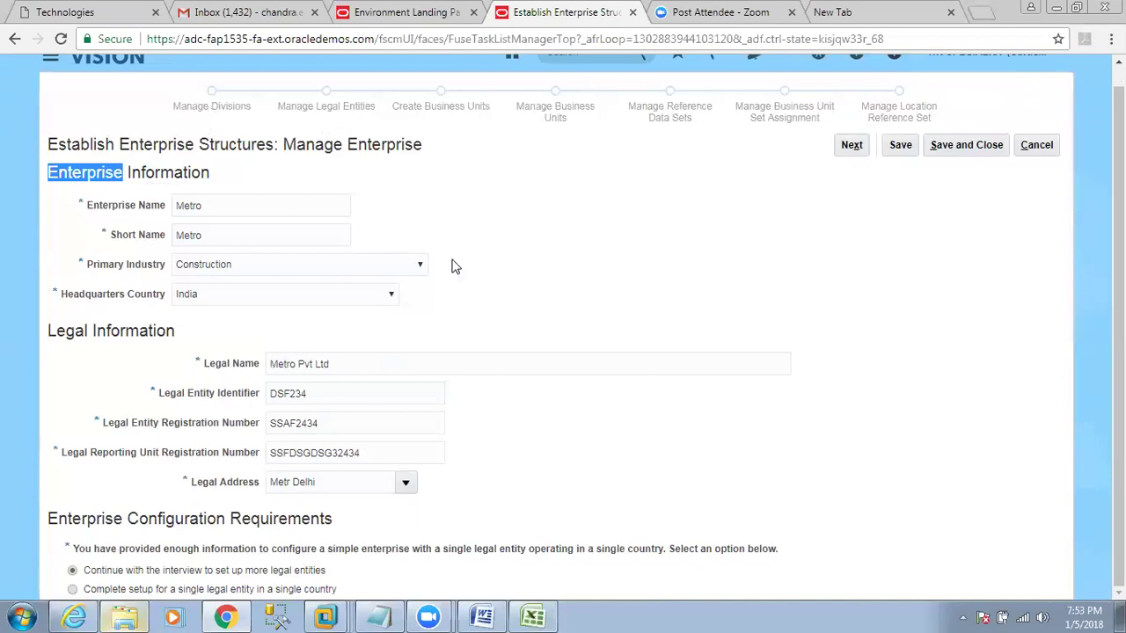
left_click(851, 145)
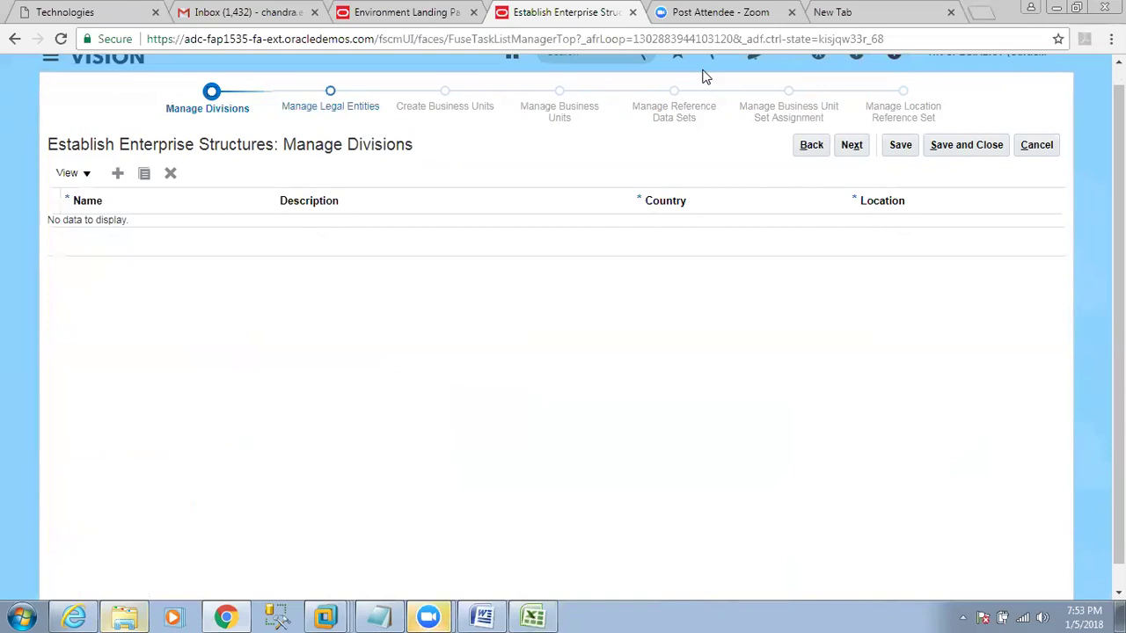
left_click(532, 615)
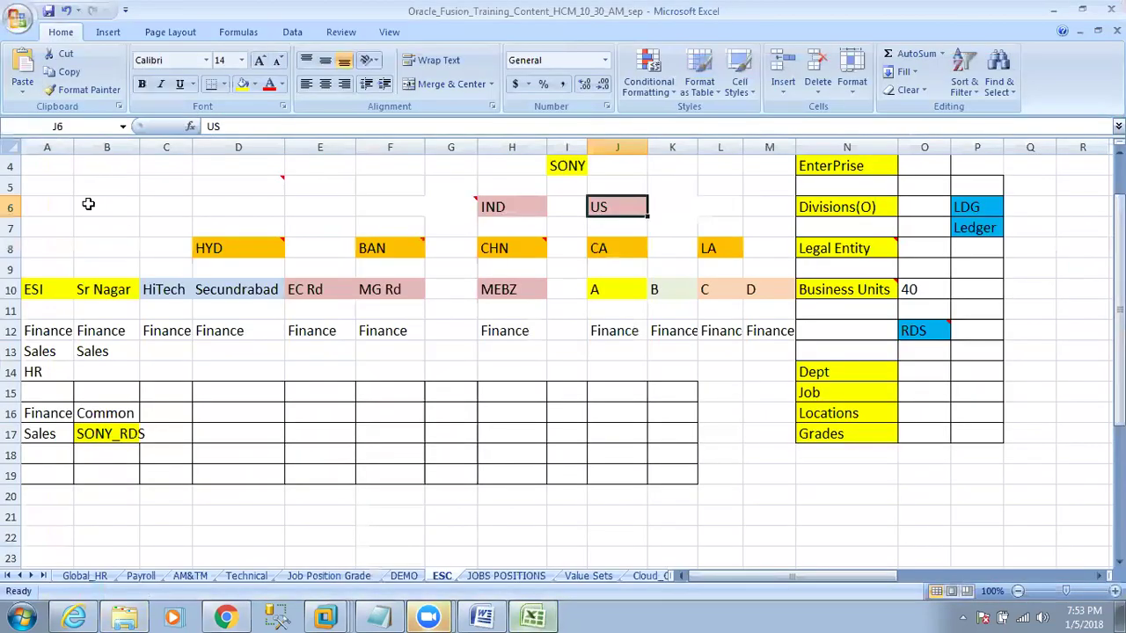
scroll(65, 236, "up", 1)
left_click(238, 186)
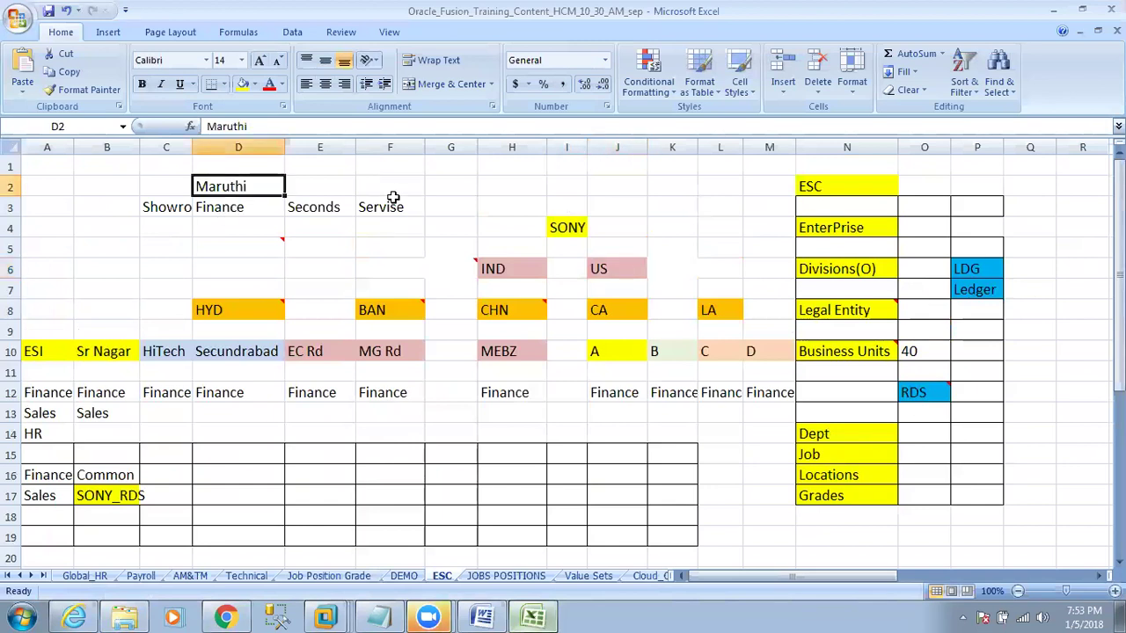
left_click_drag(165, 202, 319, 203)
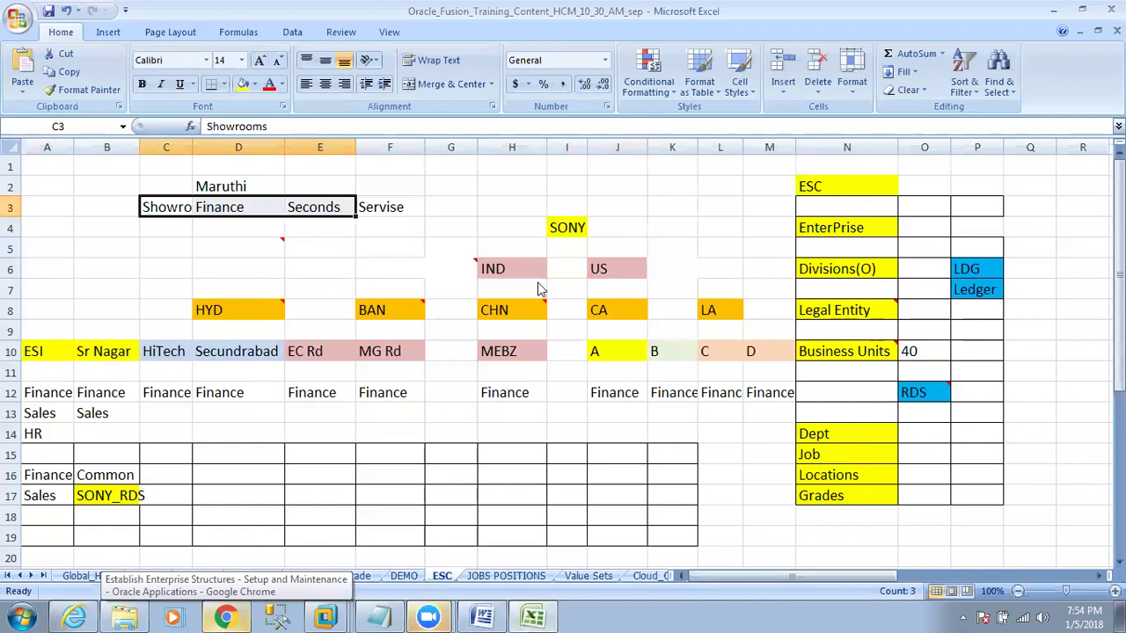
key("alt+Tab")
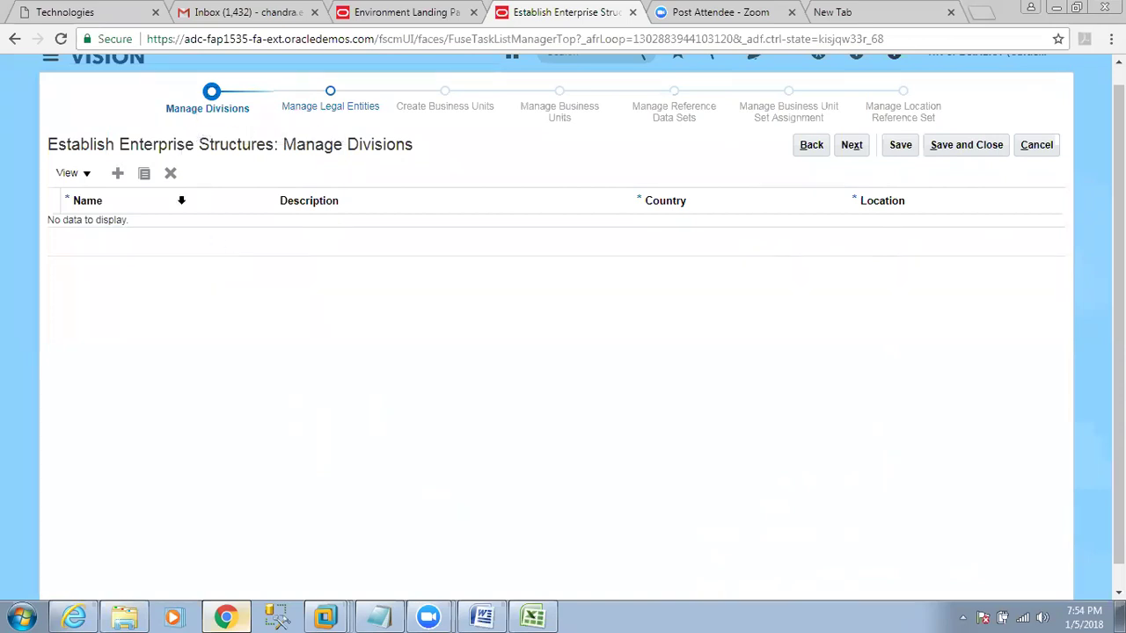
Add division Metro India, description Metro India, country India, location Metr Delhi.
left_click(116, 175)
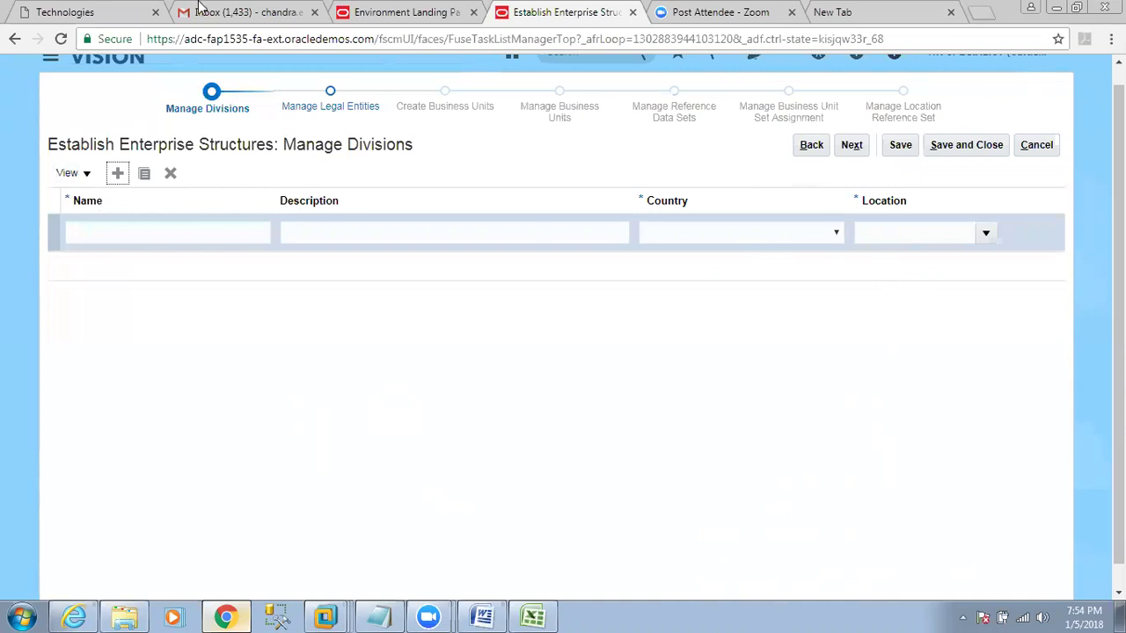
left_click(170, 232)
type("Met")
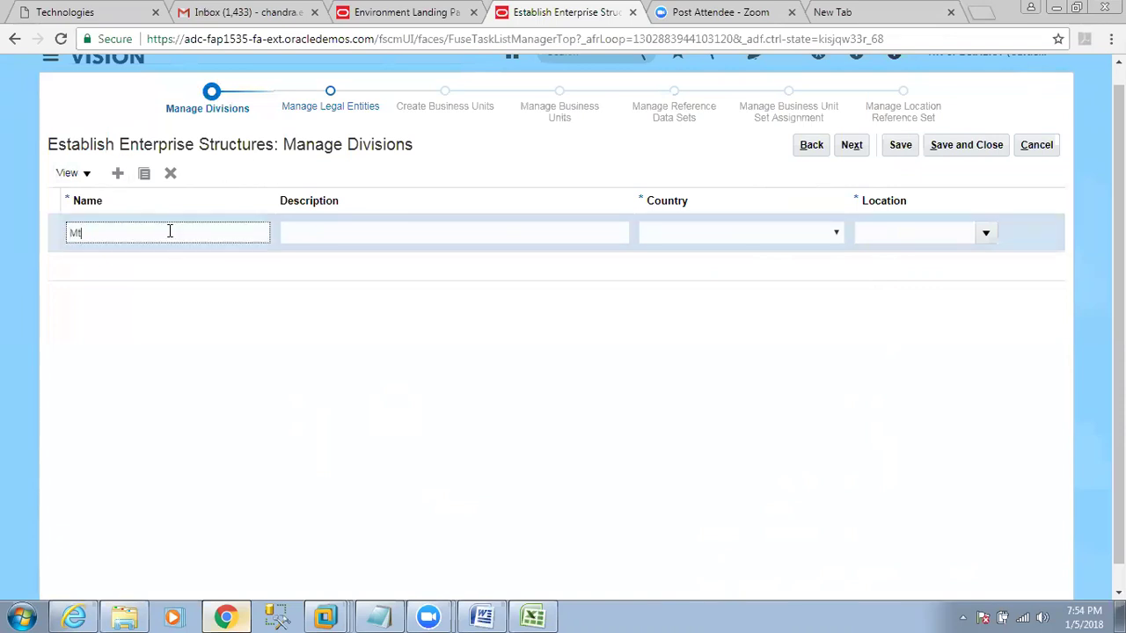
type("ro India")
key("Tab")
key("shift+Tab")
key("ctrl+c")
key("Tab")
key("ctrl+v")
key("Tab")
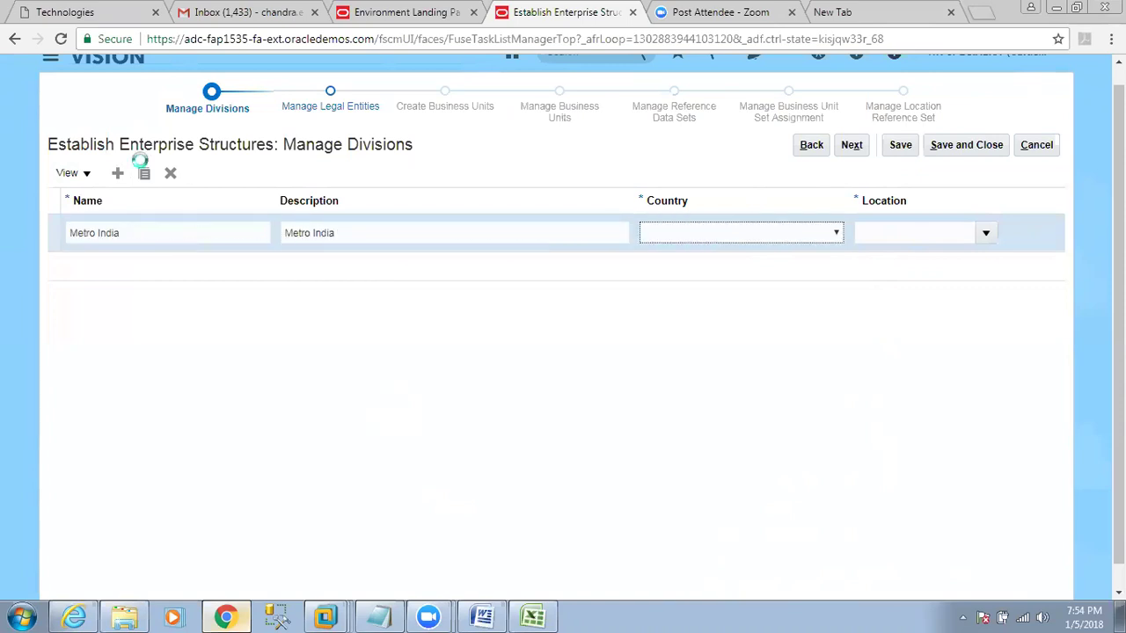
type("India")
key("Tab")
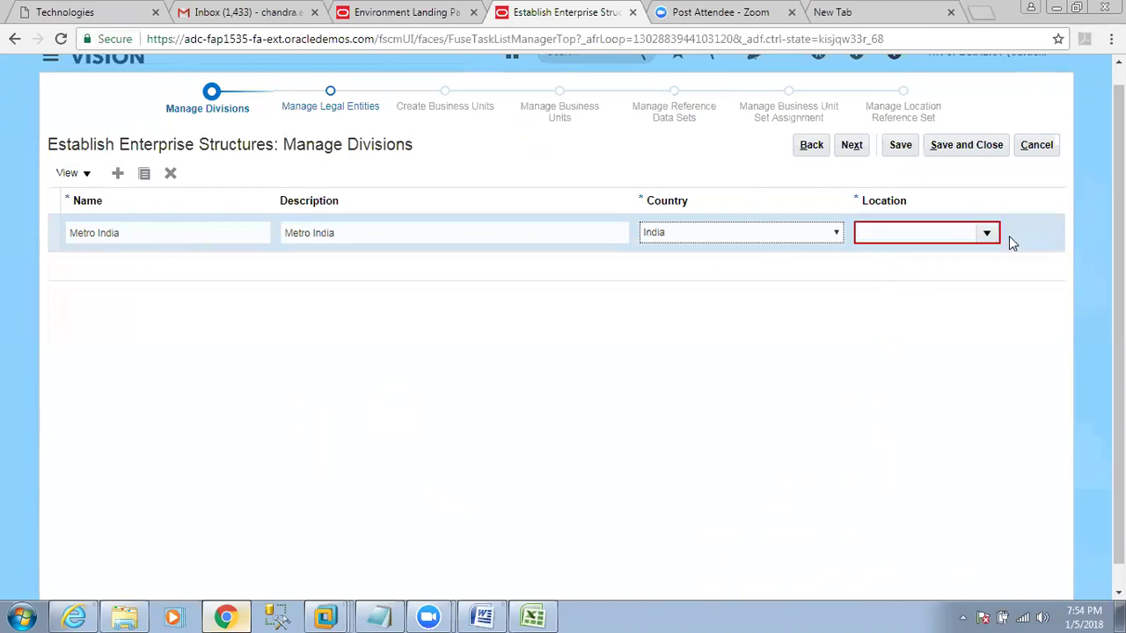
left_click(988, 235)
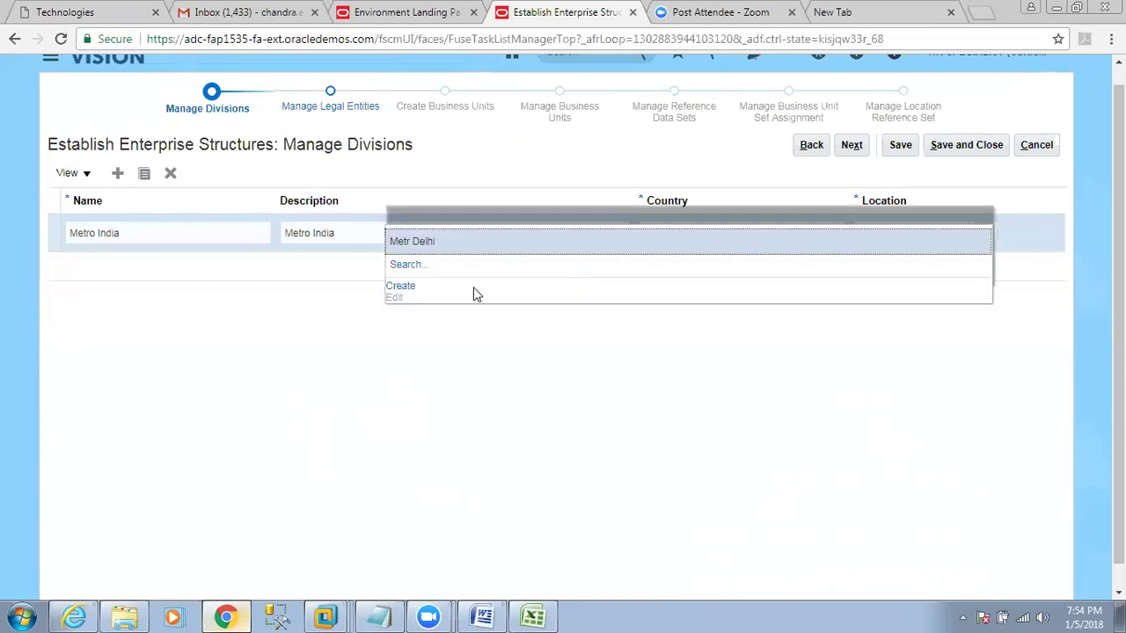
left_click(422, 241)
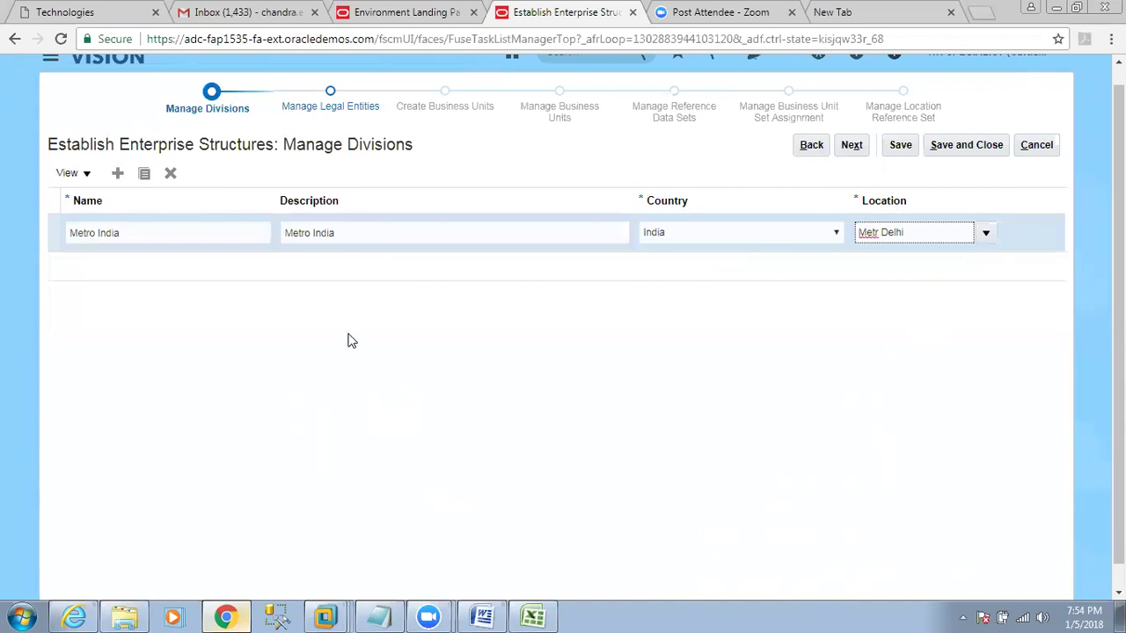
Add division Metro US, description Metro US, country India, and begin creating its location.
left_click(117, 173)
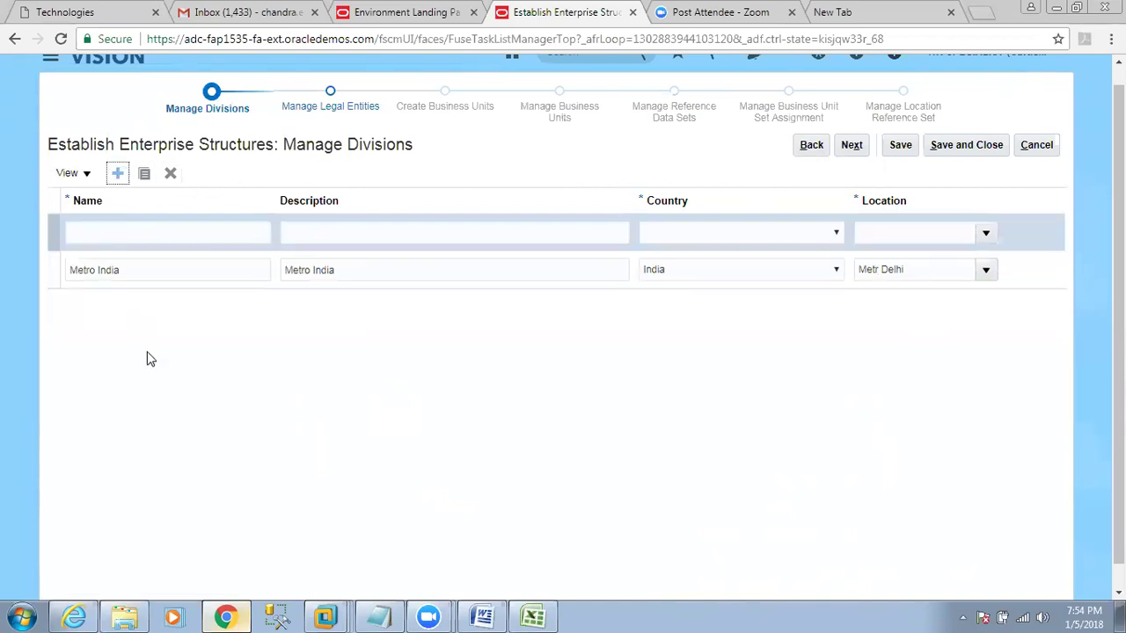
left_click(144, 236)
type("Me")
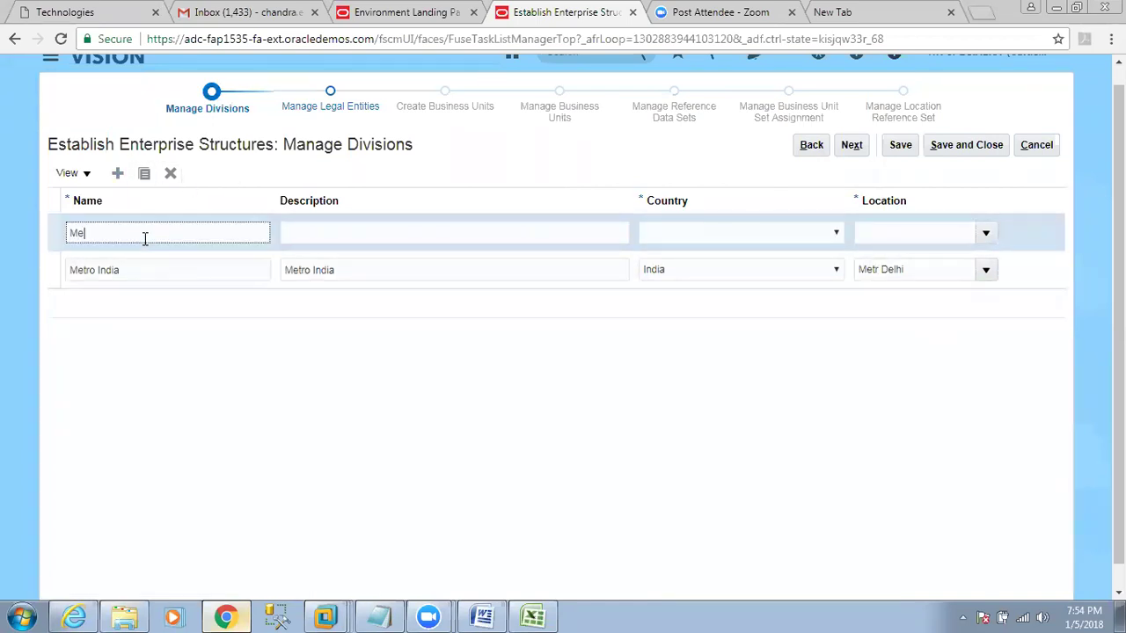
type("tro US")
key("Tab")
key("shift+Tab")
key("ctrl+c")
key("Tab")
key("ctrl+v")
key("Tab")
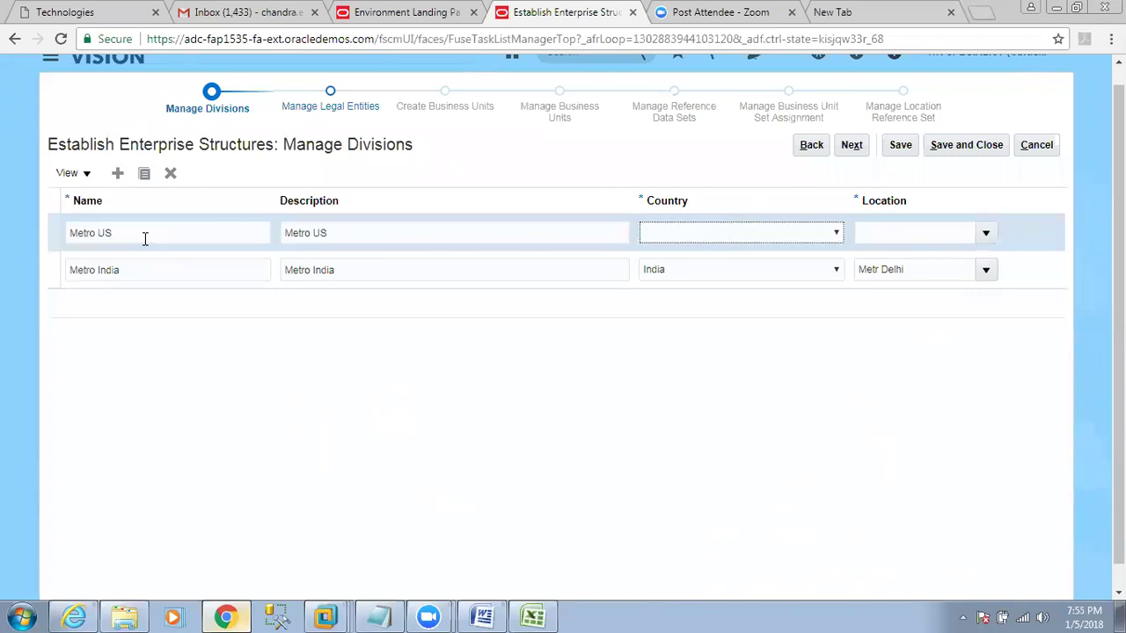
type("India")
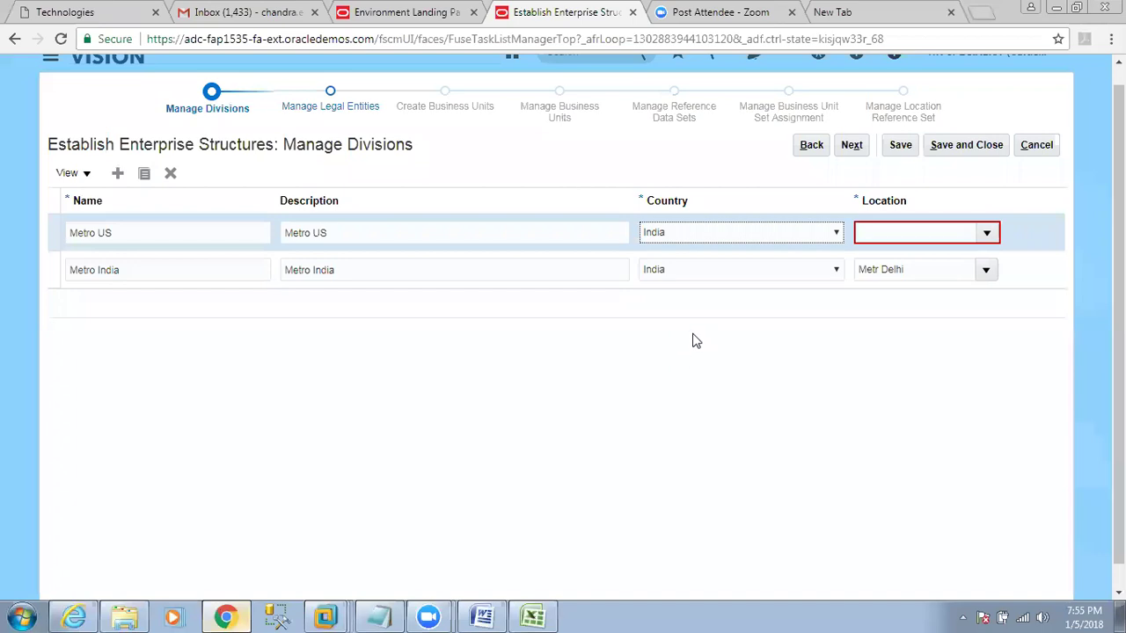
left_click(986, 233)
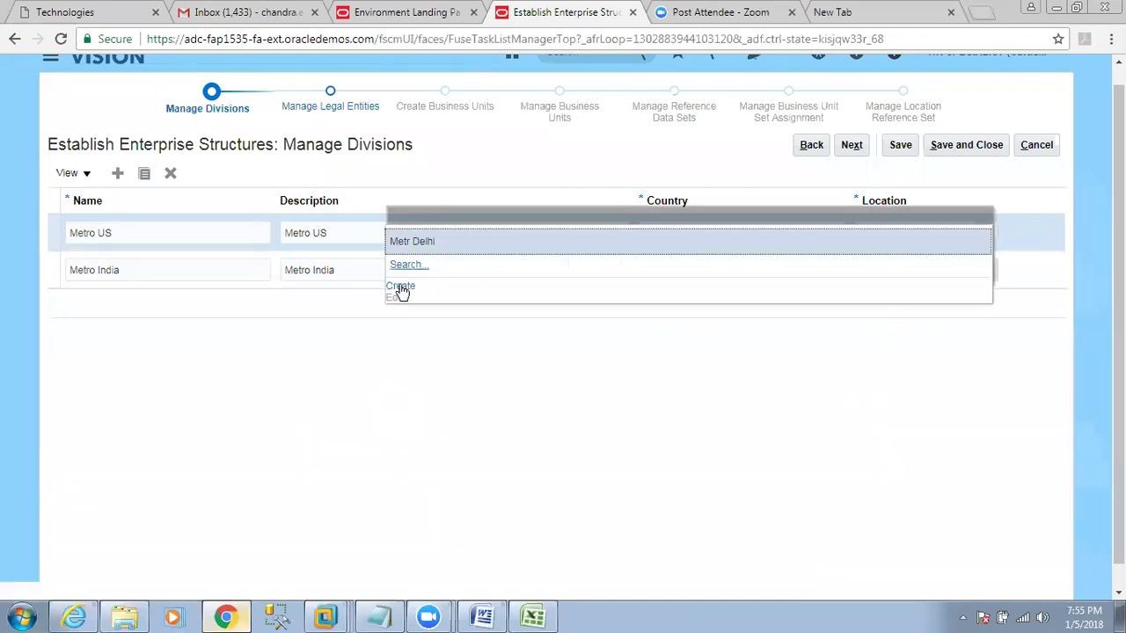
left_click(401, 289)
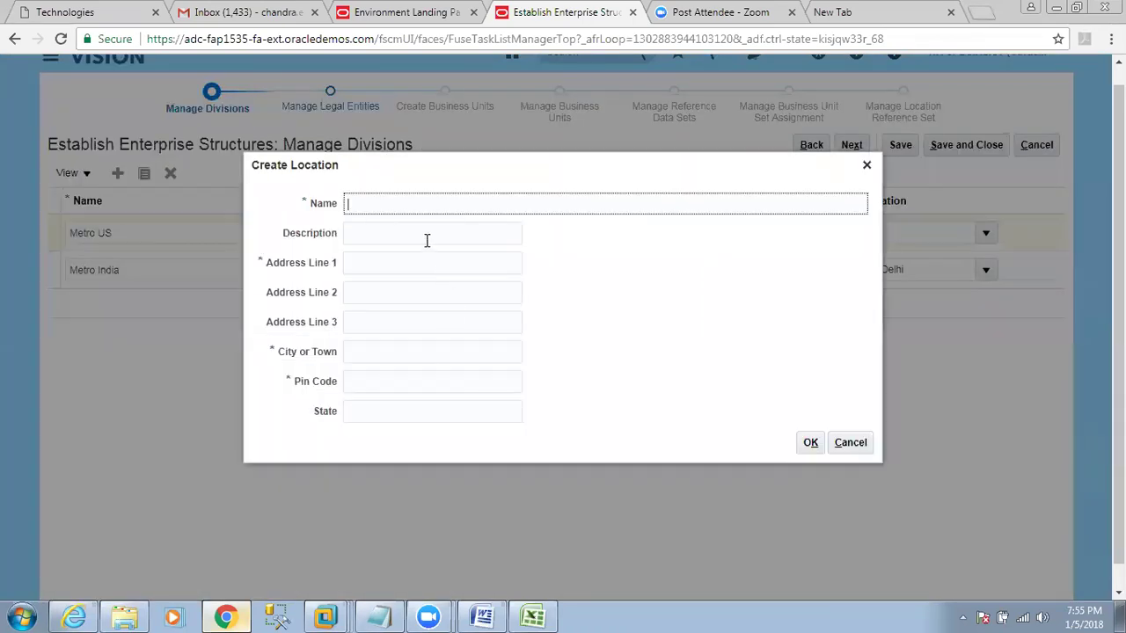
Create location 'Metro US' with address Chicago, pin code 7418525 and state CA.
type("Metro US")
key("Tab")
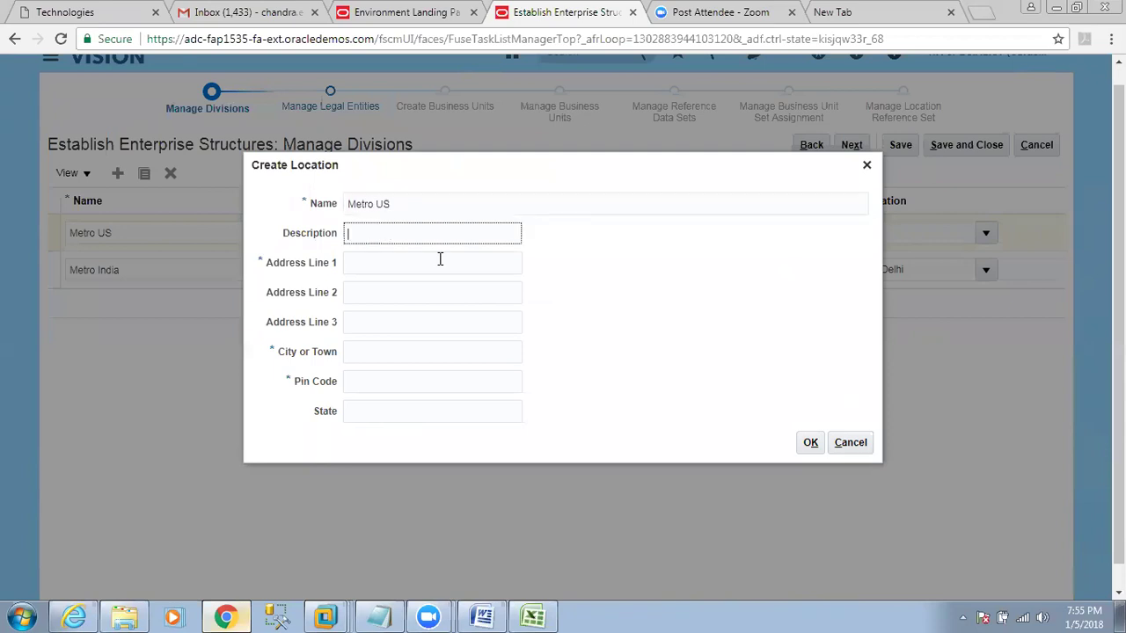
key("Tab")
type("Chicago")
key("Tab")
key("Tab")
key("Tab")
type("Chicago")
key("Tab")
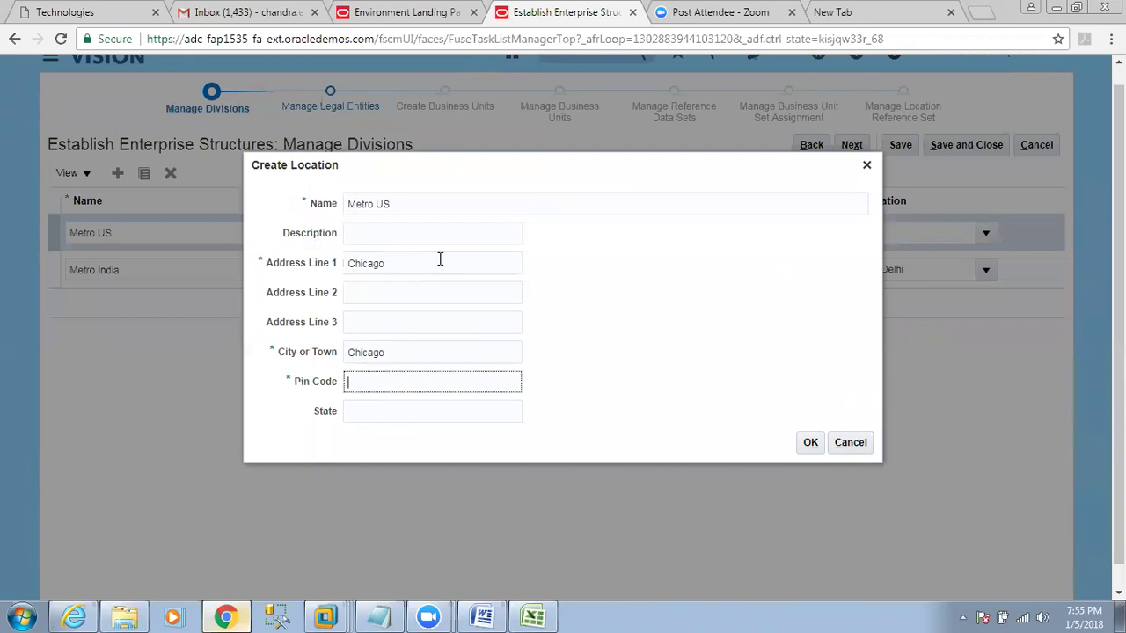
type("7418525")
key("Tab")
type("ca")
type("c")
key("BackSpace")
type("CA")
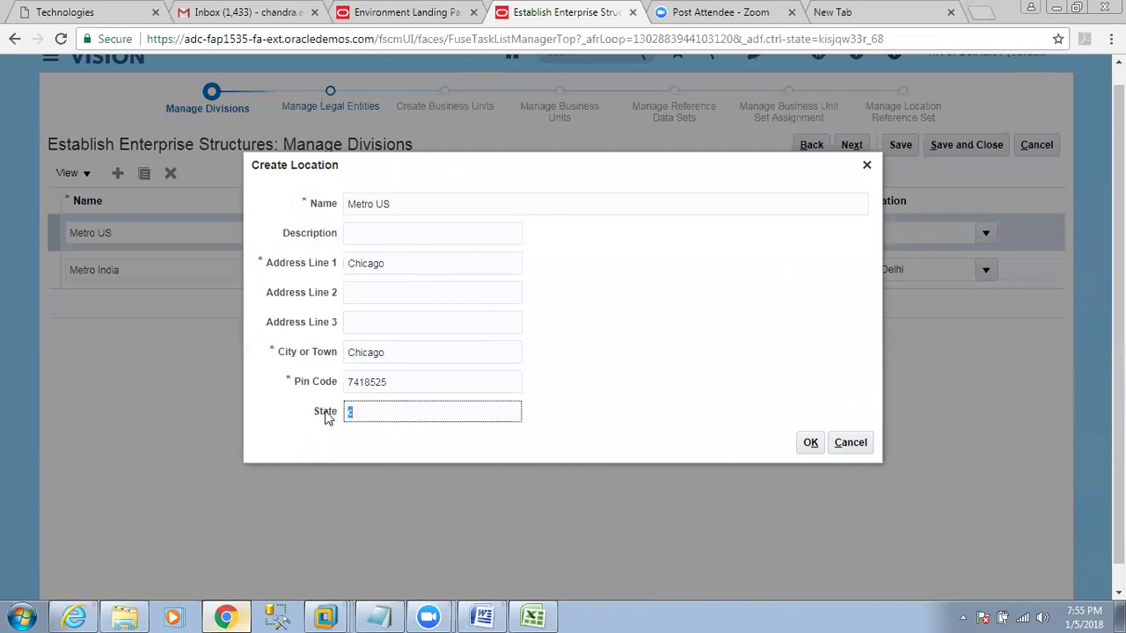
left_click(810, 444)
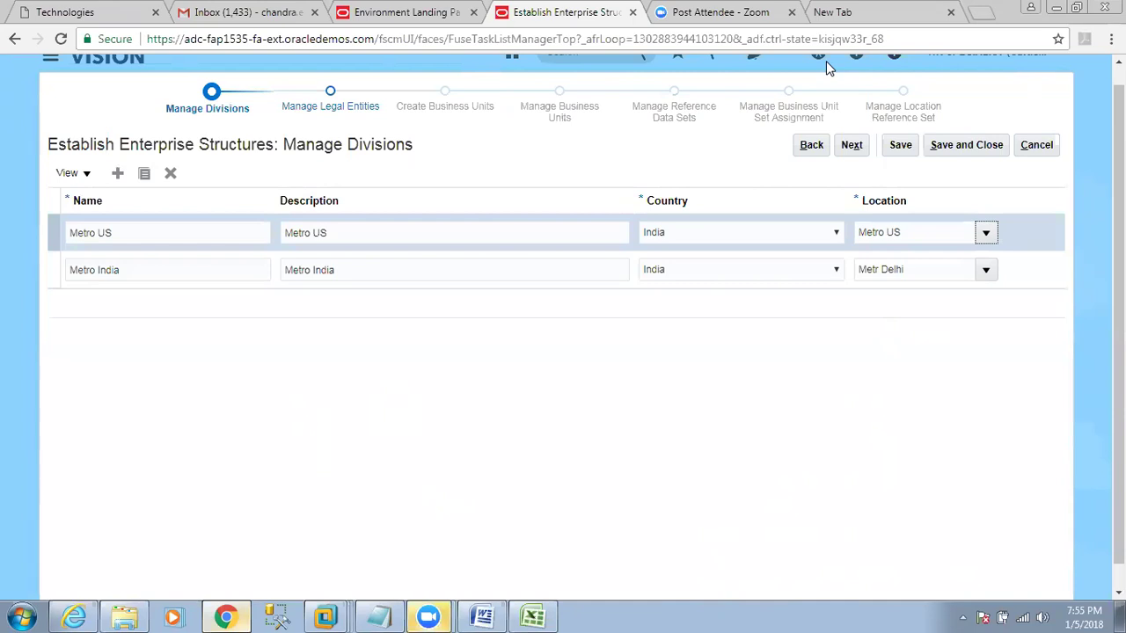
left_click(532, 617)
Check the Divisions(O) and Business Units entries in the ESC plan, then return to Oracle.
left_click(837, 271)
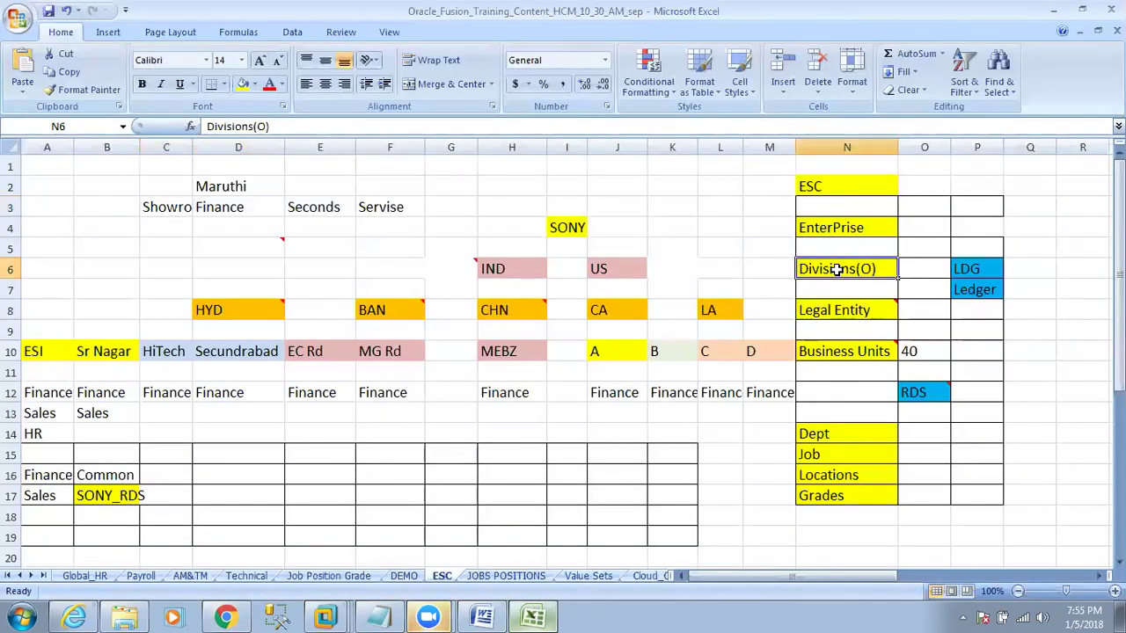
mouse_move(929, 384)
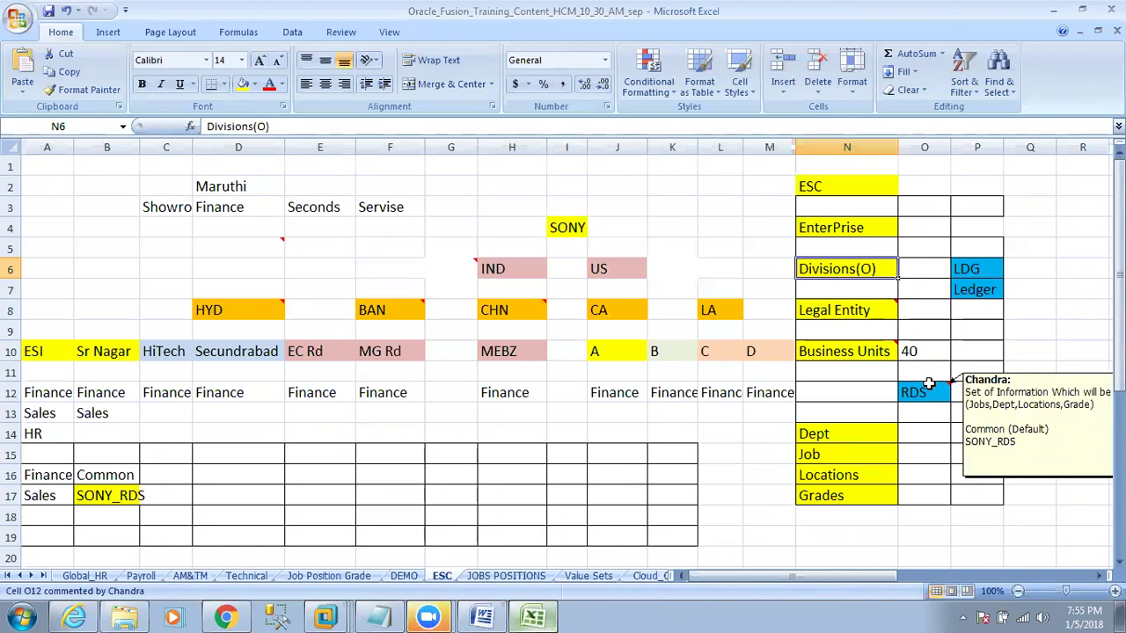
left_click(839, 352)
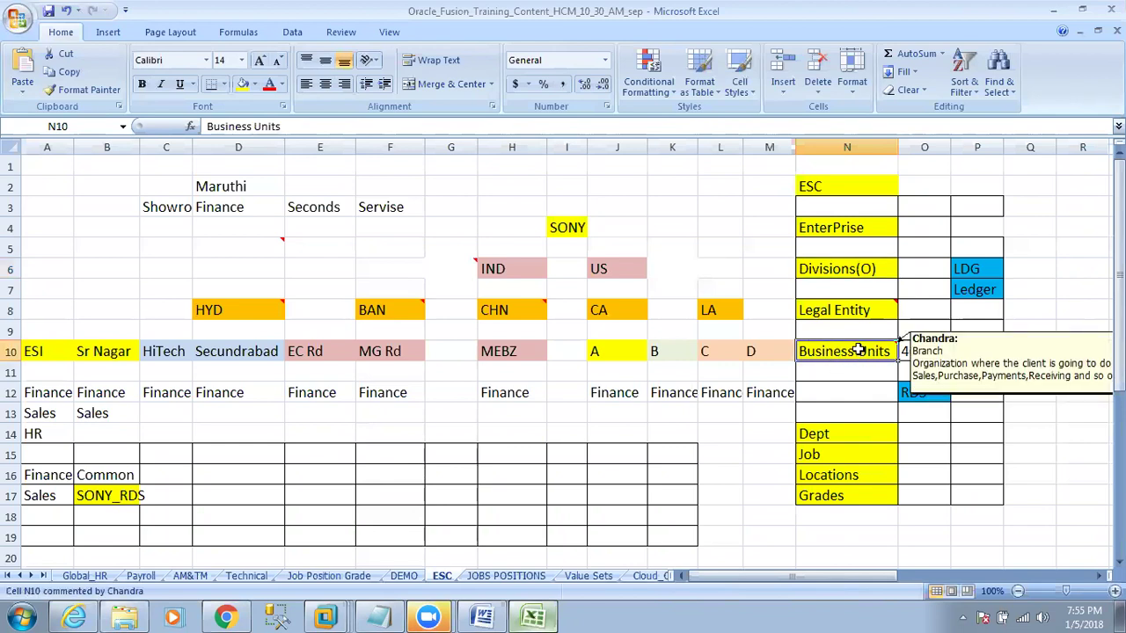
left_click(829, 268)
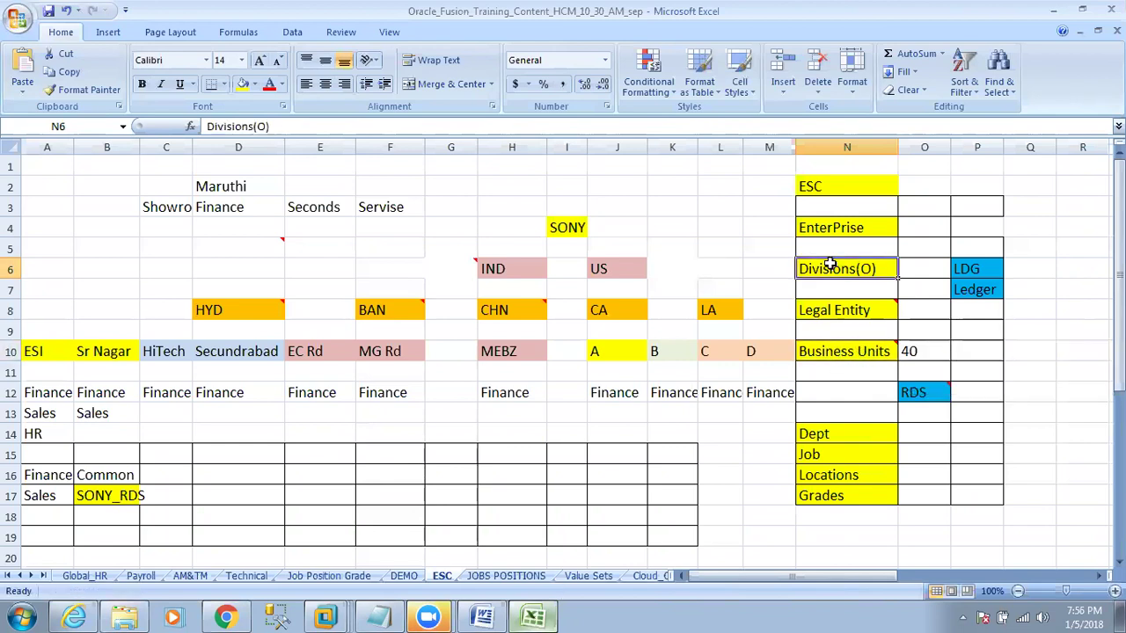
left_click(230, 617)
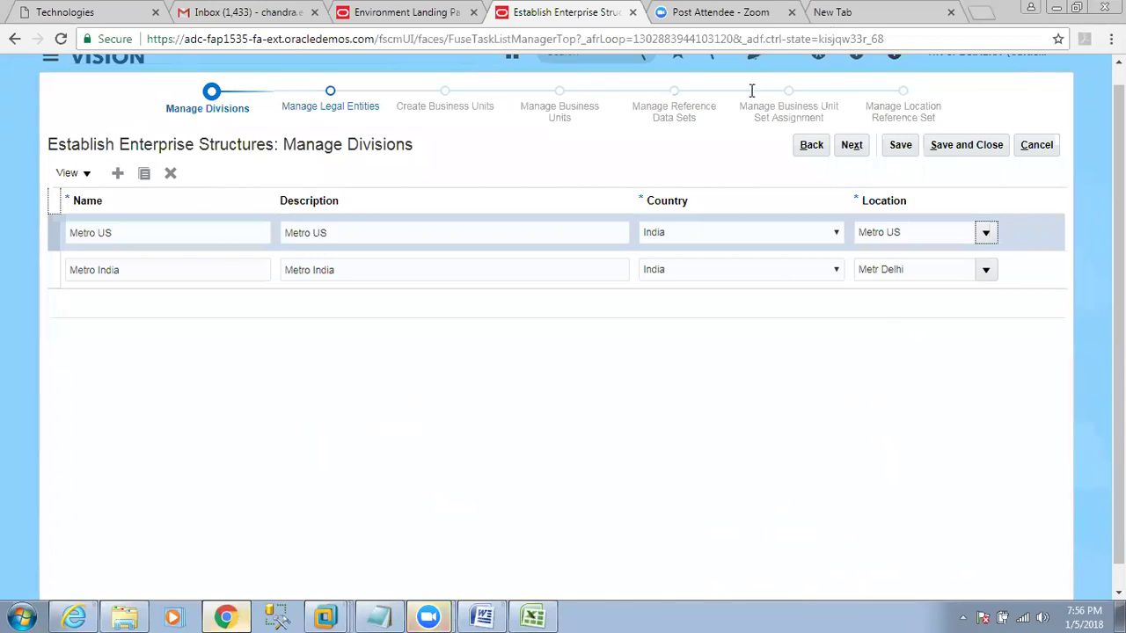
left_click_drag(284, 144, 418, 146)
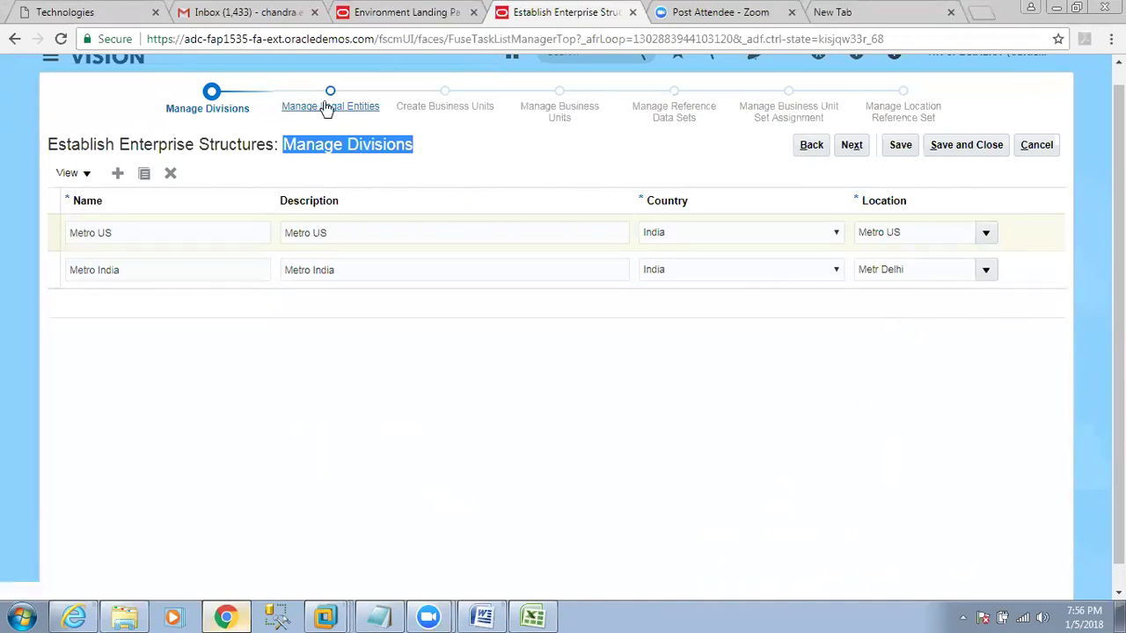
left_click(532, 616)
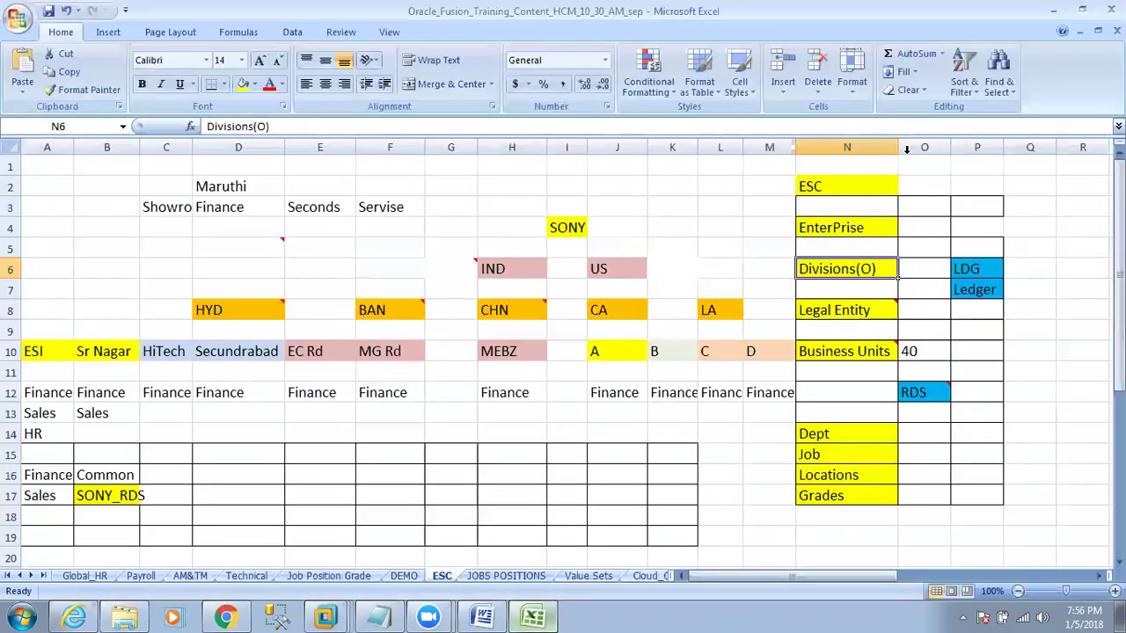
left_click(844, 230)
key("Down")
key("Down")
left_click(850, 312)
left_click(246, 616)
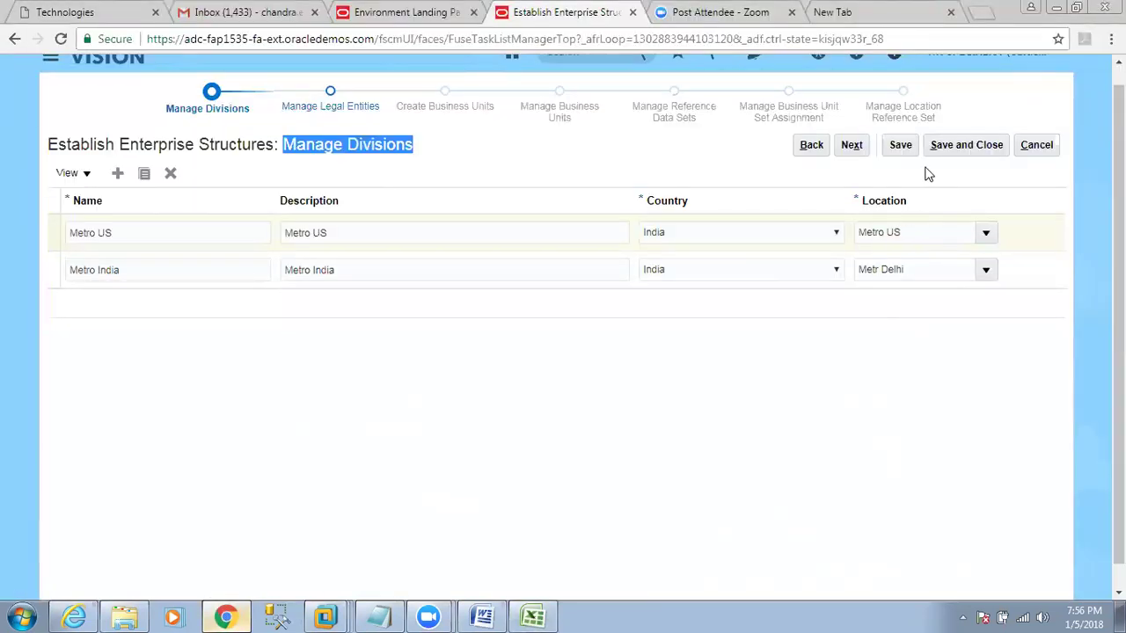
Advance to Manage Legal Entities and bring the Legal Address column into view.
left_click(851, 145)
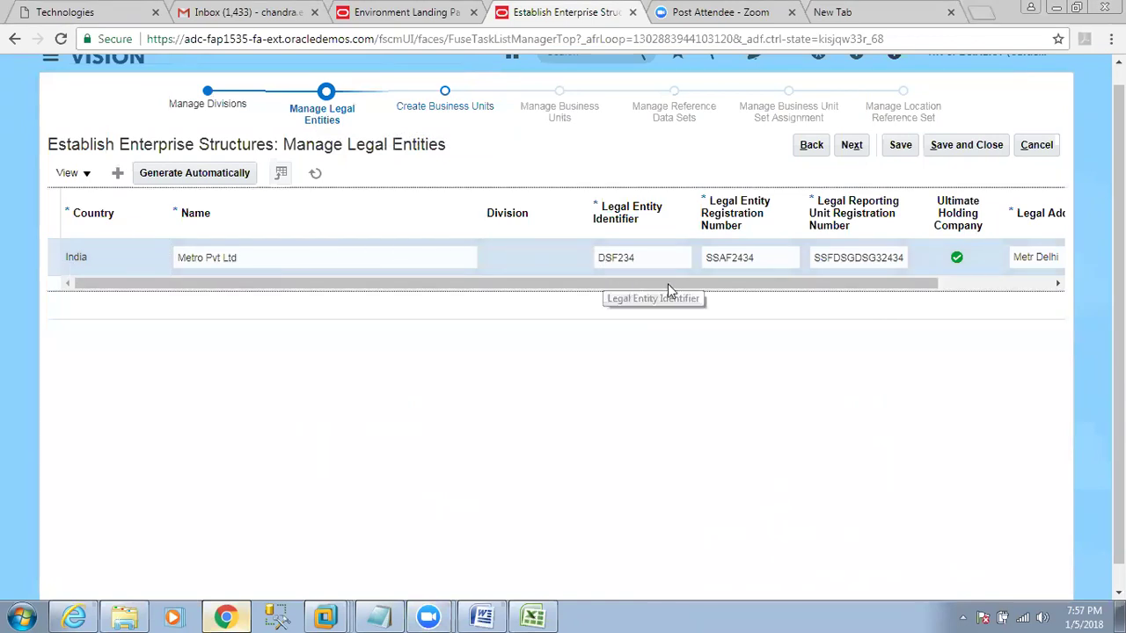
left_click(953, 283)
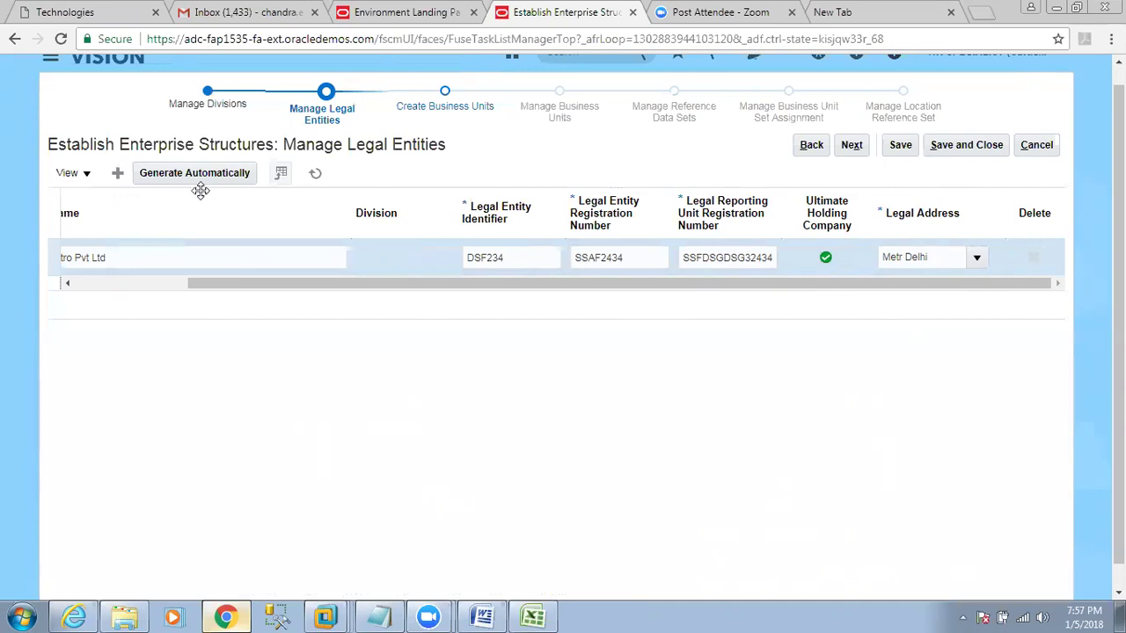
Insert a new blank row in the Legal Entities table.
left_click_drag(120, 144, 188, 144)
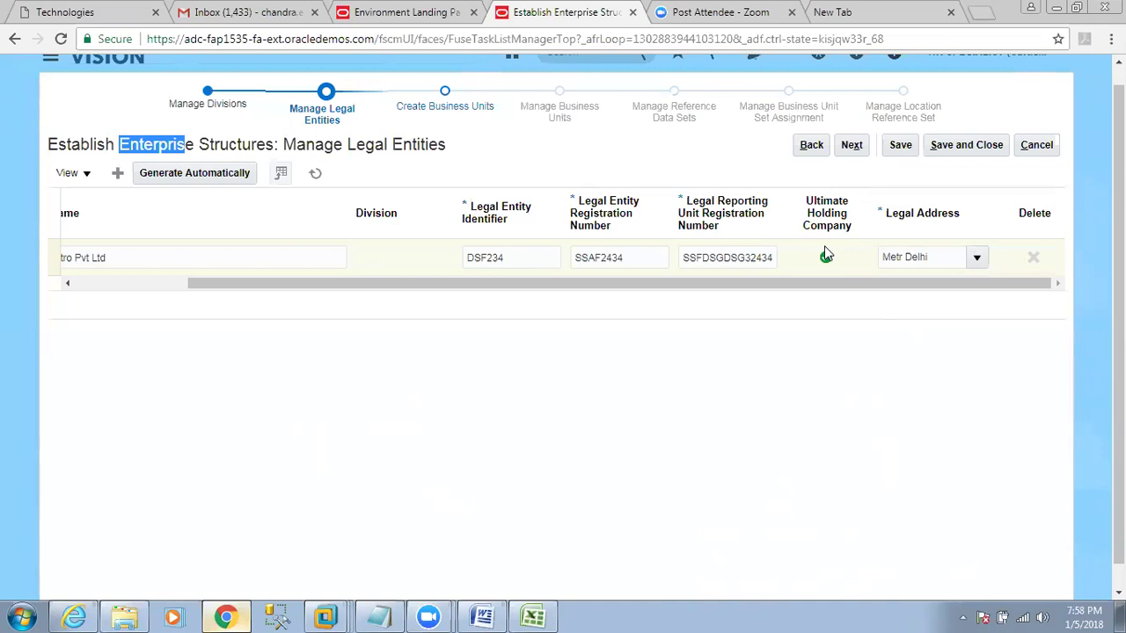
left_click(825, 255)
left_click(312, 266)
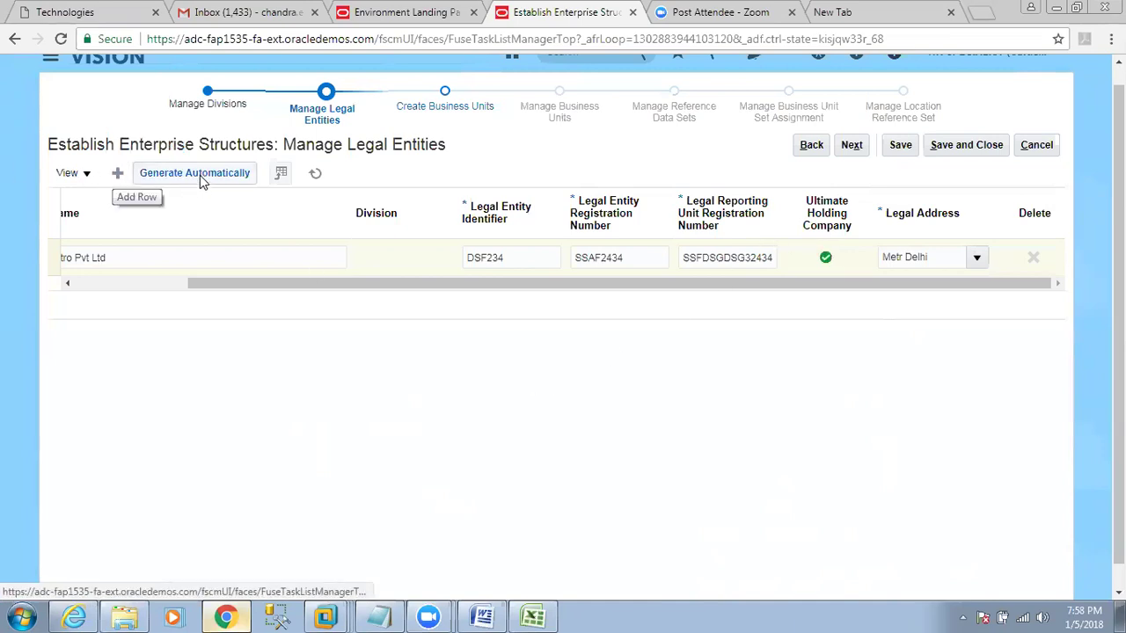
left_click(119, 174)
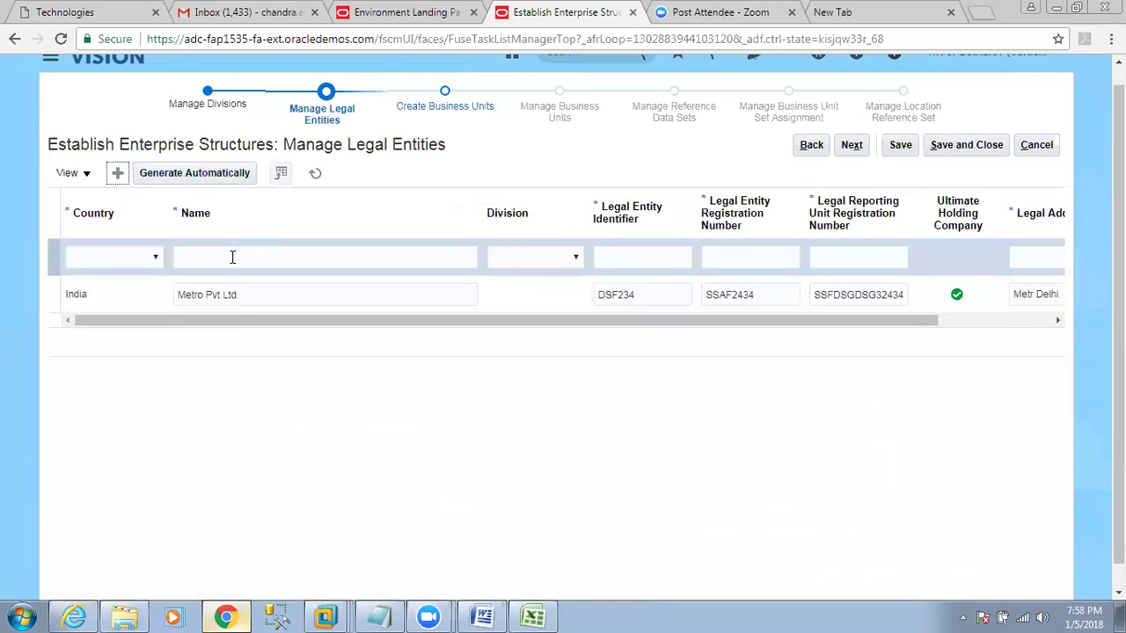
Set the new row's country to India, name Metro HYD, and division Metro India.
left_click(232, 256)
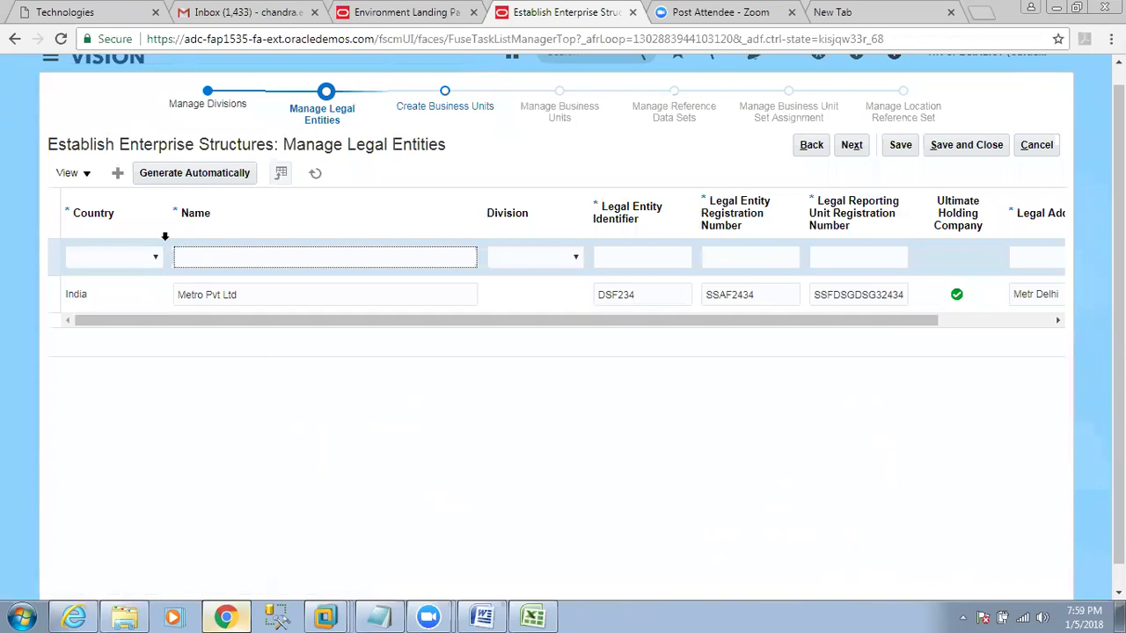
left_click(128, 263)
left_click(122, 258)
type("India")
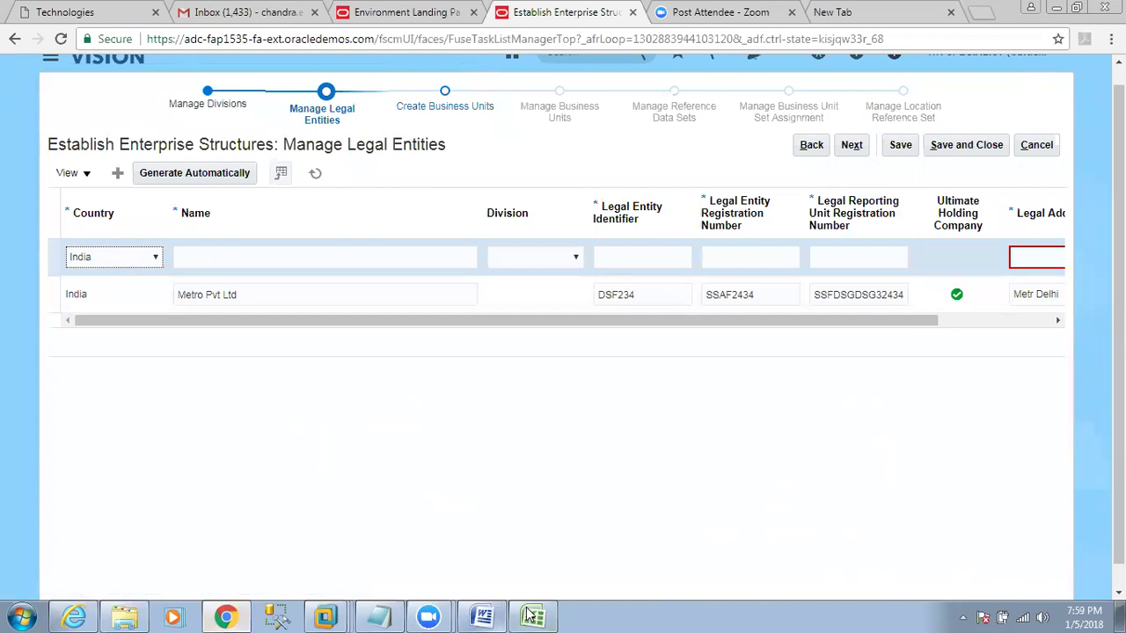
left_click(532, 617)
left_click_drag(241, 305, 495, 312)
key("alt+Tab")
left_click(228, 257)
type("Metro")
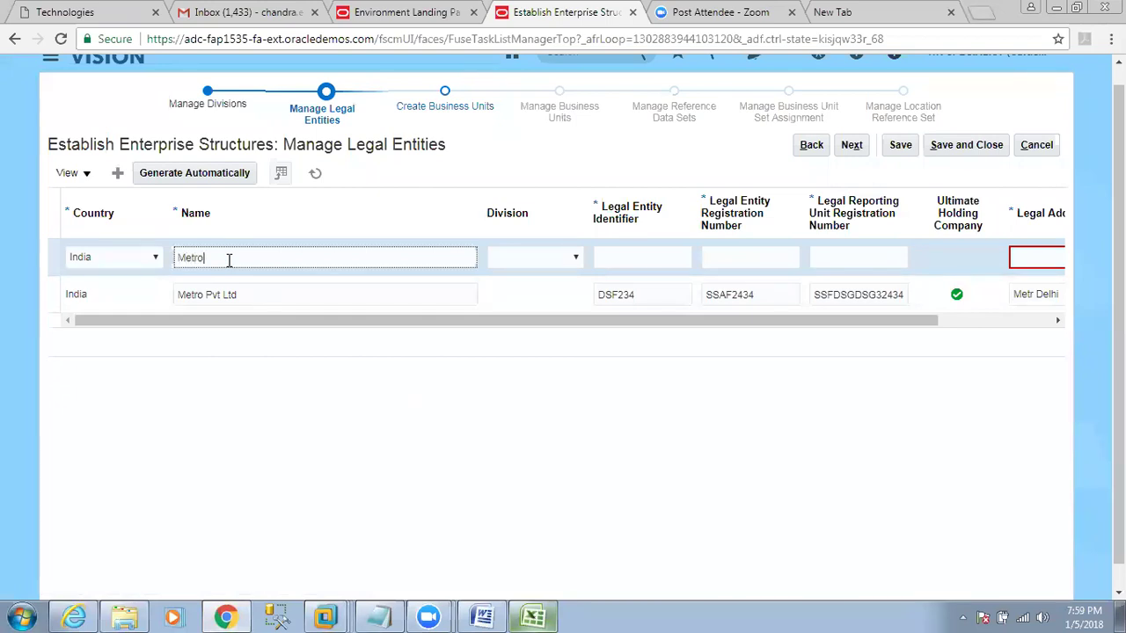
type(" HYD")
key("Tab")
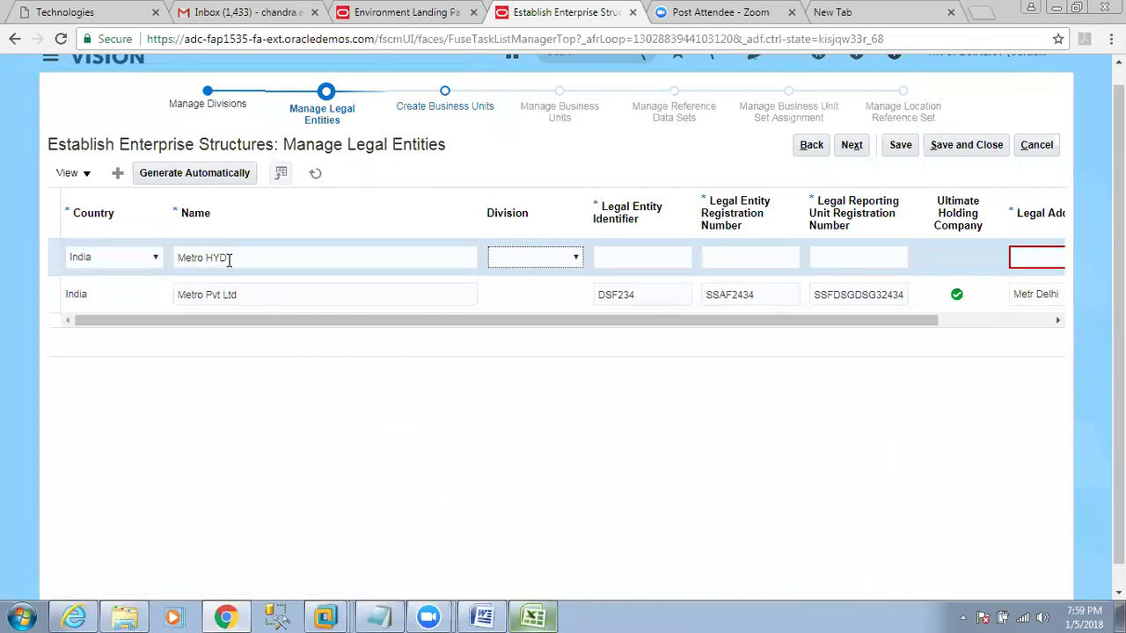
left_click(534, 258)
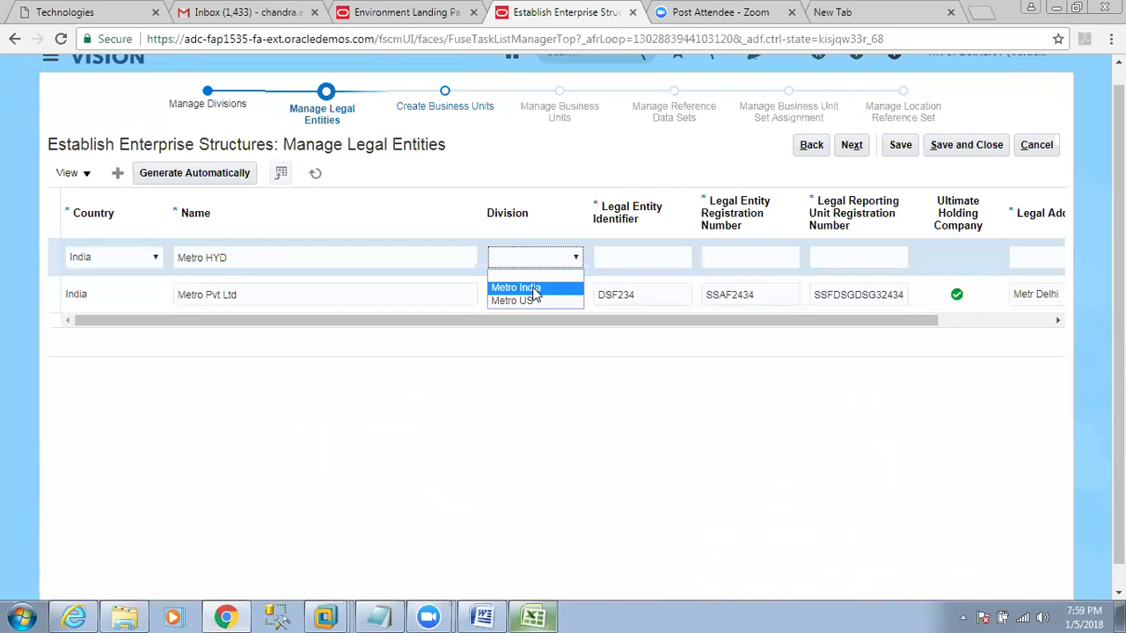
left_click(533, 290)
Enter identifier HYD8 and registration numbers HYD677 and DHY788.
left_click(683, 257)
type("HYD8")
key("Tab")
type("HYD677")
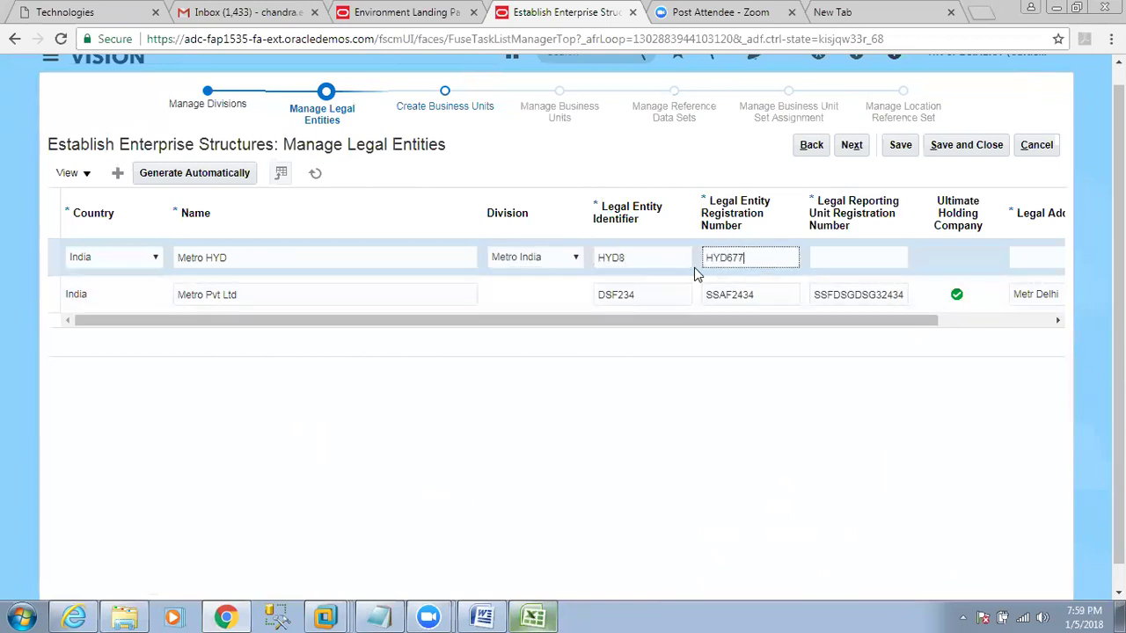
key("Tab")
type("DHY788")
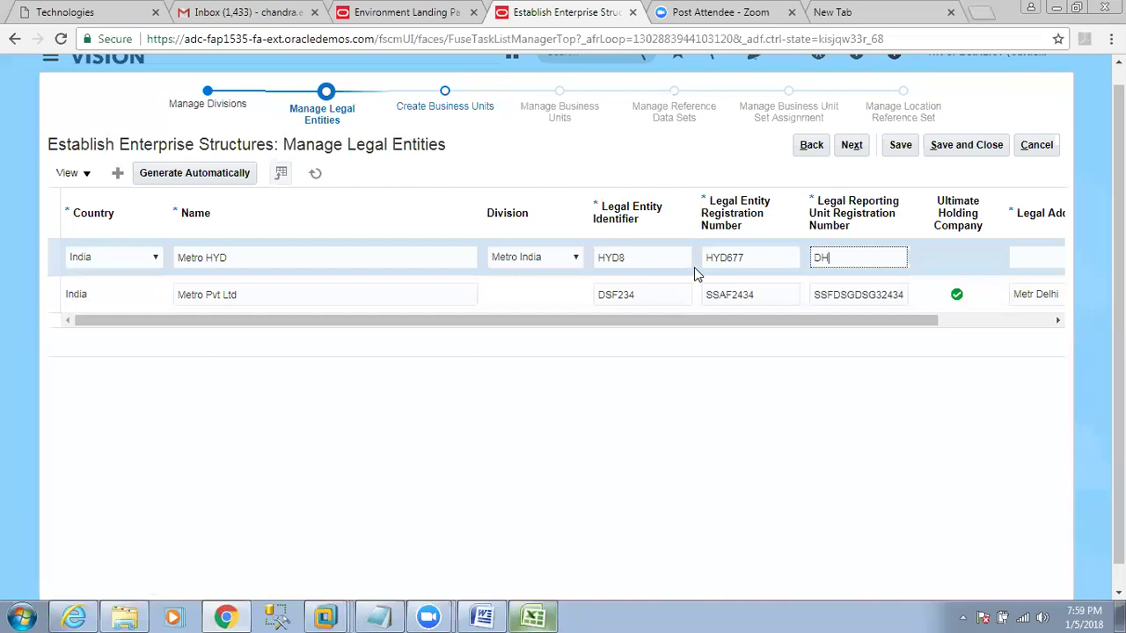
key("Tab")
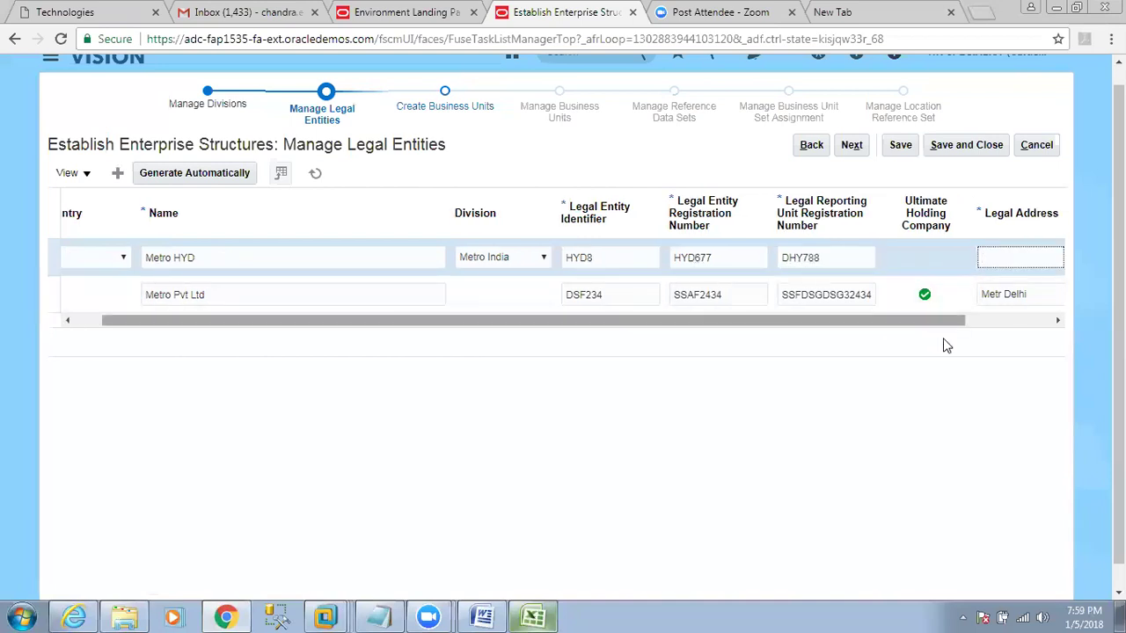
left_click_drag(945, 321, 1043, 323)
left_click(976, 258)
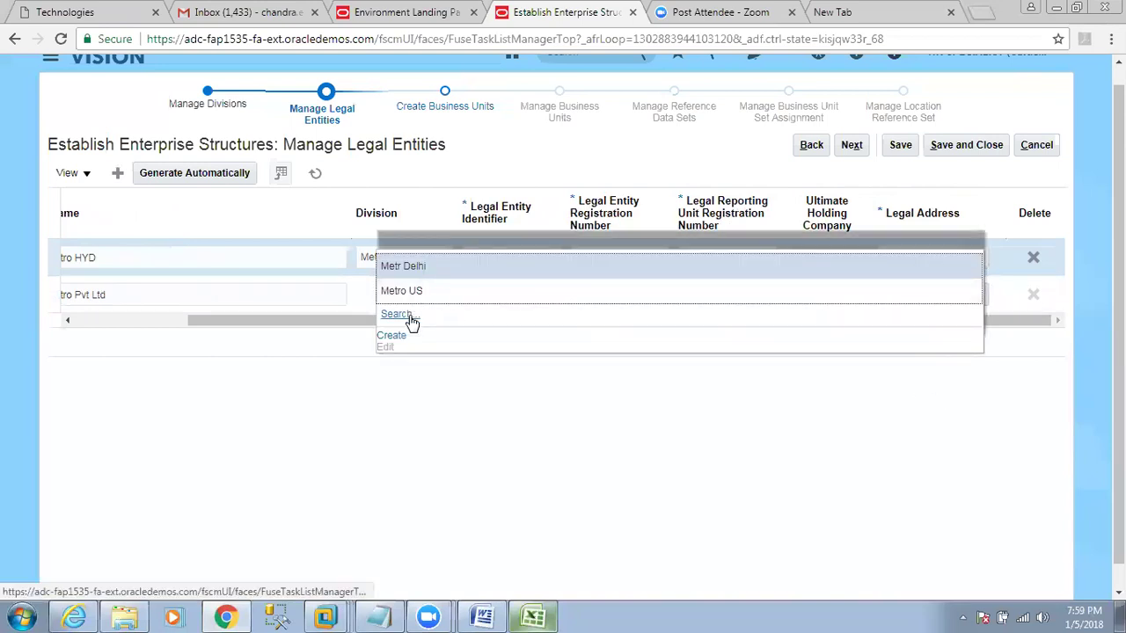
Create a Metro HYD location in hyderabad with address line Metro HYD and pin code 74111447.
left_click(392, 337)
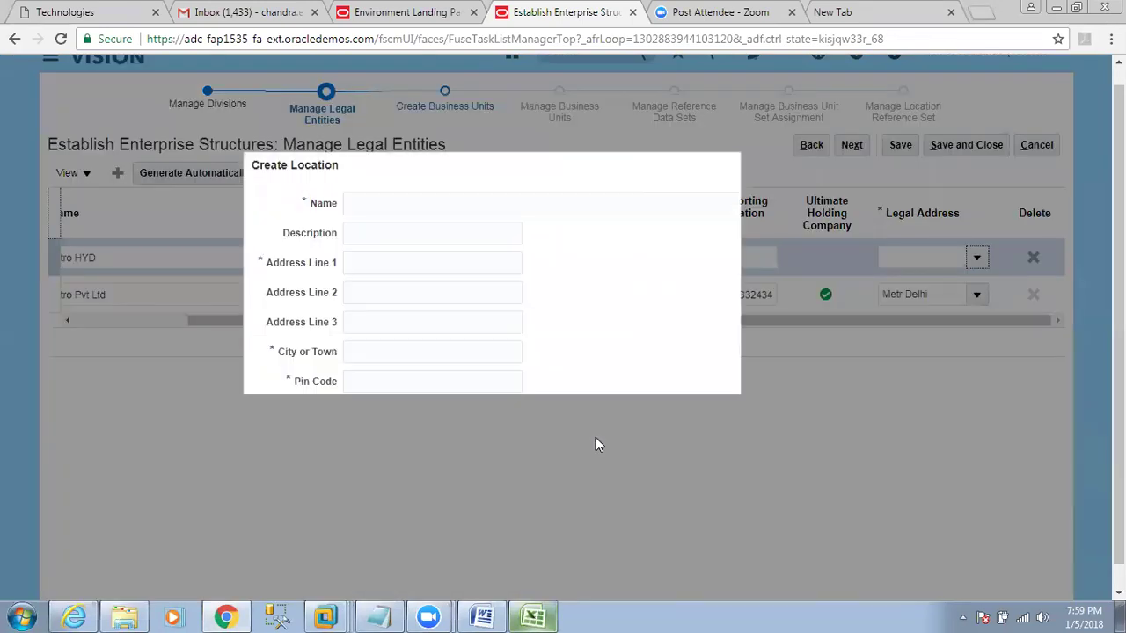
type("metro HYD")
key("Home")
key("Delete")
type("M")
key("ctrl+a")
key("ctrl+c")
key("Tab")
key("Tab")
key("ctrl+v")
key("Tab")
key("Tab")
key("Tab")
type("hyderabad")
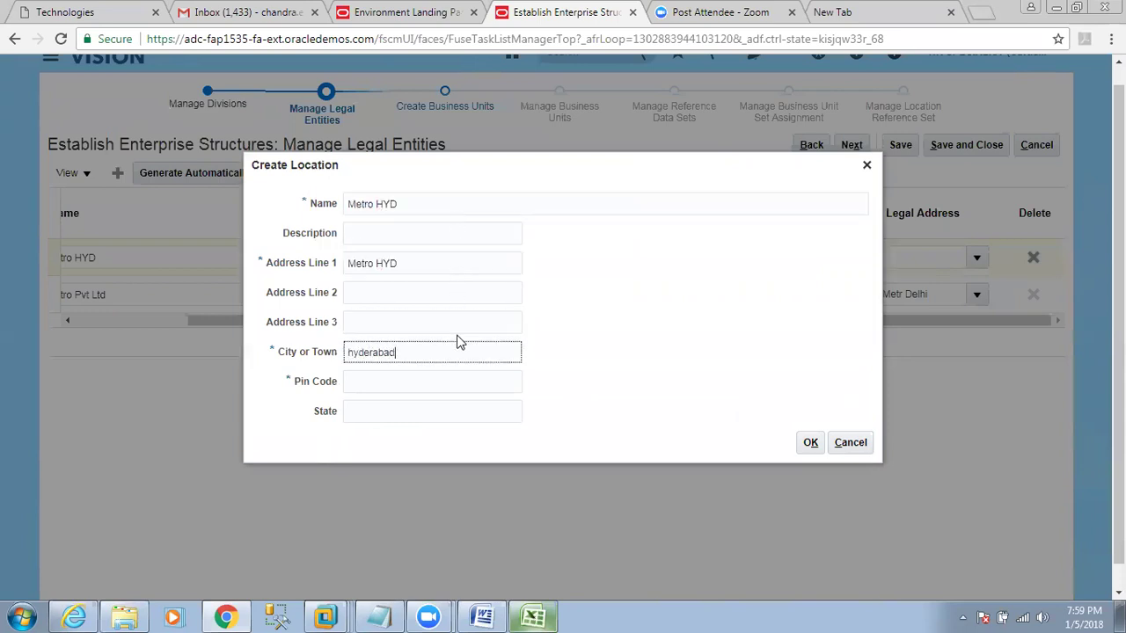
key("Tab")
type("74111447")
key("Tab")
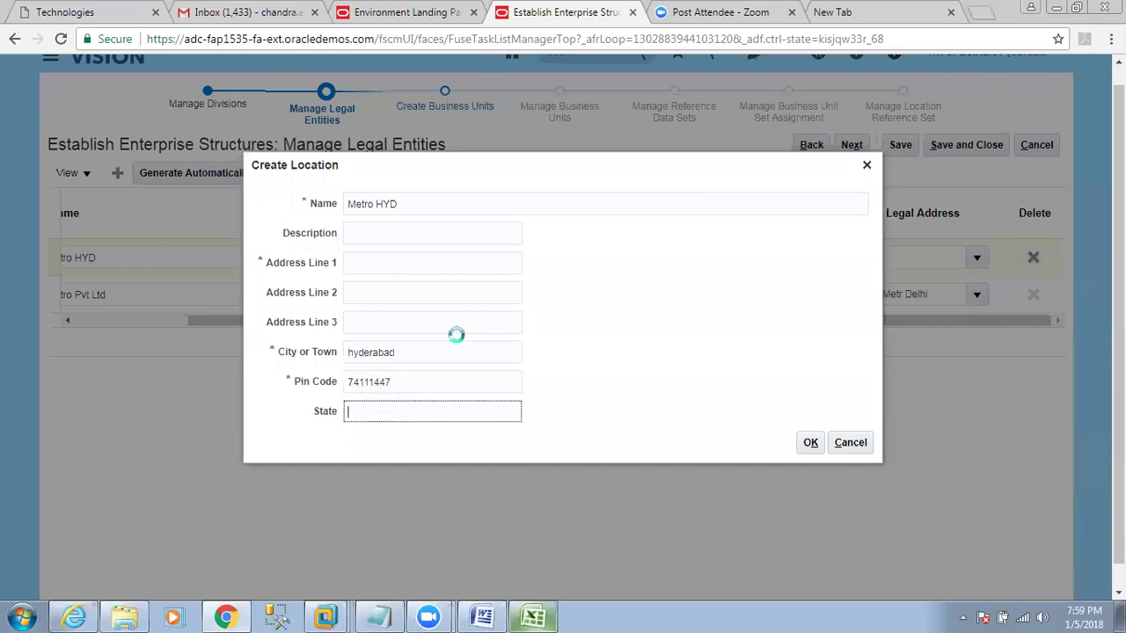
left_click(810, 443)
key("ctrl+v")
left_click(810, 442)
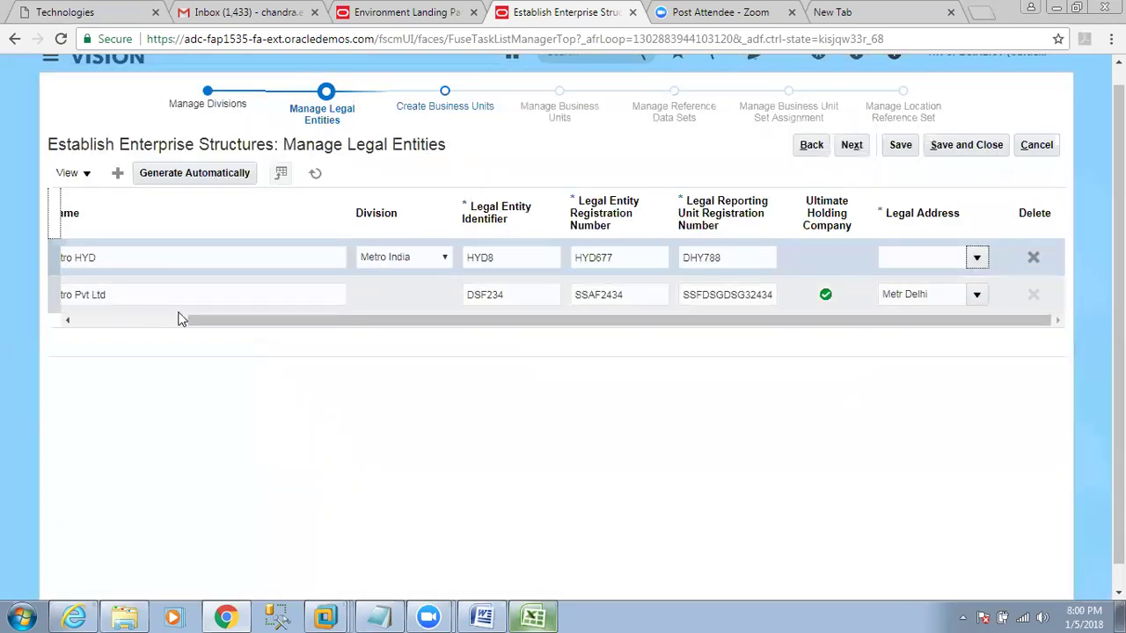
Set Metro HYD as Metro HYD's legal address and add another blank legal entity row.
left_click(178, 320)
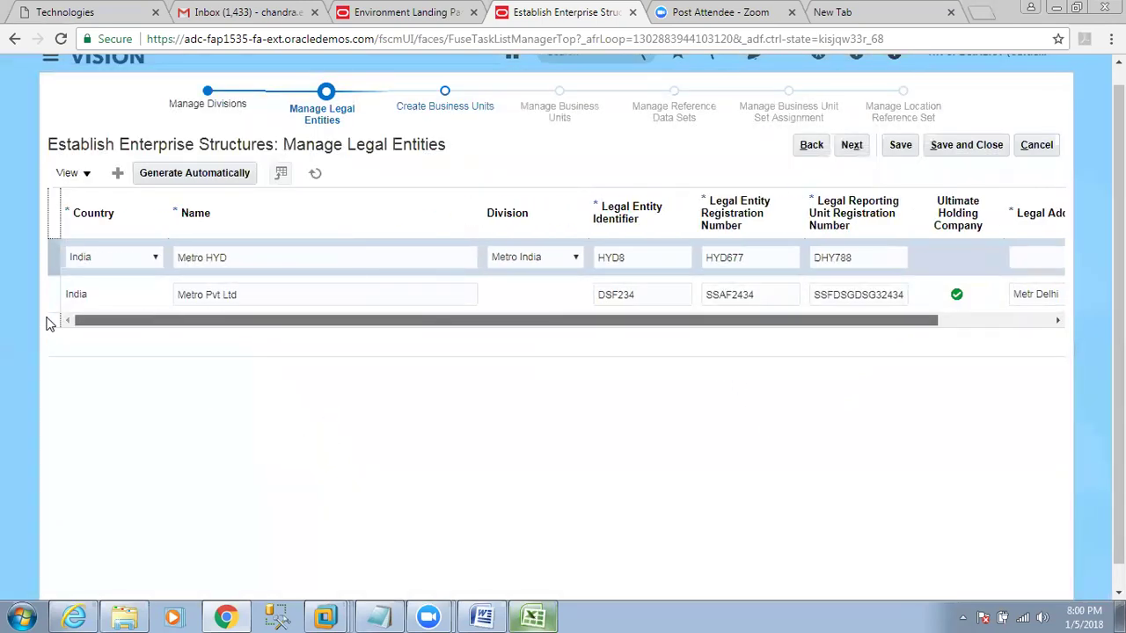
left_click(118, 174)
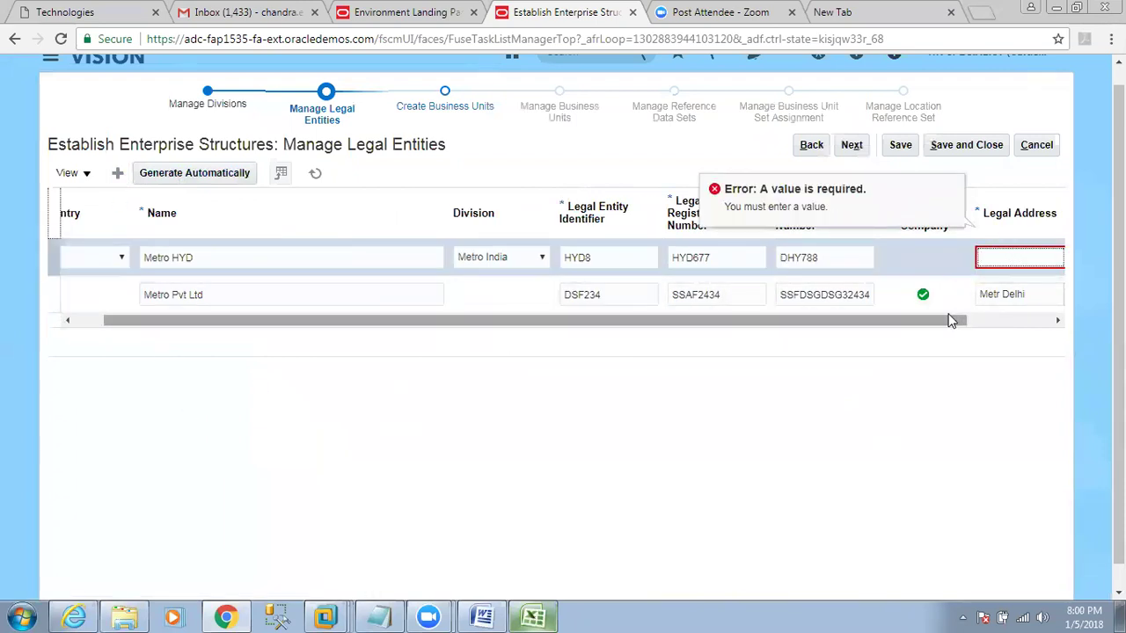
left_click_drag(968, 320, 1051, 320)
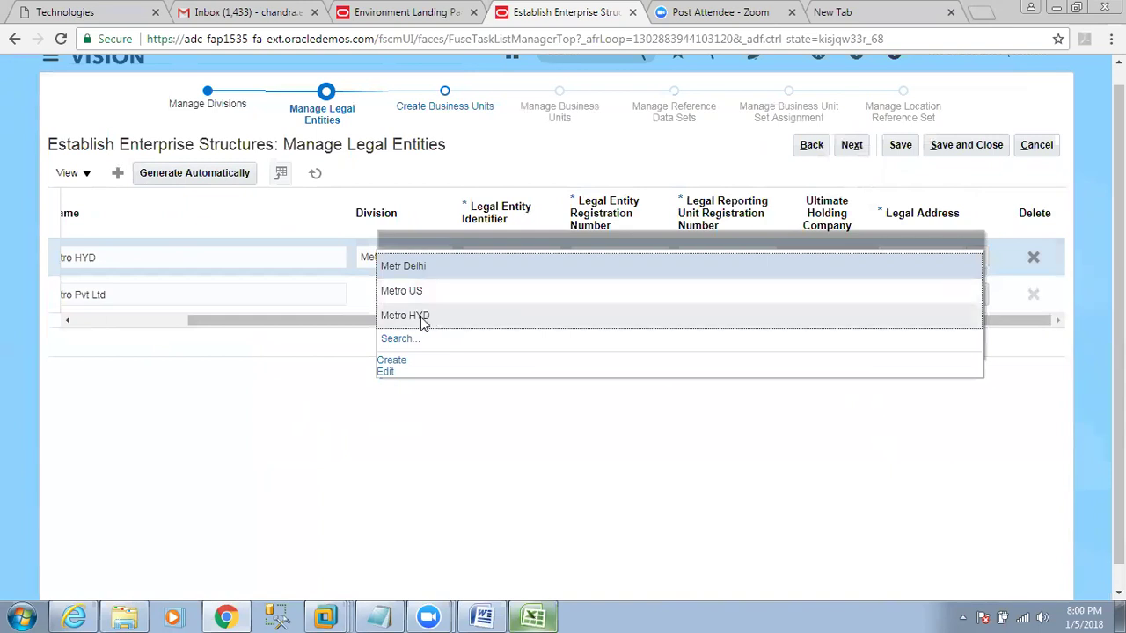
left_click(420, 317)
left_click_drag(349, 321, 172, 338)
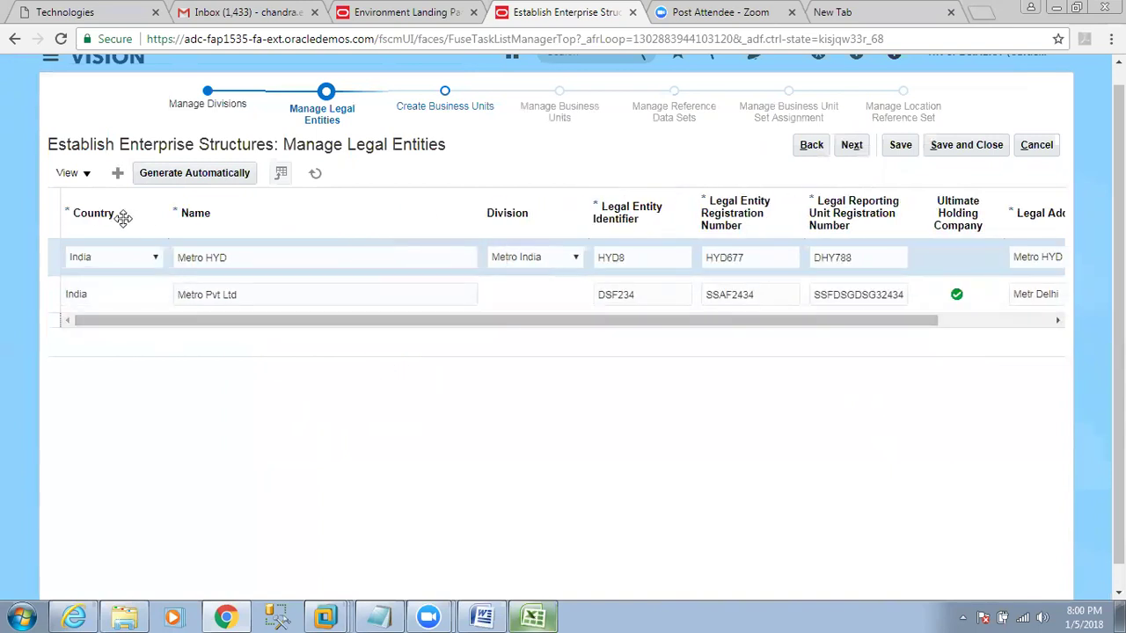
left_click(117, 172)
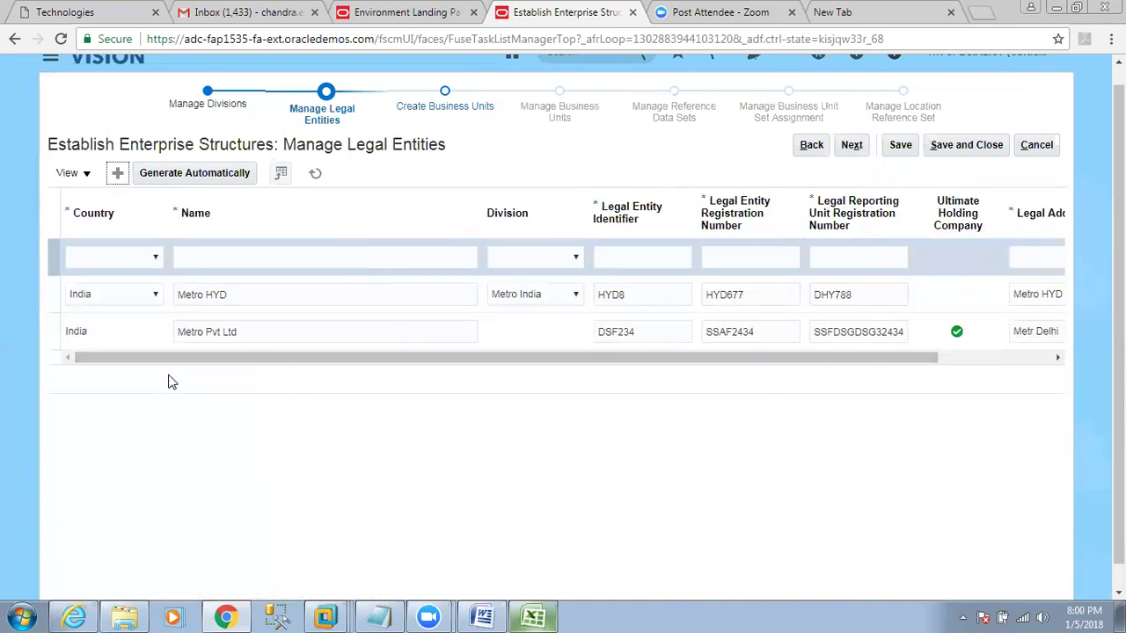
Set the new row to country India, name Metro BAN and division Metro India.
left_click(150, 258)
left_click(150, 259)
type("India")
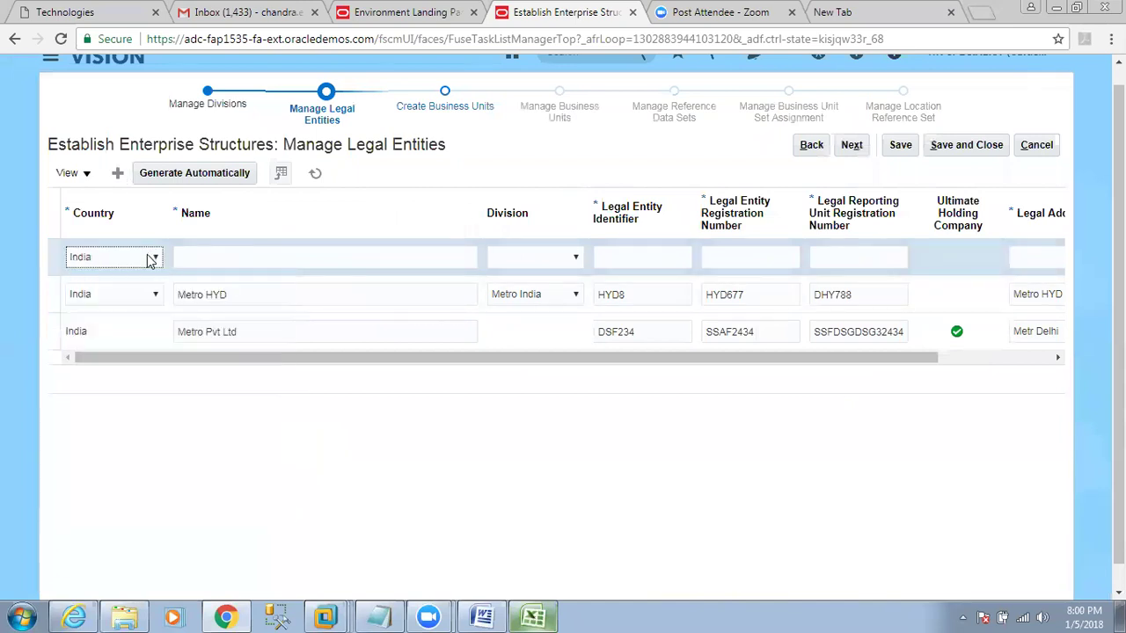
left_click(229, 256)
key("ctrl+v")
double_click(227, 256)
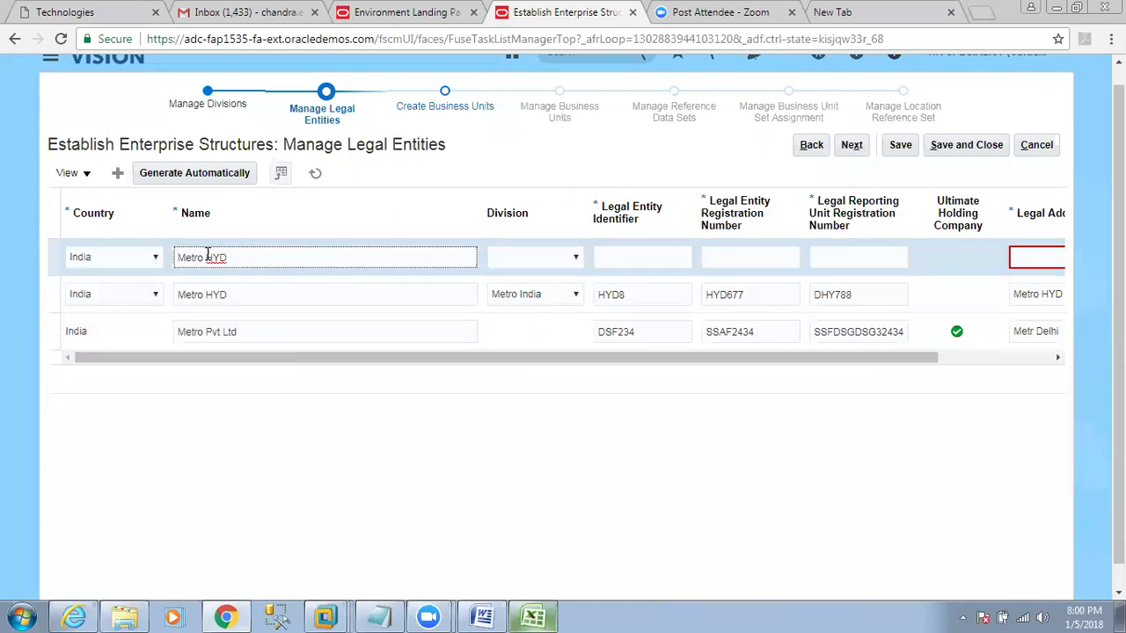
type("BAN")
key("Tab")
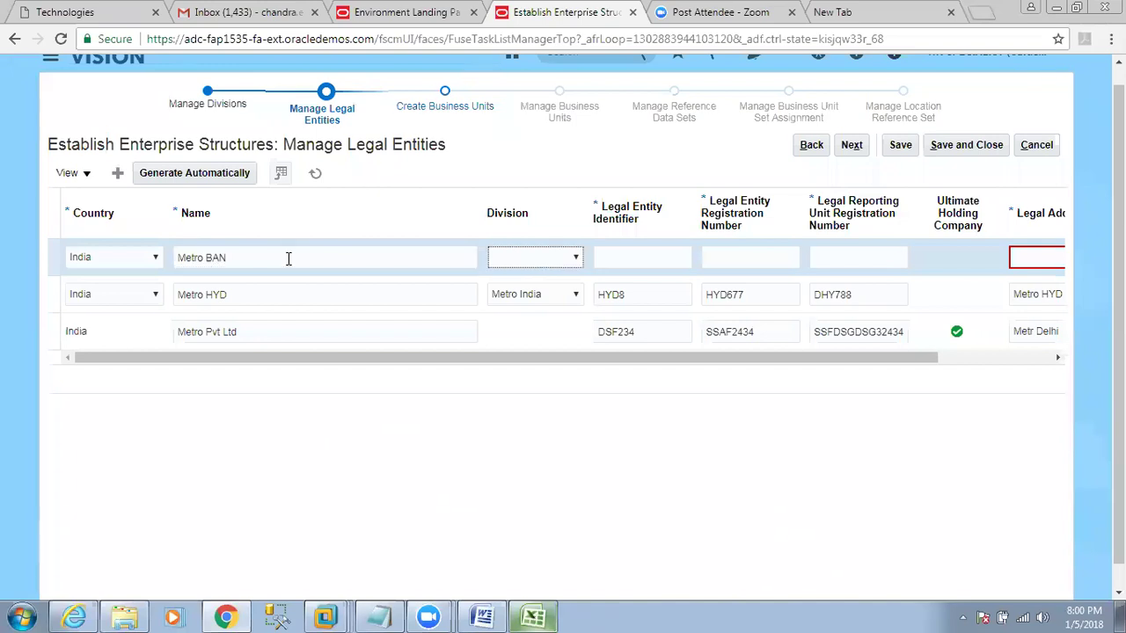
left_click(573, 257)
left_click(547, 289)
Enter identifier BAN788 and registration numbers BAN76688 and BAN765567 for Metro BAN.
left_click(670, 255)
type("BAN788")
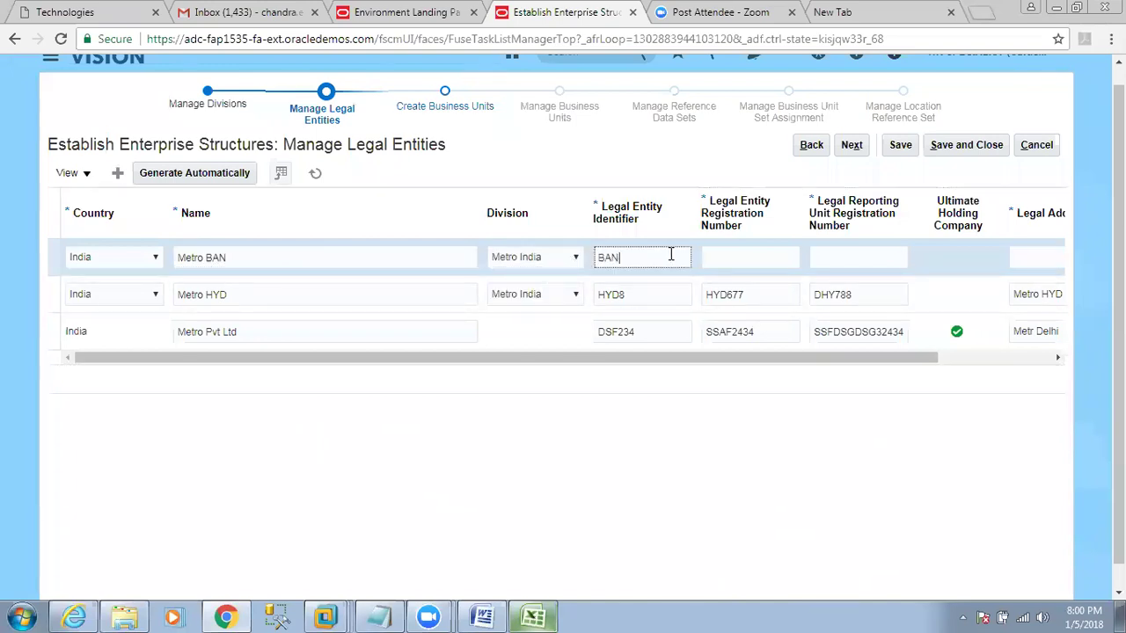
key("Tab")
type("BAN76688")
key("Tab")
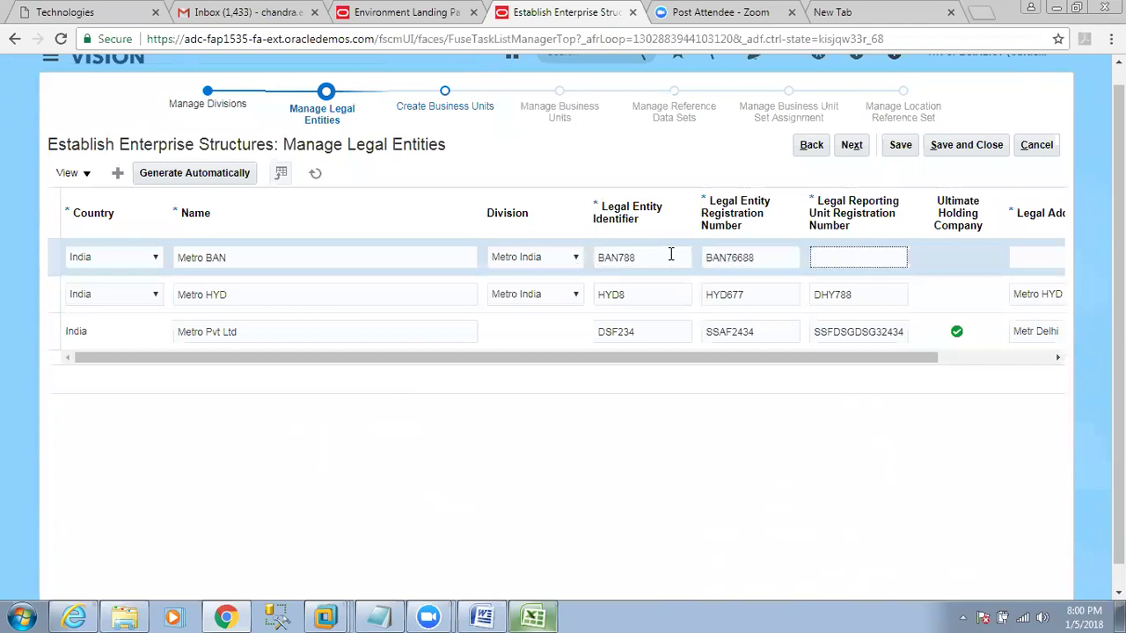
type("BAN765567")
key("Tab")
left_click_drag(918, 359, 985, 294)
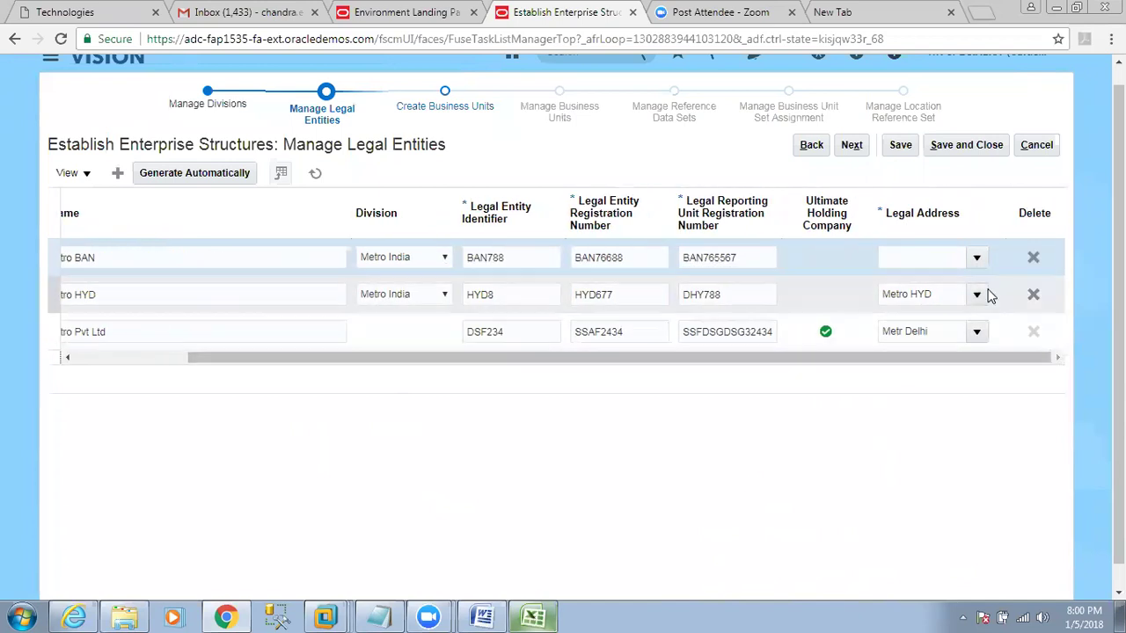
Create a Metro BAN location in Banglore with pin code 445566 and select it as Metro BAN's legal address.
left_click(975, 259)
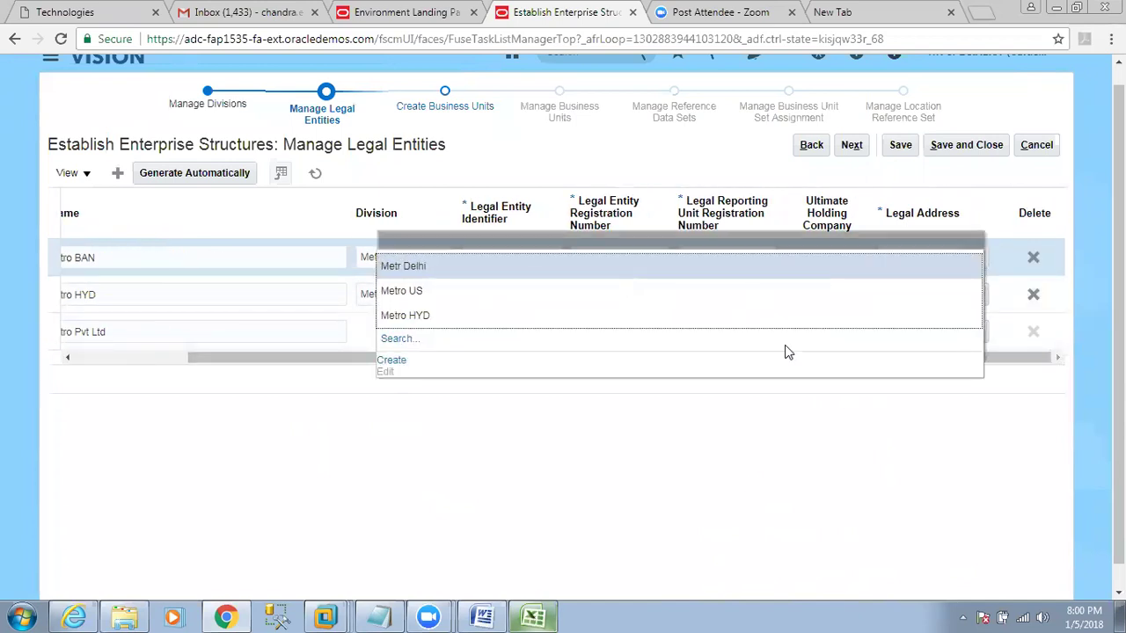
left_click(402, 362)
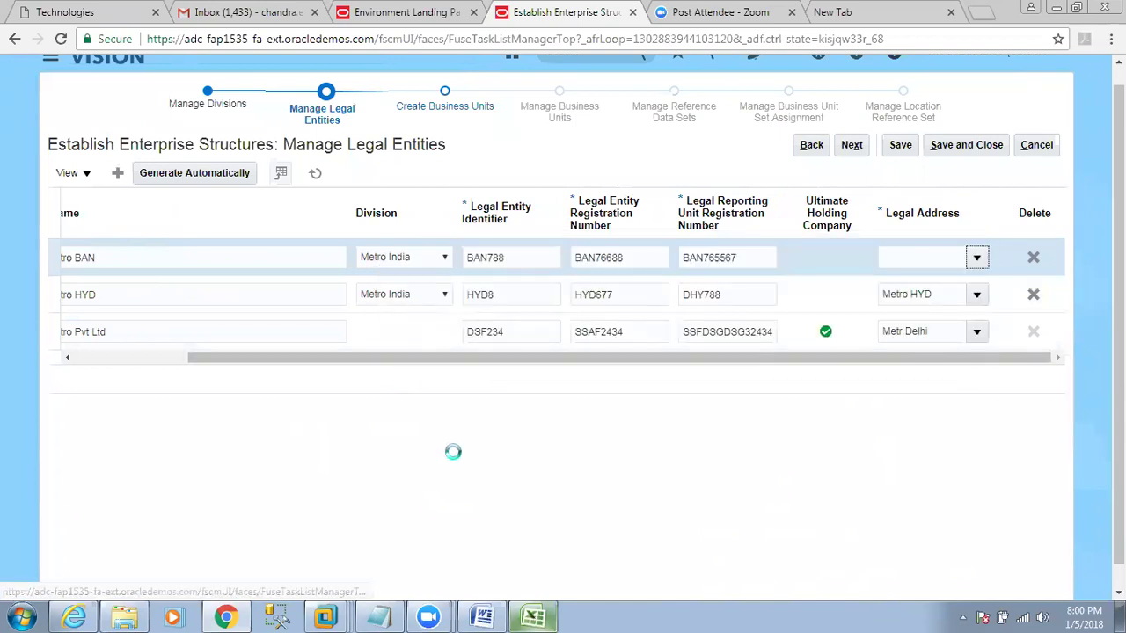
type("Mtro BAN")
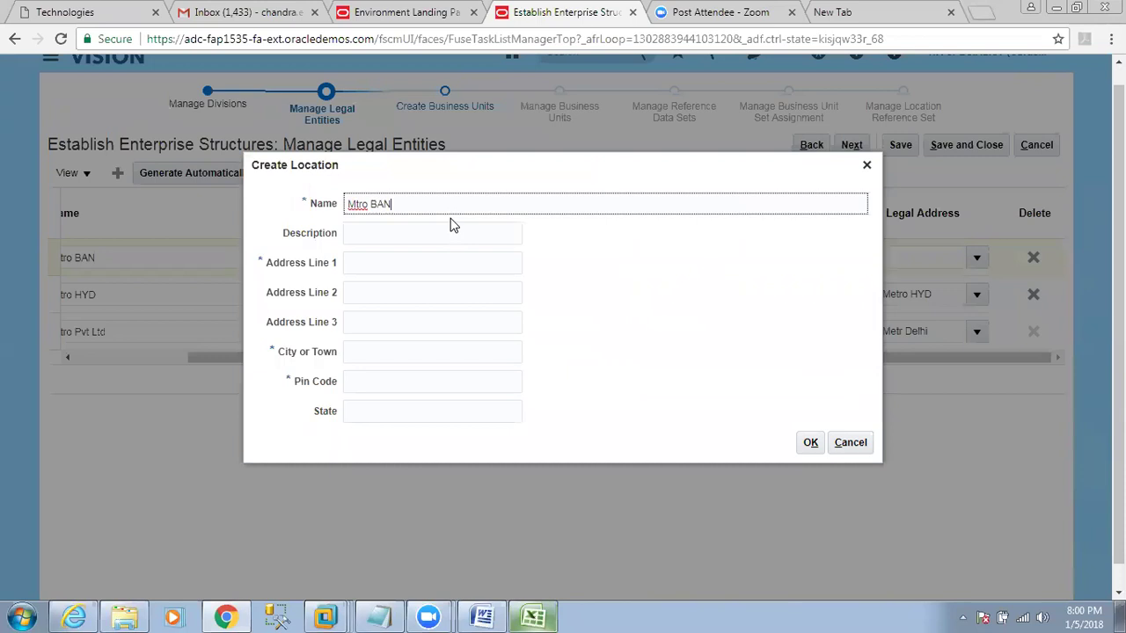
key("Left")
type("e")
key("Tab")
key("Tab")
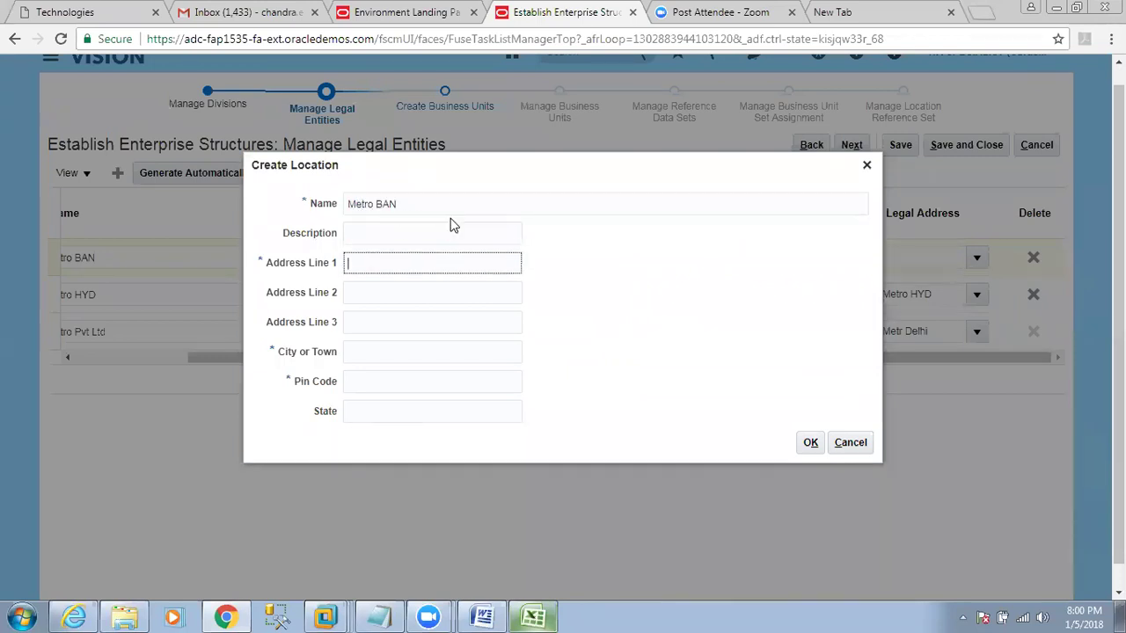
type("BAN")
key("Tab")
key("Tab")
key("Tab")
type("Banglore")
key("Tab")
type("445566")
left_click(810, 442)
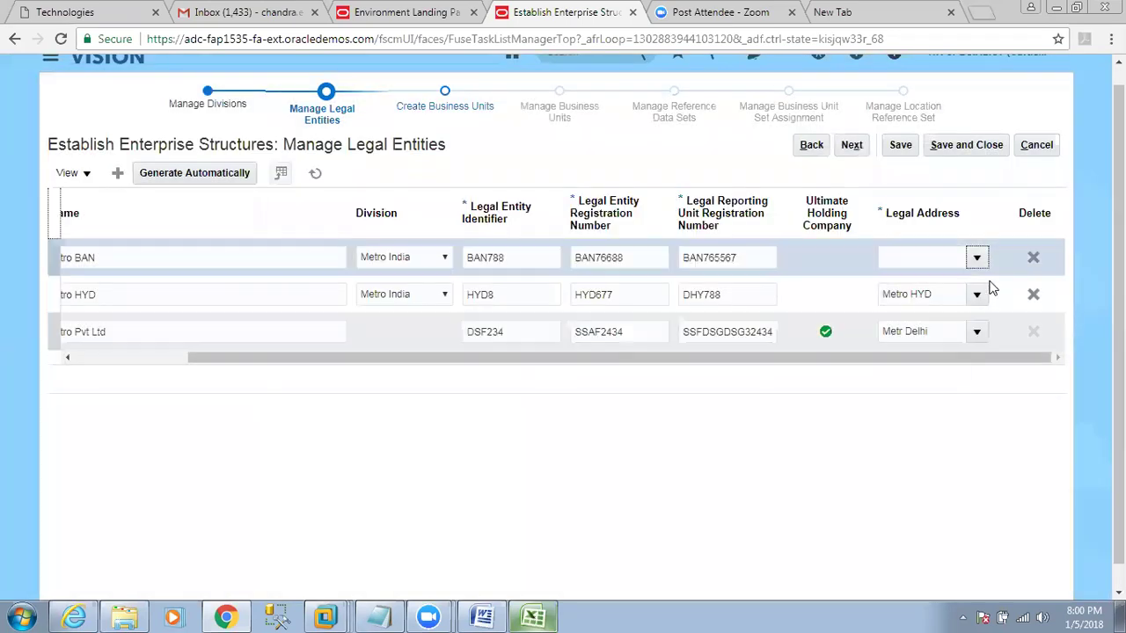
left_click(977, 258)
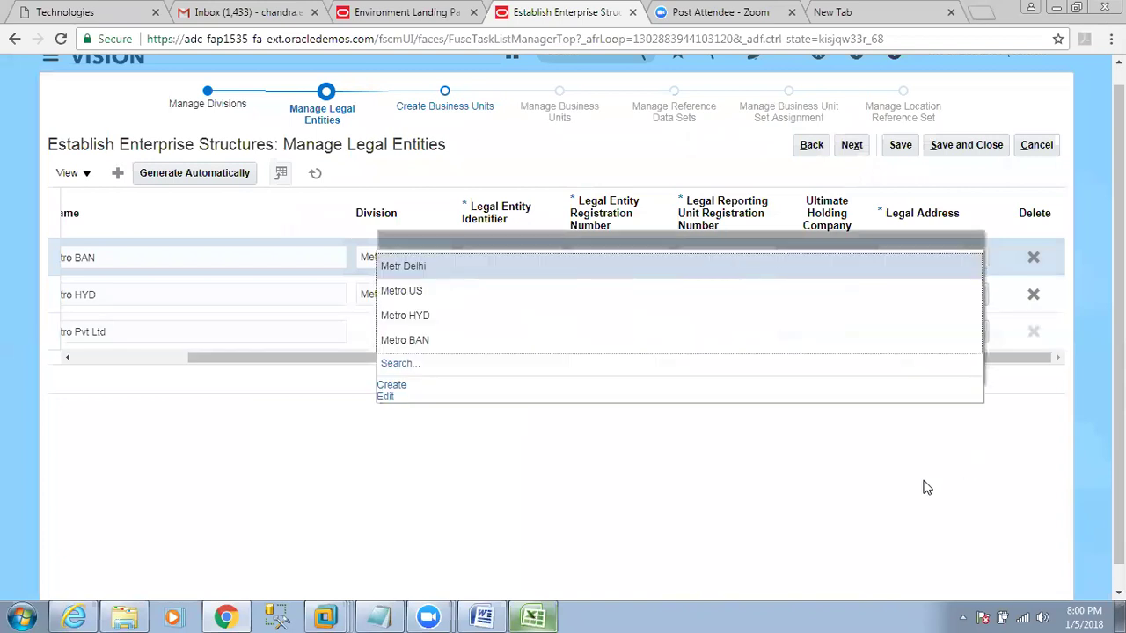
left_click(428, 343)
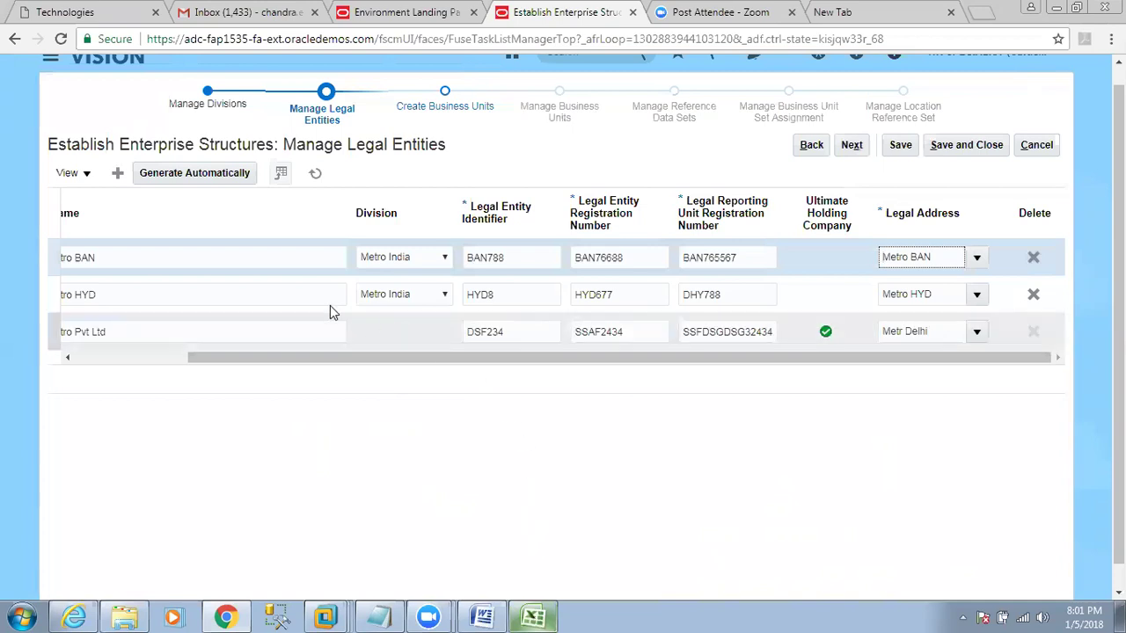
Add a new row with country United States, name Metro Cahicago and division Metro US.
left_click(163, 349)
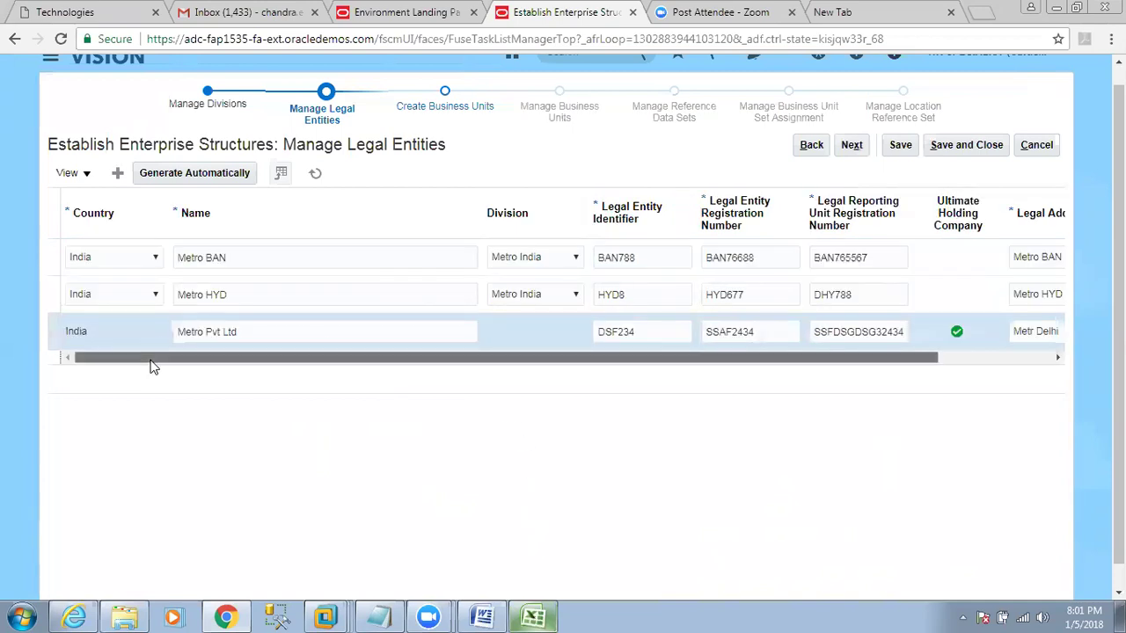
left_click(117, 173)
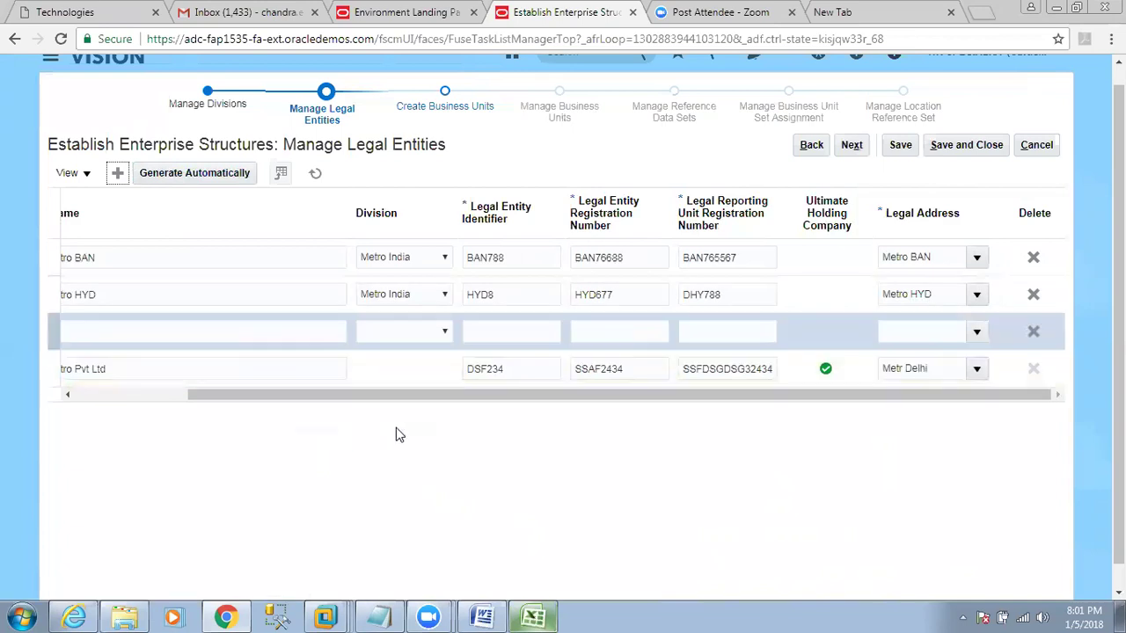
left_click_drag(234, 399, 100, 394)
left_click(126, 336)
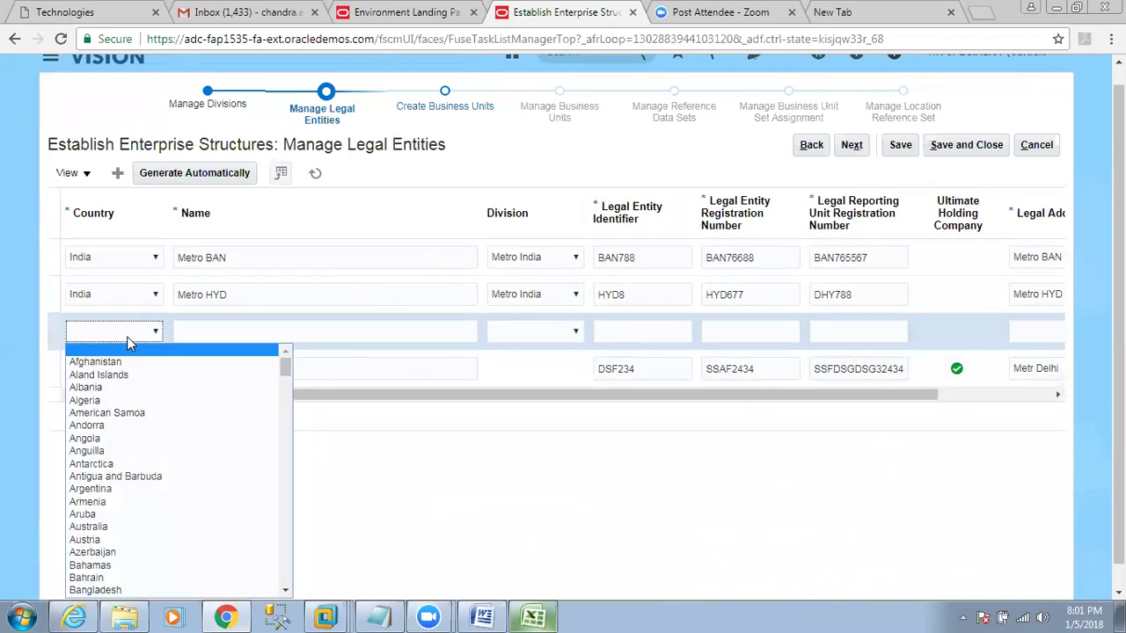
type("United")
key("Down")
key("Down")
left_click(258, 331)
type("mETRO c")
key("BackSpace")
key("BackSpace")
key("BackSpace")
key("BackSpace")
key("BackSpace")
type("Metro Cahicago")
key("Tab")
key("Down")
key("Tab")
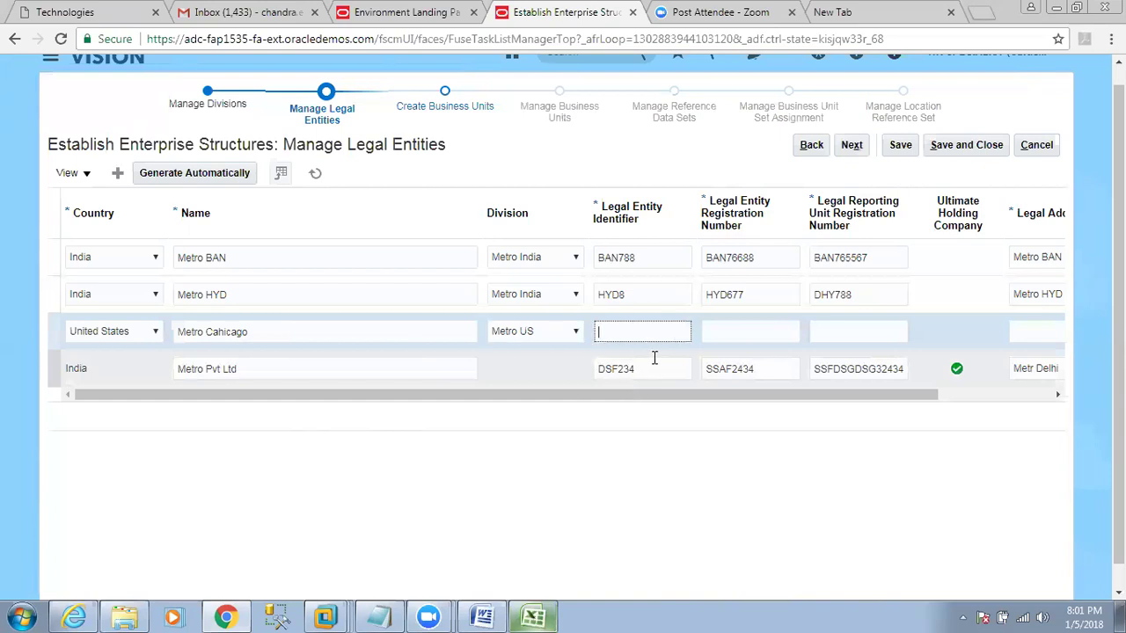
Enter identifier USA METRO and registration numbers METRO889 and KFAF99 for Metro Cahicago.
type("USA METRO")
key("Tab")
type("M")
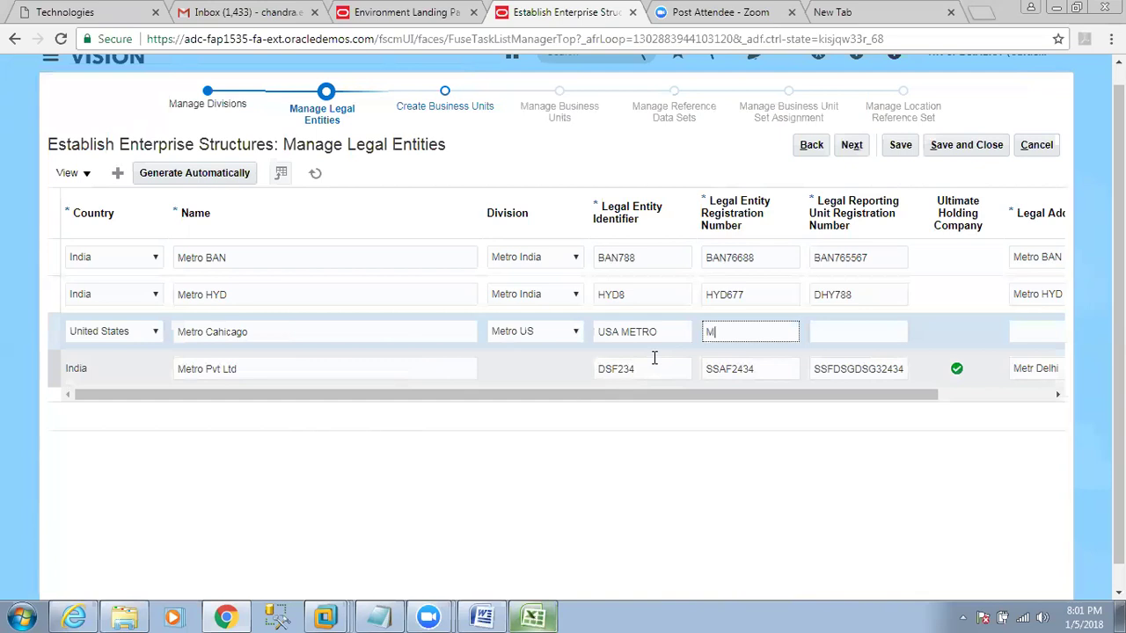
type("ETRO889")
key("Tab")
type("KFAF99")
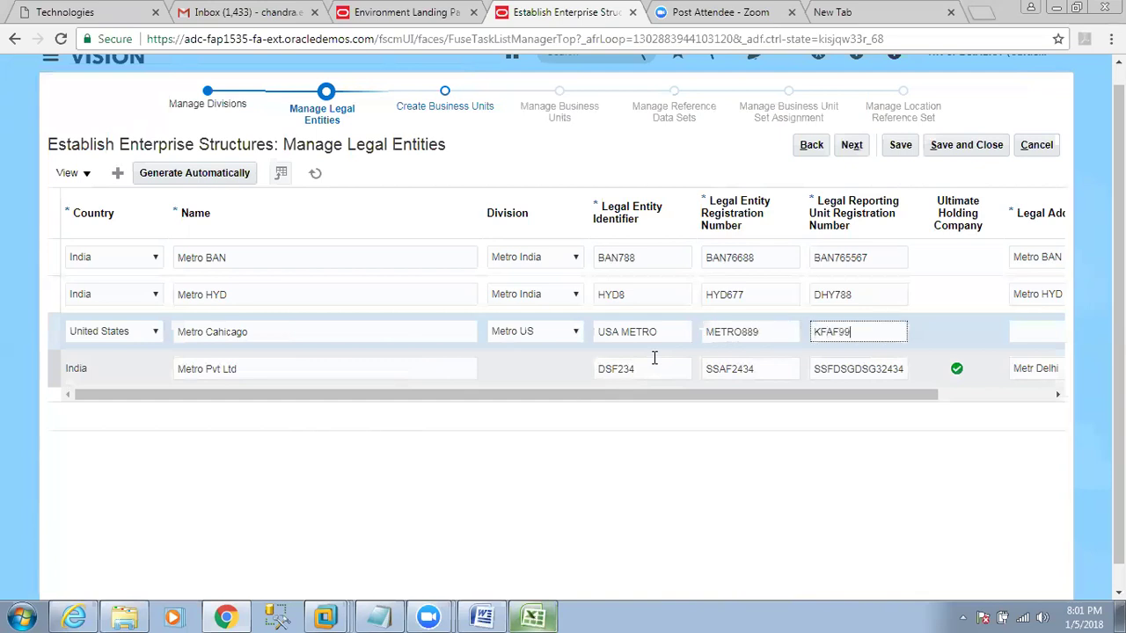
key("Tab")
left_click(932, 396)
left_click_drag(954, 396, 1063, 392)
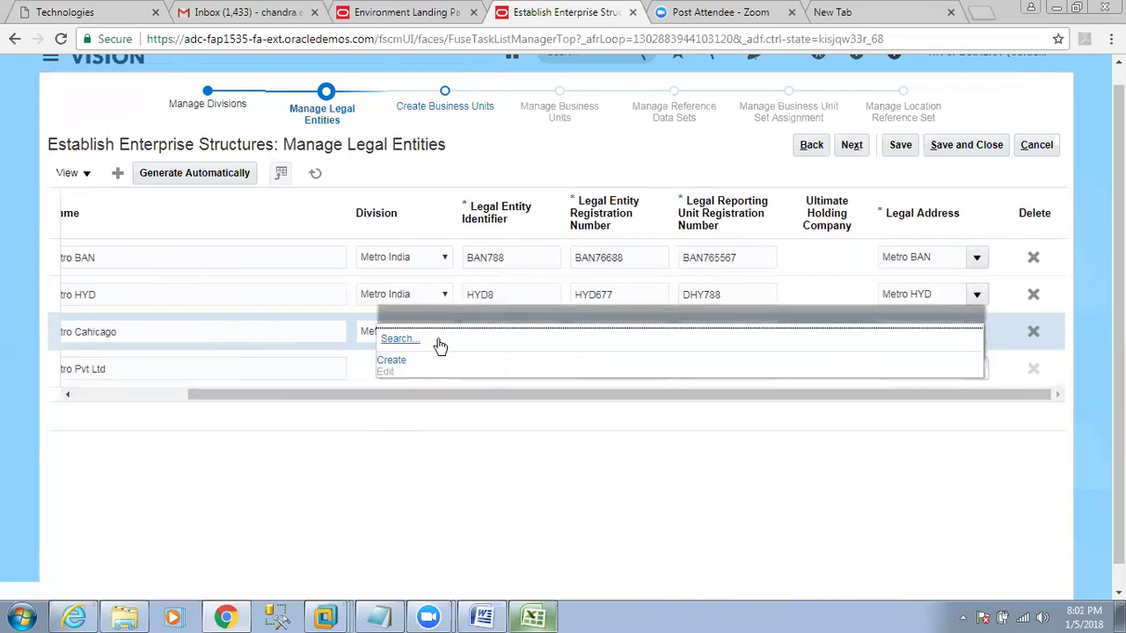
Create a Metro CHICAGO location, using Metro CHICAGO as both name and description.
left_click(392, 362)
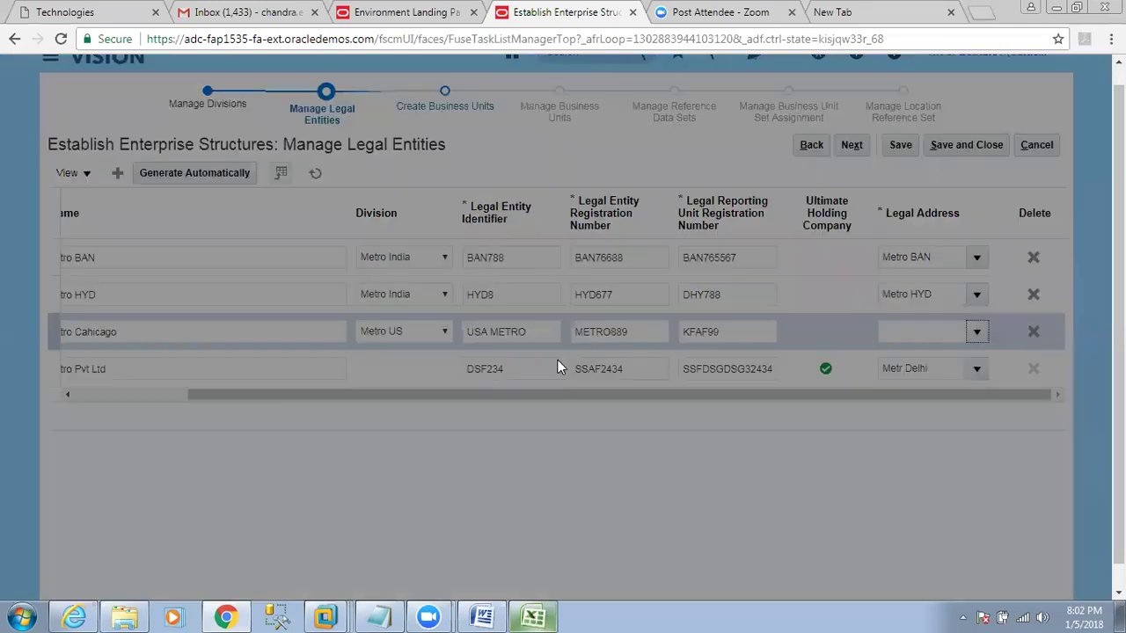
type("Metro HYD")
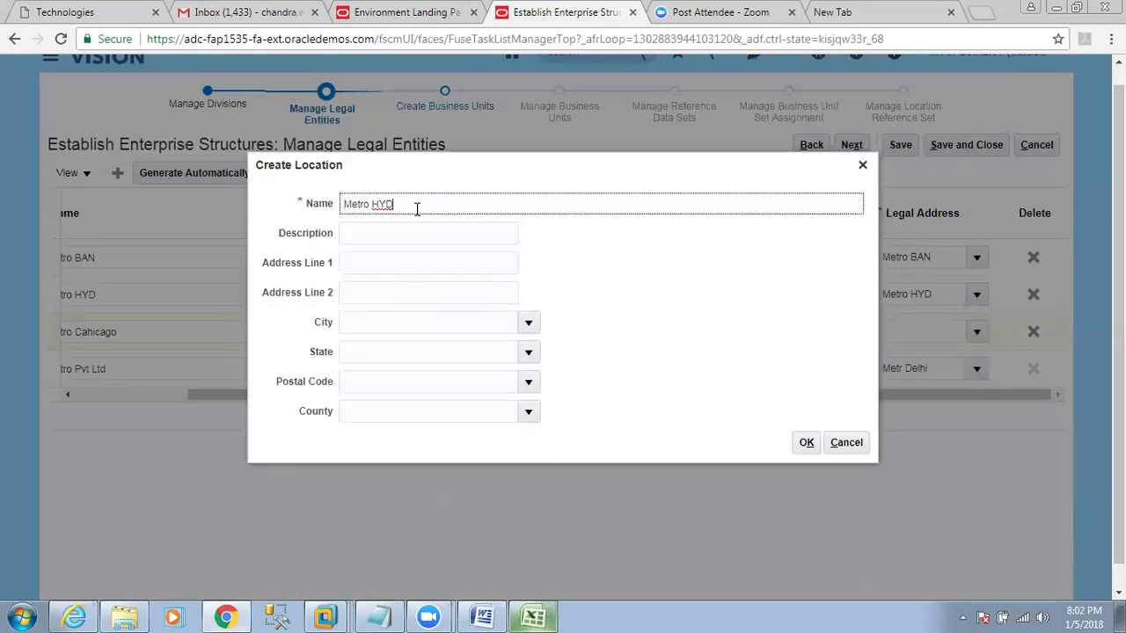
key("Left")
key("Left")
key("shift+Left")
left_click_drag(412, 204, 430, 206)
type("CHICAGO")
key("ctrl+a")
key("ctrl+c")
key("Tab")
key("ctrl+v")
key("Tab")
left_click(805, 443)
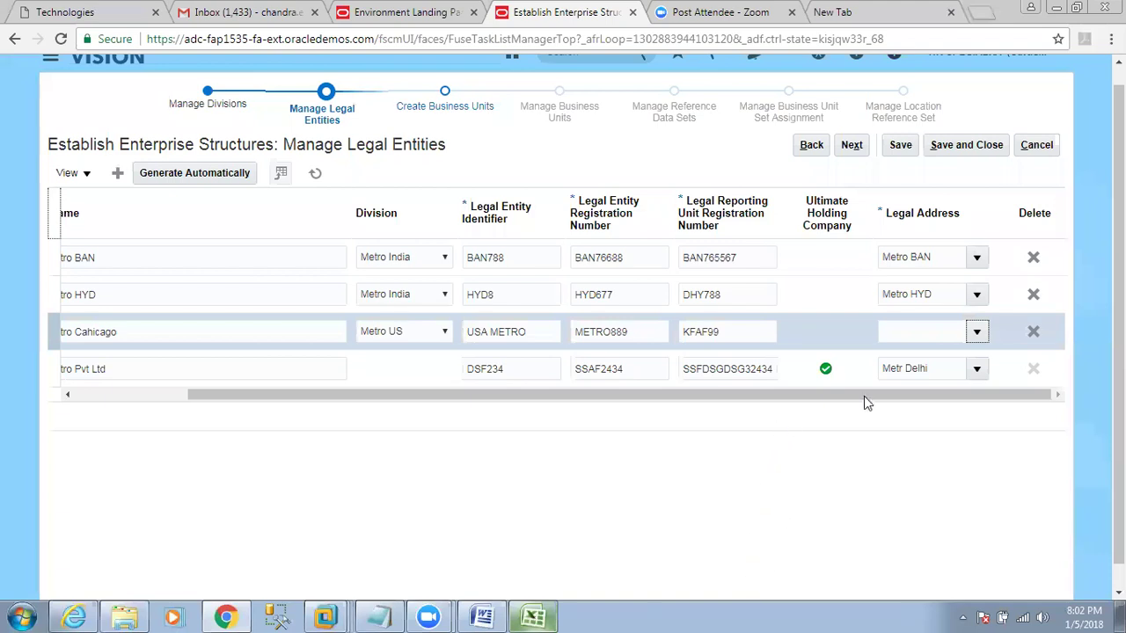
Select Metro CHICAGO as the Metro Cahicago entity's legal address.
left_click(976, 332)
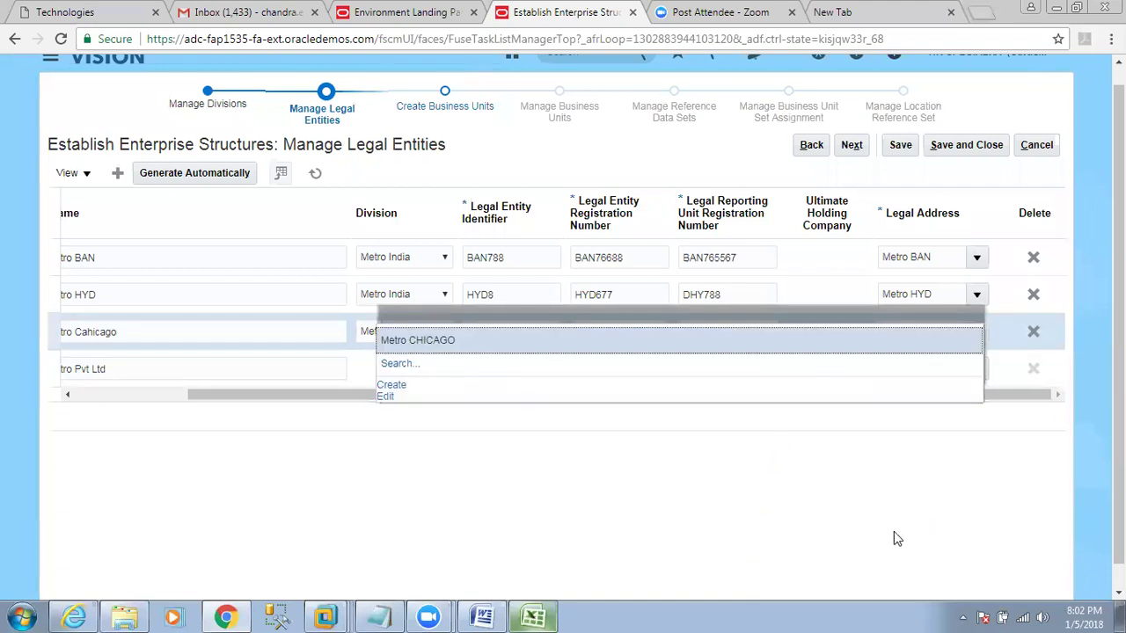
left_click(429, 337)
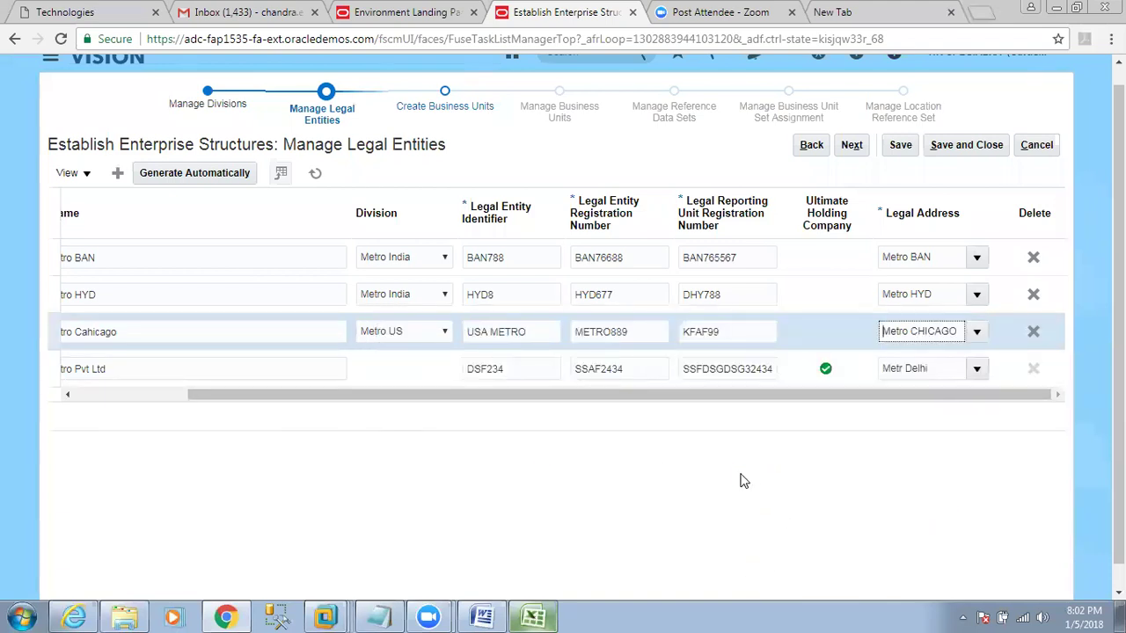
left_click_drag(739, 395, 547, 395)
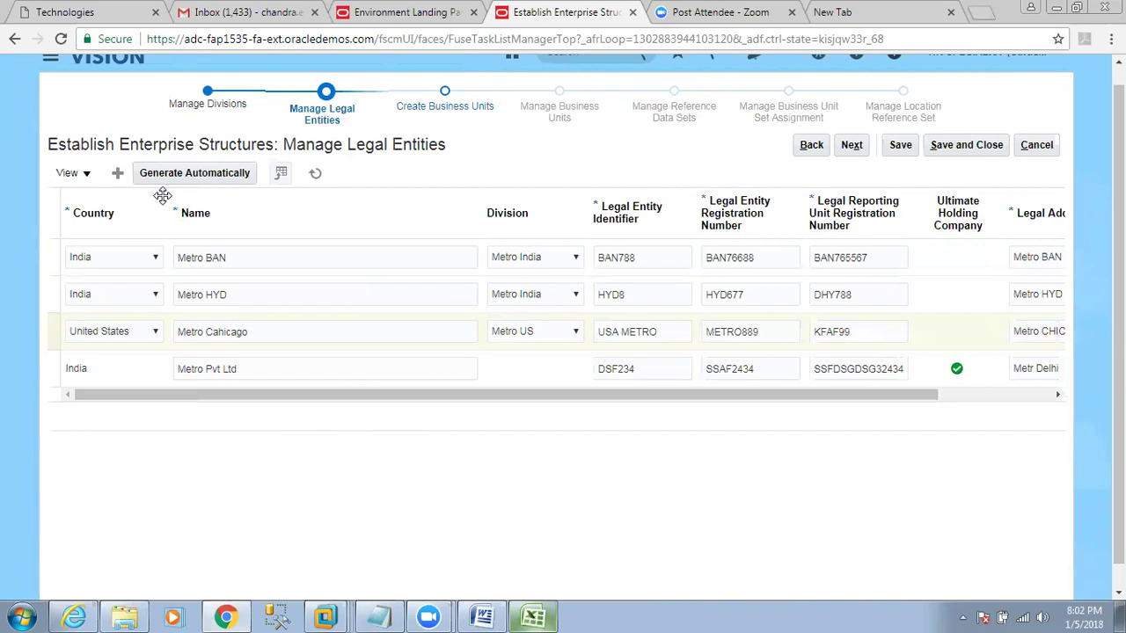
Submit the legal entities with Next and bring up the Excel ESC sheet's Legal Entity note.
left_click(851, 145)
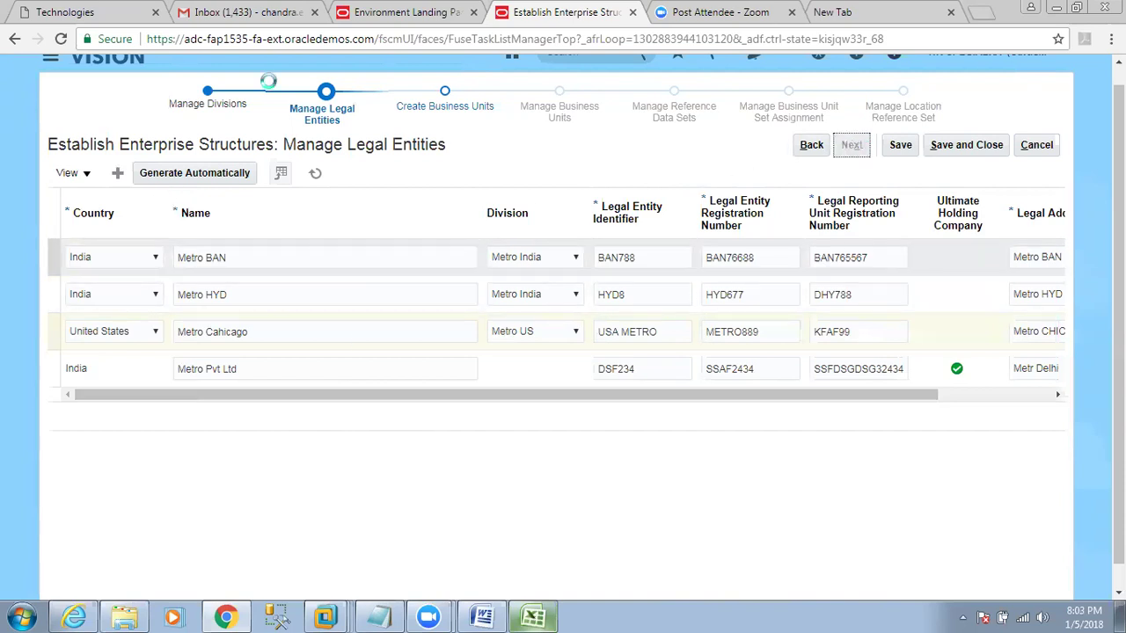
key("alt+Tab")
left_click(836, 309)
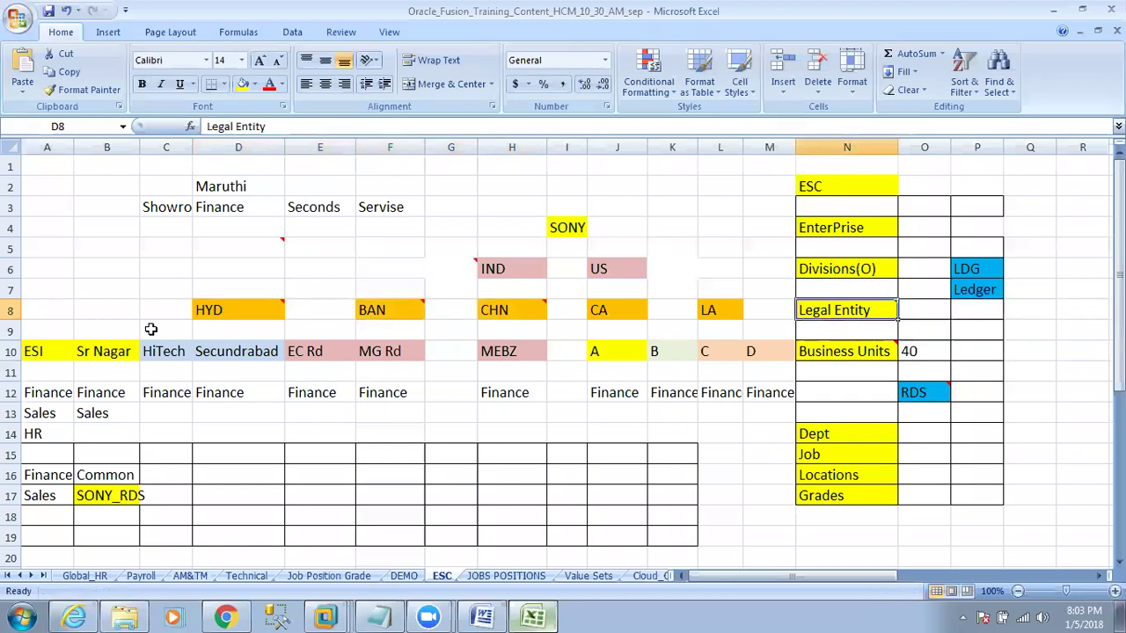
Review the planned business units ESI to Secundrabad in A10:D10, then return to Create Business Units.
left_click(245, 309)
left_click_drag(40, 359, 216, 354)
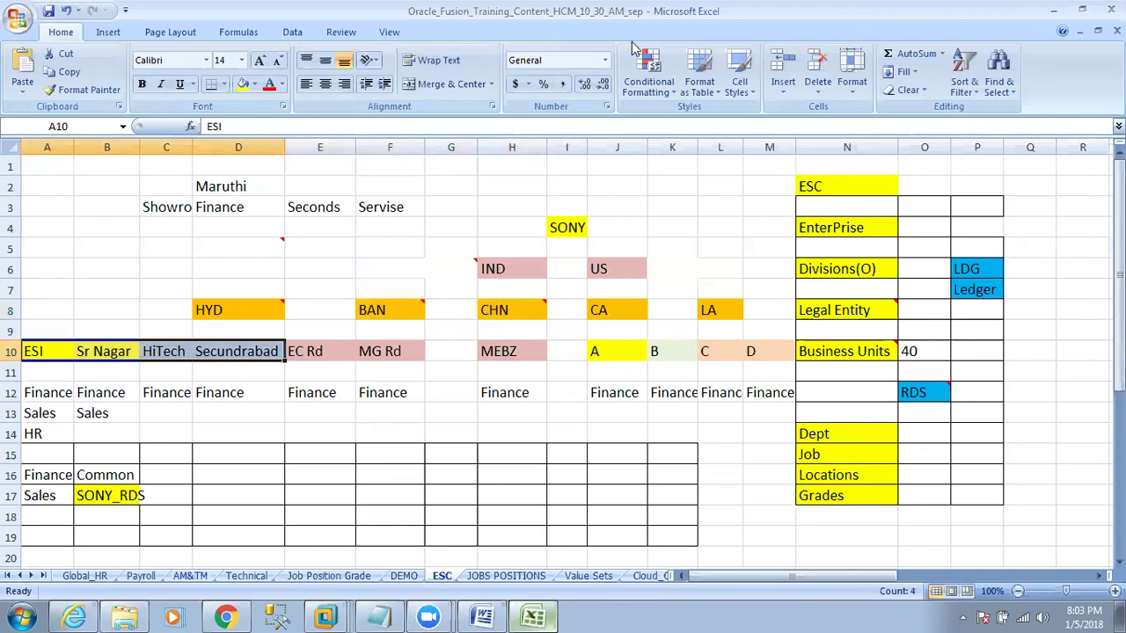
key("alt+Tab")
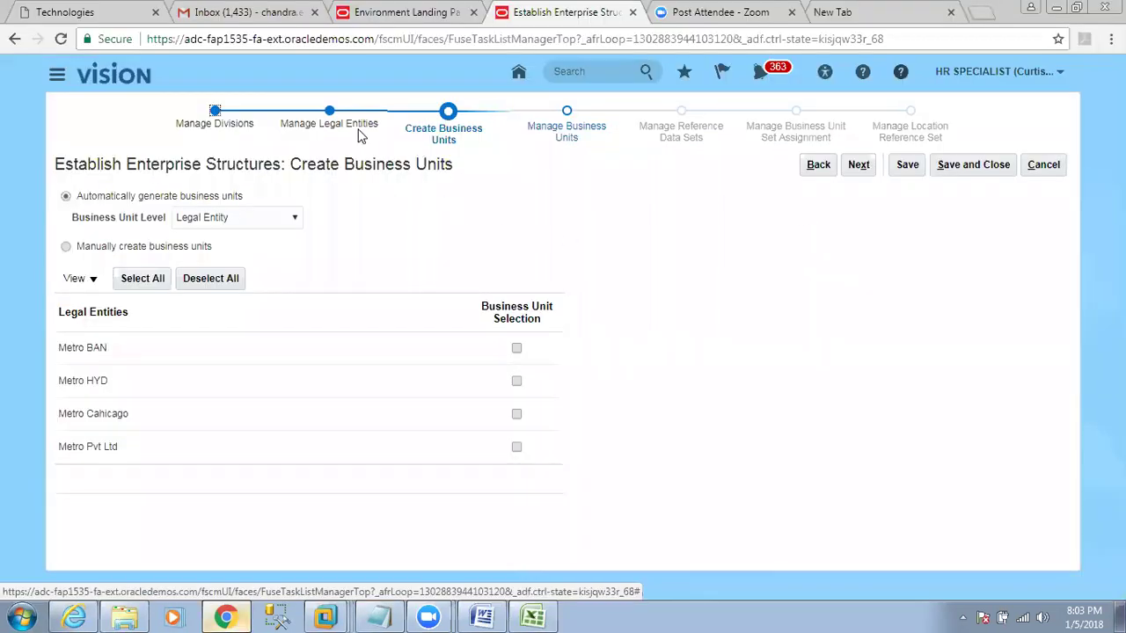
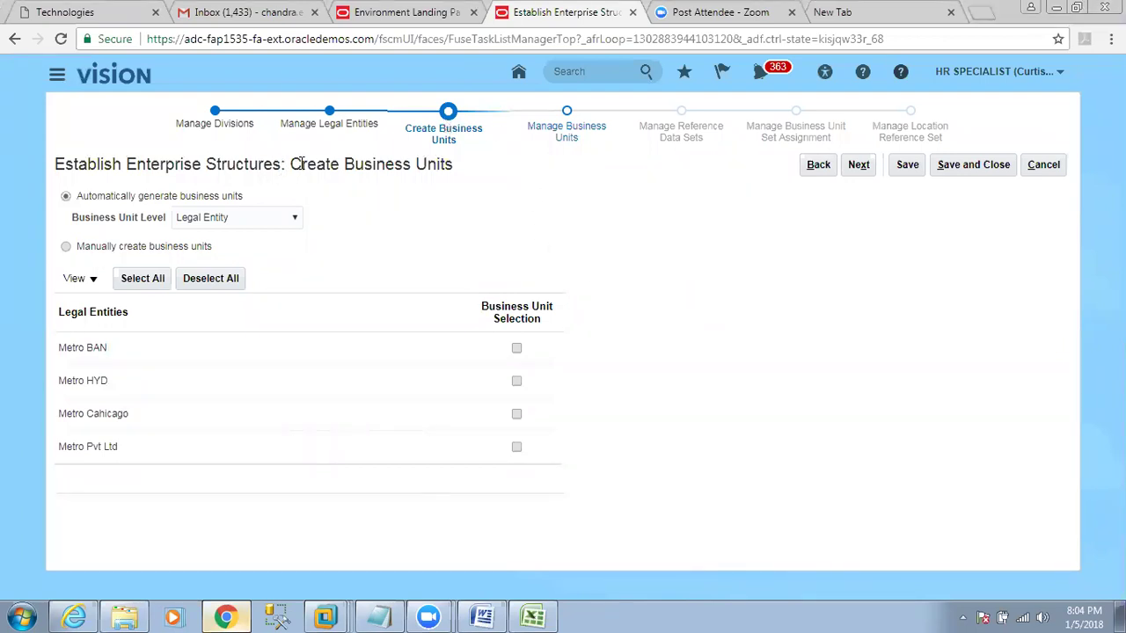
Highlight the Create Business Units title, then bring up the Excel ESC planning sheet.
left_click_drag(291, 164, 470, 168)
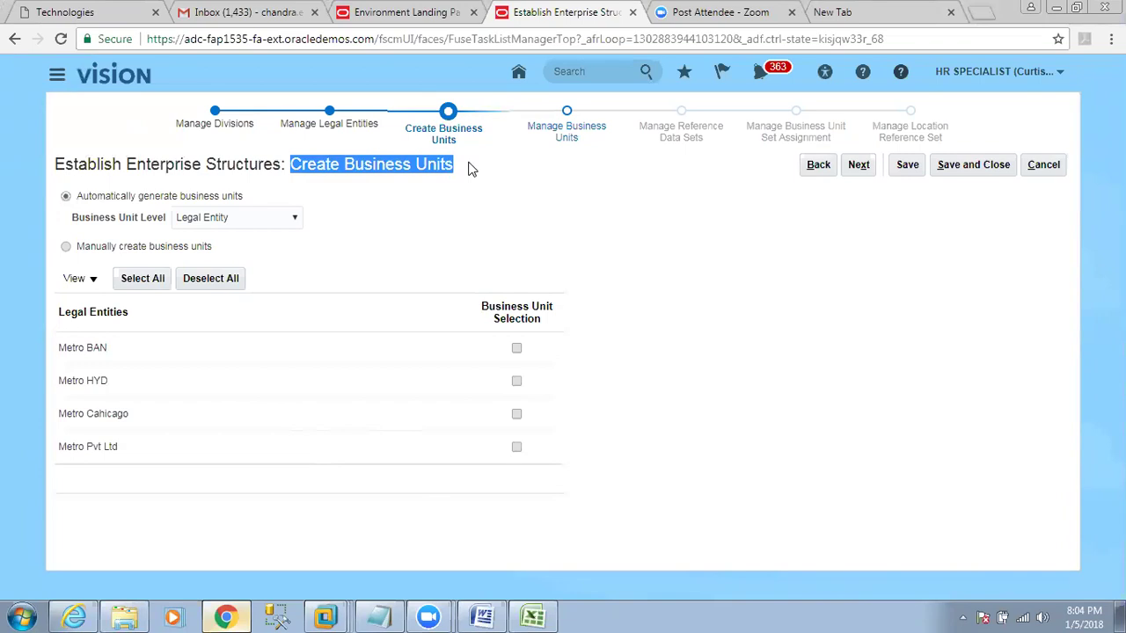
left_click(532, 617)
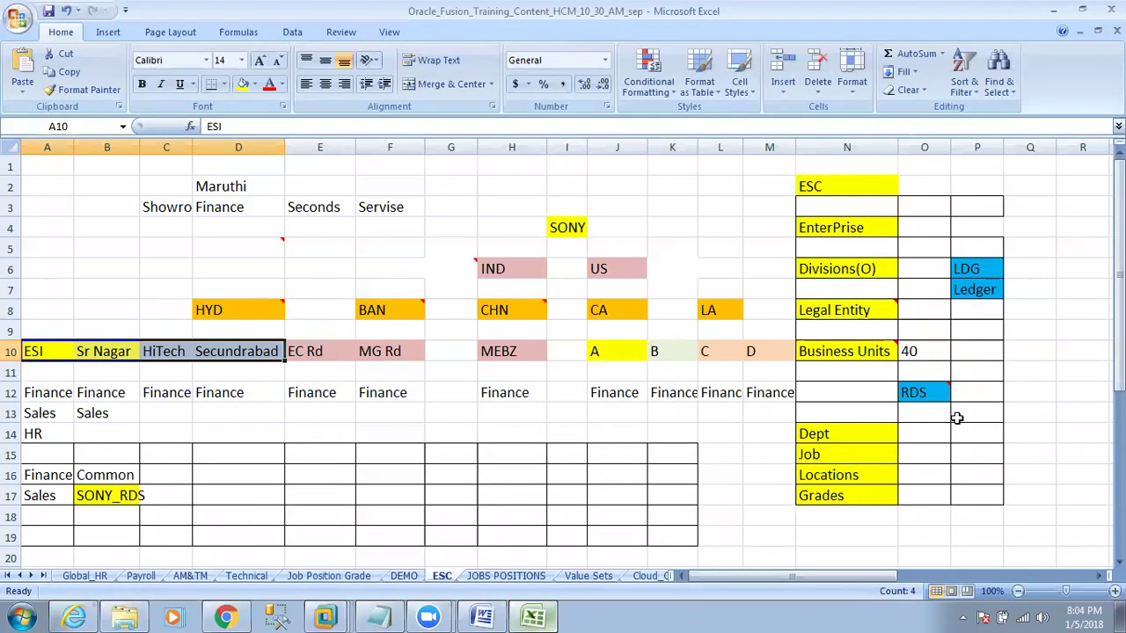
Review the Business Units heading in N10 and the planned units in A10:D10, then return to Oracle.
left_click(863, 353)
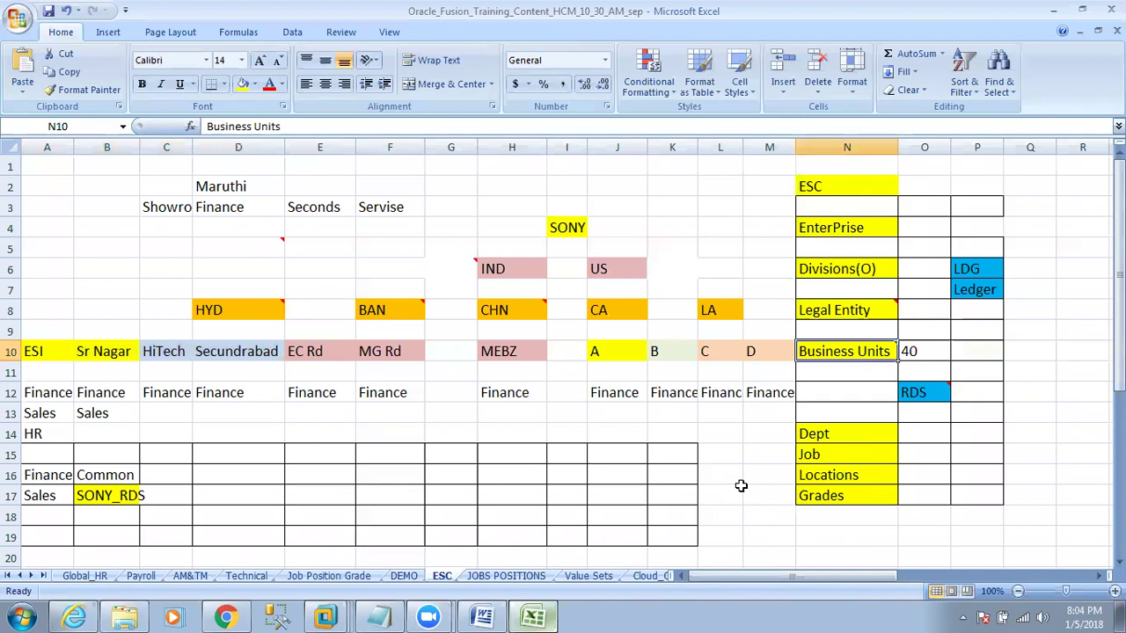
left_click_drag(53, 353, 255, 359)
left_click(225, 618)
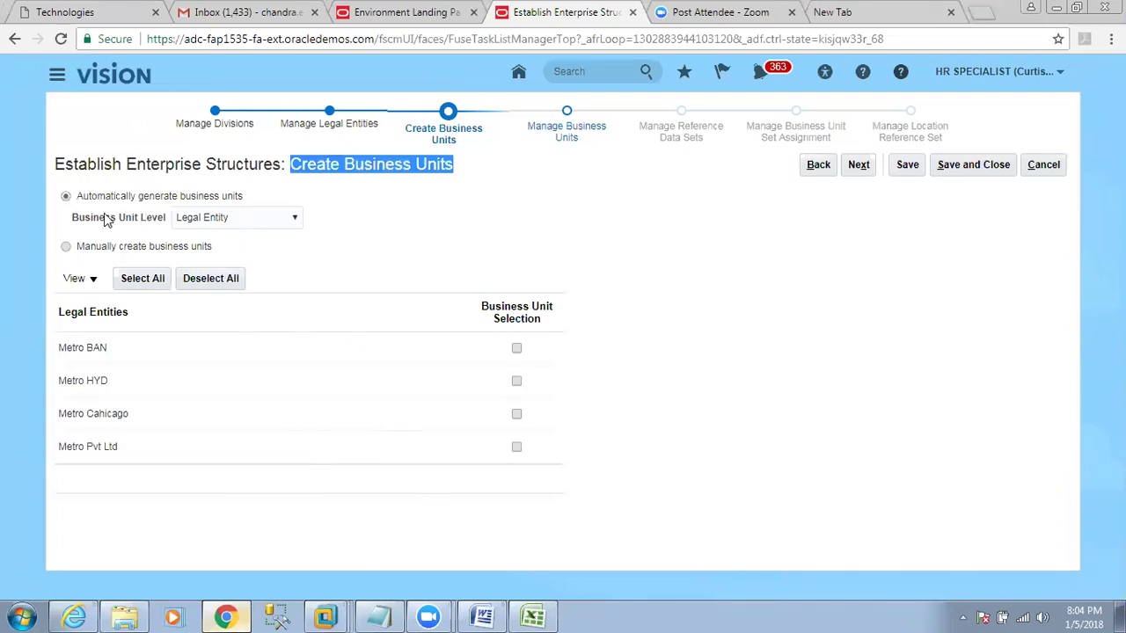
left_click_drag(78, 197, 178, 209)
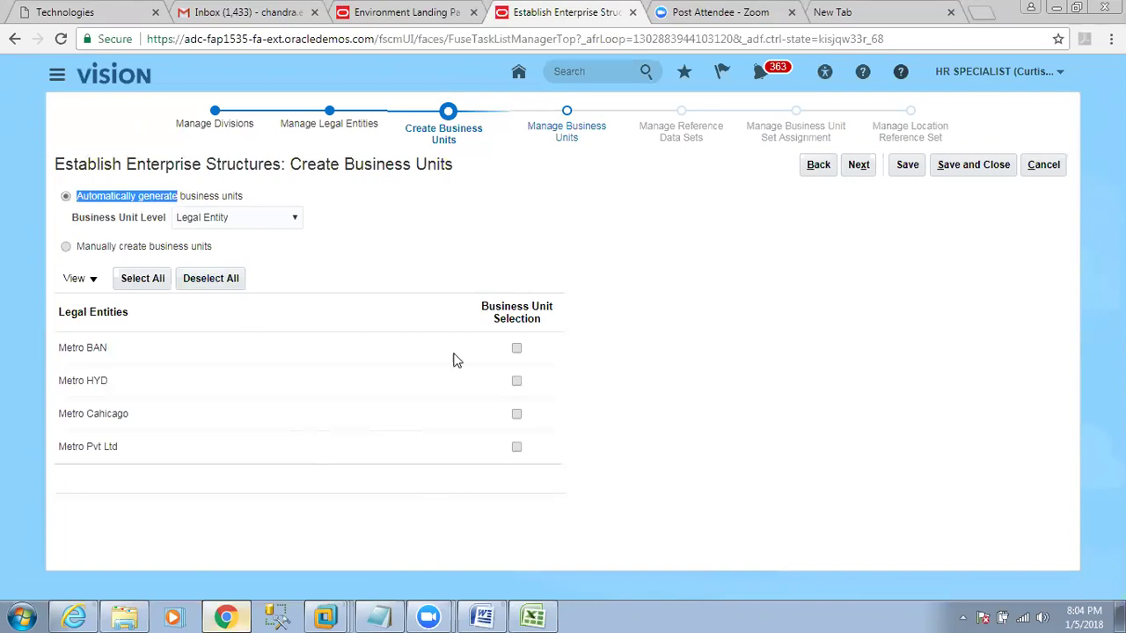
left_click_drag(77, 248, 218, 252)
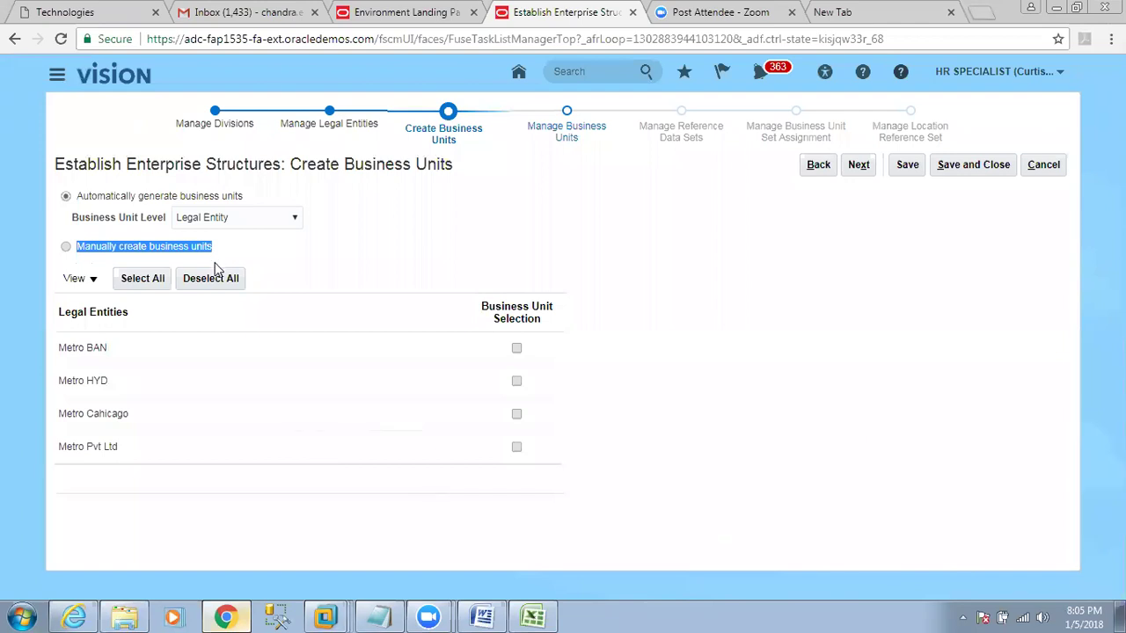
left_click(65, 246)
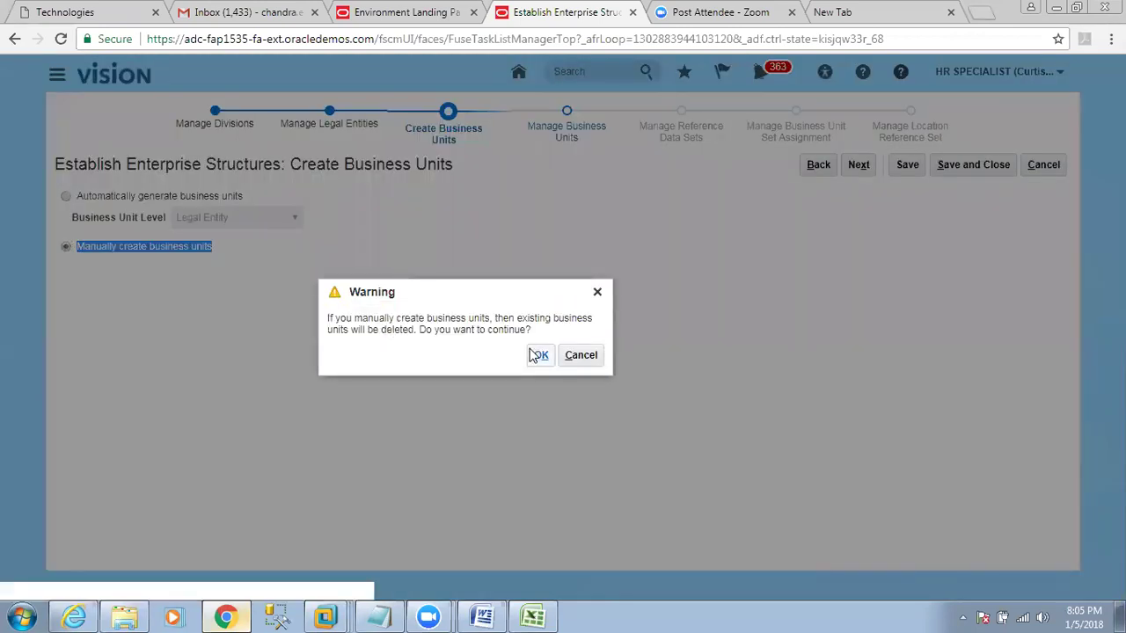
left_click(541, 354)
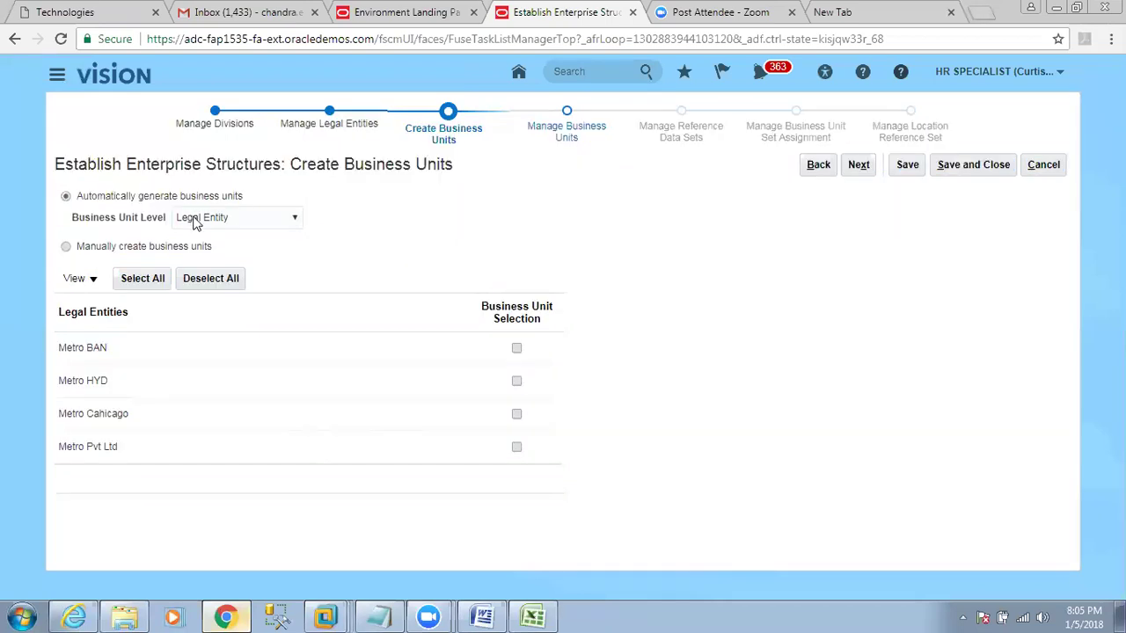
left_click(195, 219)
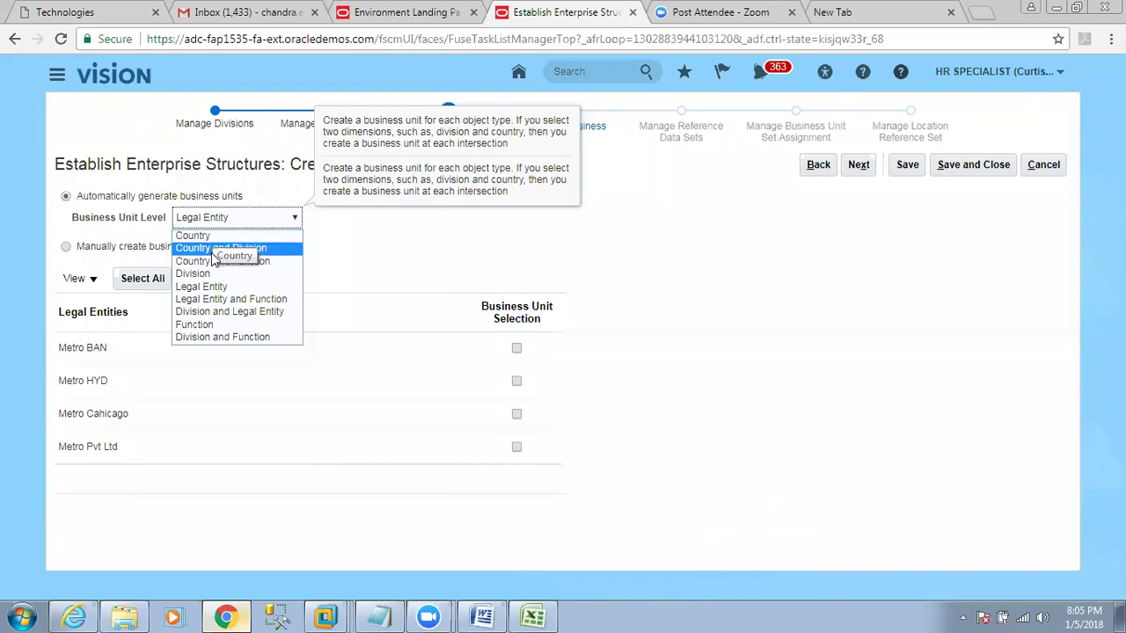
left_click(598, 287)
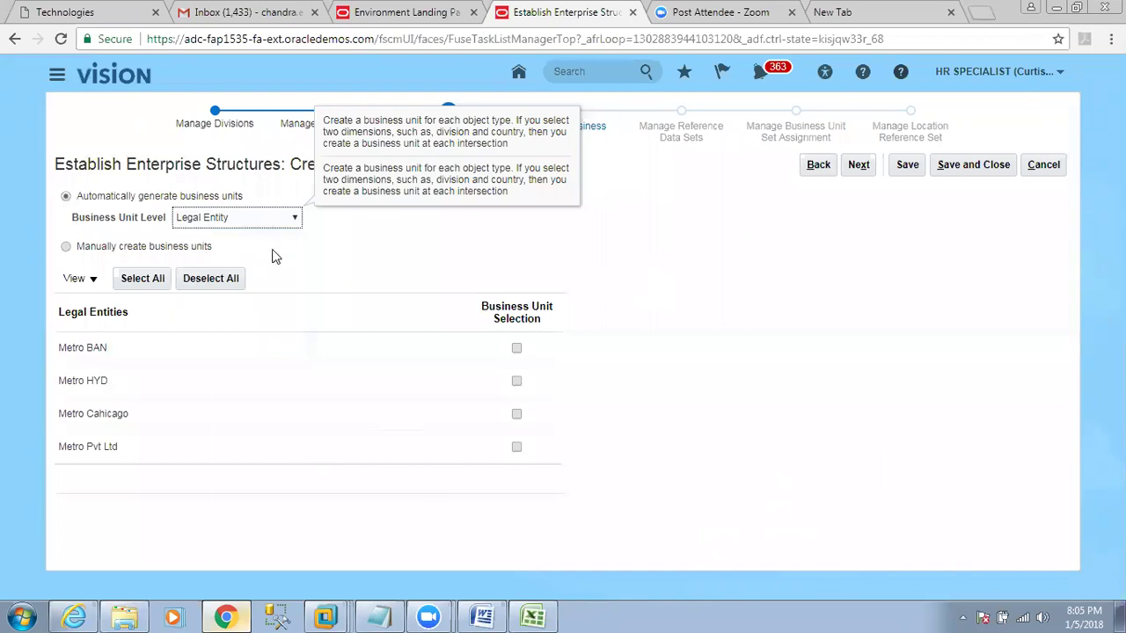
Include Metro BAN, Metro HYD, Metro Cahicago and Metro Pvt Ltd in business unit generation.
left_click(517, 350)
left_click(516, 381)
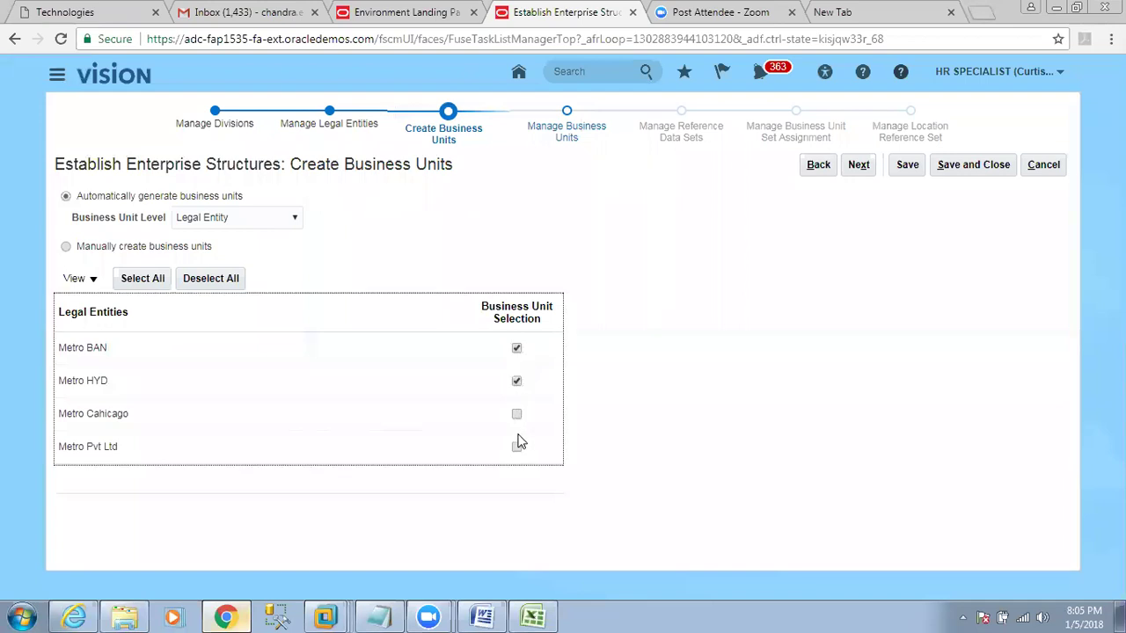
left_click(516, 416)
left_click(516, 447)
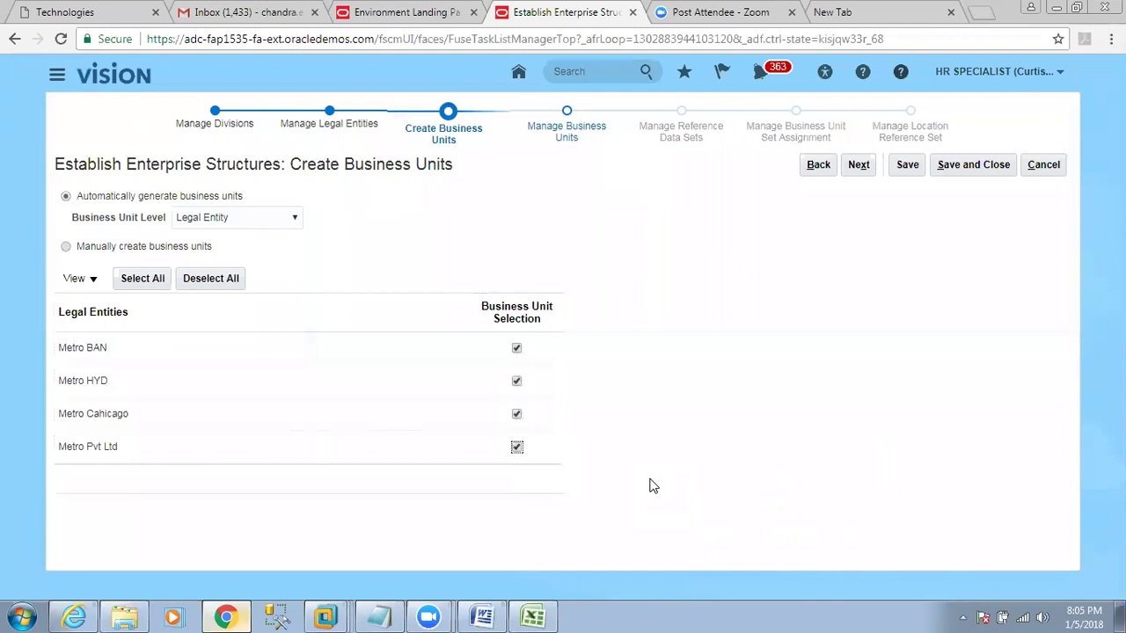
left_click(857, 164)
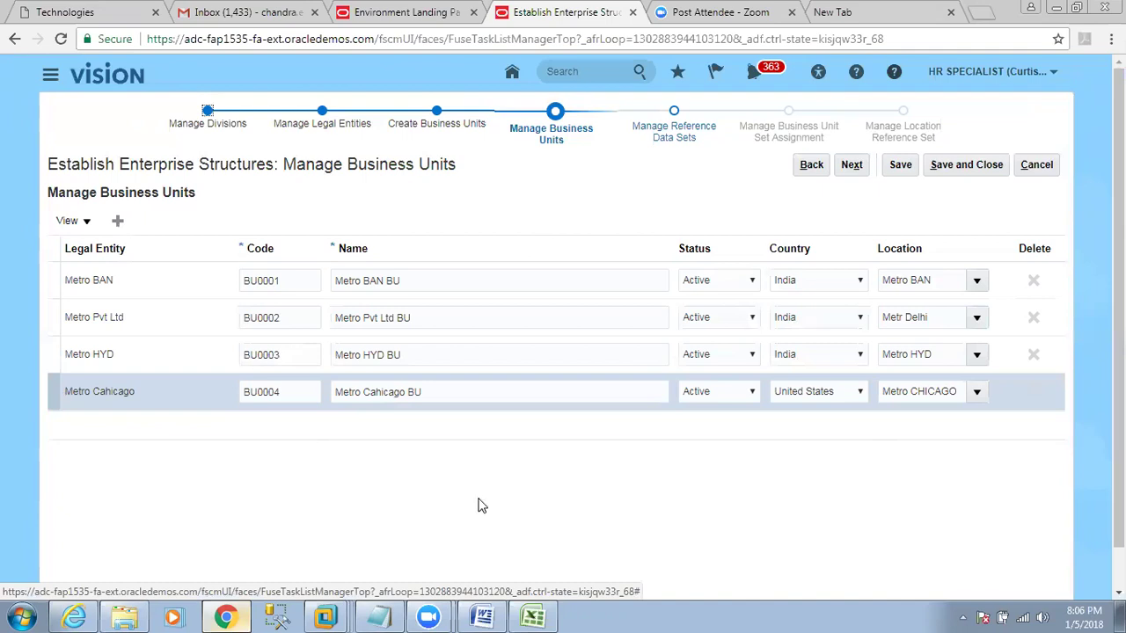
Go over the generated business unit codes and names, such as BU0001 Metro BAN BU.
left_click(170, 287)
left_click(291, 282)
left_click_drag(292, 281, 231, 280)
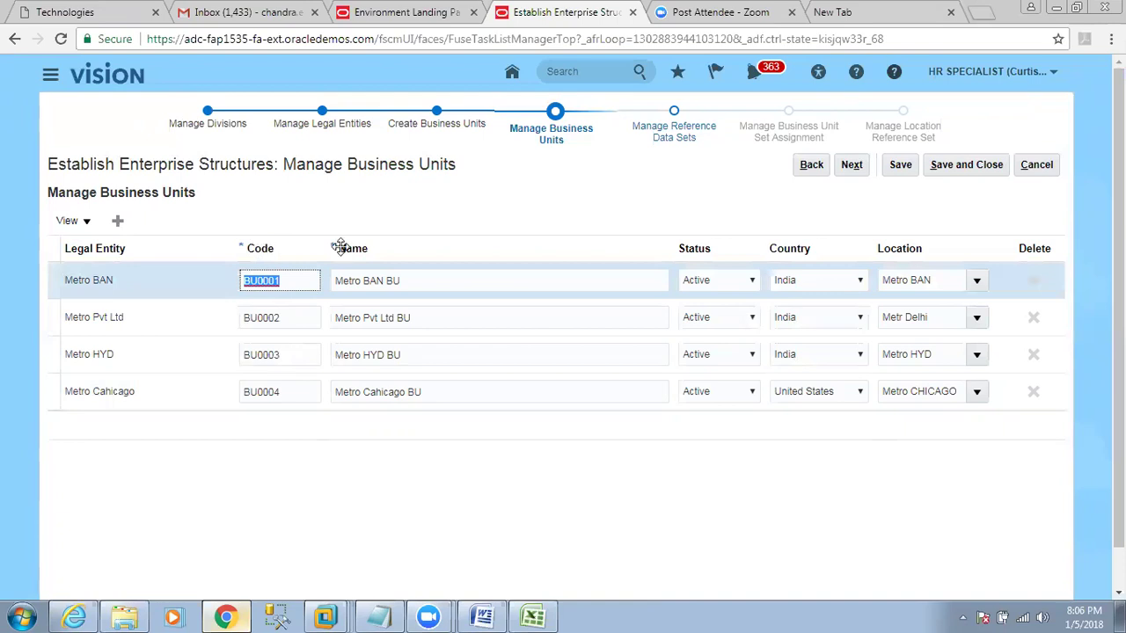
left_click(377, 280)
left_click_drag(384, 279, 399, 394)
left_click(420, 317)
left_click(409, 354)
left_click(429, 393)
left_click(386, 355)
left_click(98, 365)
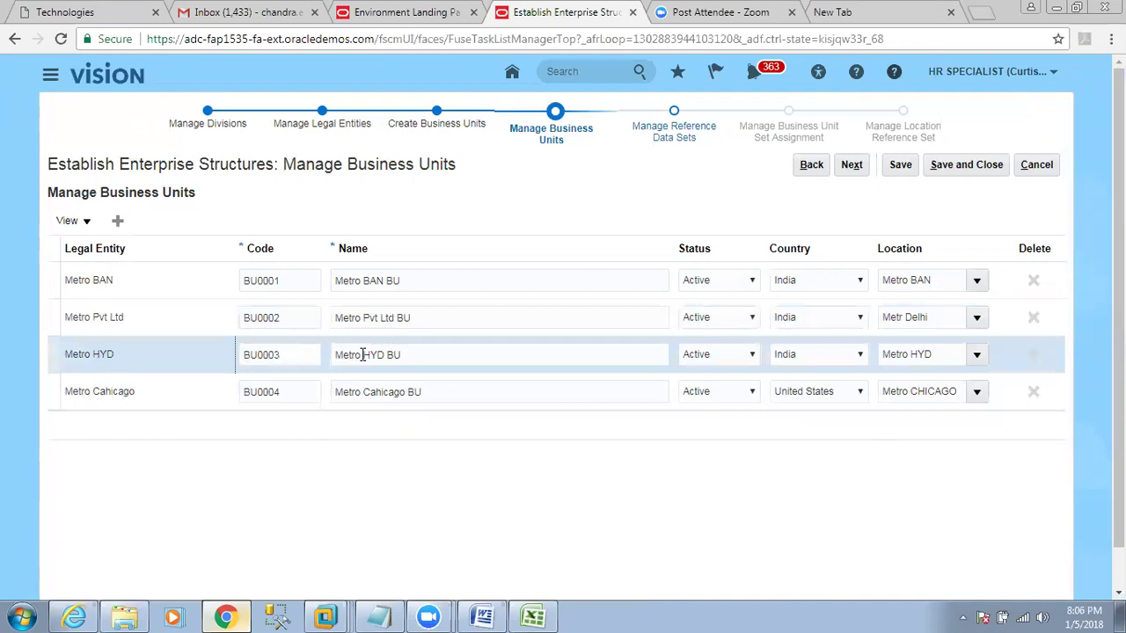
Rename Metro HYD BU to 'Metro SR Nagar BU', keeping its status Active.
left_click_drag(364, 353, 387, 354)
type("sr")
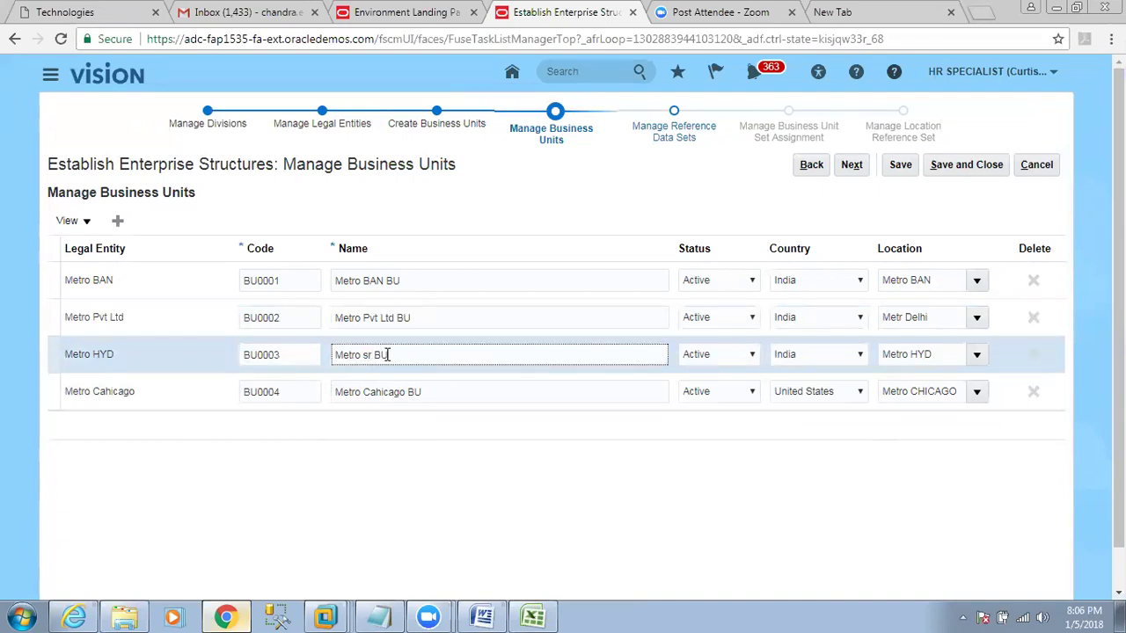
key("BackSpace")
key("BackSpace")
type("SR Nagar")
left_click(751, 355)
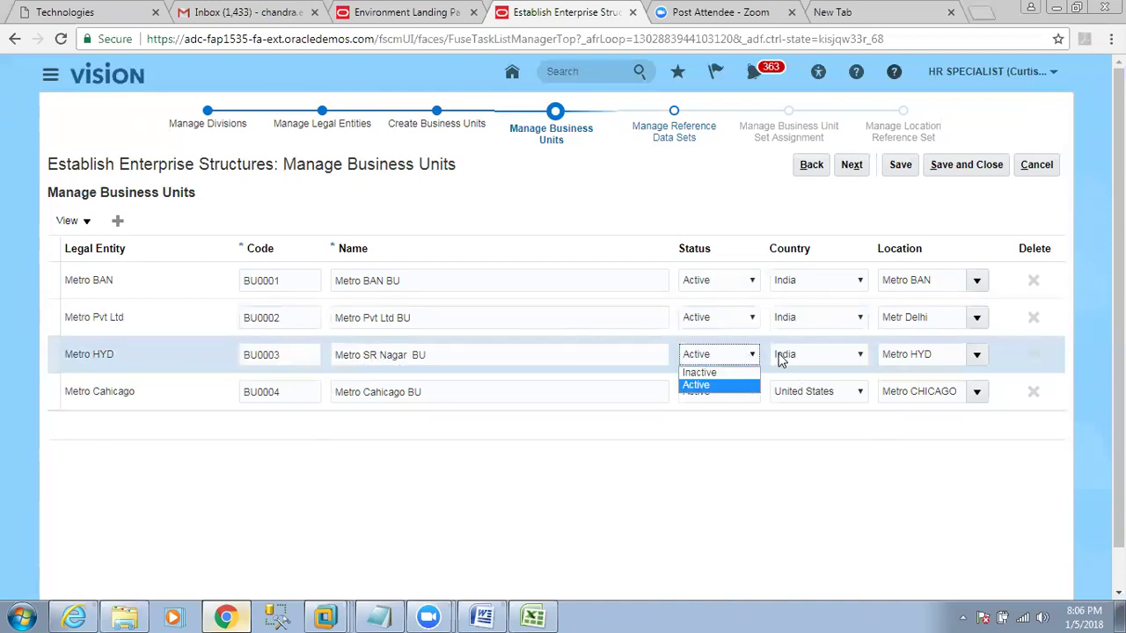
left_click(783, 355)
left_click(795, 356)
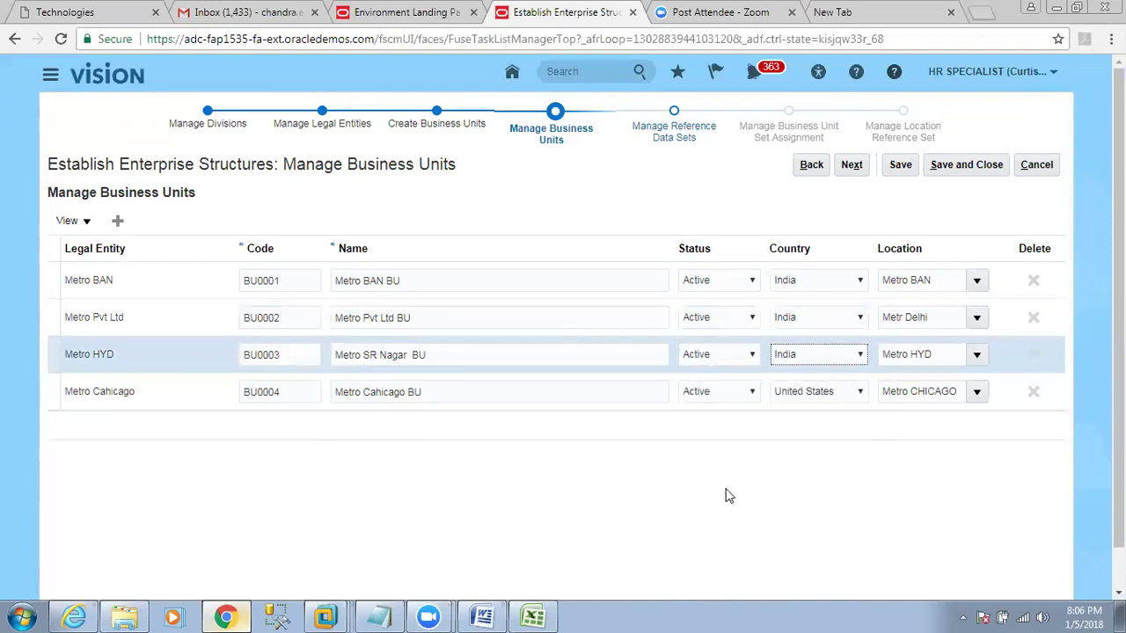
left_click(491, 354)
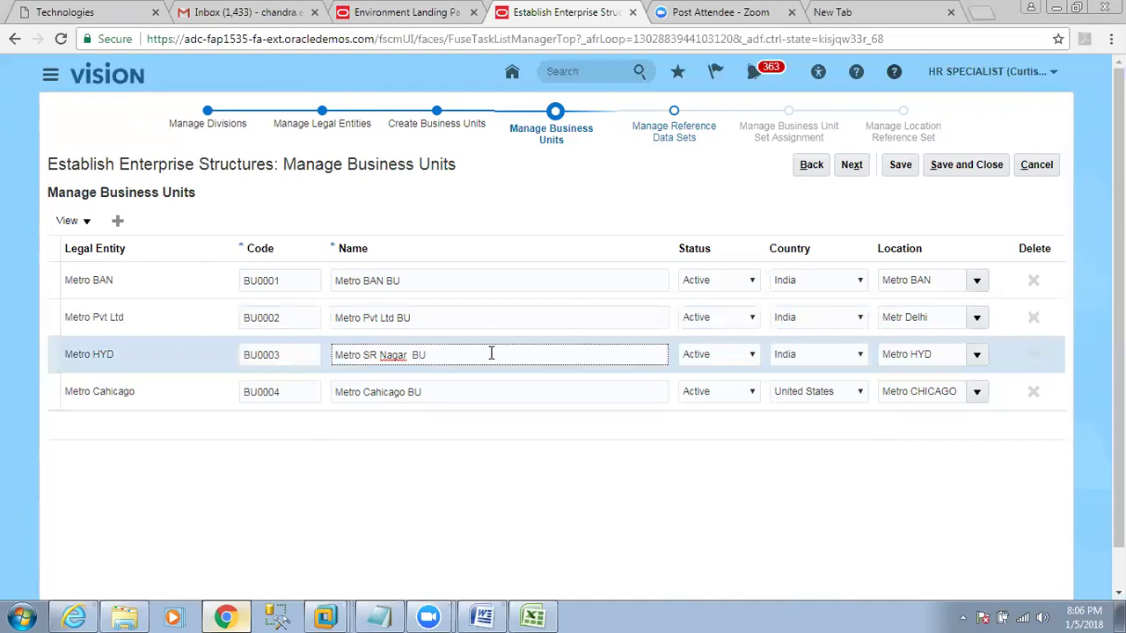
In Excel, read the HYD comment in D8 and the planned units ESI, Sr Nagar, HiTech, Secundrabad.
left_click(532, 616)
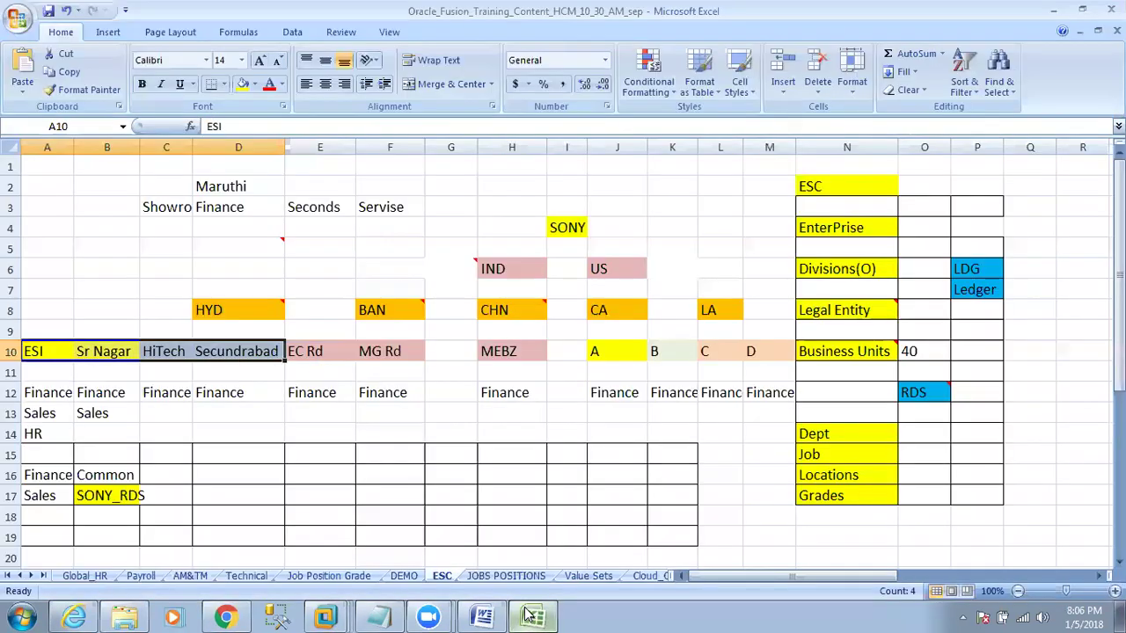
left_click(247, 309)
left_click_drag(44, 352, 234, 352)
left_click(49, 351)
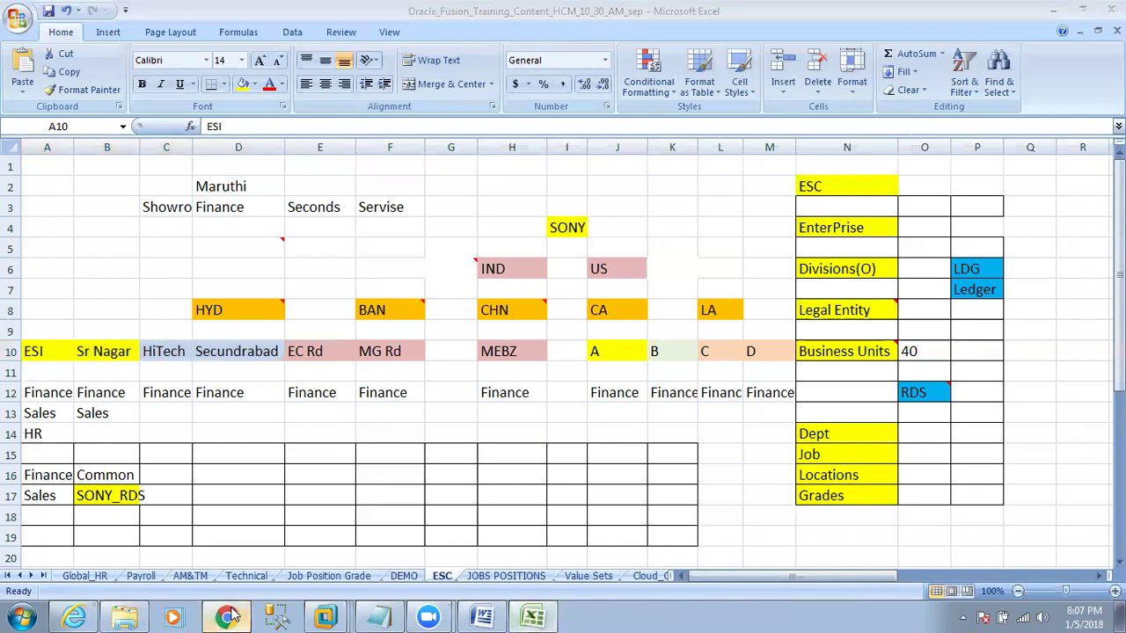
left_click(225, 617)
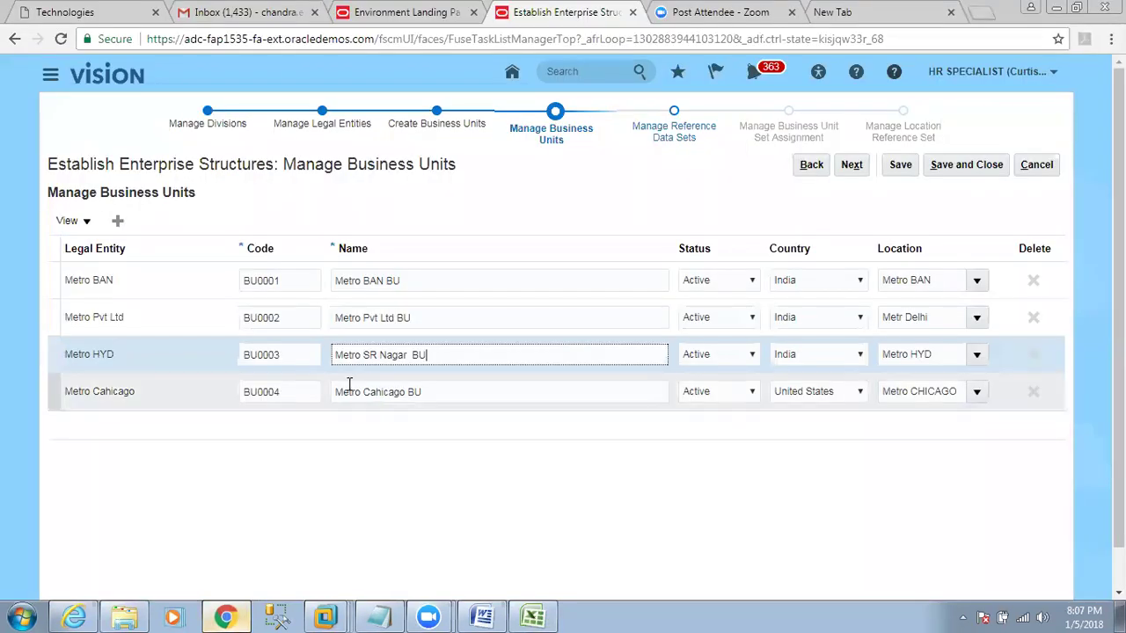
Add a new business unit with code ESI, name 'ESI BU', and country India.
left_click(118, 220)
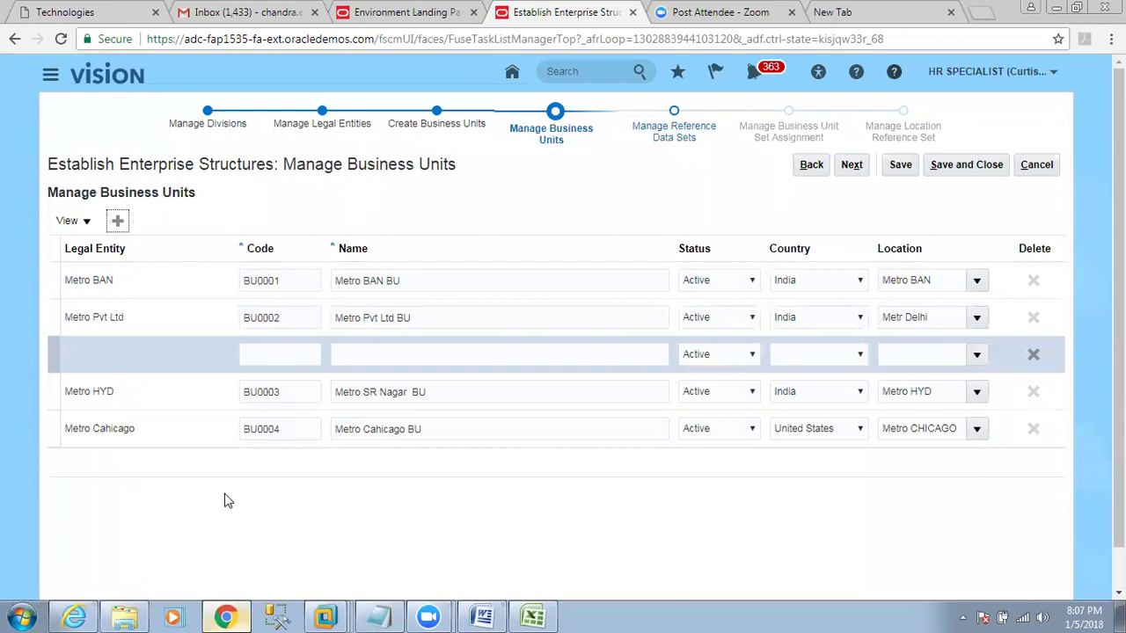
left_click(278, 355)
type("ESI")
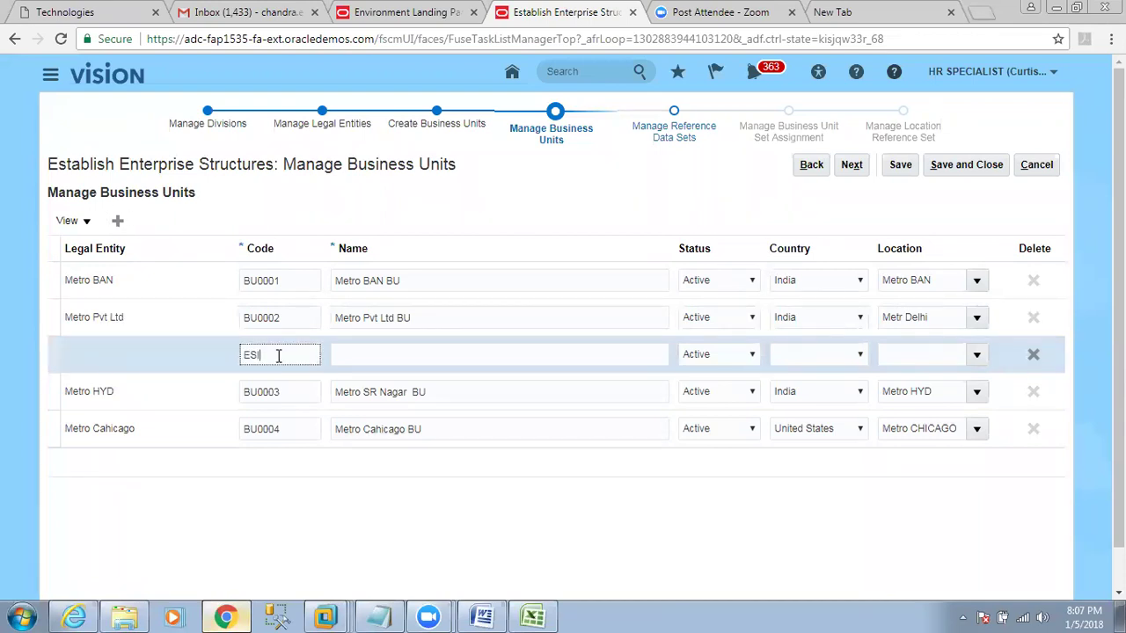
key("Tab")
type("ES")
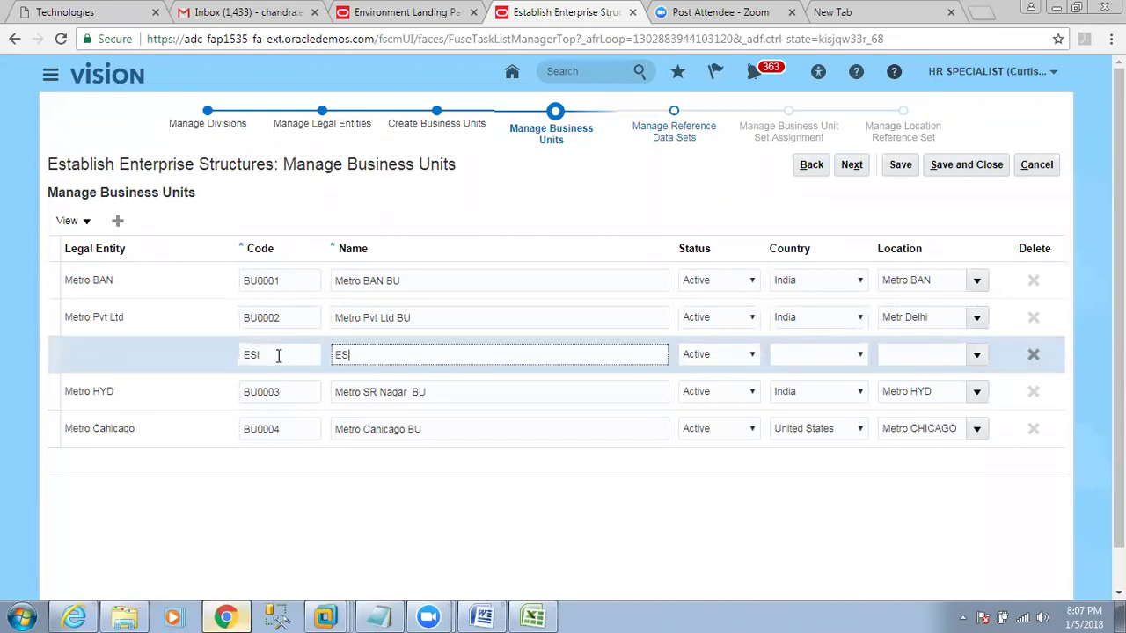
type("I BU")
left_click(794, 356)
left_click(798, 385)
Set the ESI BU location to Metro HYD and save the business units.
left_click(899, 354)
left_click(976, 354)
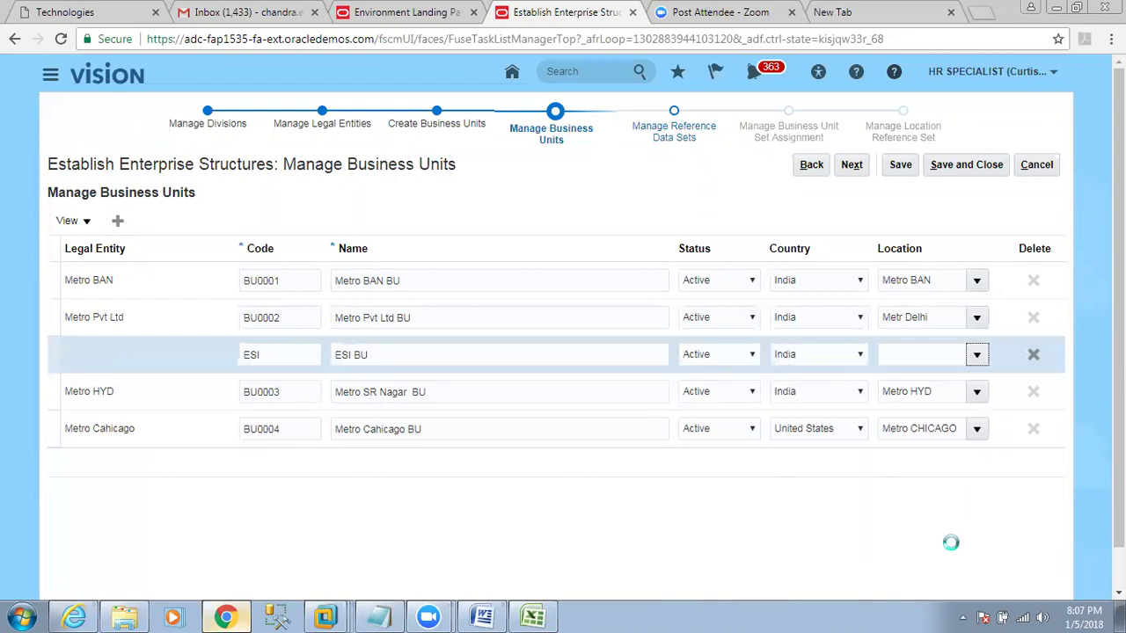
left_click(428, 444)
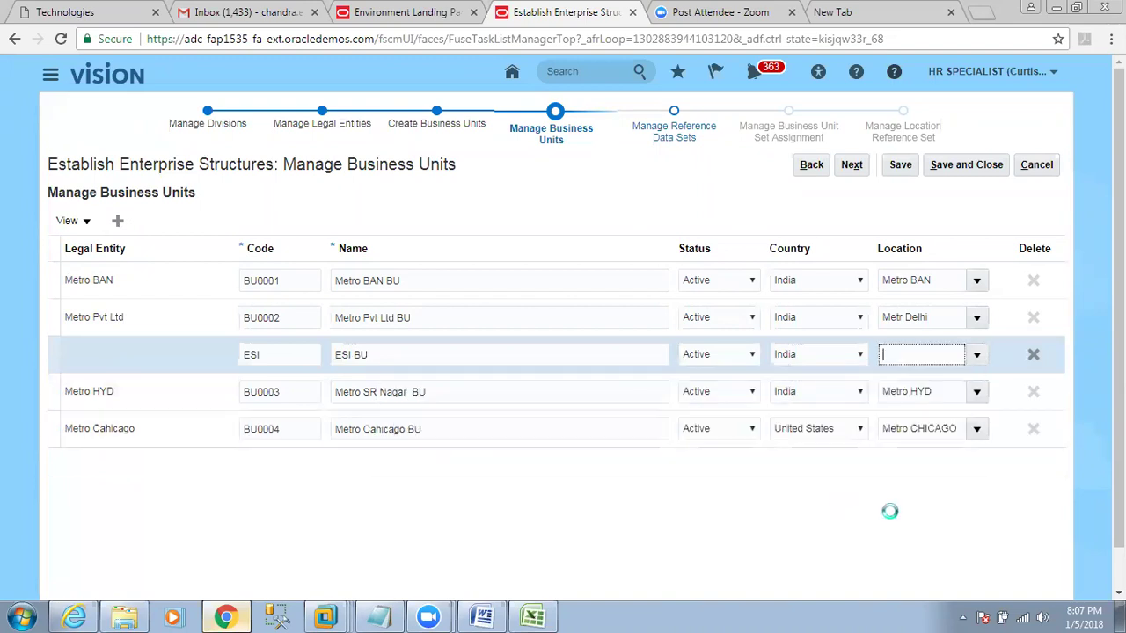
left_click(900, 164)
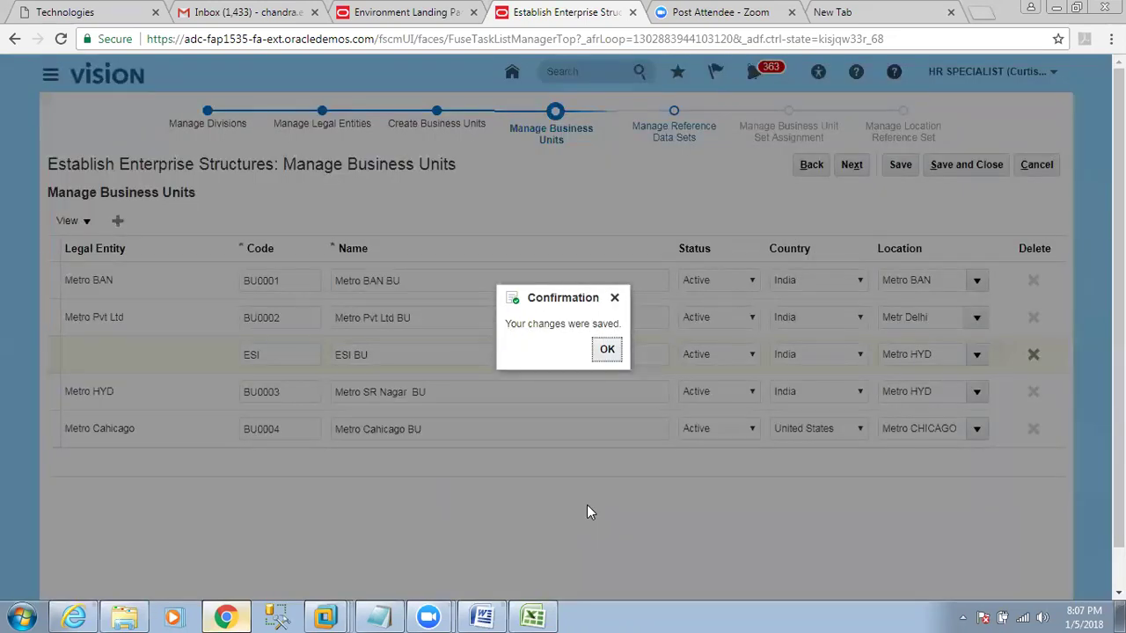
left_click(607, 350)
left_click_drag(427, 347, 320, 350)
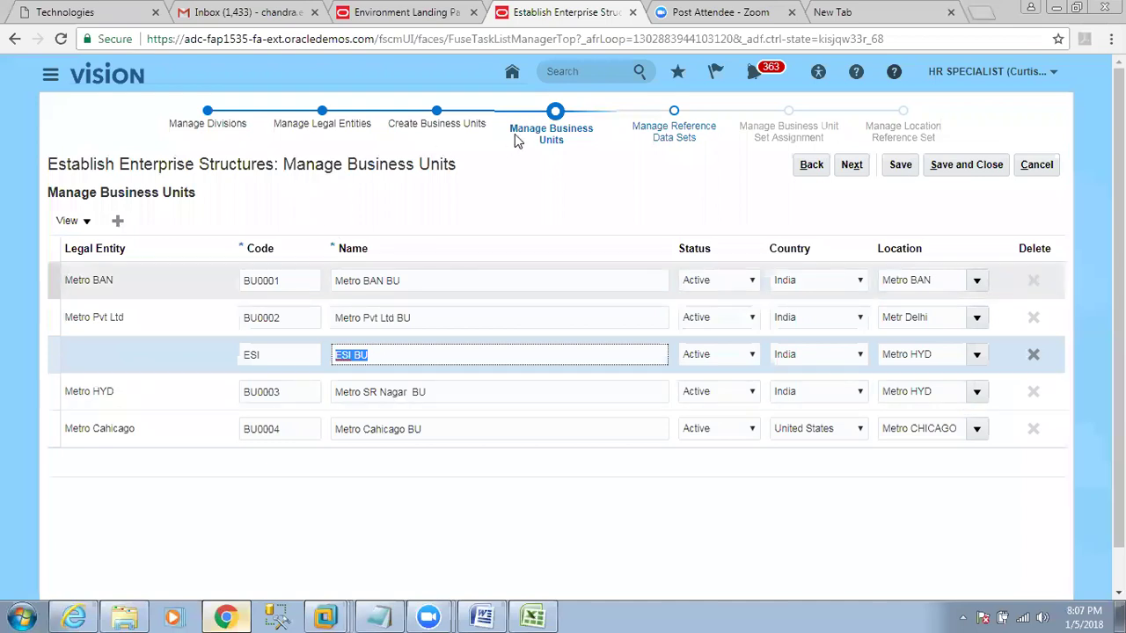
Review the Manage Business Units table, select the ESI row, and advance to Manage Reference Data Sets.
left_click_drag(282, 164, 466, 168)
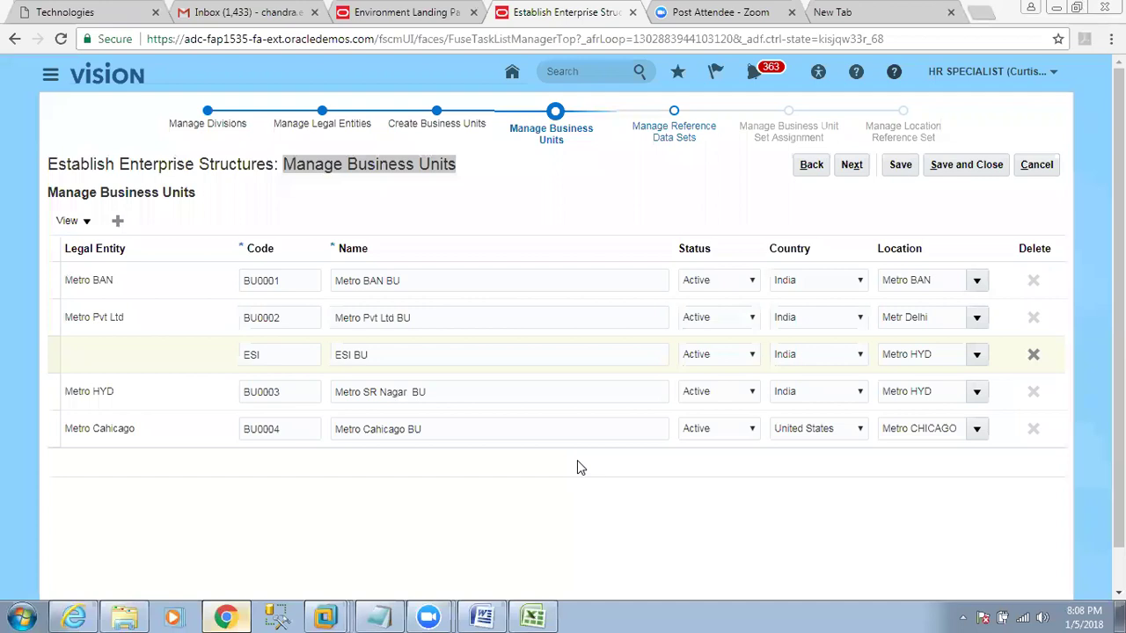
left_click(408, 229)
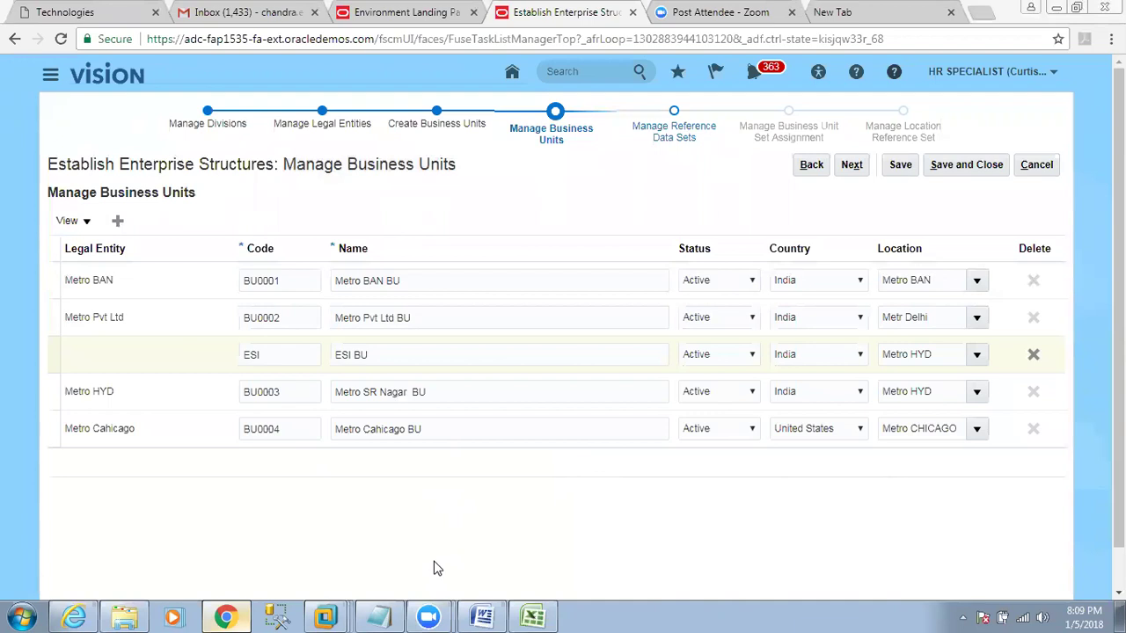
left_click(186, 355)
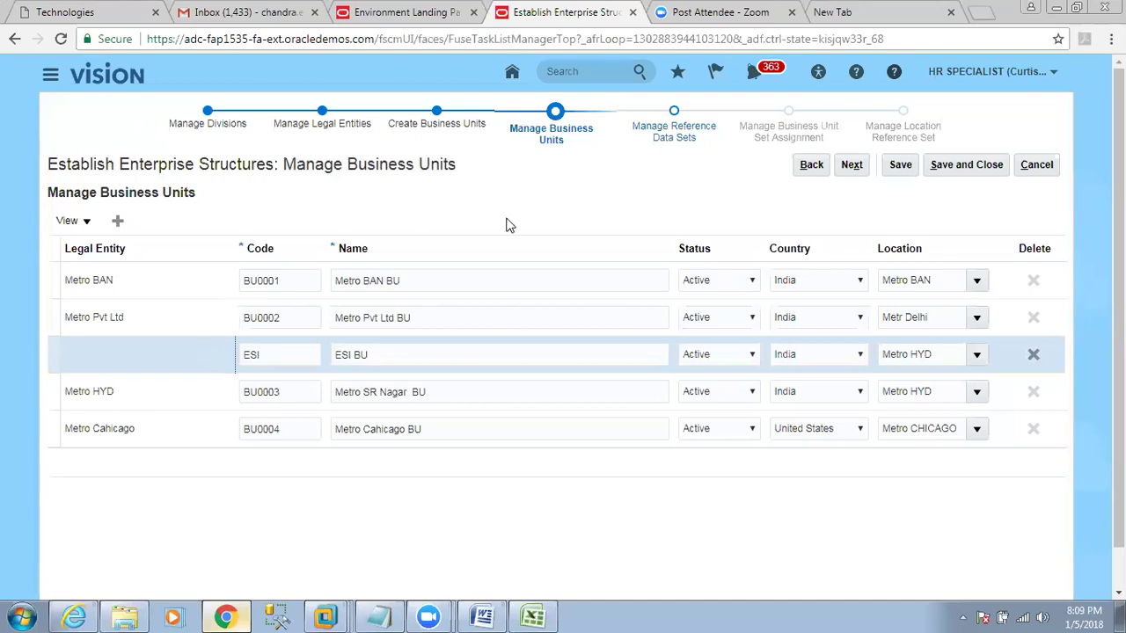
left_click(851, 164)
In Excel, read the ESC sheet notes on Business Units, the HYD legal entity, and RDS.
left_click(542, 615)
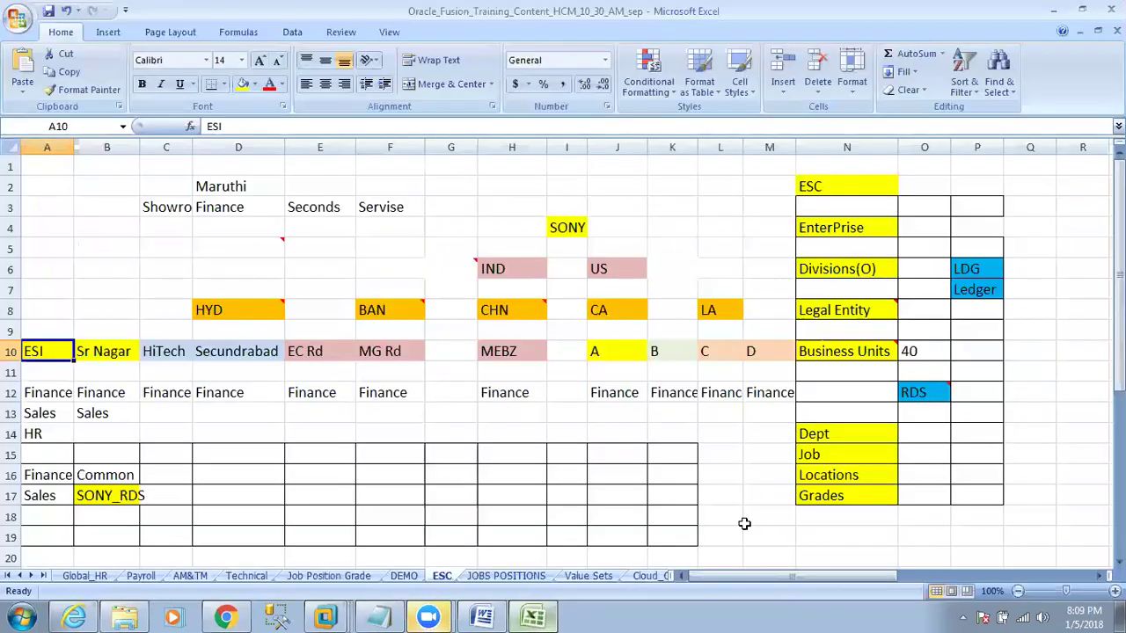
left_click(852, 349)
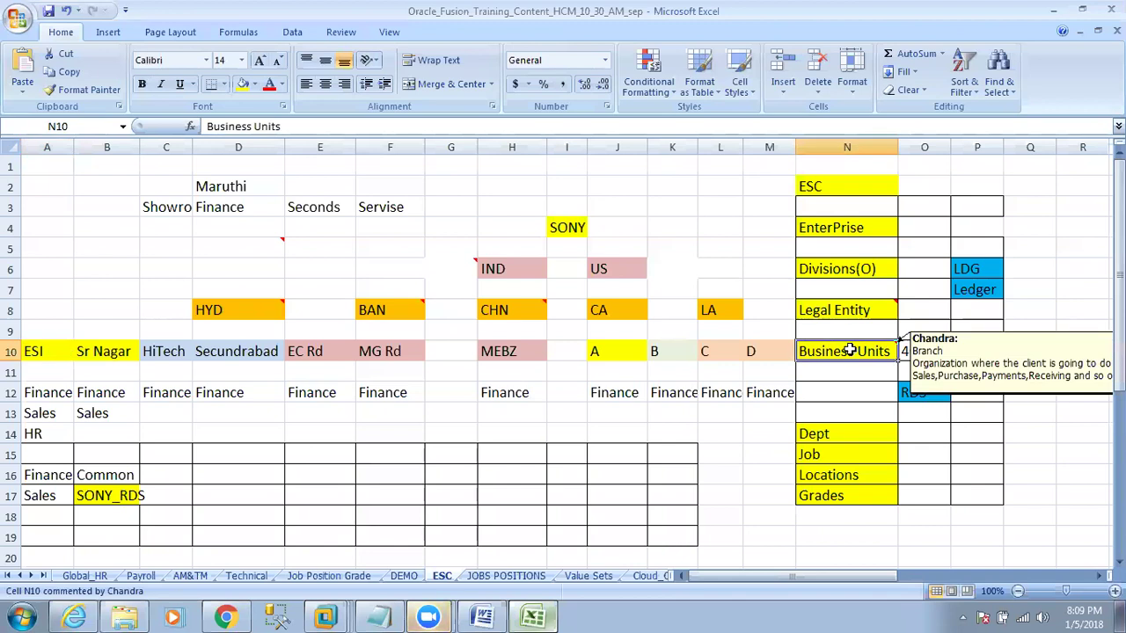
left_click_drag(259, 352, 45, 355)
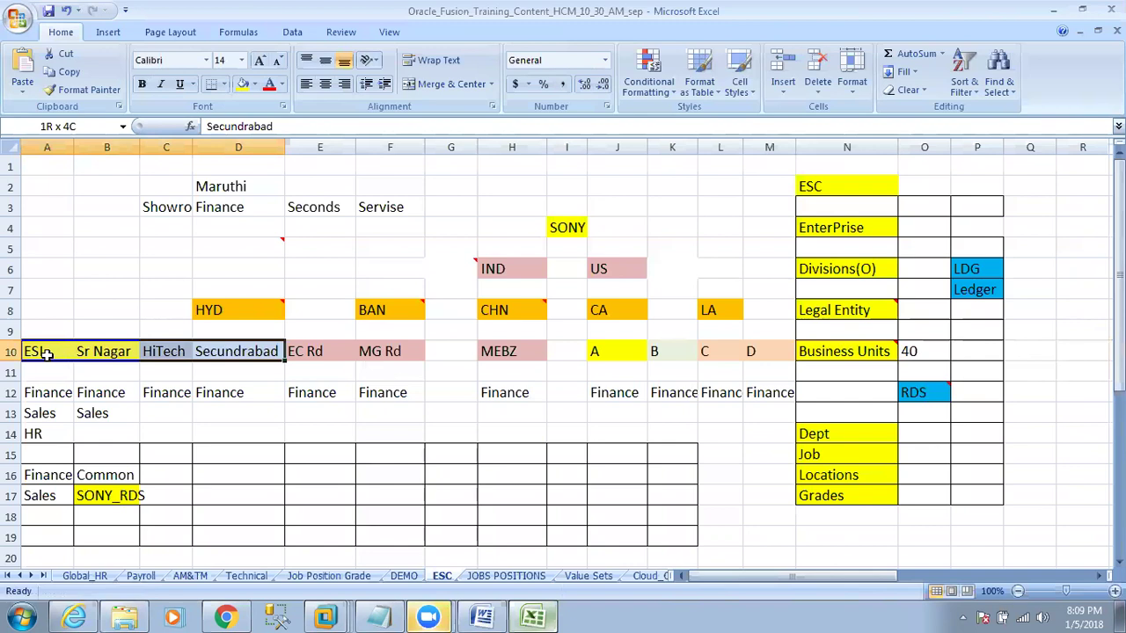
left_click(208, 319)
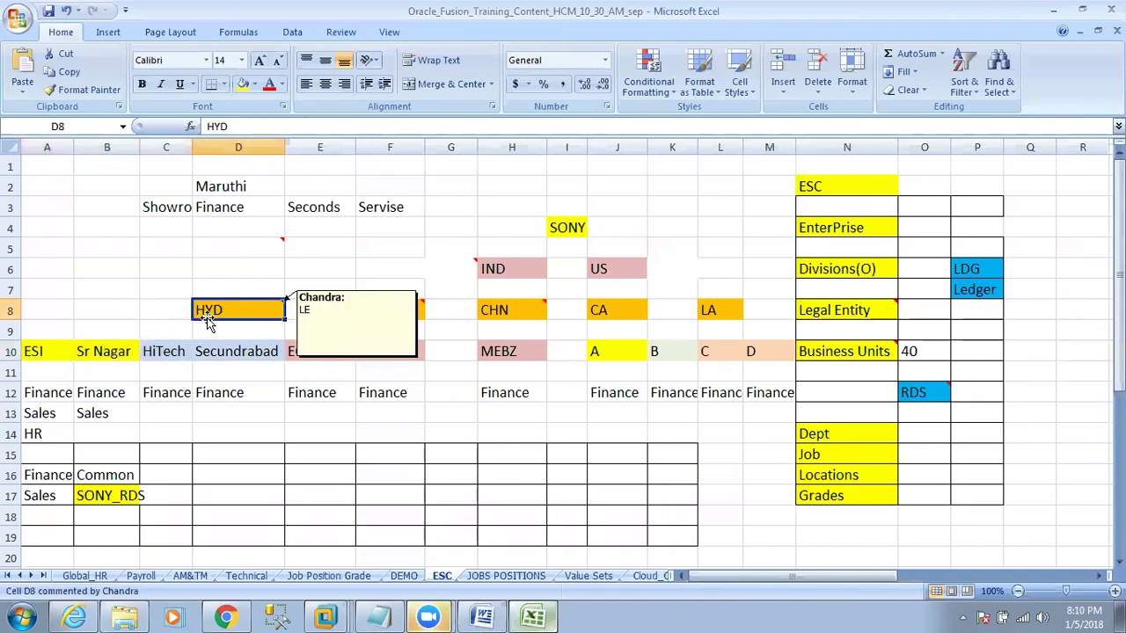
left_click(225, 618)
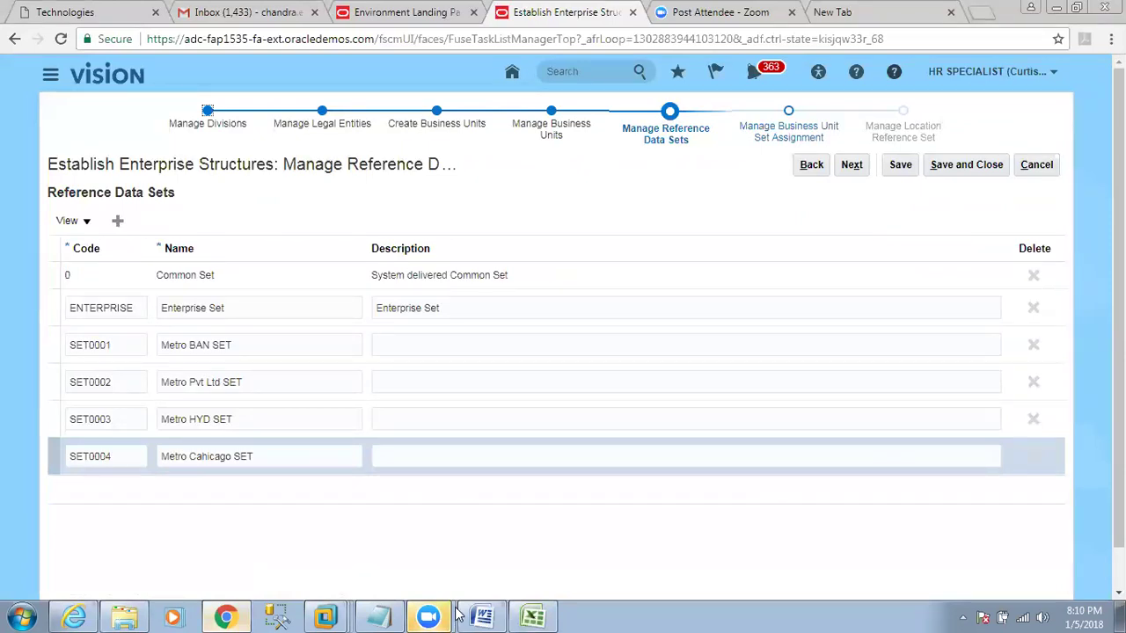
left_click(533, 613)
left_click(915, 393)
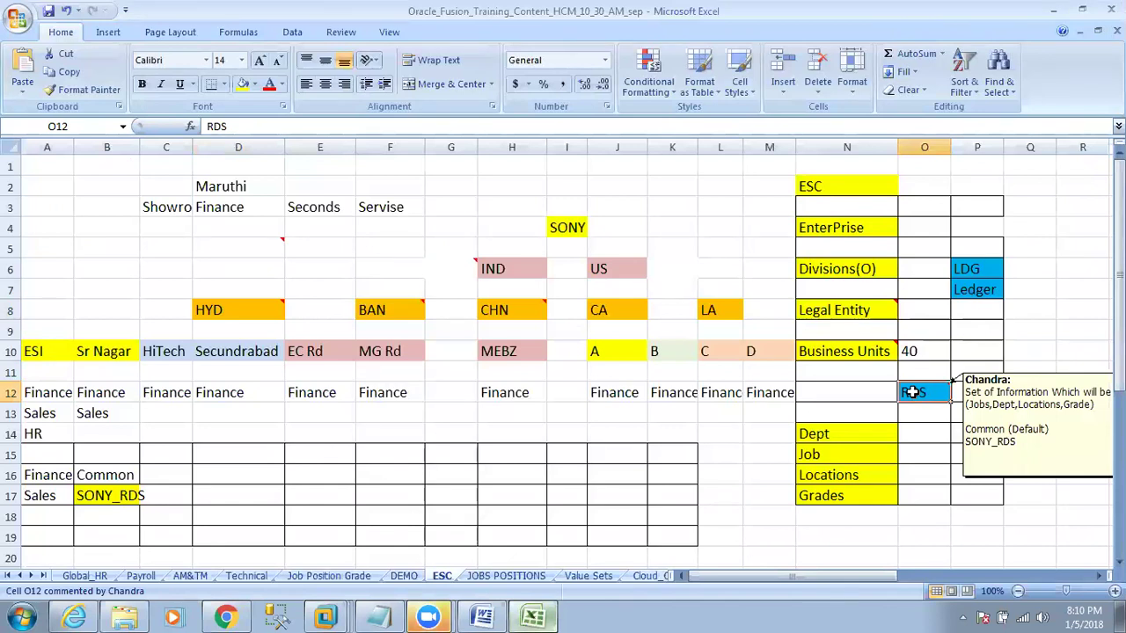
Highlight the Dept, Job, Locations and Grades items in N14:N17, then select Oracle's Common Set row.
left_click_drag(819, 433, 829, 496)
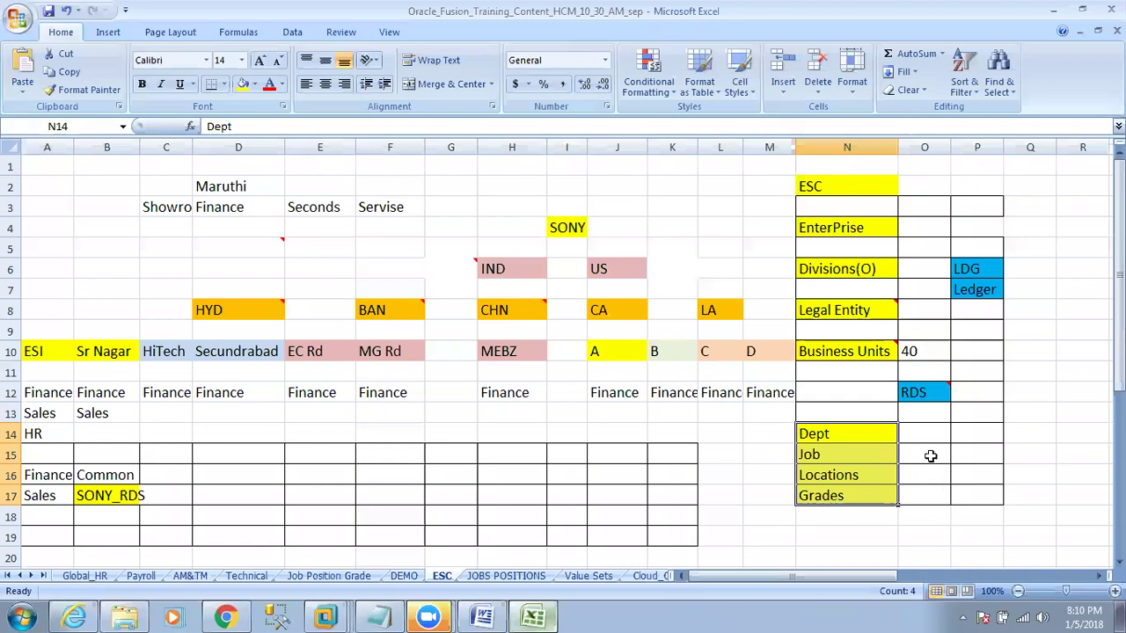
left_click(227, 617)
left_click(228, 282)
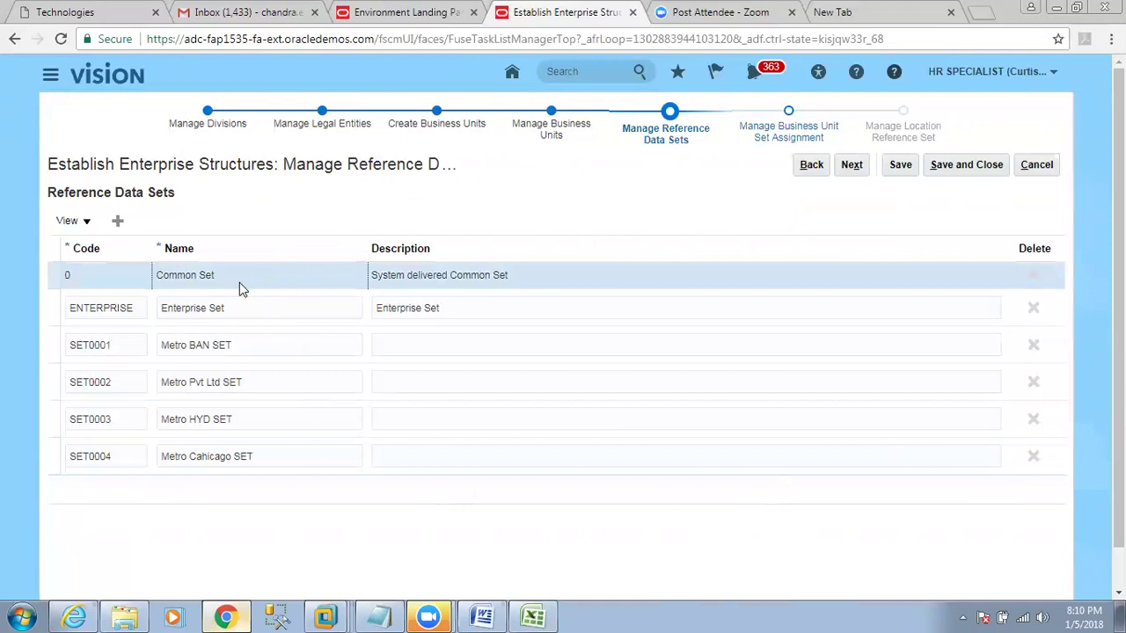
Go through the reference data set rows and the ENTERPRISE set's name, description and code.
left_click(264, 308)
left_click(272, 343)
left_click(268, 375)
left_click(261, 411)
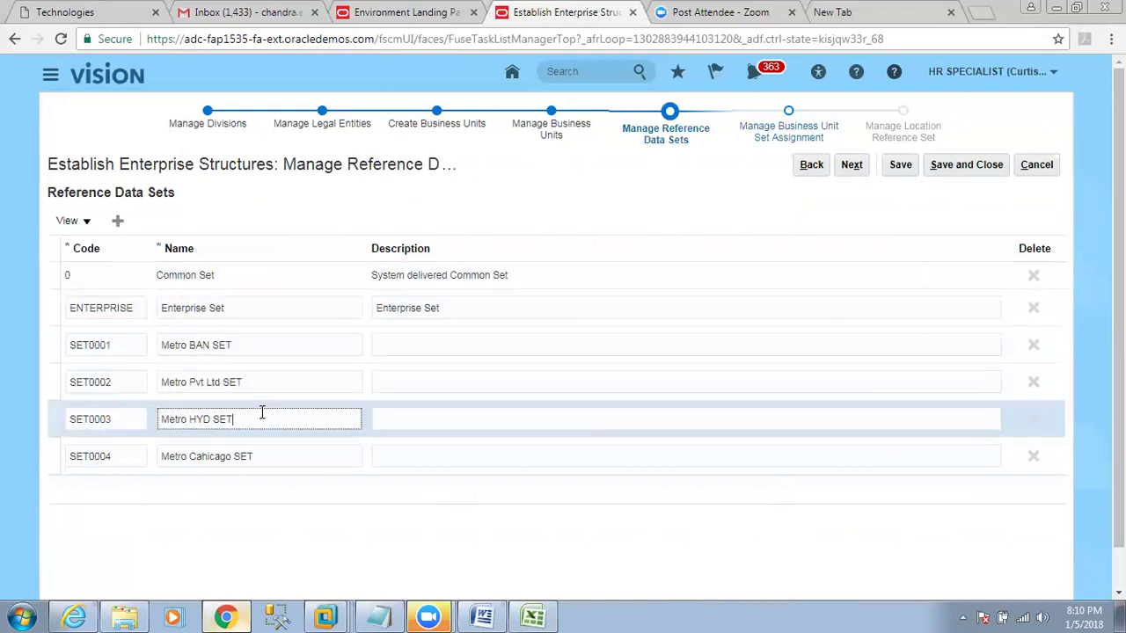
left_click(258, 452)
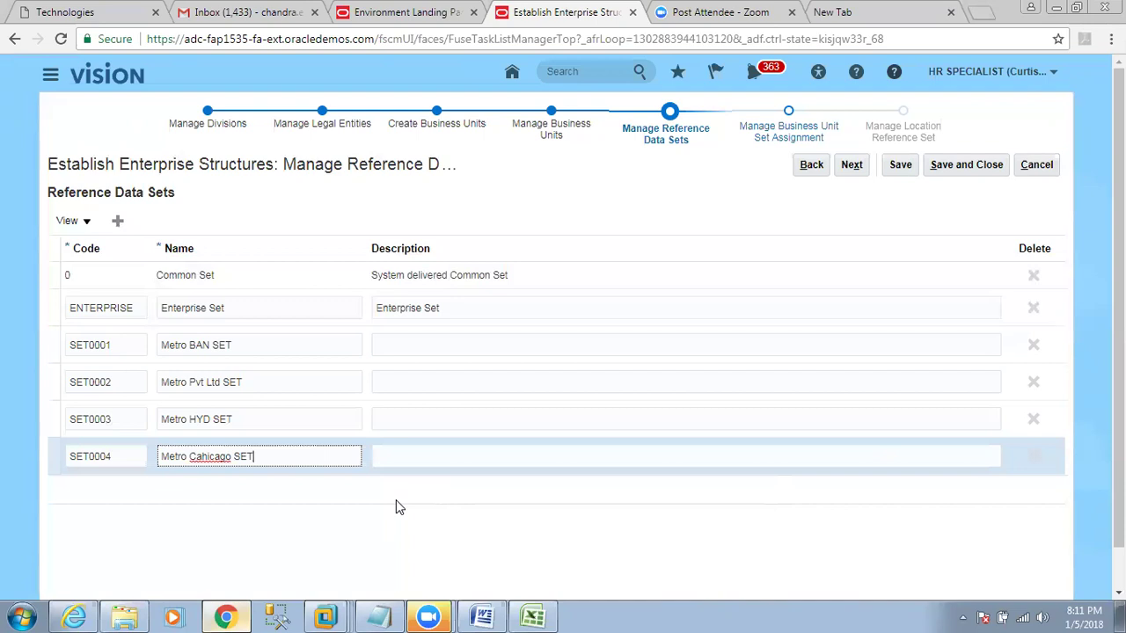
left_click(295, 312)
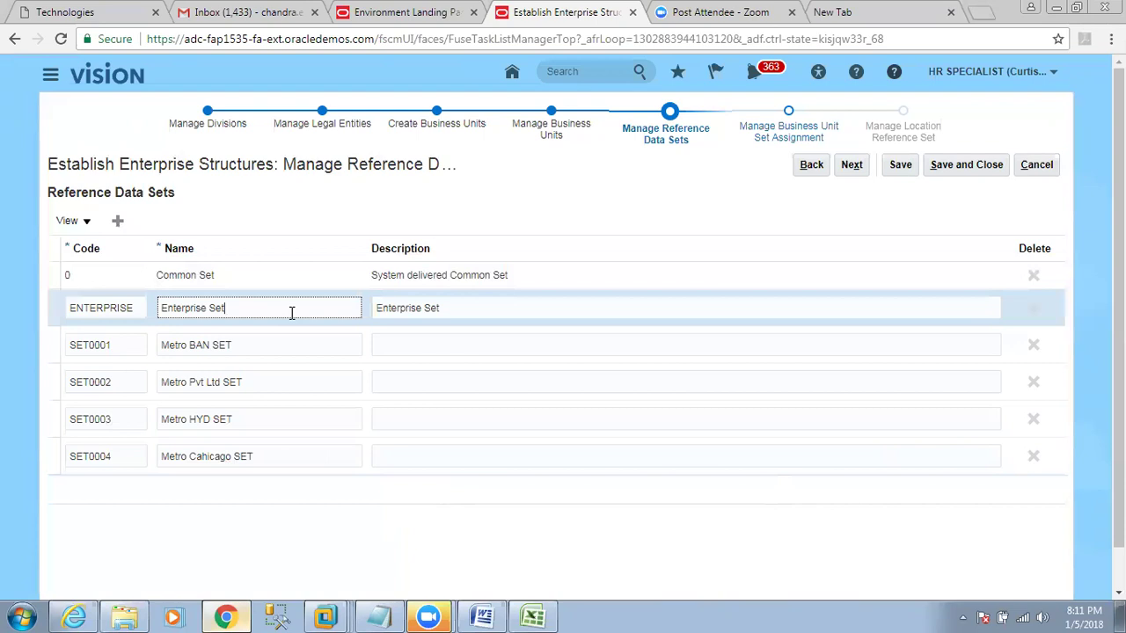
triple_click(171, 310)
triple_click(452, 303)
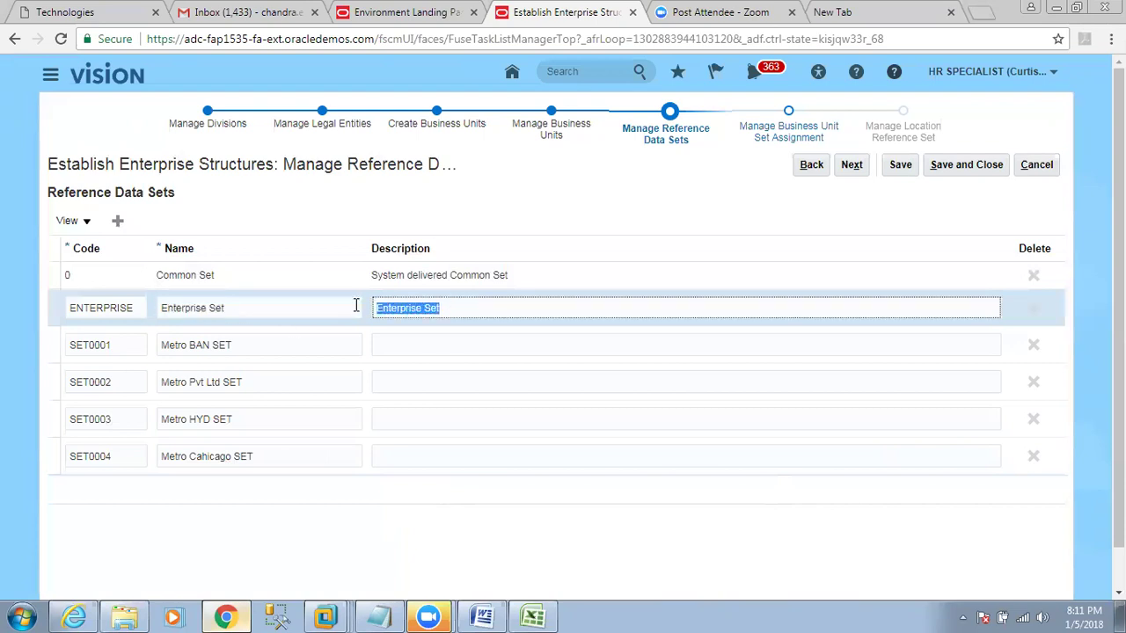
triple_click(273, 309)
key("End")
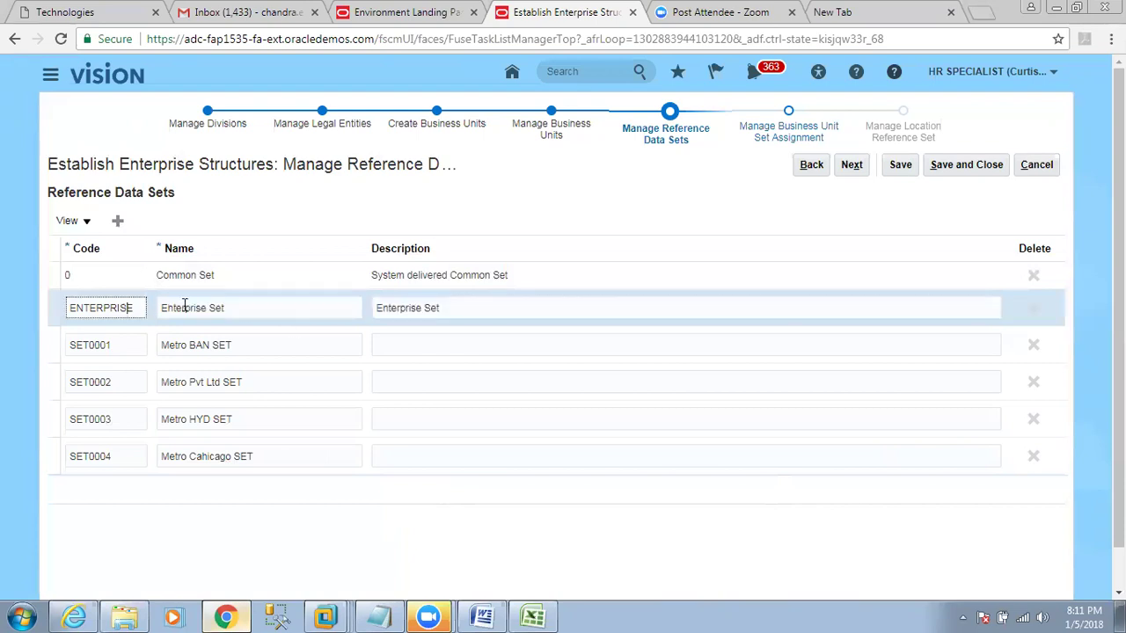
left_click_drag(342, 315, 134, 308)
triple_click(131, 308)
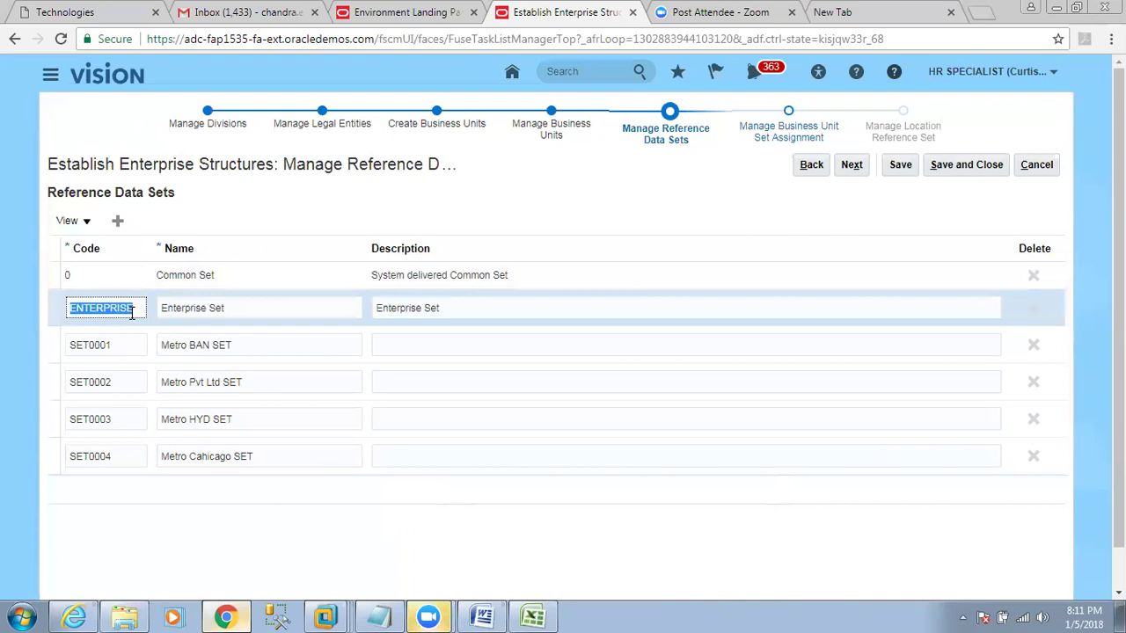
Remove 'SET' from the SET0002 name so it reads 'Metro Pvt Ltd'.
left_click(242, 342)
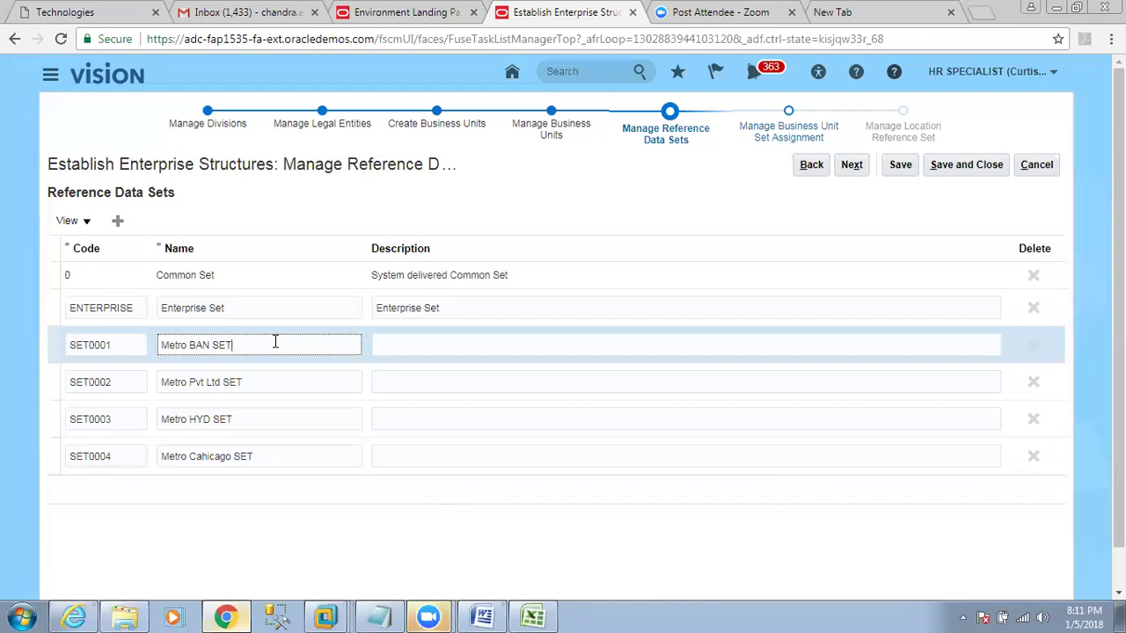
left_click(270, 380)
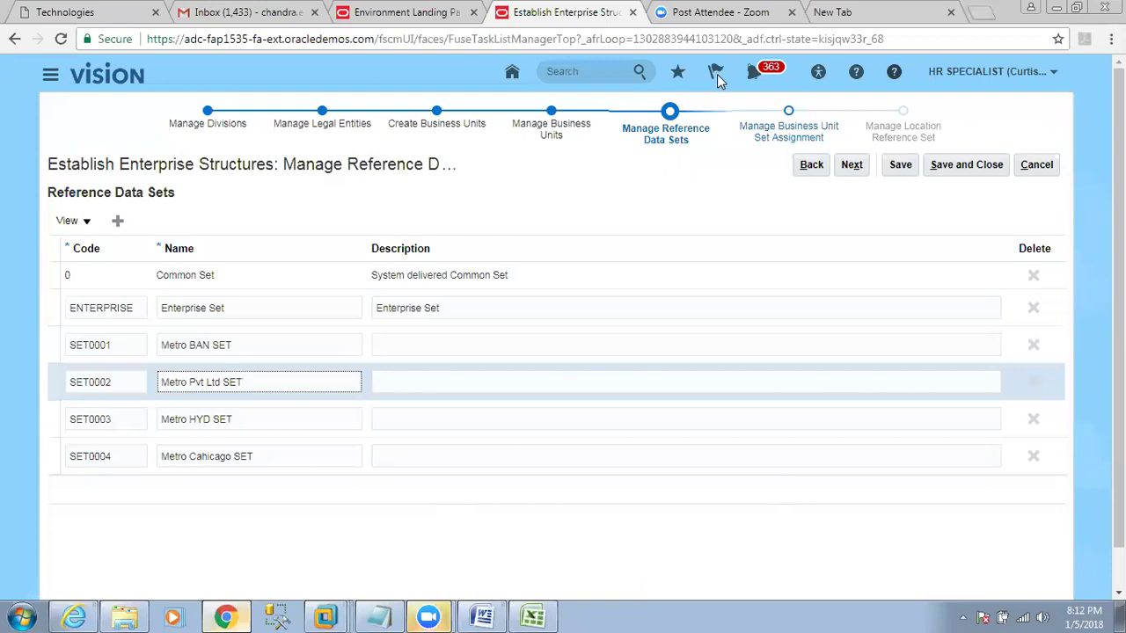
left_click(333, 387)
key("BackSpace")
key("BackSpace")
key("BackSpace")
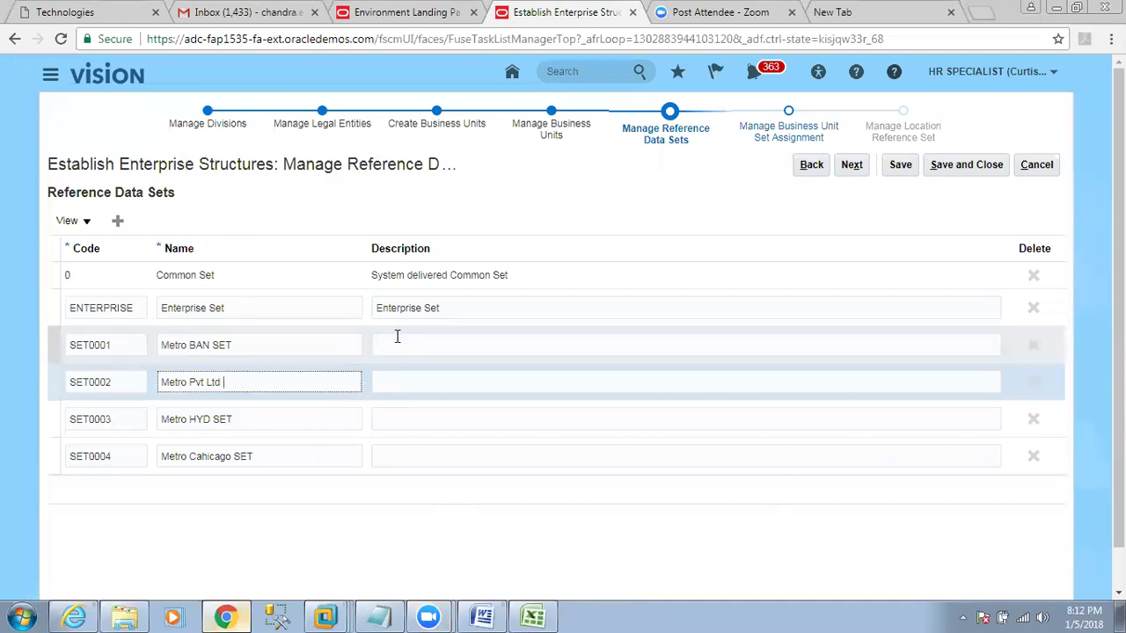
left_click(500, 278)
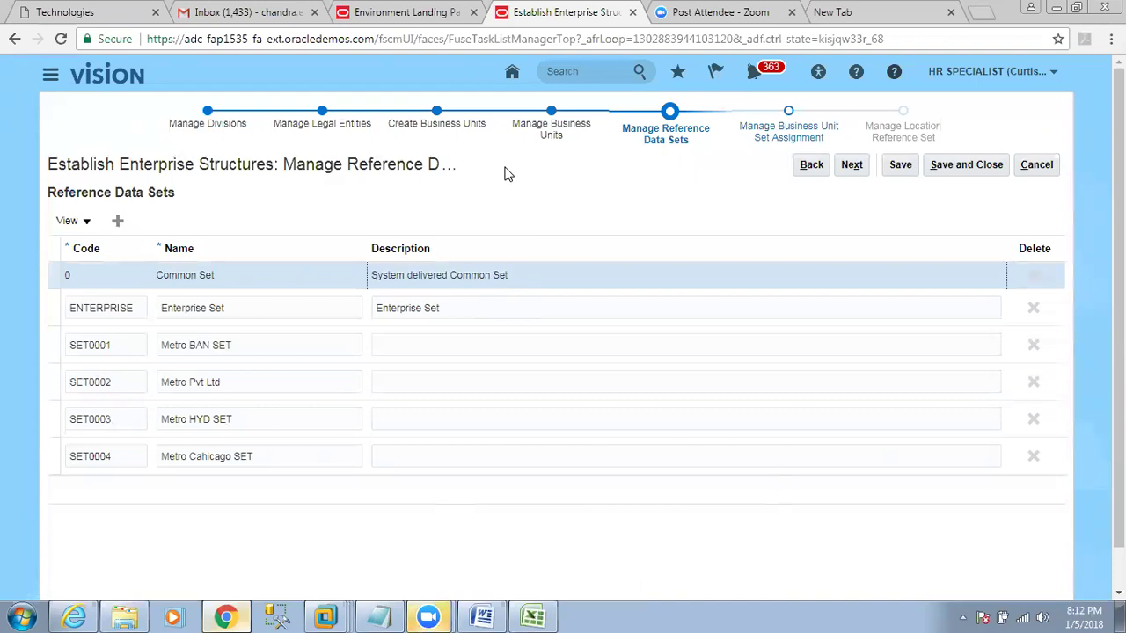
left_click(533, 616)
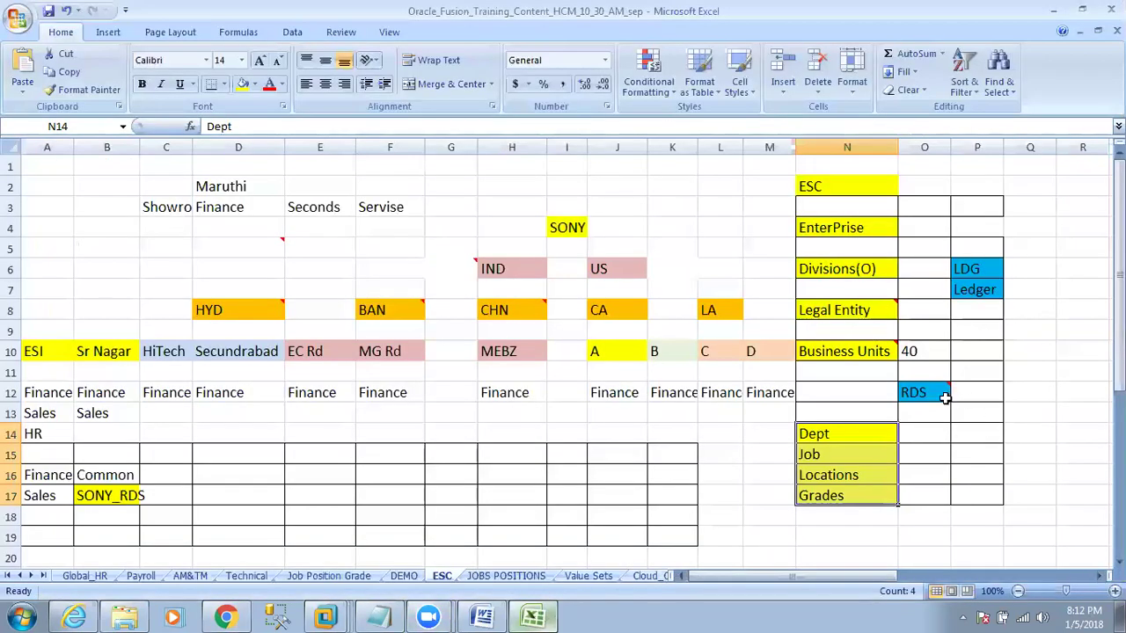
Select the Dept cell in Excel, then return to Oracle's Manage Reference Data Sets and select Common Set.
left_click(876, 428)
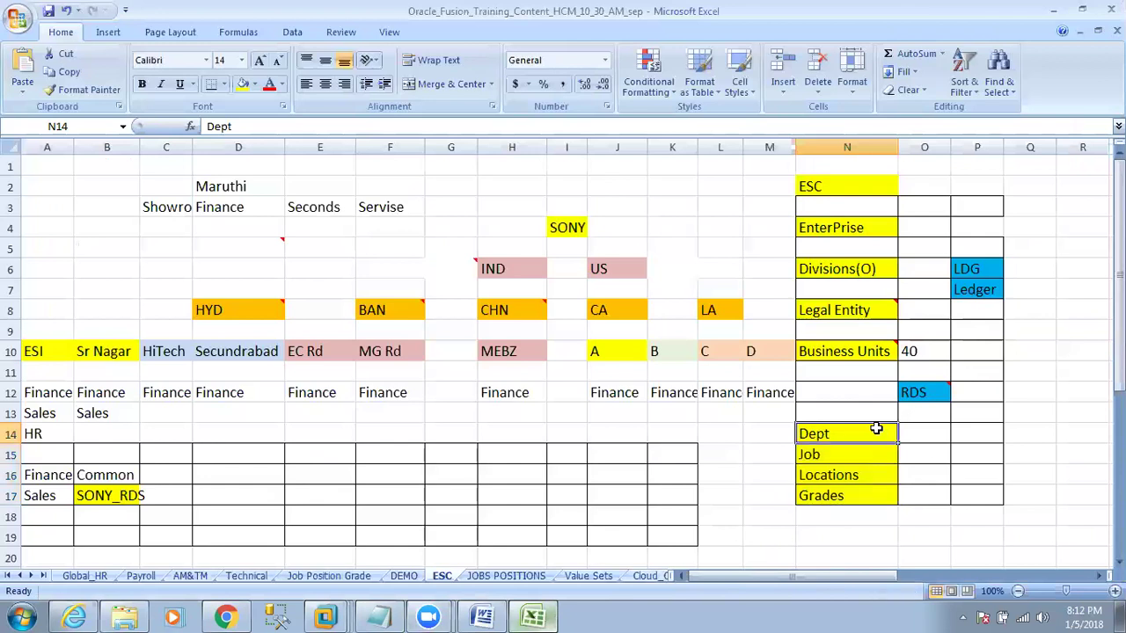
left_click(226, 616)
left_click(219, 275)
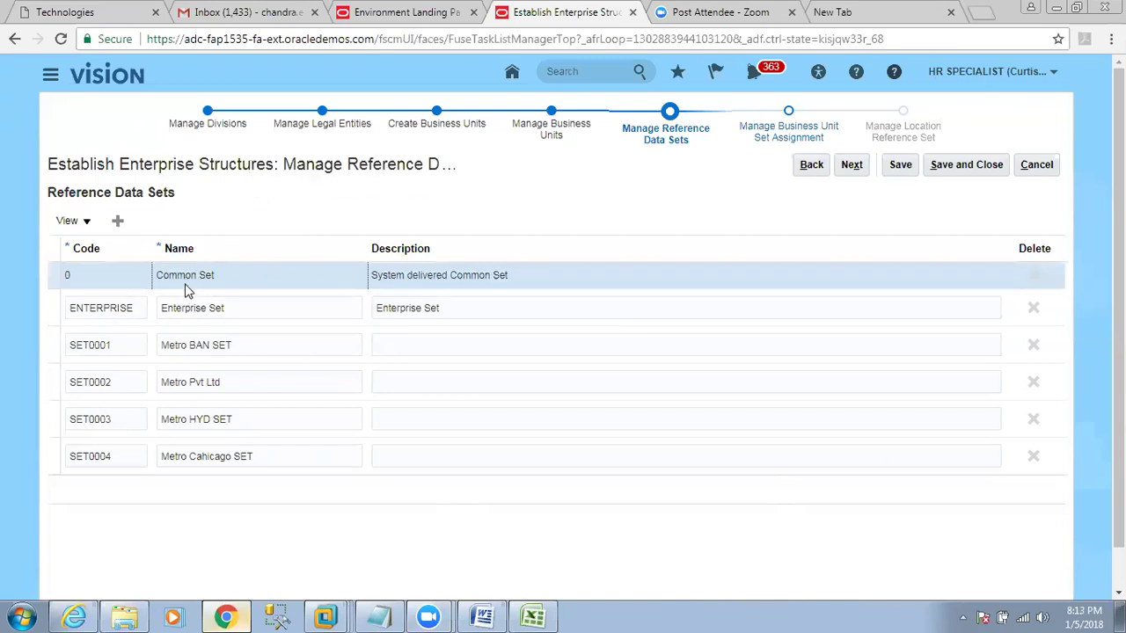
Point out BAN in the Metro BAN SET name and the Common Set row, then return to Excel.
left_click(189, 345)
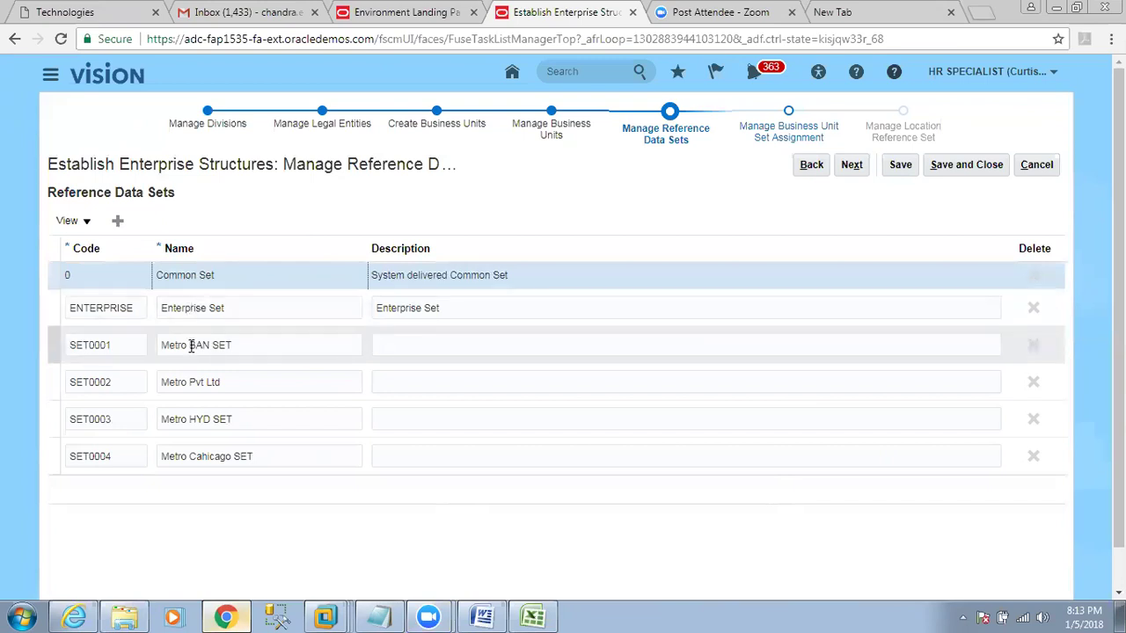
double_click(197, 345)
left_click(208, 276)
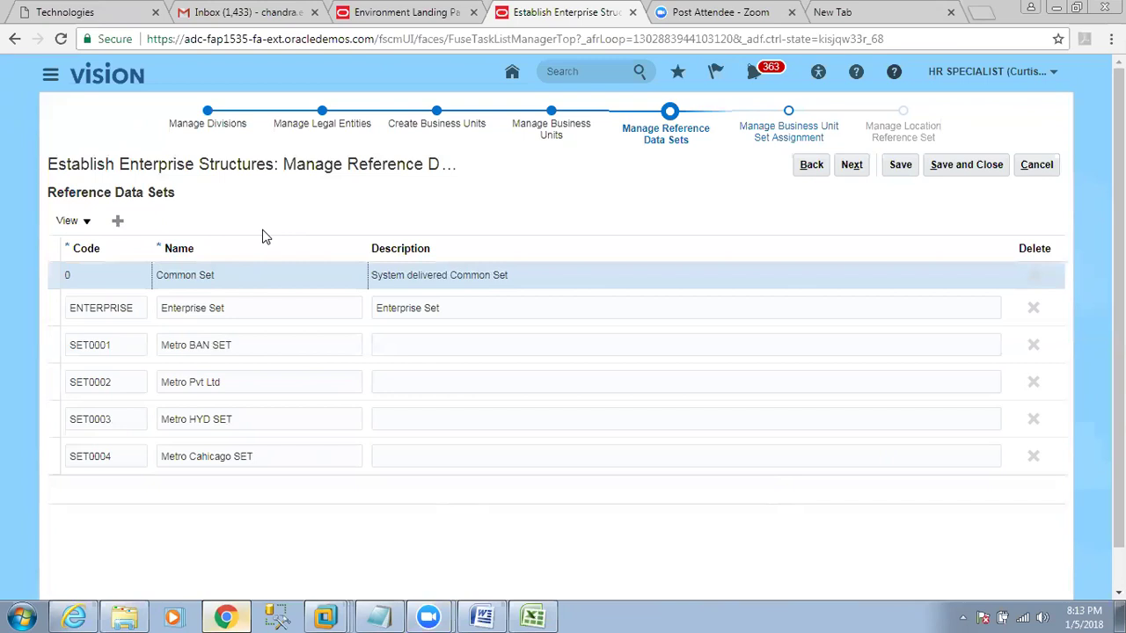
left_click(532, 616)
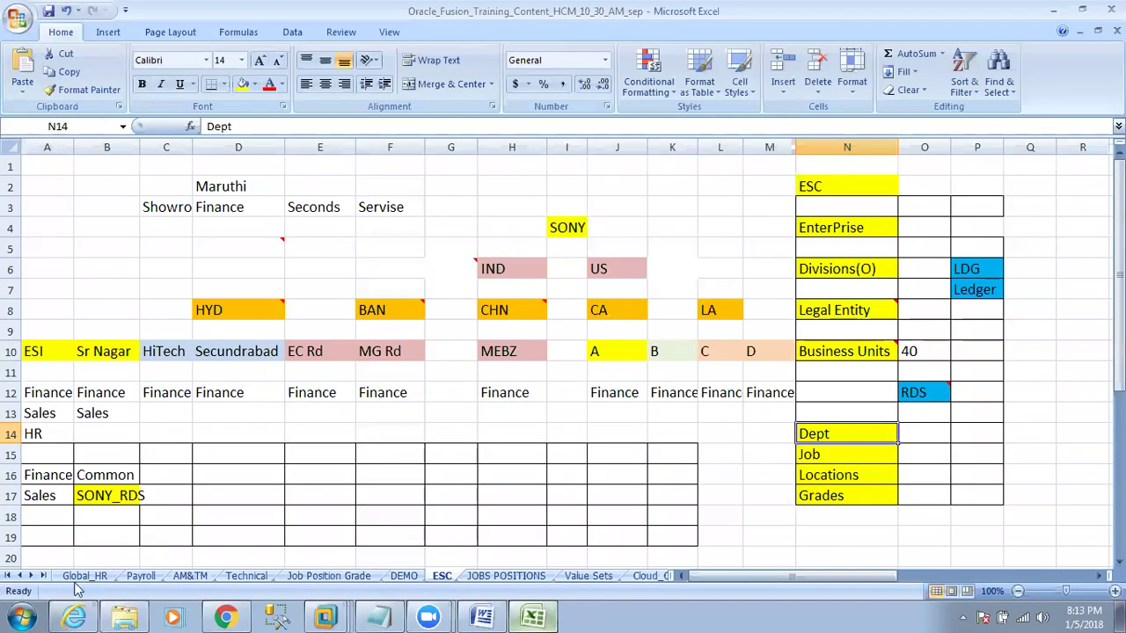
On the Global_HR sheet, mark the Define Reference Data Set, Business Units, Departments and Define ESC steps.
left_click(83, 576)
left_click_drag(40, 356, 126, 352)
left_click_drag(51, 531, 161, 529)
left_click_drag(40, 554, 117, 554)
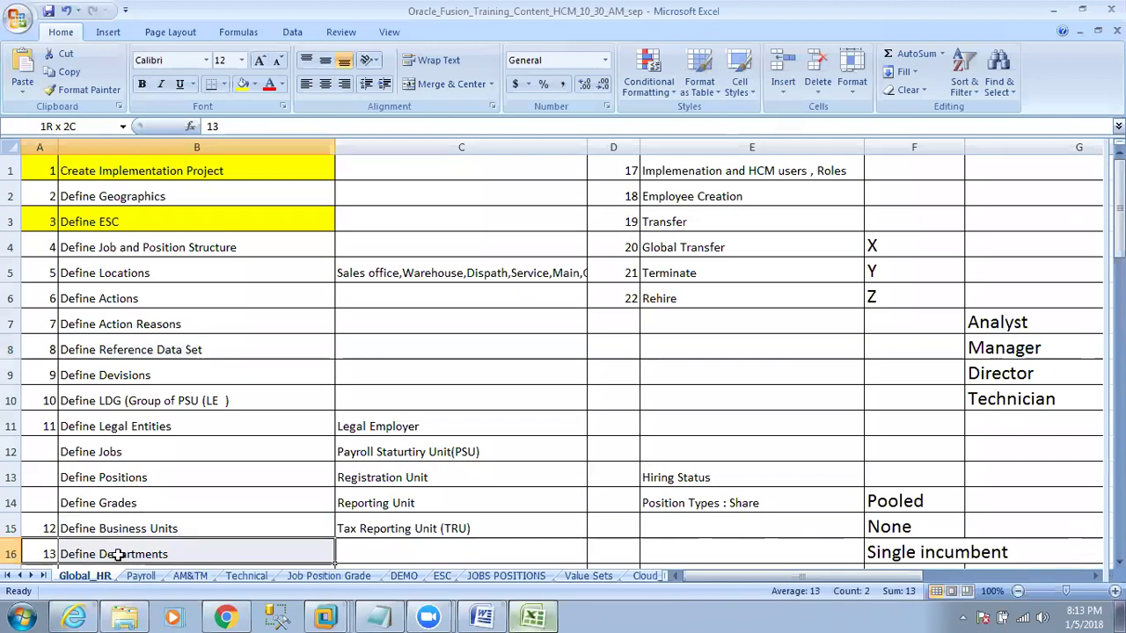
left_click_drag(40, 526, 139, 519)
left_click(51, 222)
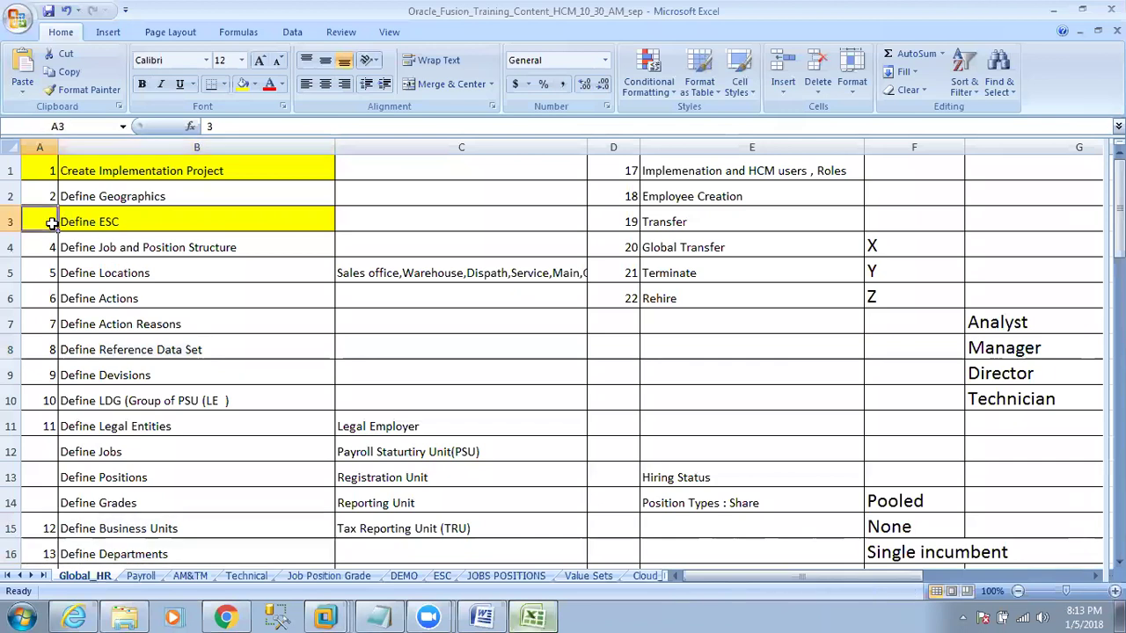
left_click_drag(51, 223, 80, 222)
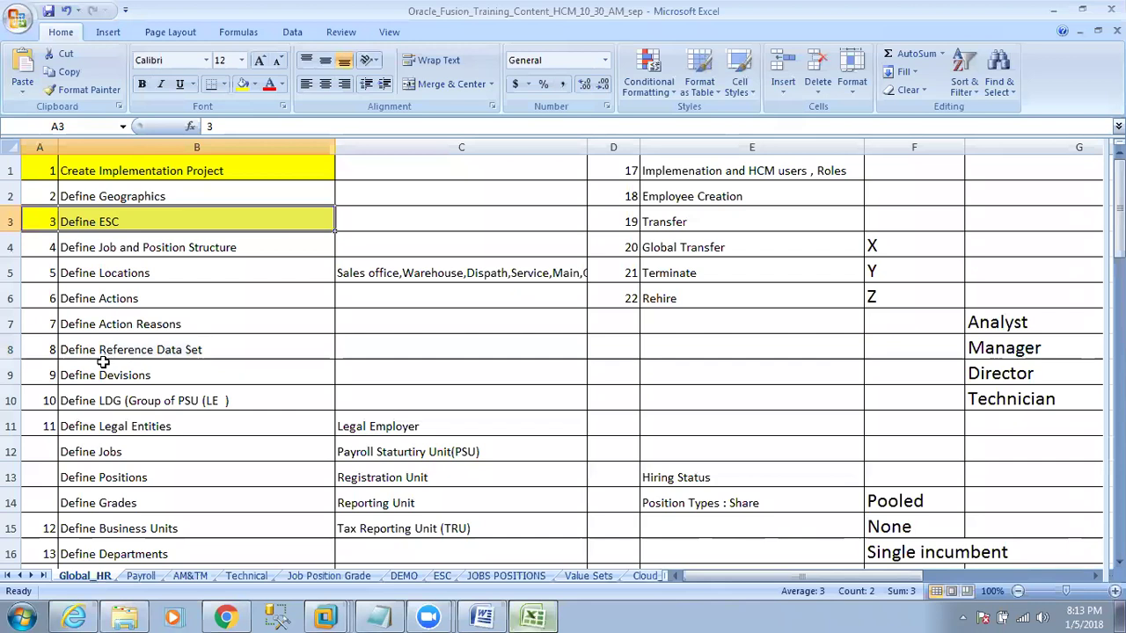
Advance Oracle's wizard to Manage Business Unit Set Assignment, then switch back to the Excel workbook.
left_click(224, 618)
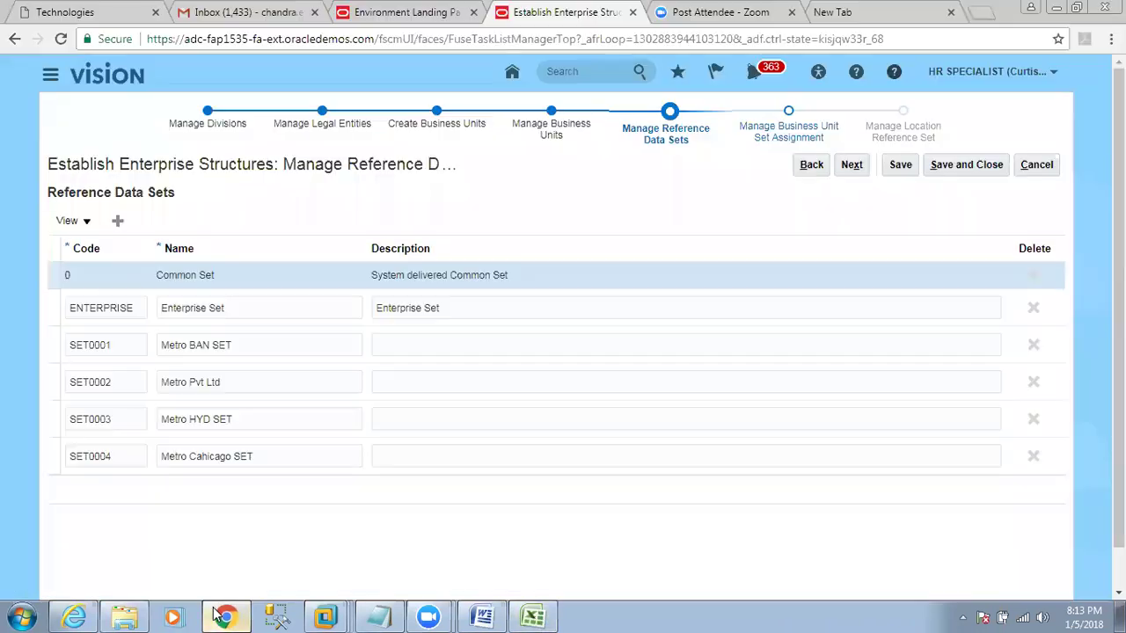
left_click(850, 172)
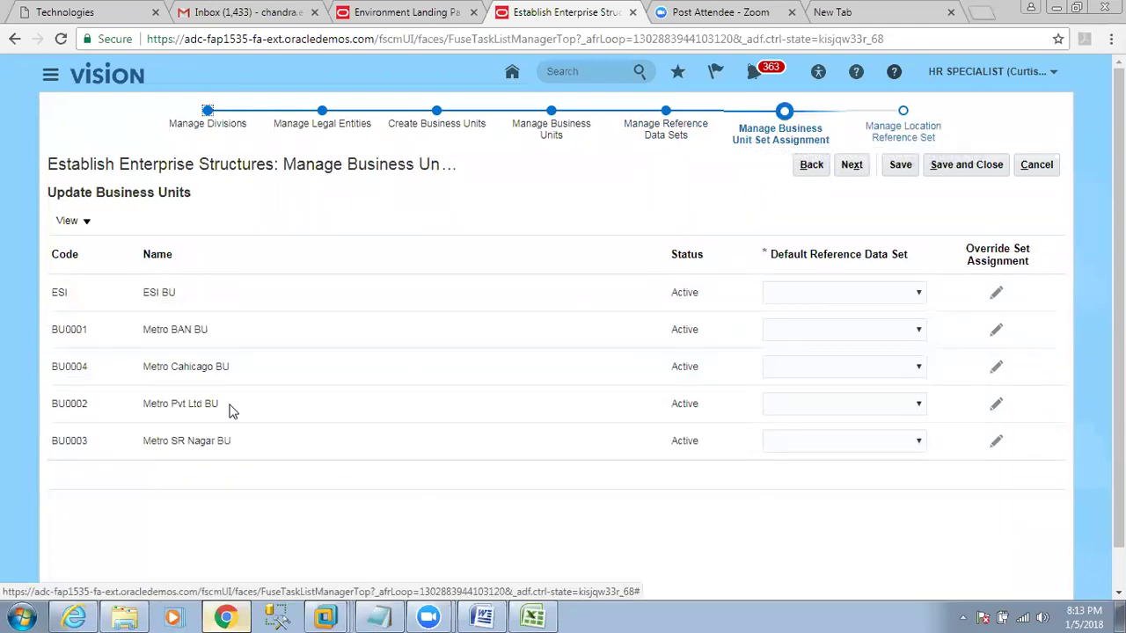
left_click(528, 616)
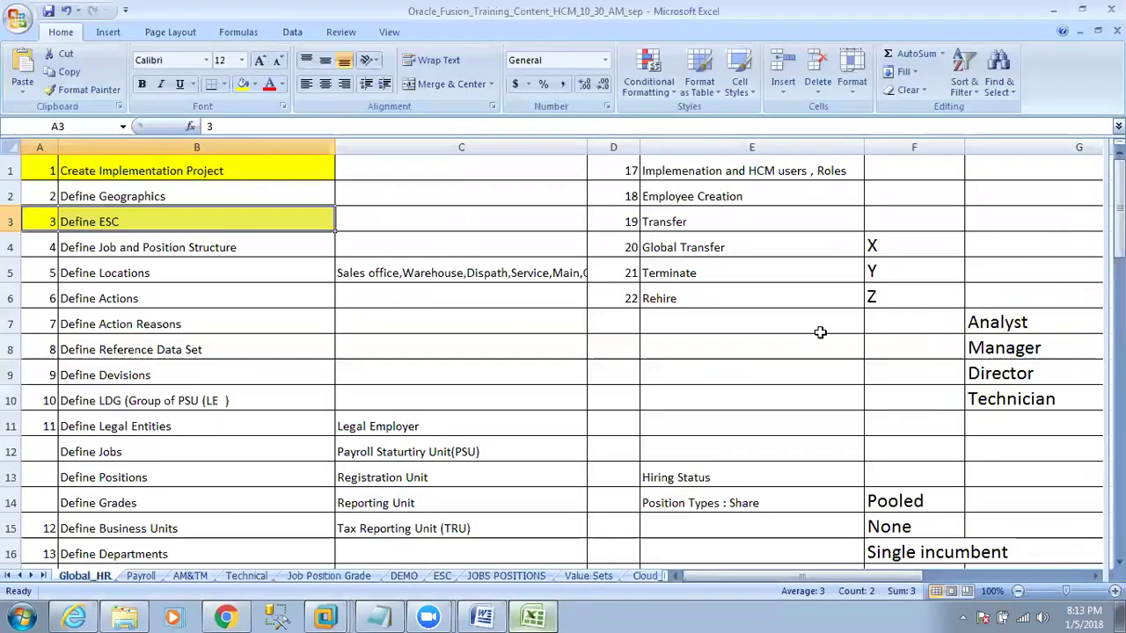
On the ESC sheet, read the RDS note and Business Units entry, then return to Oracle.
left_click(441, 576)
left_click(932, 392)
left_click(864, 351)
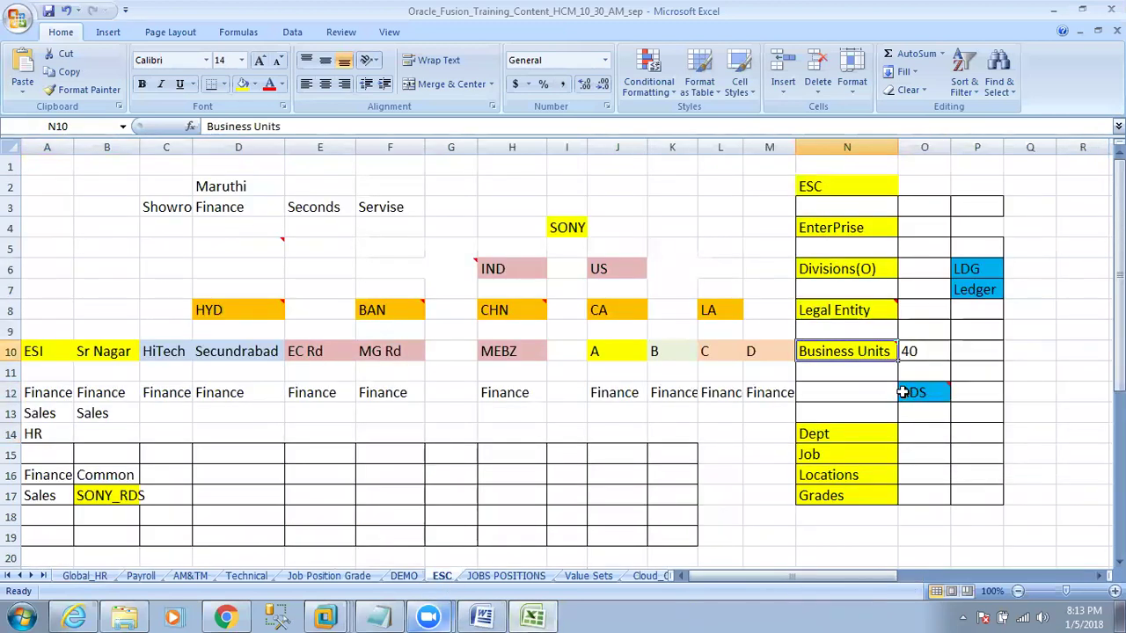
left_click(921, 405)
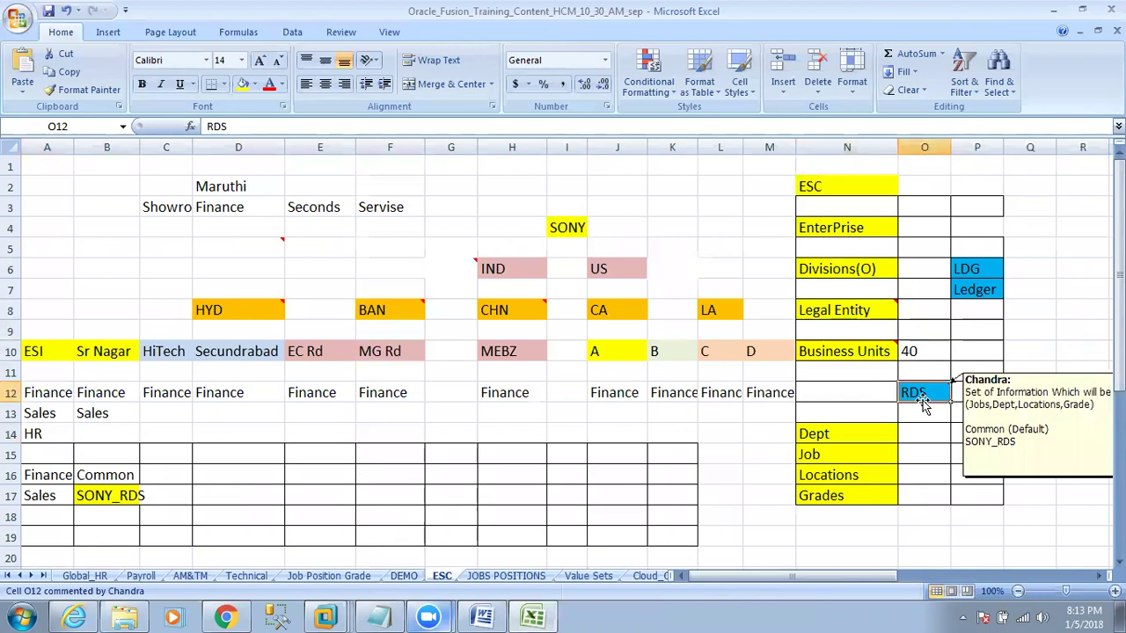
left_click(866, 353)
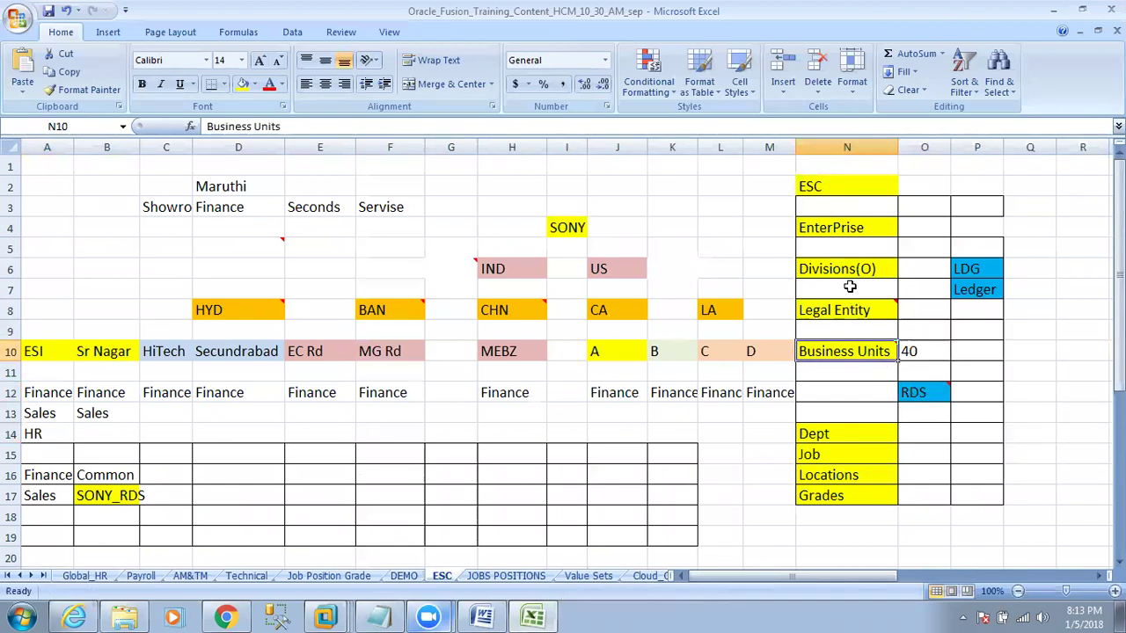
left_click(226, 616)
Assign Common Set to ESI, Metro BAN, Cahicago, Pvt Ltd and SR Nagar BUs, then continue.
left_click(917, 292)
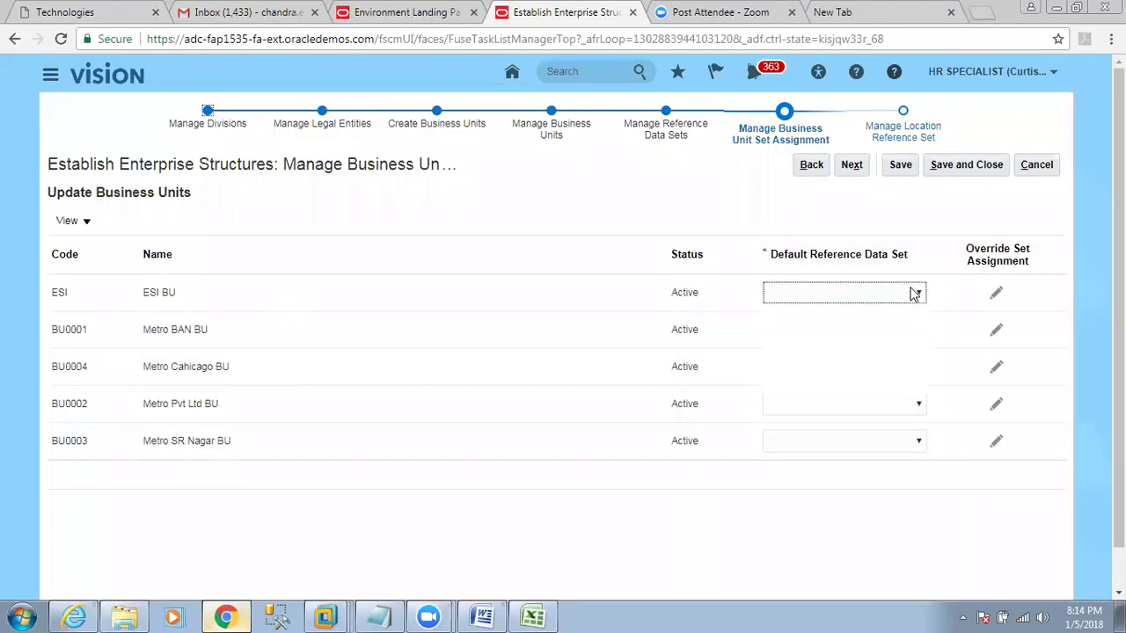
left_click(835, 336)
left_click(844, 329)
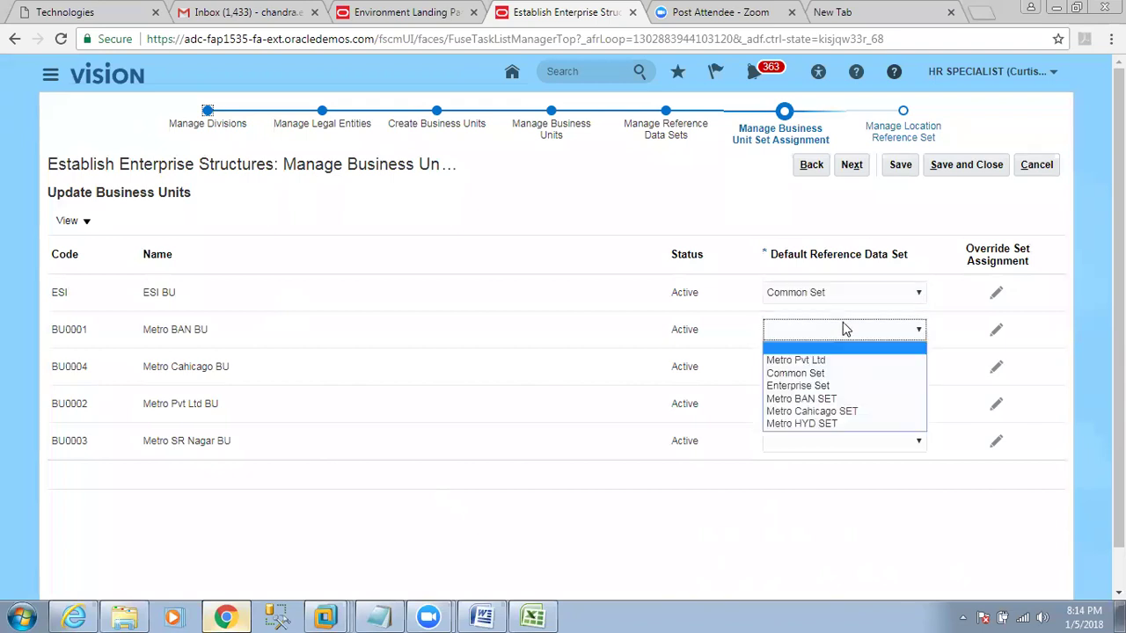
left_click(828, 372)
left_click(827, 411)
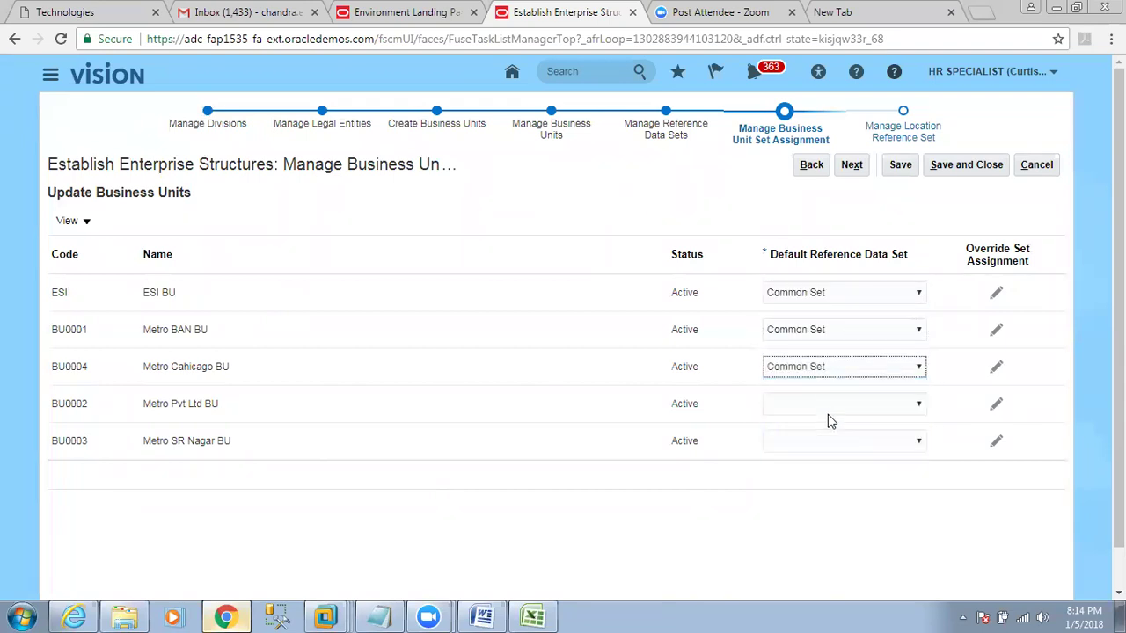
left_click(828, 410)
left_click(826, 447)
left_click(827, 441)
left_click(809, 483)
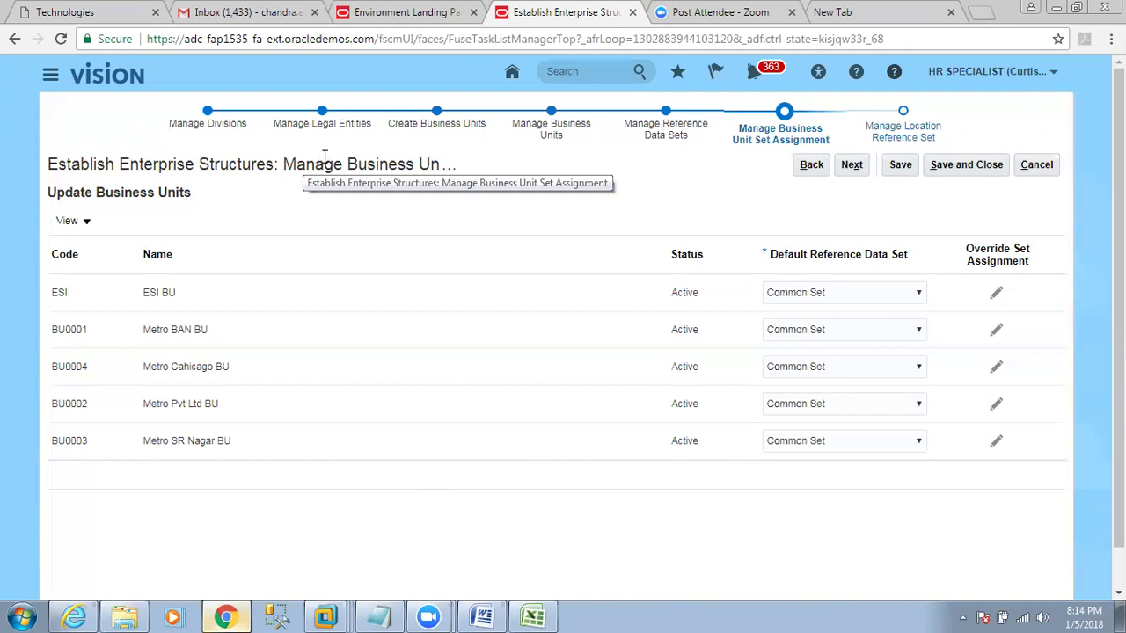
left_click(851, 167)
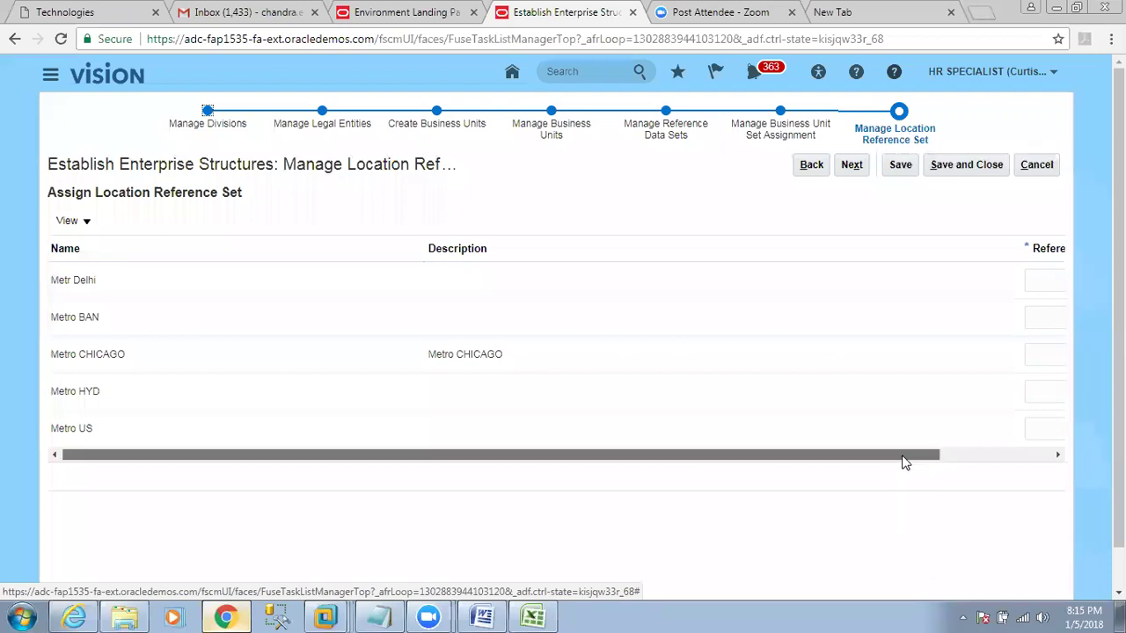
Assign Common Set to locations Metr Delhi, Metro BAN, CHICAGO, HYD and US, then proceed to review.
left_click_drag(905, 456, 1025, 457)
left_click(1024, 283)
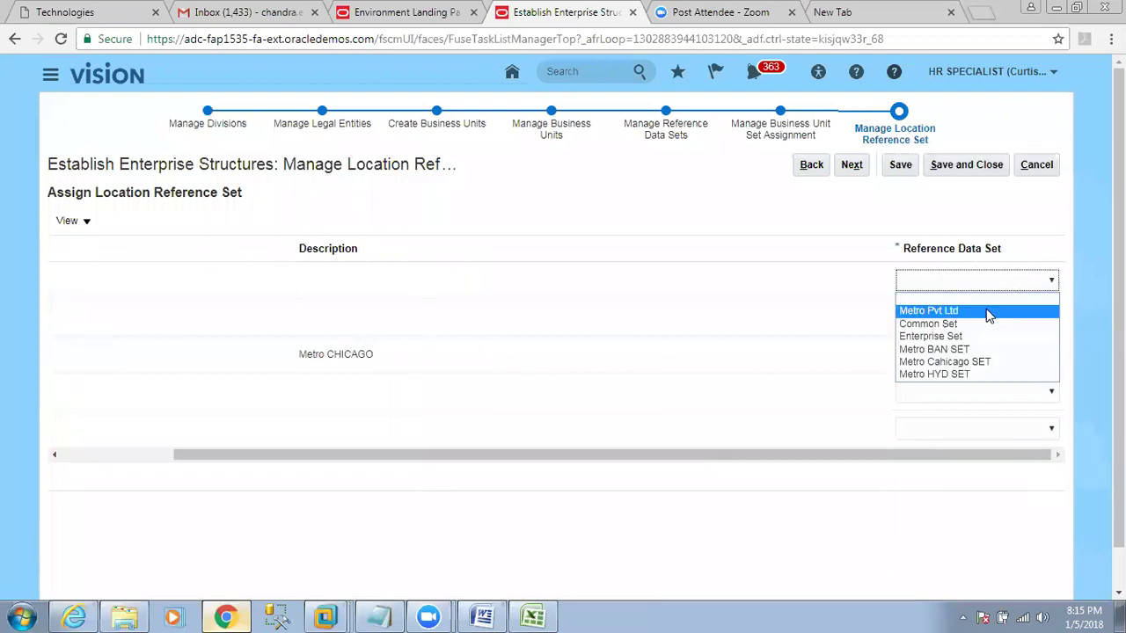
left_click(987, 323)
left_click(977, 317)
left_click(971, 362)
left_click(972, 355)
left_click(974, 396)
left_click(982, 392)
left_click(974, 434)
left_click(977, 431)
left_click(965, 475)
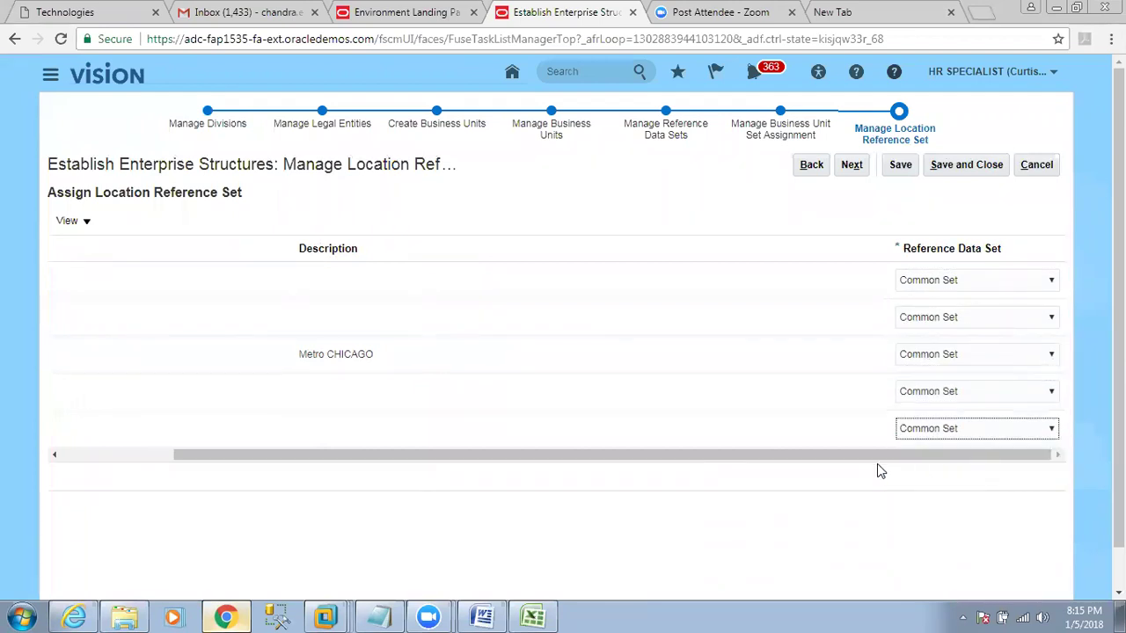
left_click_drag(876, 463, 528, 463)
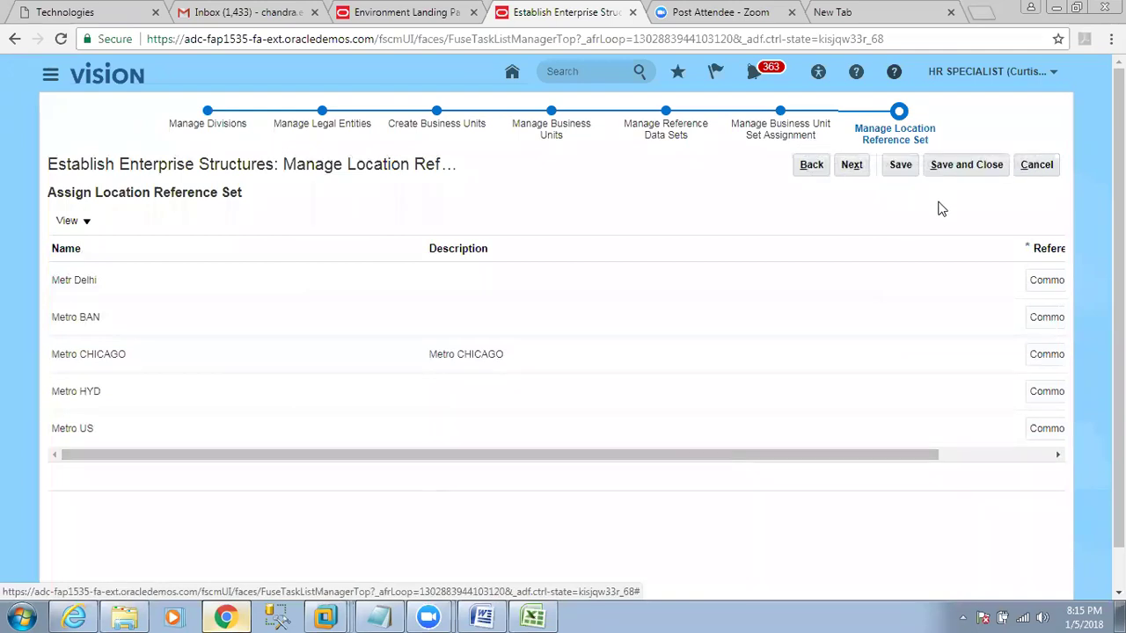
left_click(851, 165)
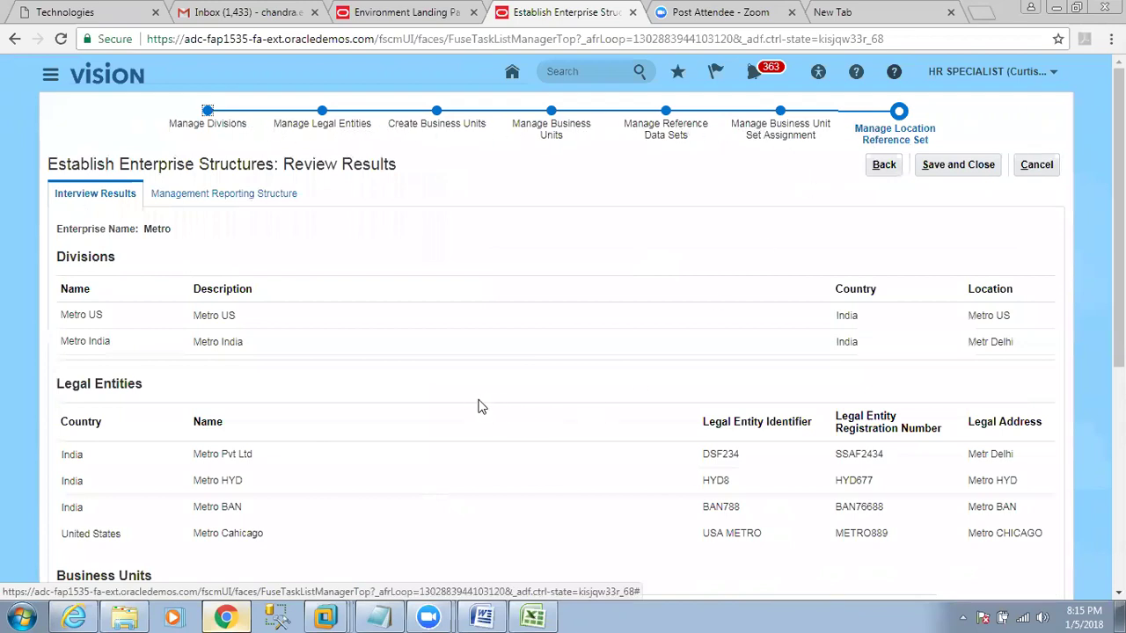
Review enterprise Metro's legal entities, business units and reference data sets, then open the Management Reporting Structure tab.
left_click_drag(145, 230, 169, 231)
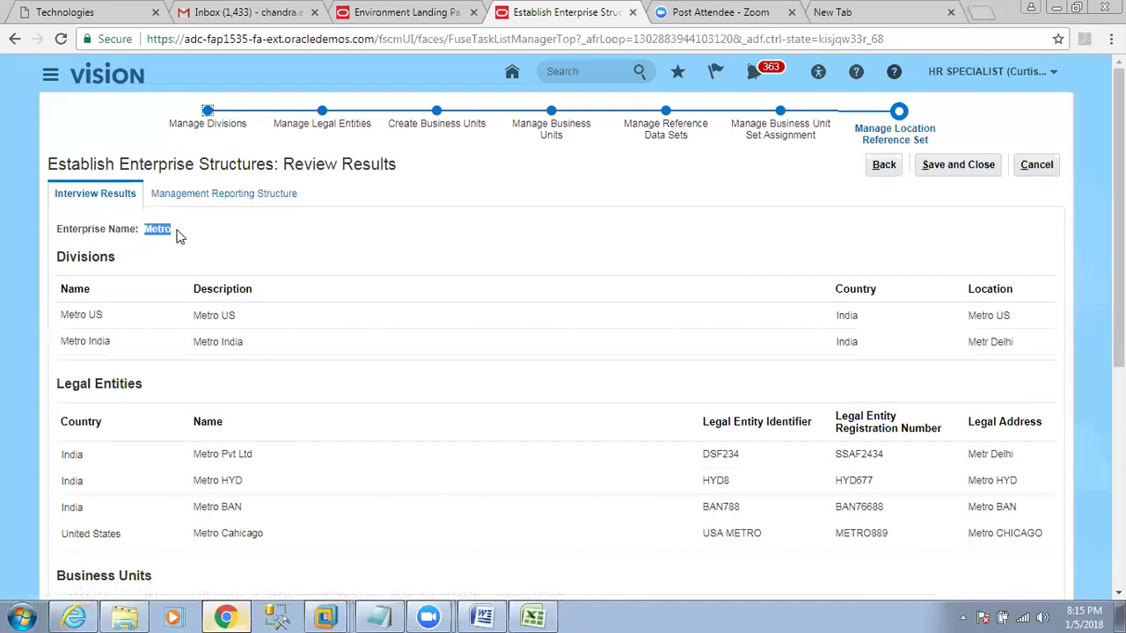
left_click_drag(62, 256, 119, 260)
scroll(83, 335, "down", 2)
left_click_drag(58, 219, 144, 223)
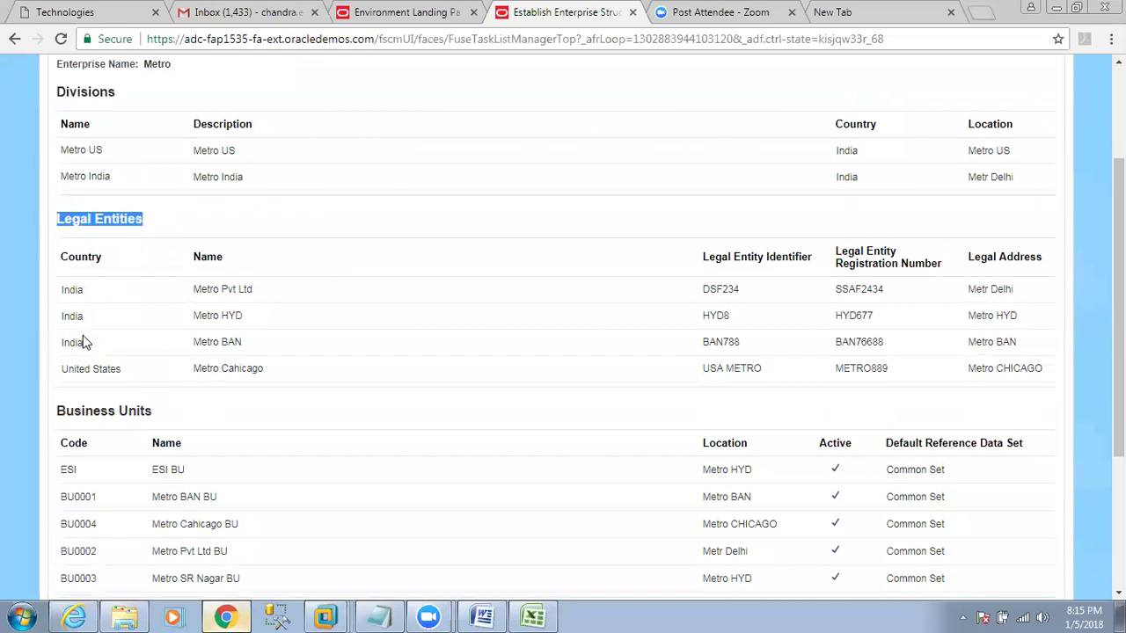
scroll(83, 370, "down", 2)
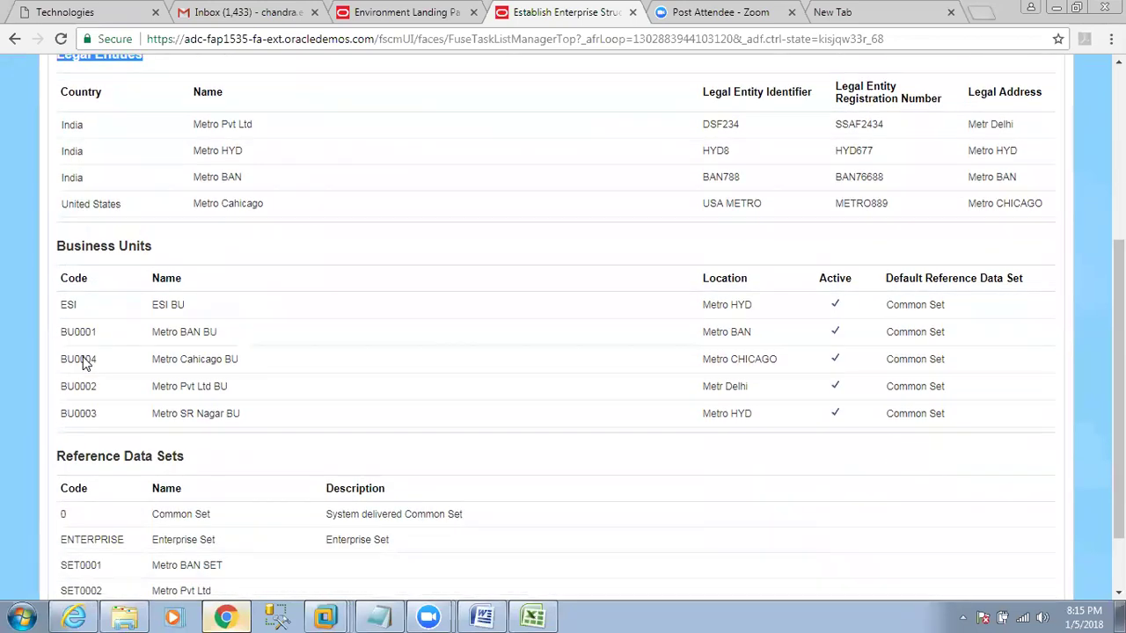
left_click_drag(59, 250, 153, 249)
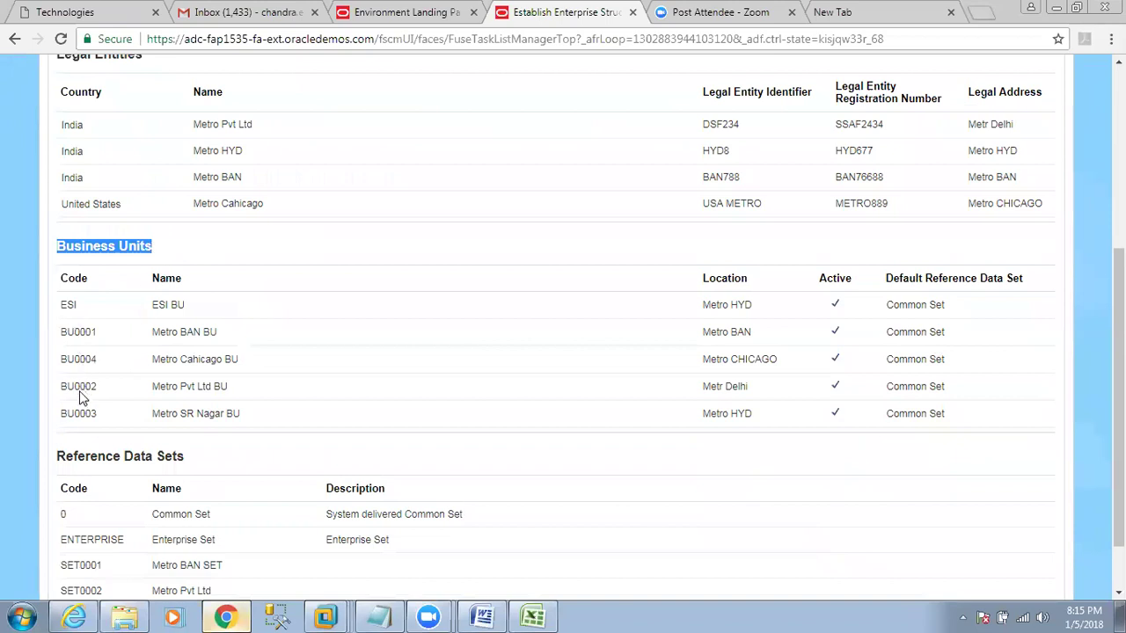
scroll(86, 422, "down", 1)
left_click_drag(58, 384, 193, 396)
scroll(287, 383, "up", 1)
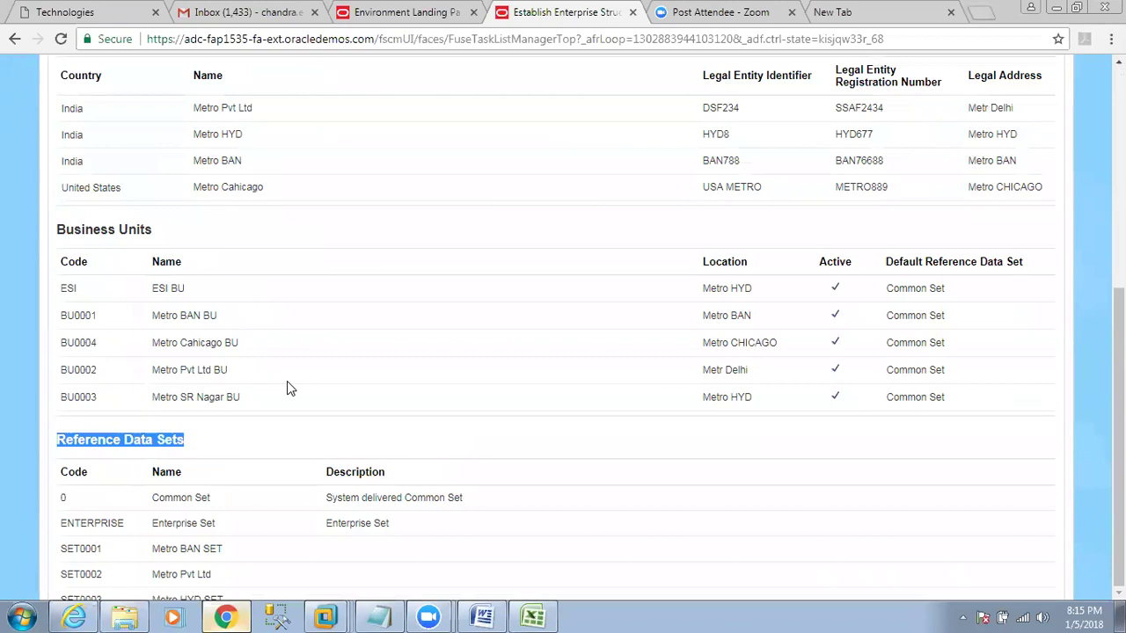
scroll(226, 195, "up", 5)
left_click(224, 193)
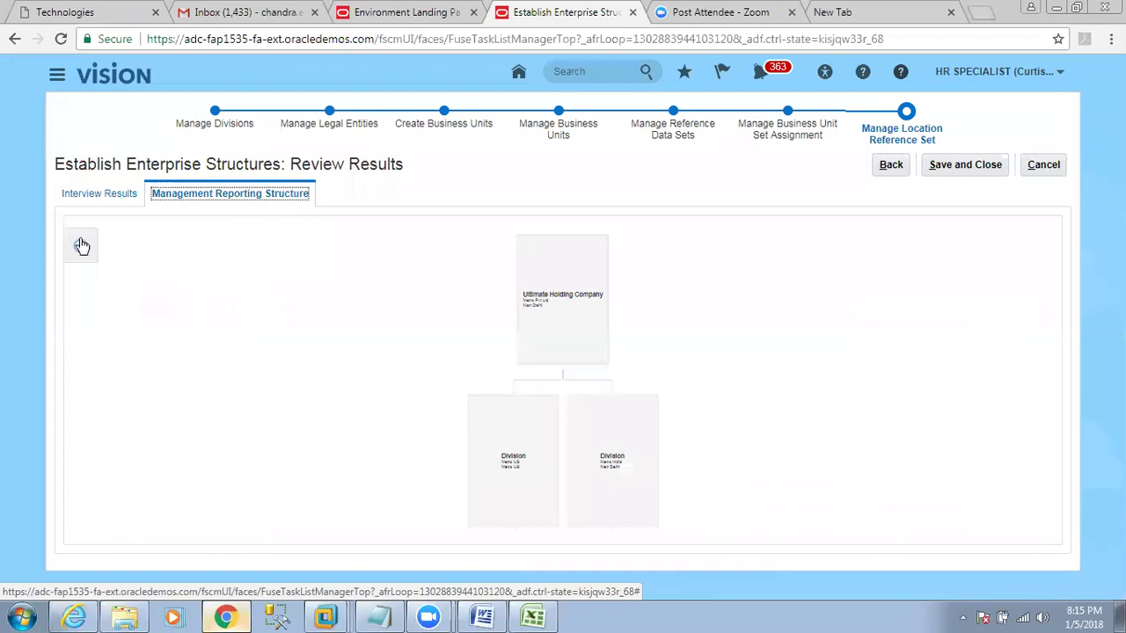
Zoom in on the management reporting chart and switch it to the horizontal layout.
left_click(80, 246)
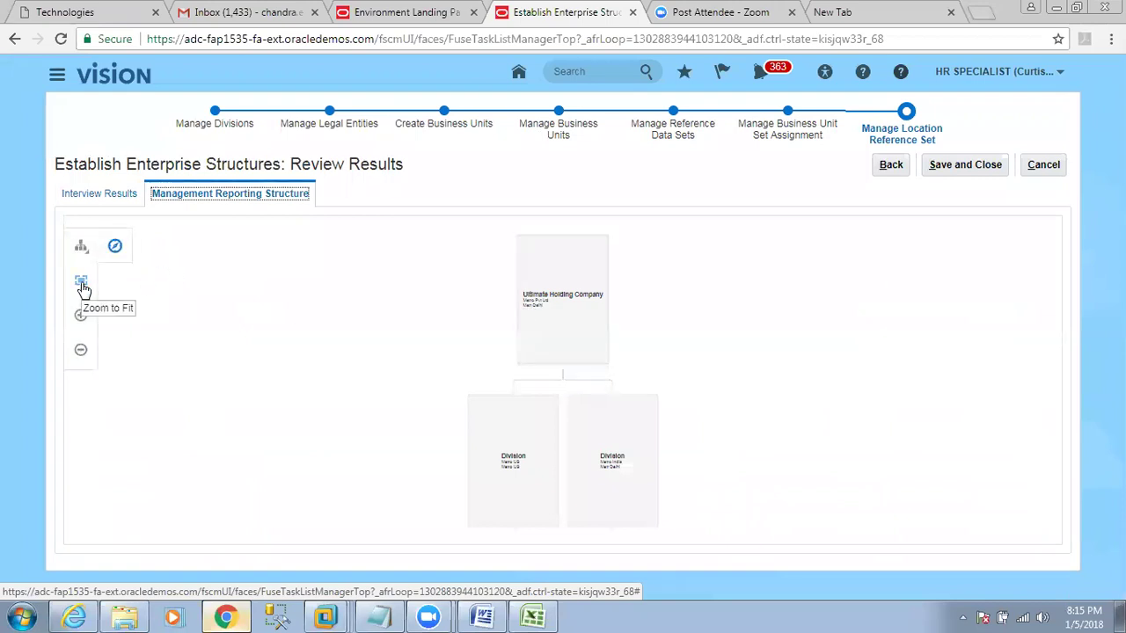
left_click(87, 321)
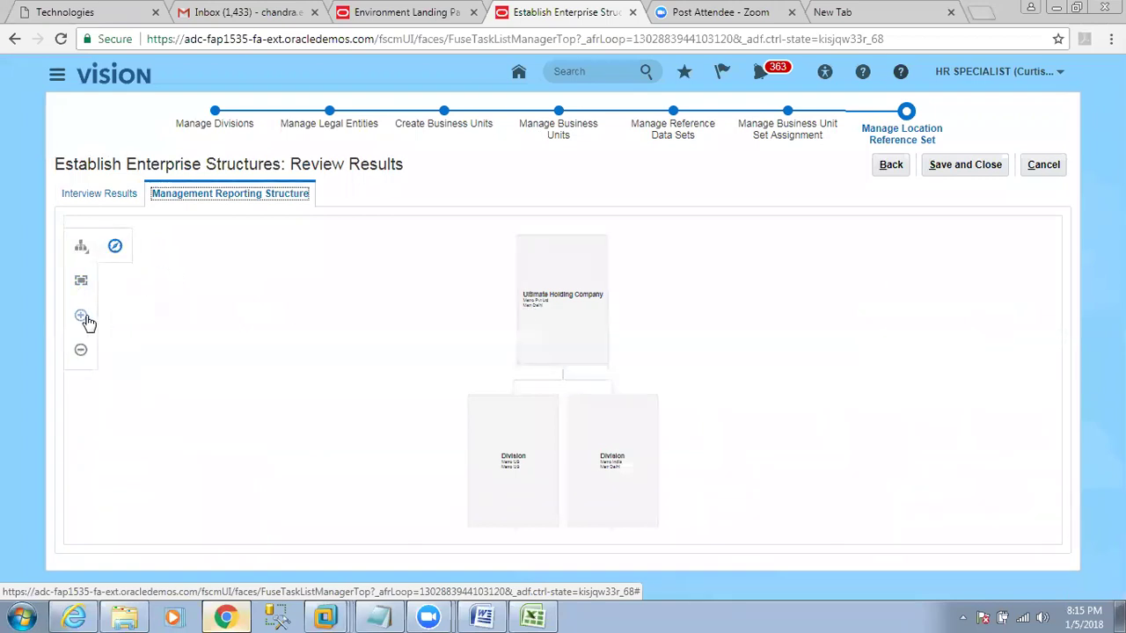
left_click(83, 248)
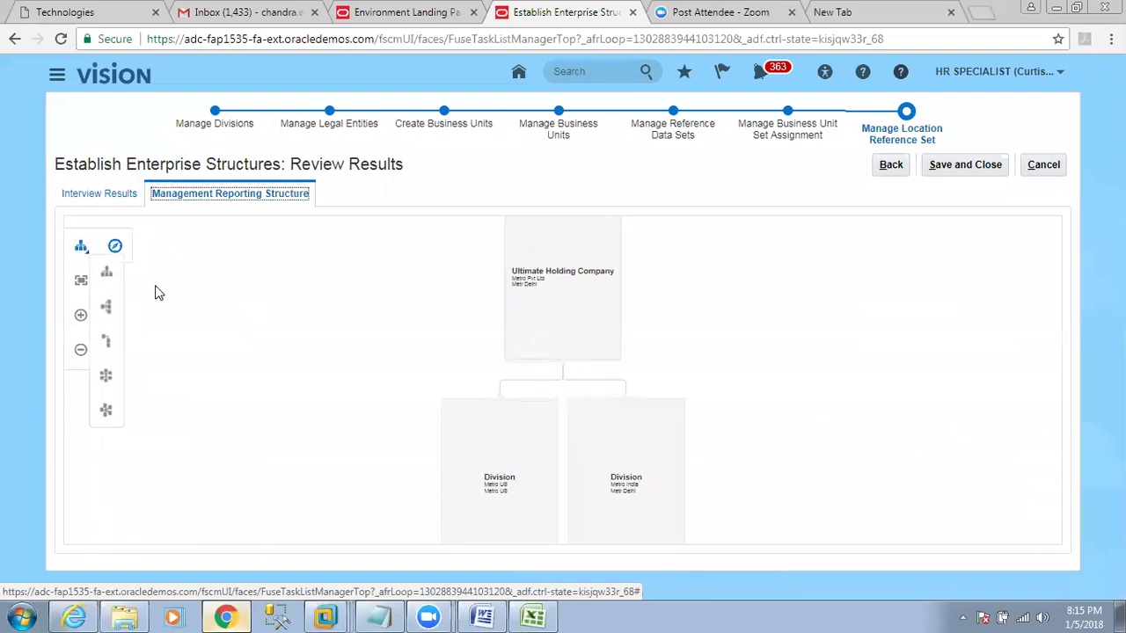
left_click(103, 313)
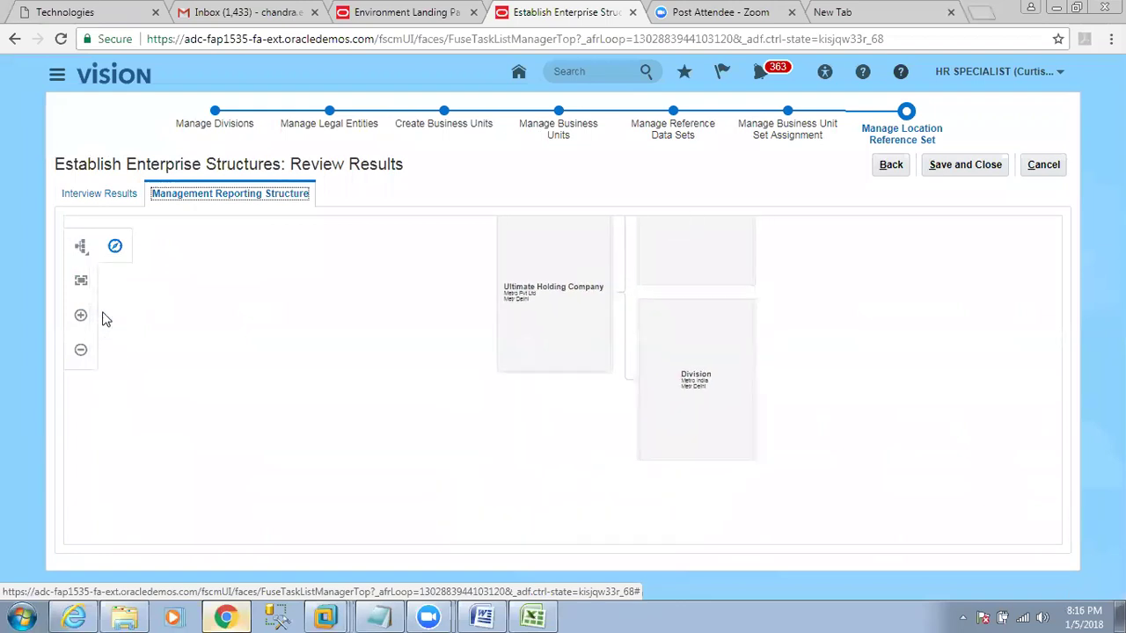
left_click(517, 373)
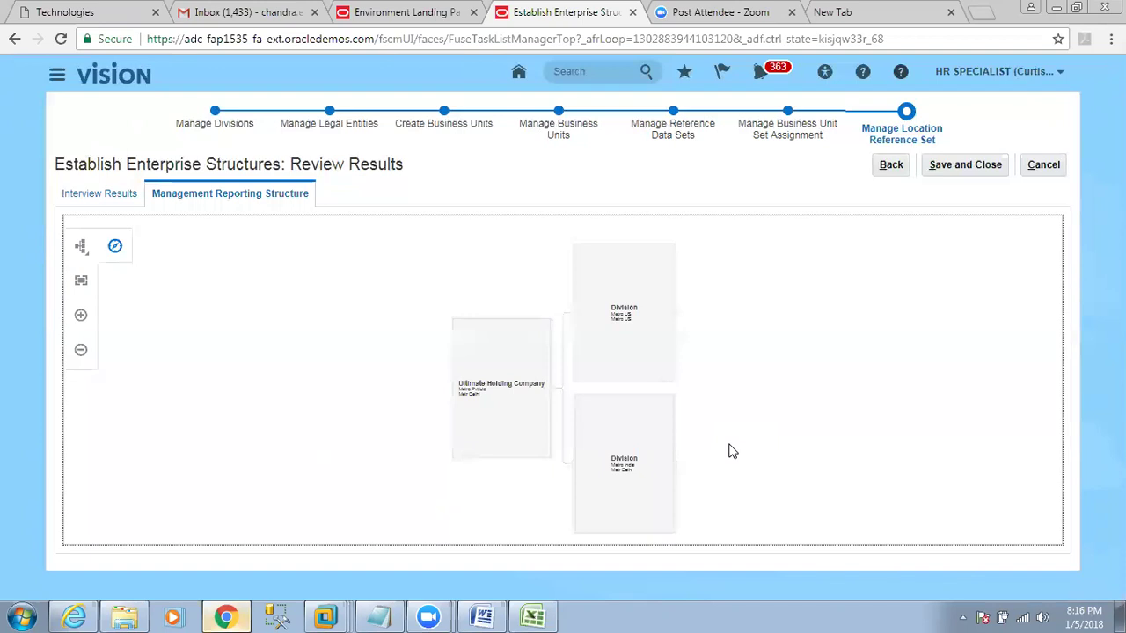
Save and close the Review Results, then bring the Excel ESC sheet to the front.
left_click(950, 170)
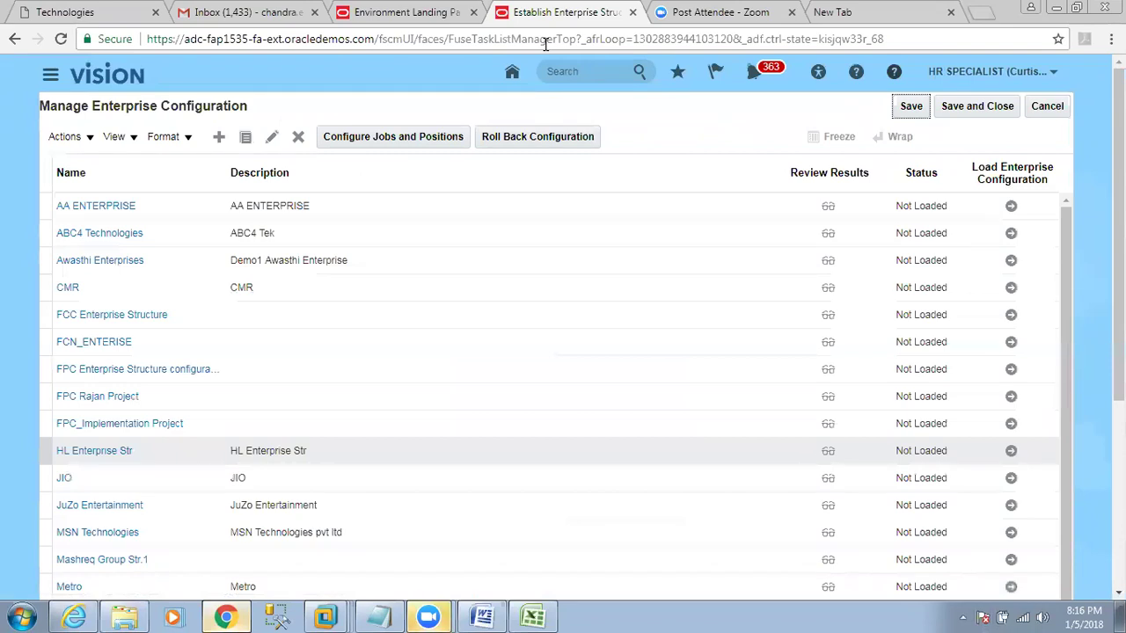
left_click(532, 616)
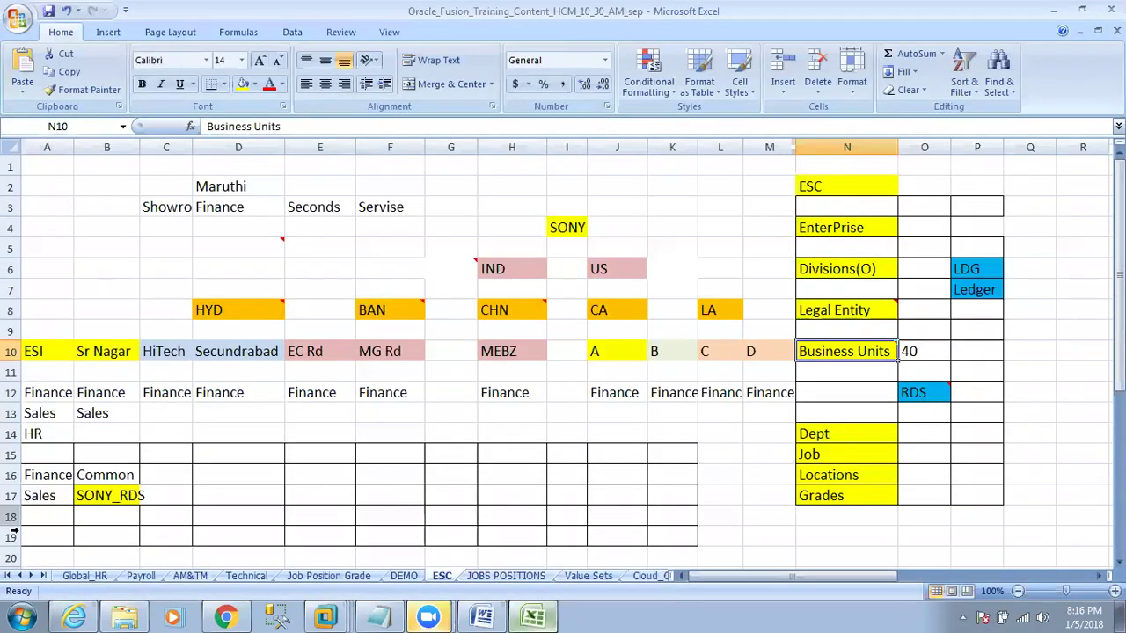
Check the Define Reference Data Set step on the Global_HR sheet, then return to Oracle's configuration list.
left_click(84, 576)
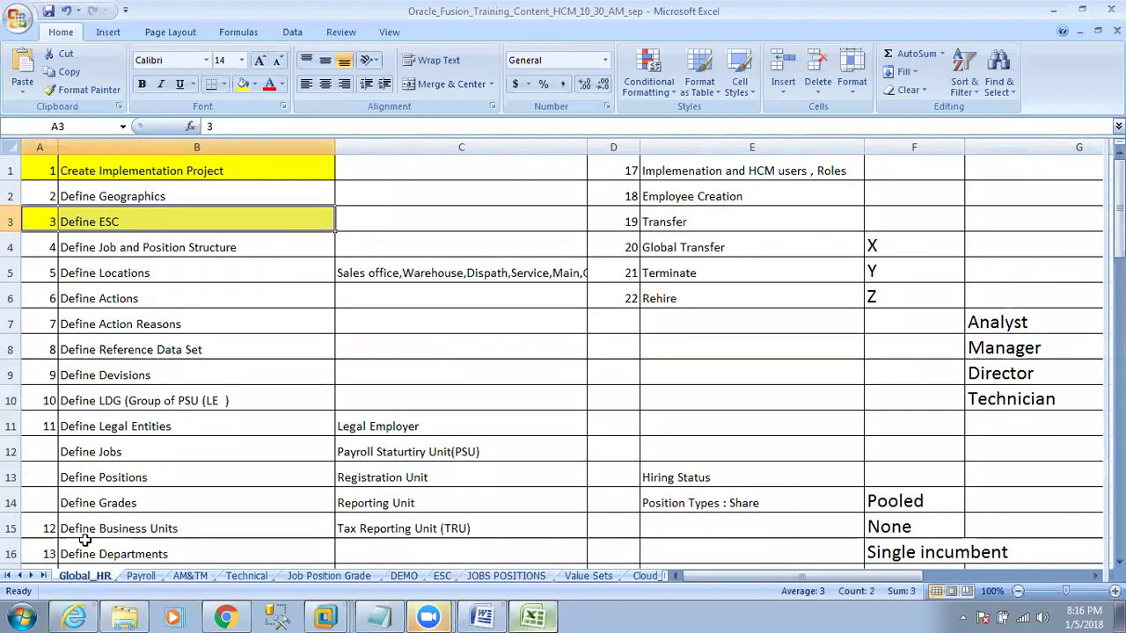
left_click_drag(39, 356, 130, 350)
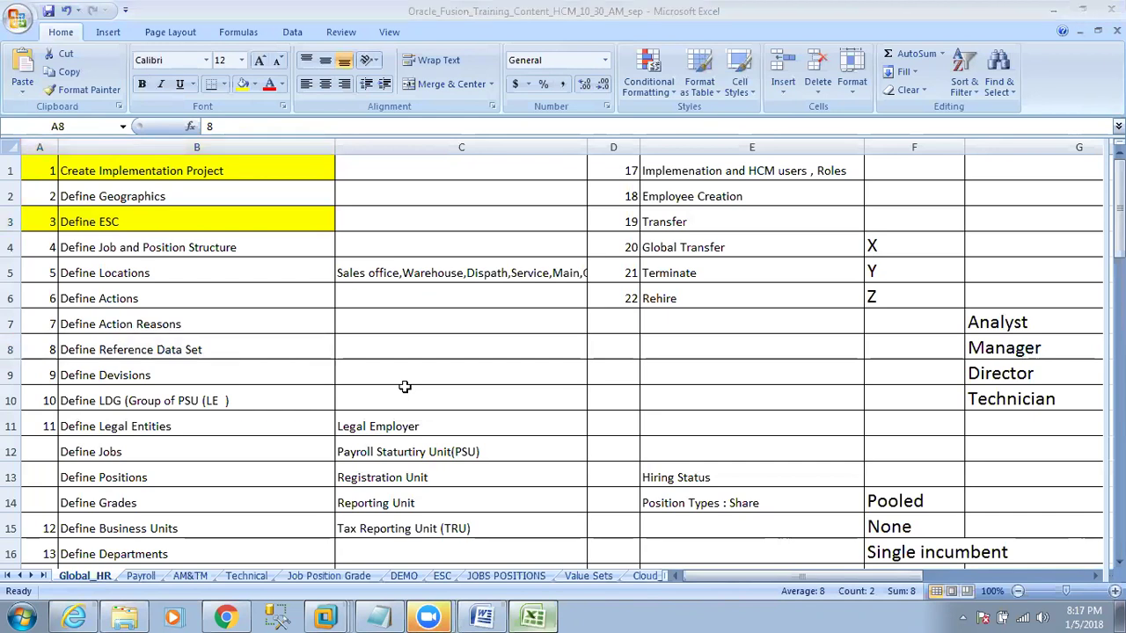
left_click(225, 617)
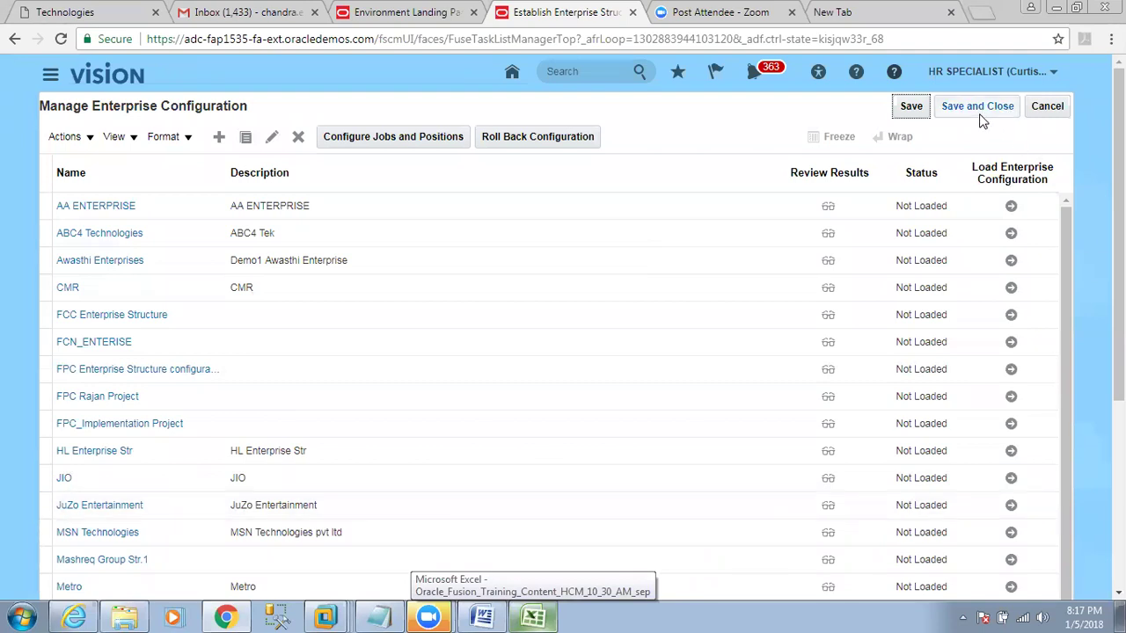
Select the Metro enterprise configuration and launch its Load Enterprise Configuration task.
scroll(563, 352, "down", 3)
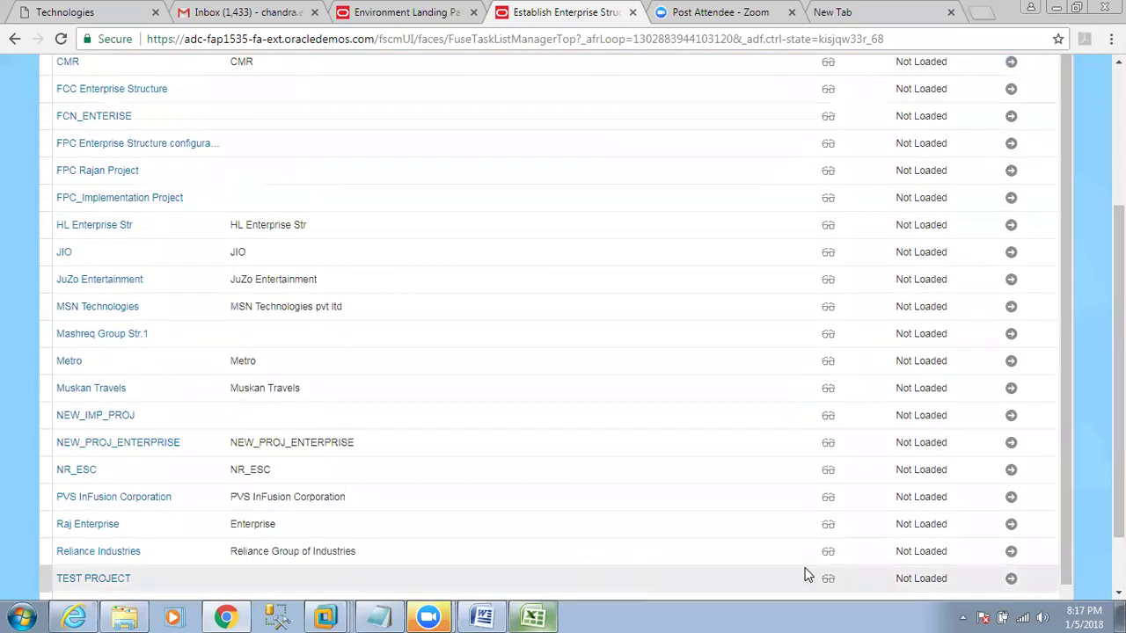
left_click(320, 370)
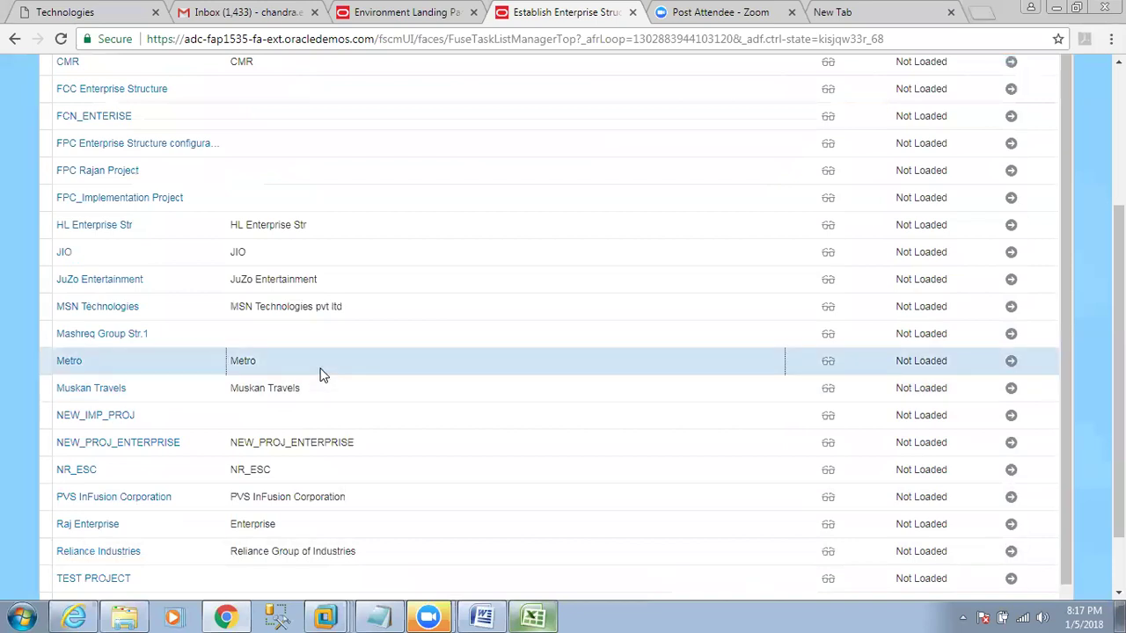
scroll(320, 374, "up", 3)
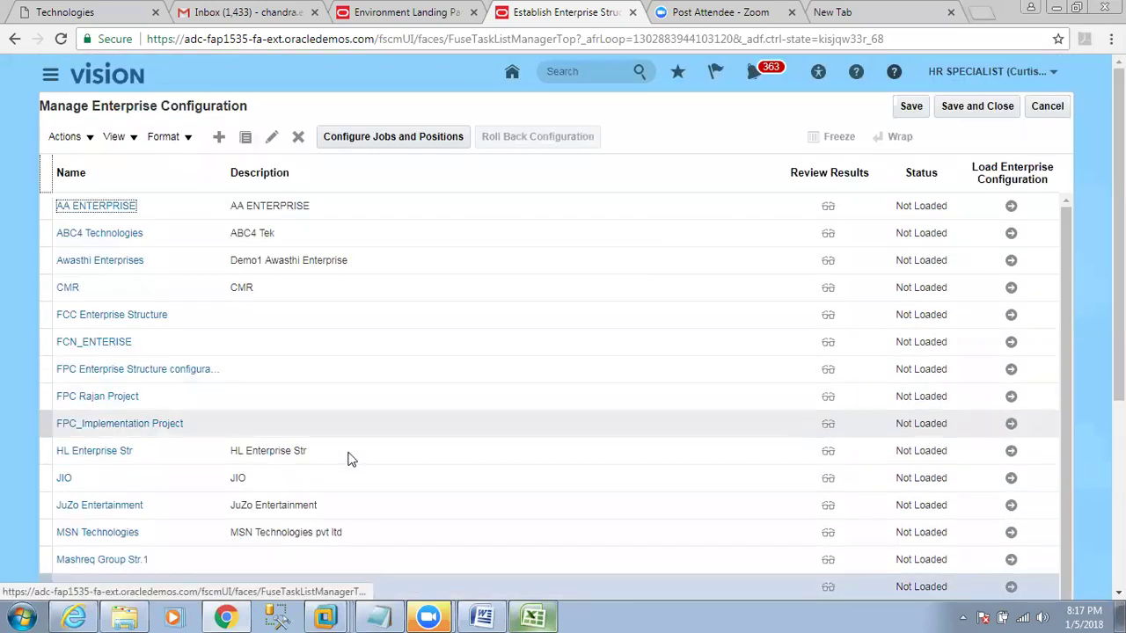
scroll(140, 288, "down", 4)
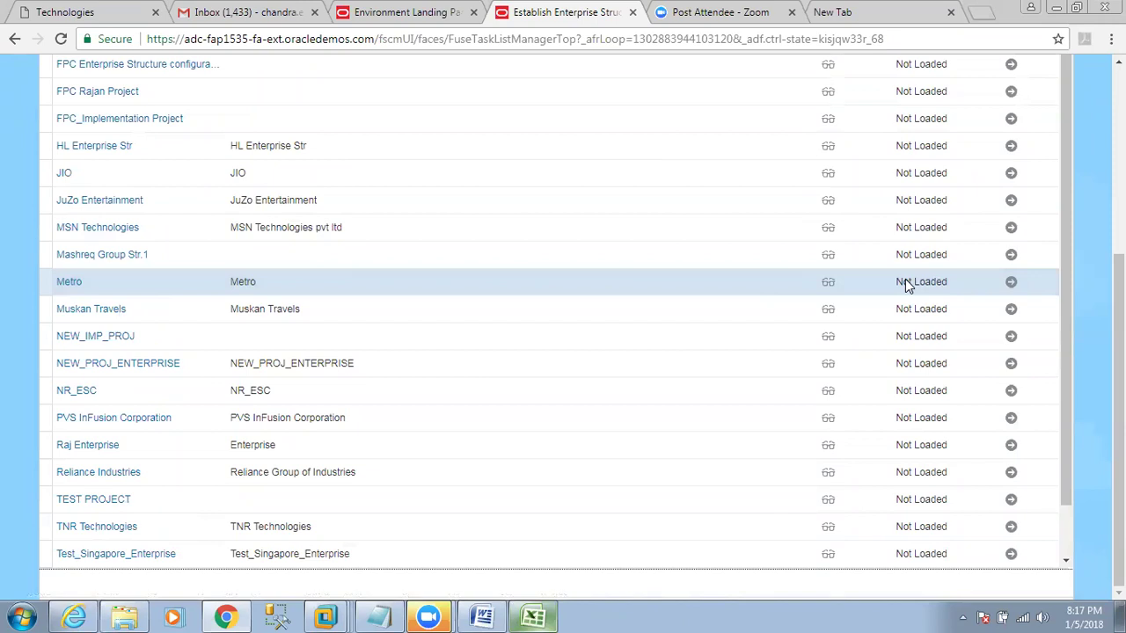
left_click(1011, 284)
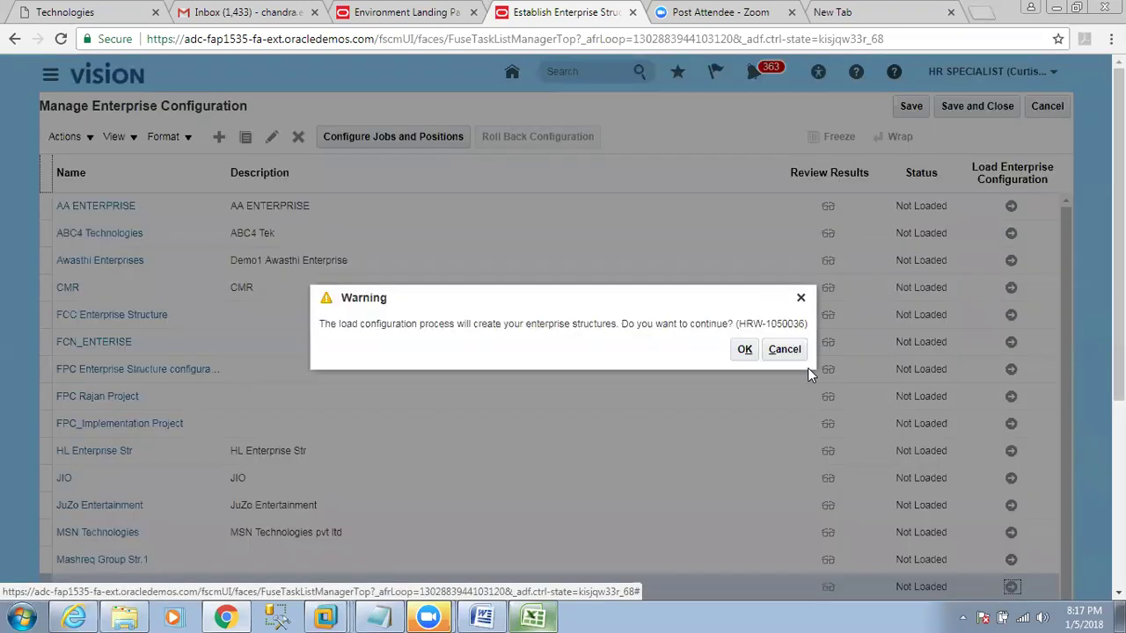
Confirm creating the enterprise structures, then dismiss the missing-address errors after the Metro load fails.
left_click(742, 350)
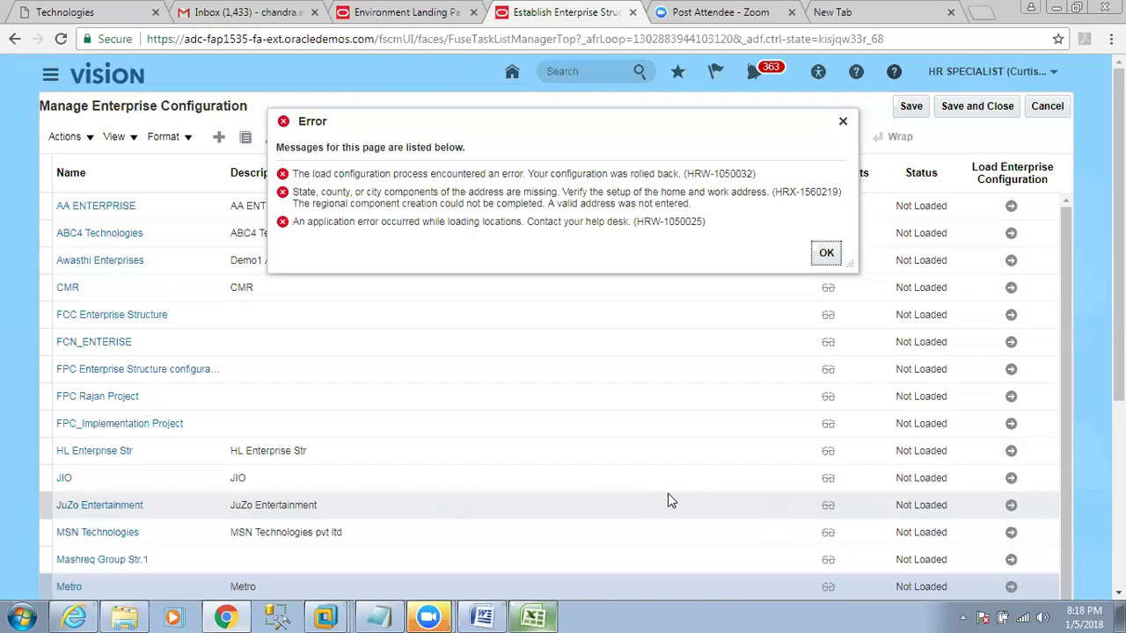
left_click(826, 253)
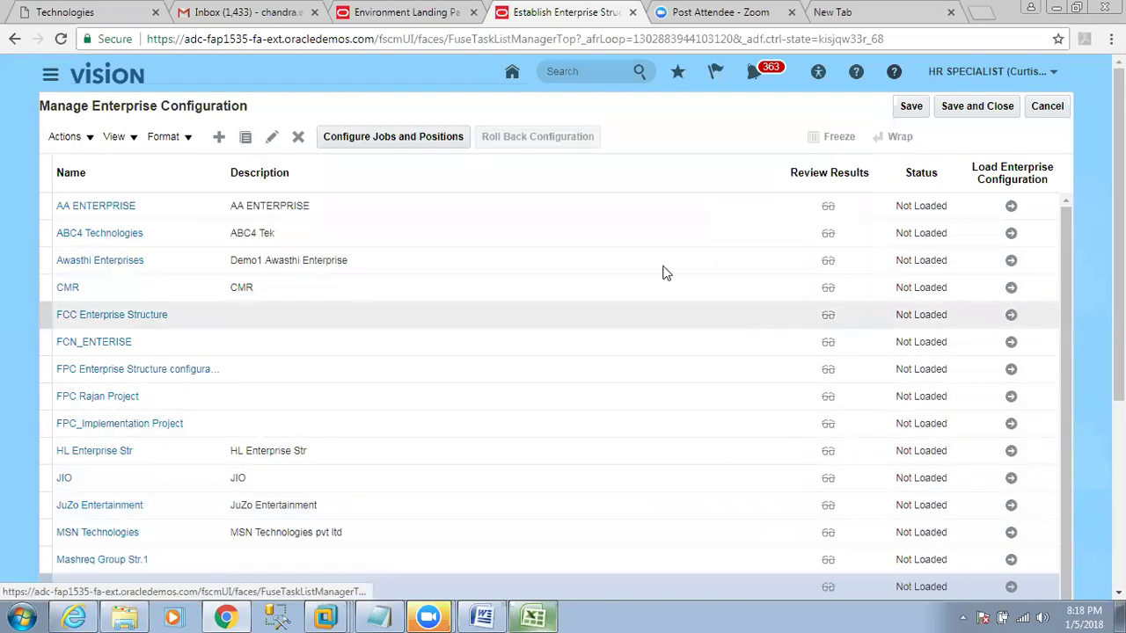
Save and leave the enterprise configuration page, then search tasks for 'manage enterprise'.
left_click(965, 107)
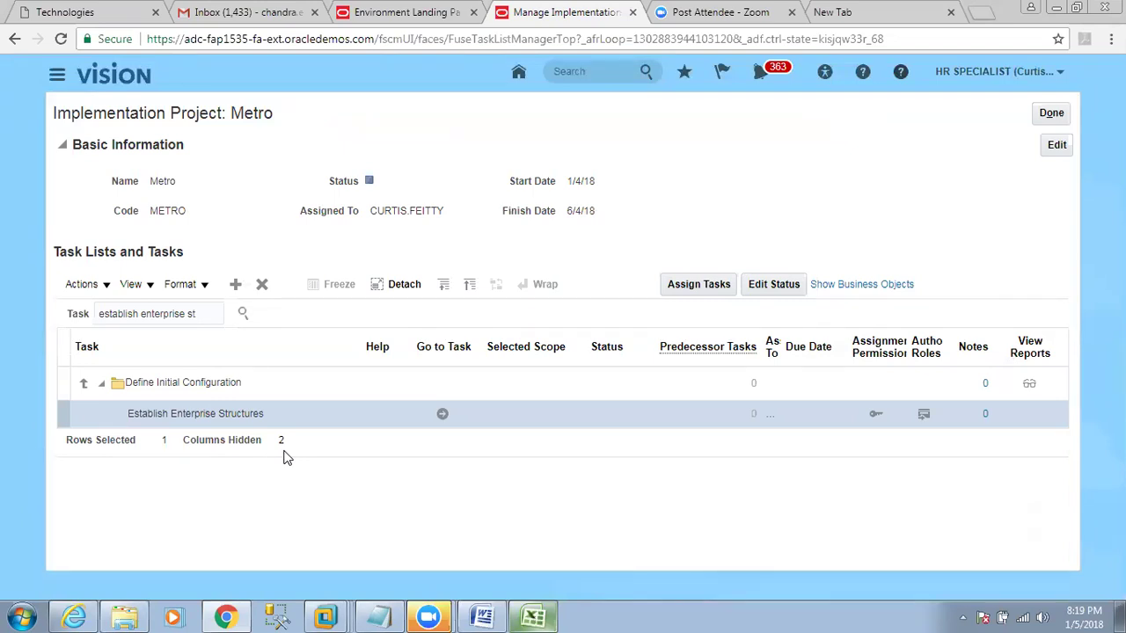
triple_click(128, 314)
type("manage ")
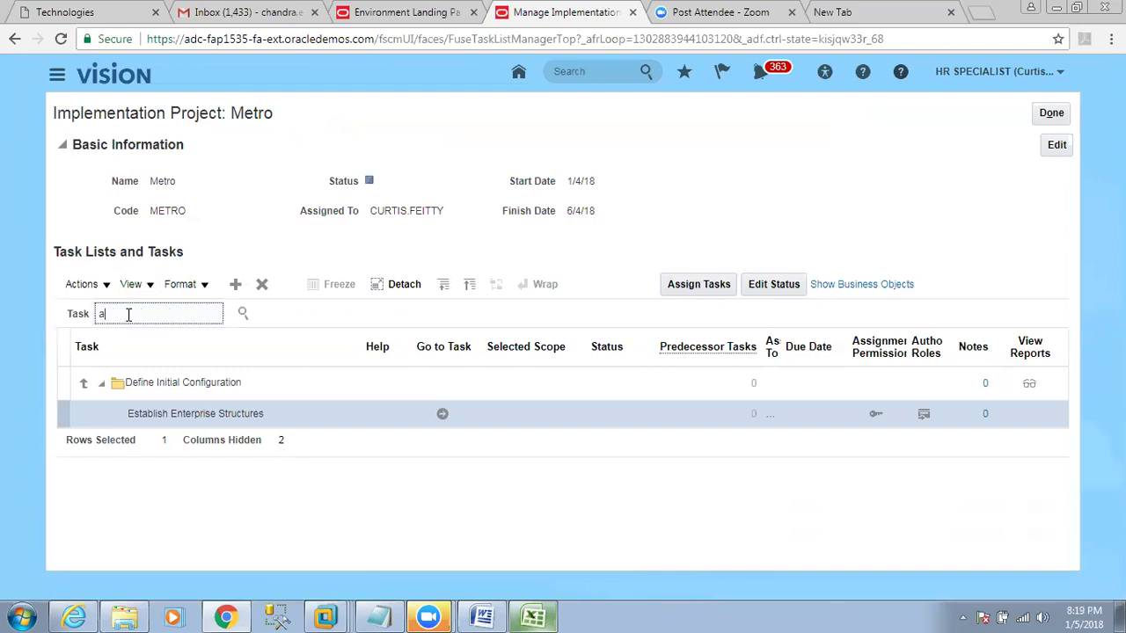
type("enterprise")
key("Return")
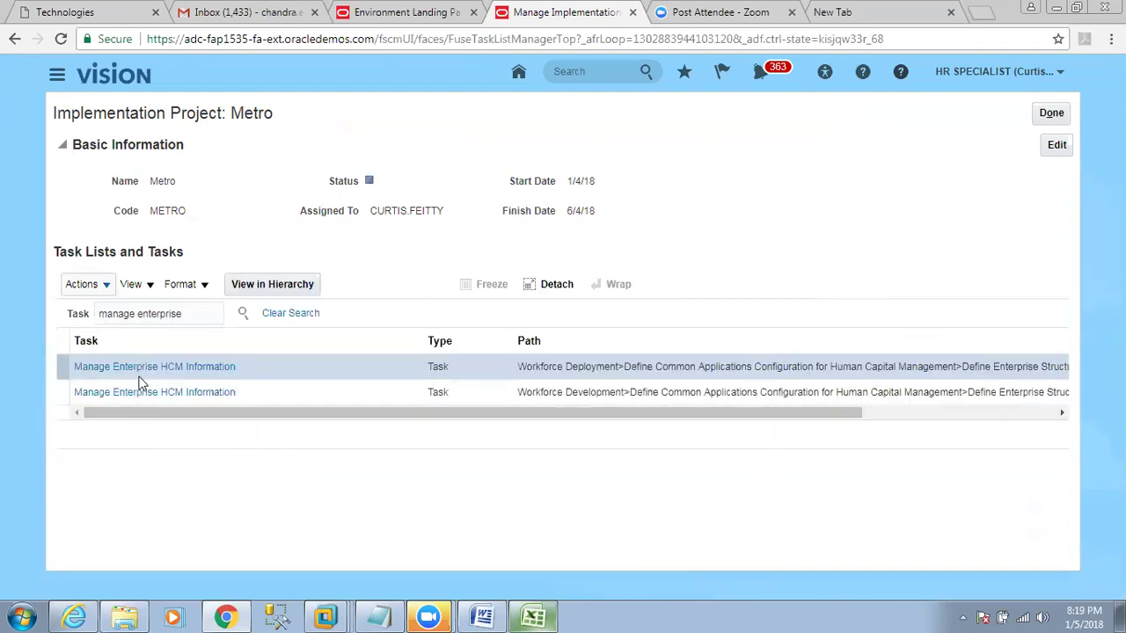
Open Manage Enterprise HCM Information and highlight the enterprise name CN1000, then switch to Excel.
left_click(140, 387)
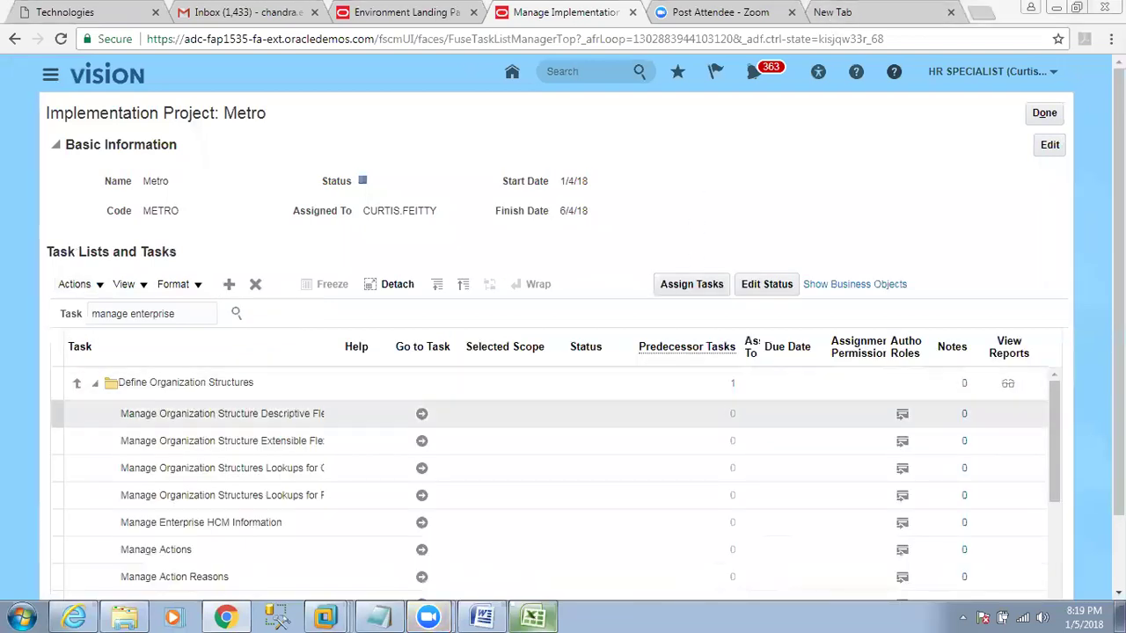
scroll(638, 457, "down", 1)
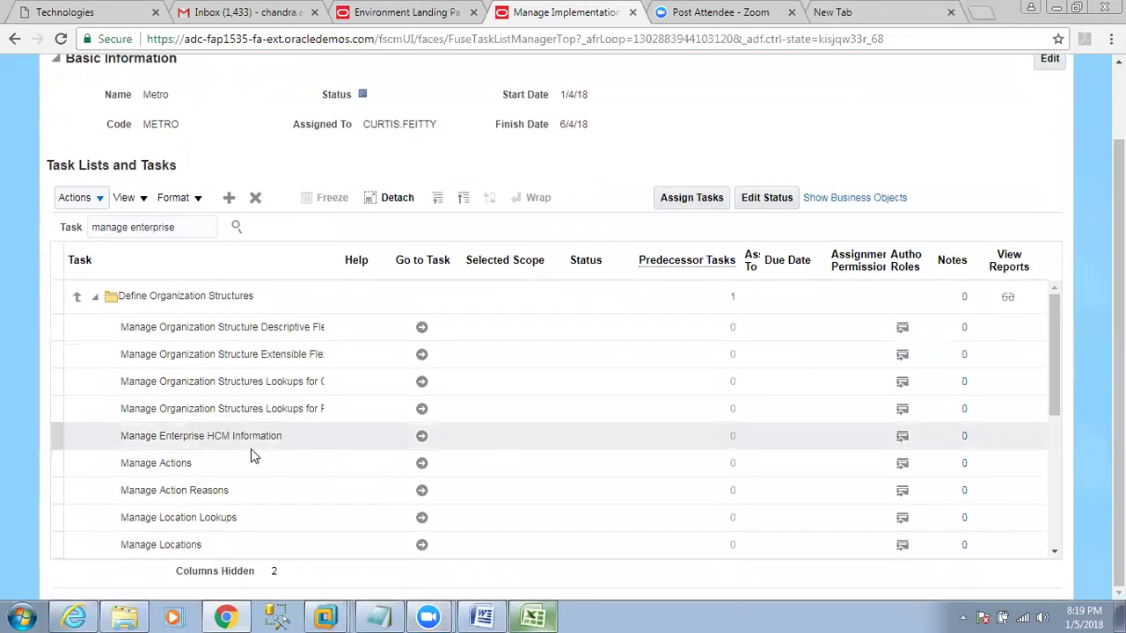
left_click(249, 438)
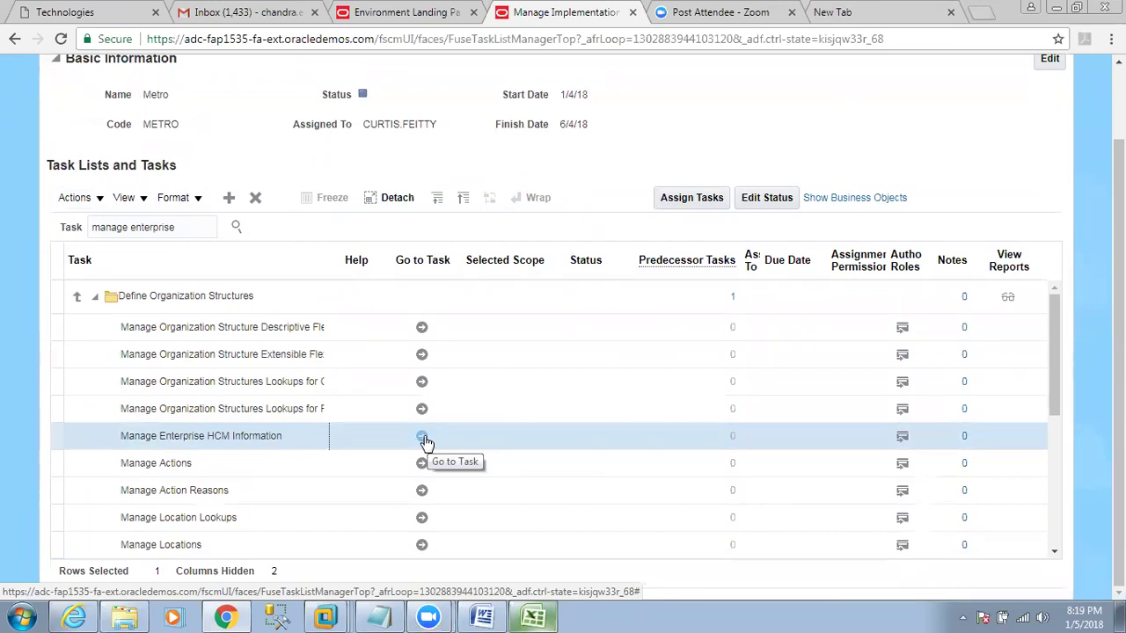
left_click(423, 438)
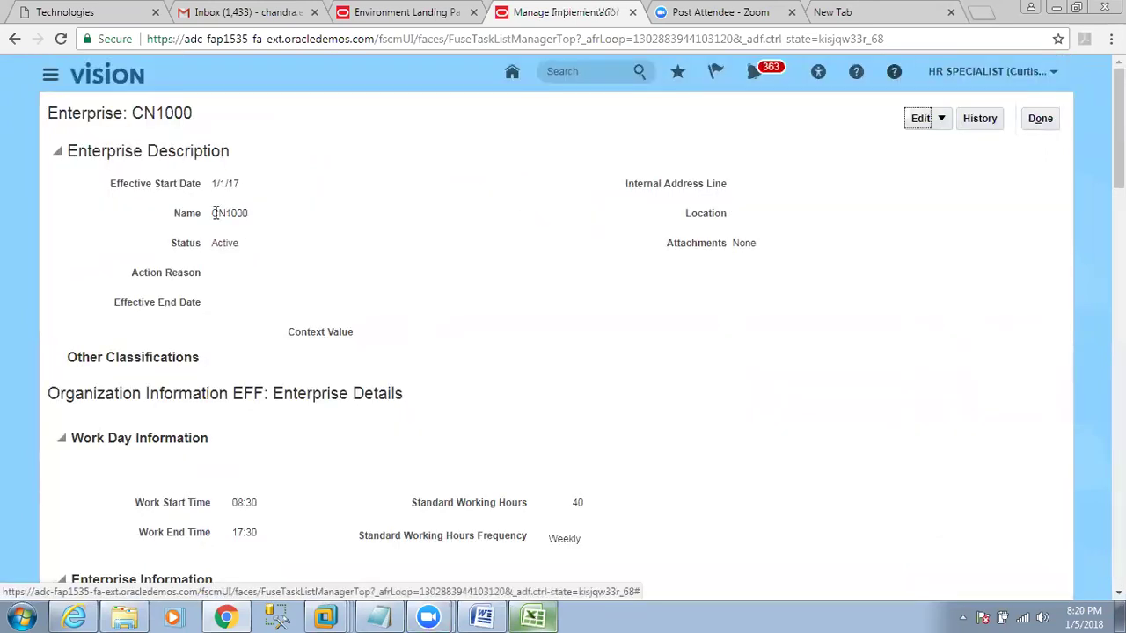
left_click_drag(213, 214, 248, 216)
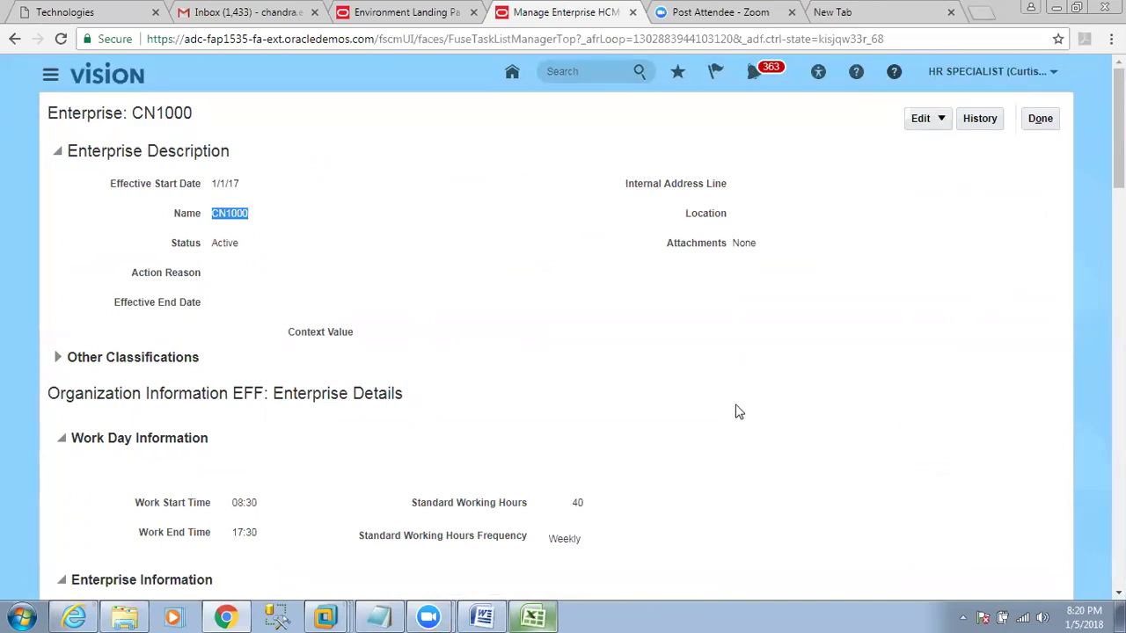
left_click(538, 618)
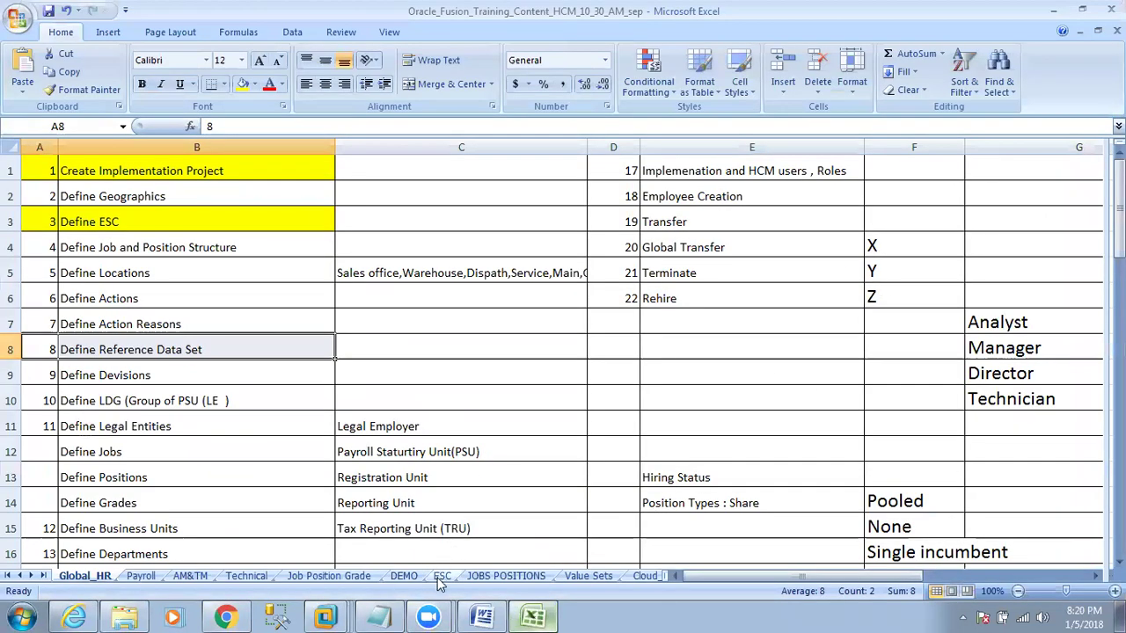
On the ESC sheet, mark the enterprise structure block from divisions through grades.
left_click(441, 576)
left_click(831, 187)
left_click(823, 227)
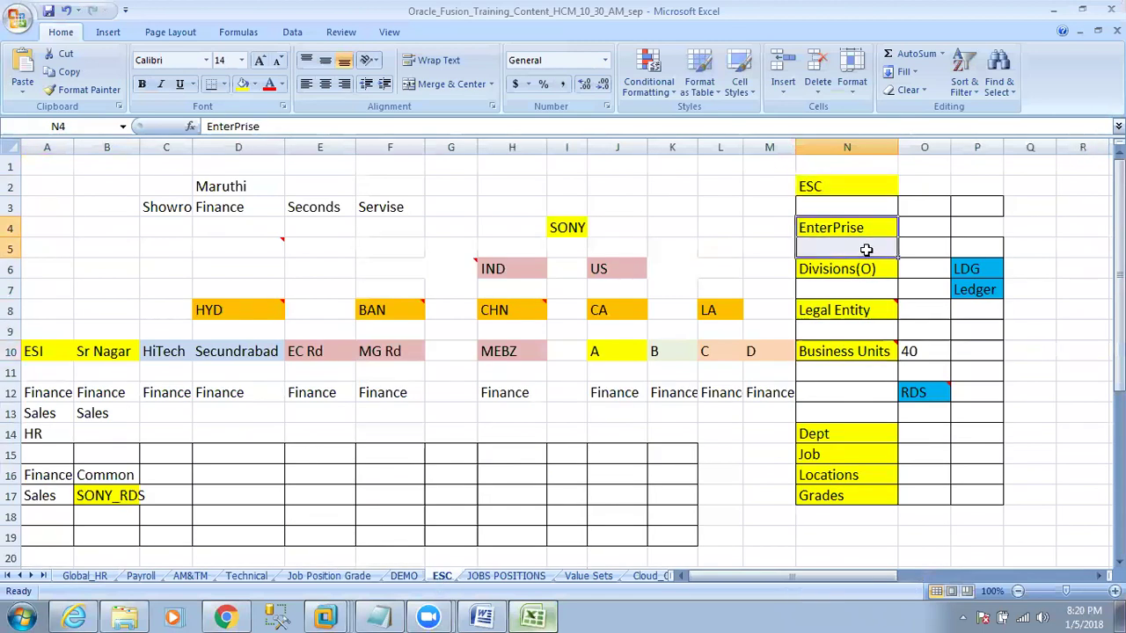
scroll(836, 290, "down", 1)
left_click_drag(814, 207, 952, 432)
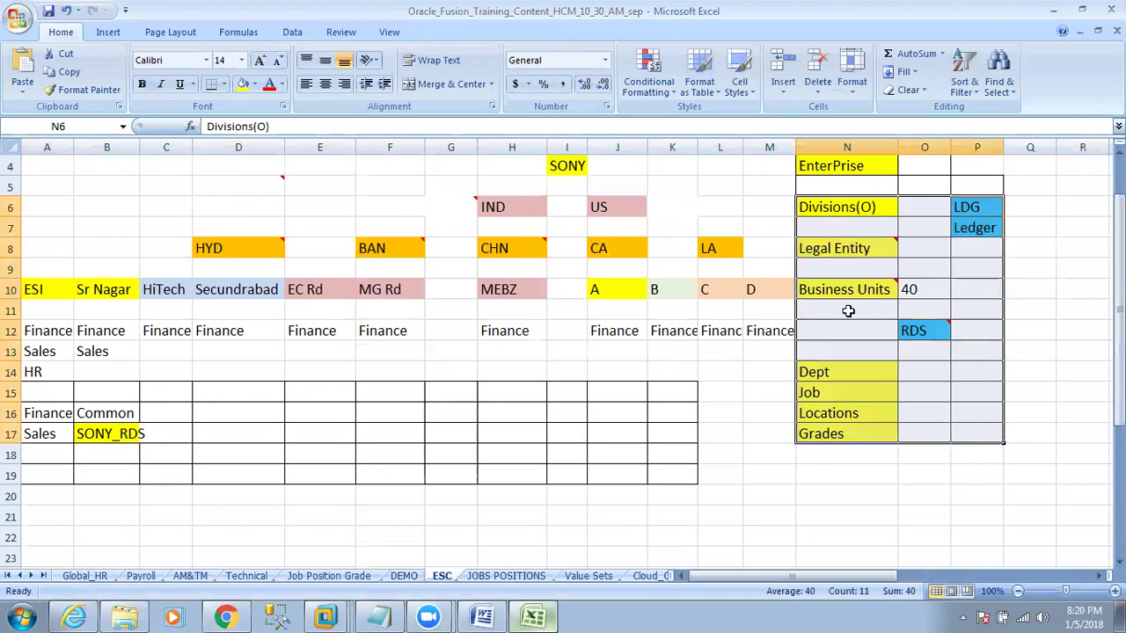
Mark Global_HR steps 9 onward, then go back to the Oracle CN1000 enterprise page.
left_click(86, 576)
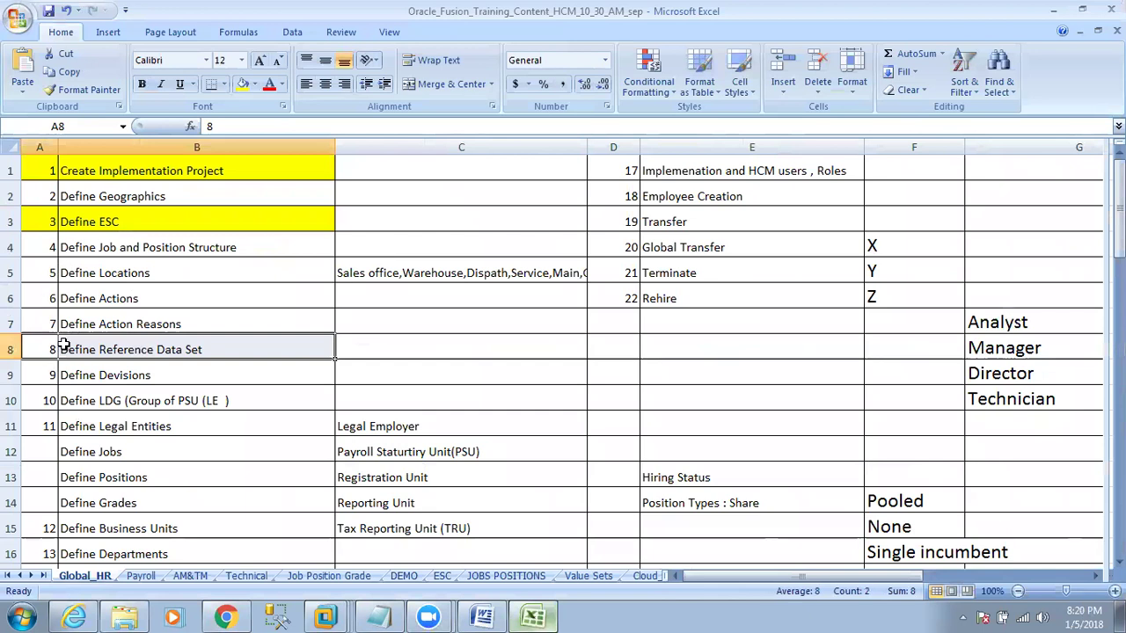
left_click(44, 375)
left_click_drag(42, 374, 176, 547)
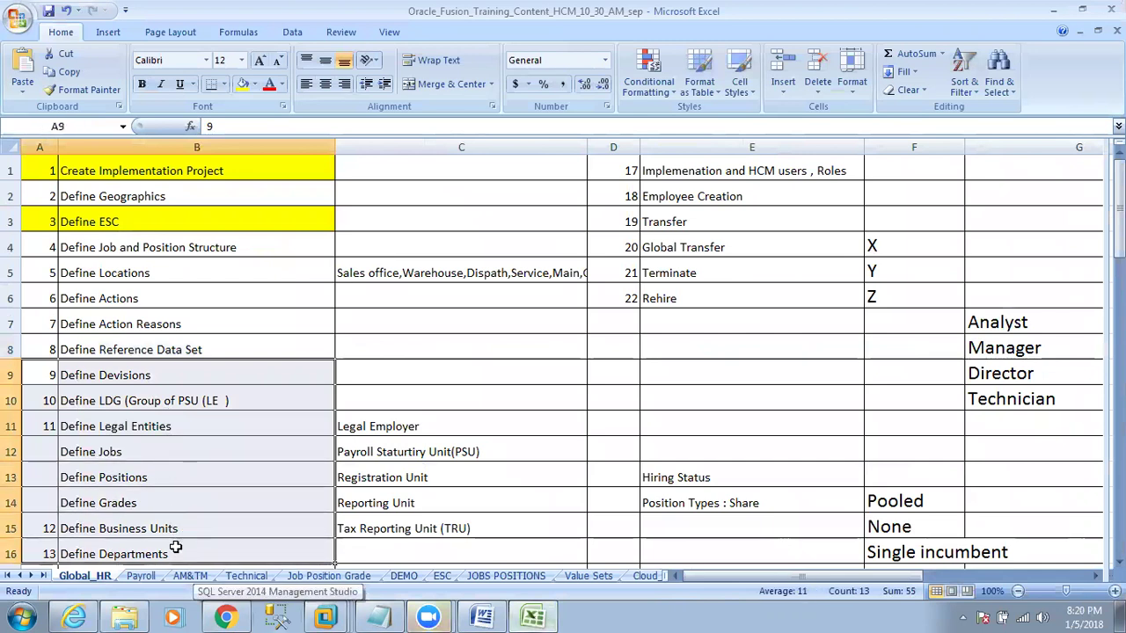
left_click(409, 424)
Re-highlight the CN1000 enterprise name on the Enterprise page, then return to the Excel workbook.
key("alt+Tab")
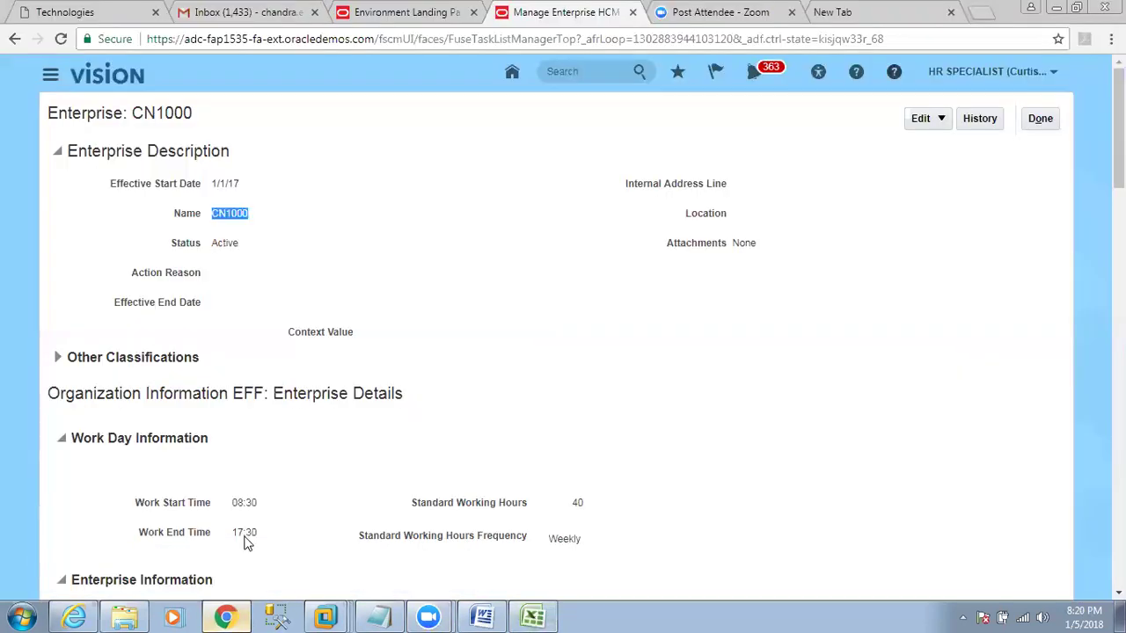
left_click(222, 225)
left_click_drag(213, 213, 252, 216)
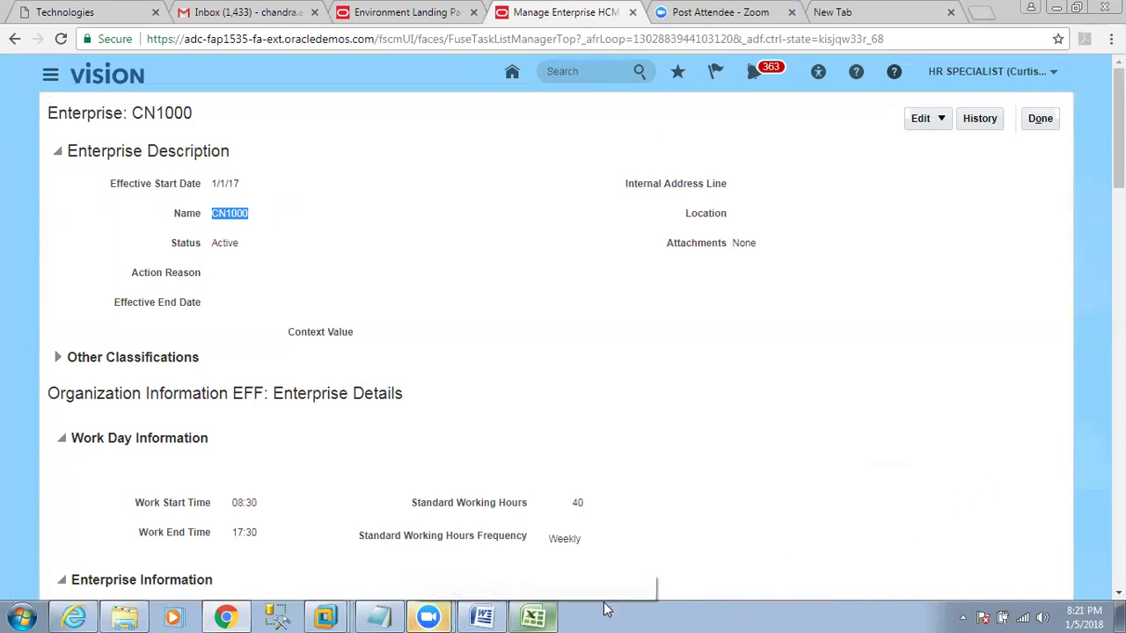
left_click(533, 615)
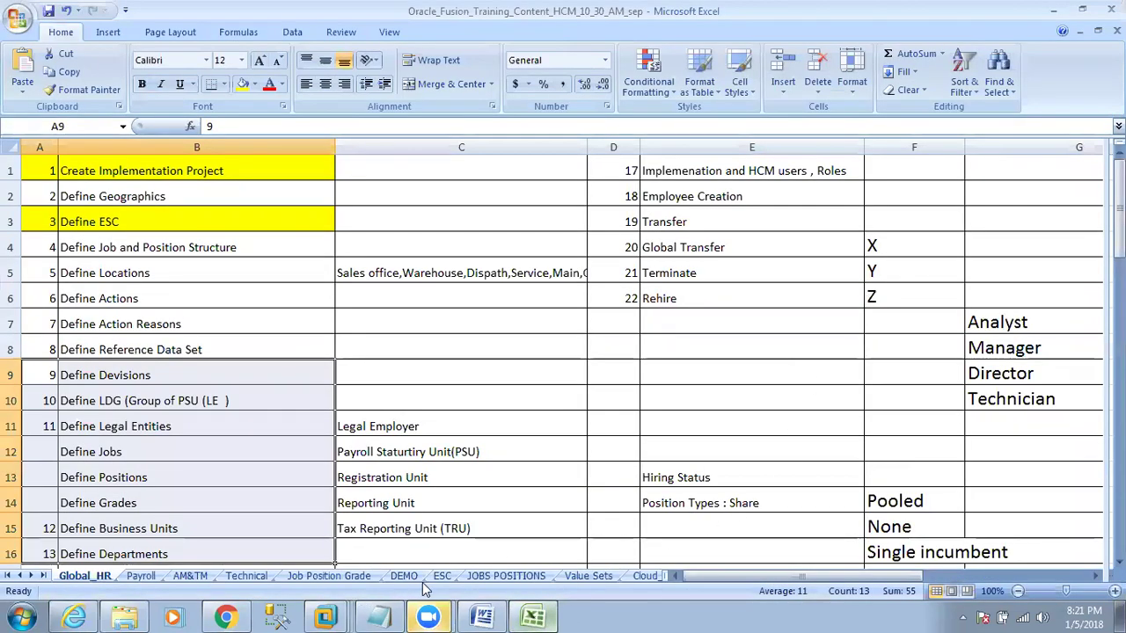
Review the Define ESC step and the rows after it, then close Oracle's CN1000 enterprise page.
left_click_drag(55, 230, 106, 222)
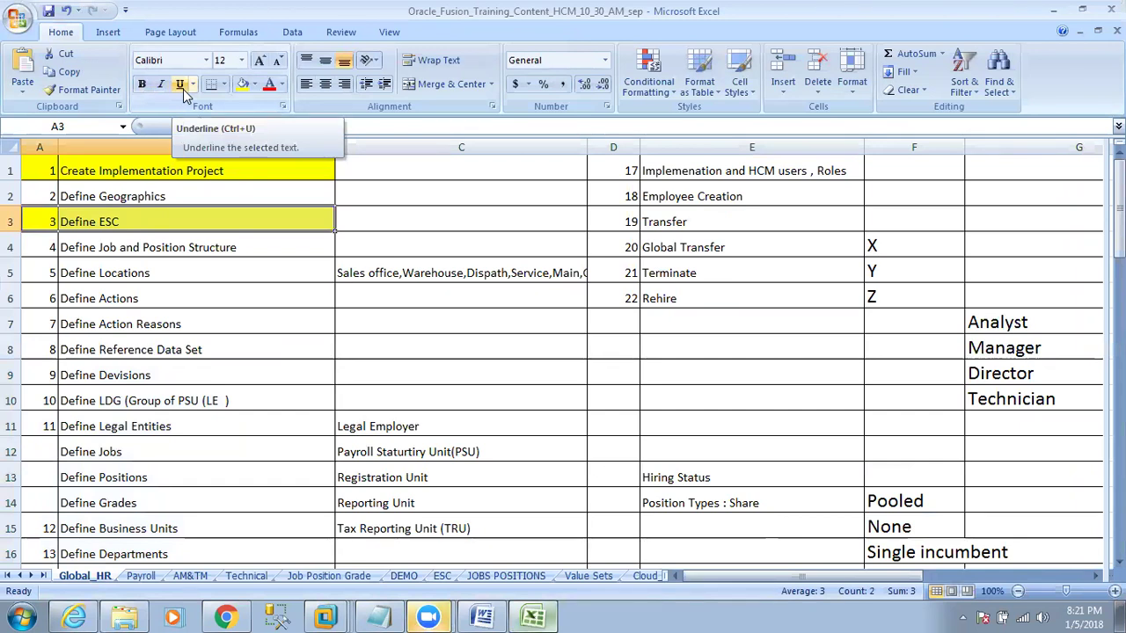
left_click(97, 226)
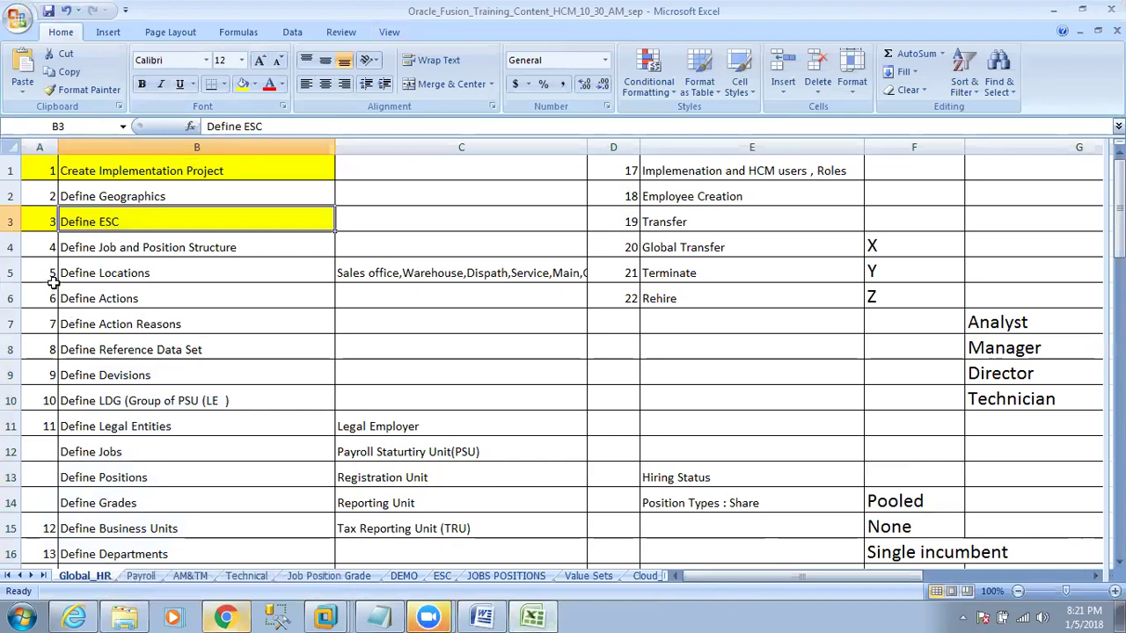
left_click_drag(52, 246, 212, 375)
left_click(55, 222)
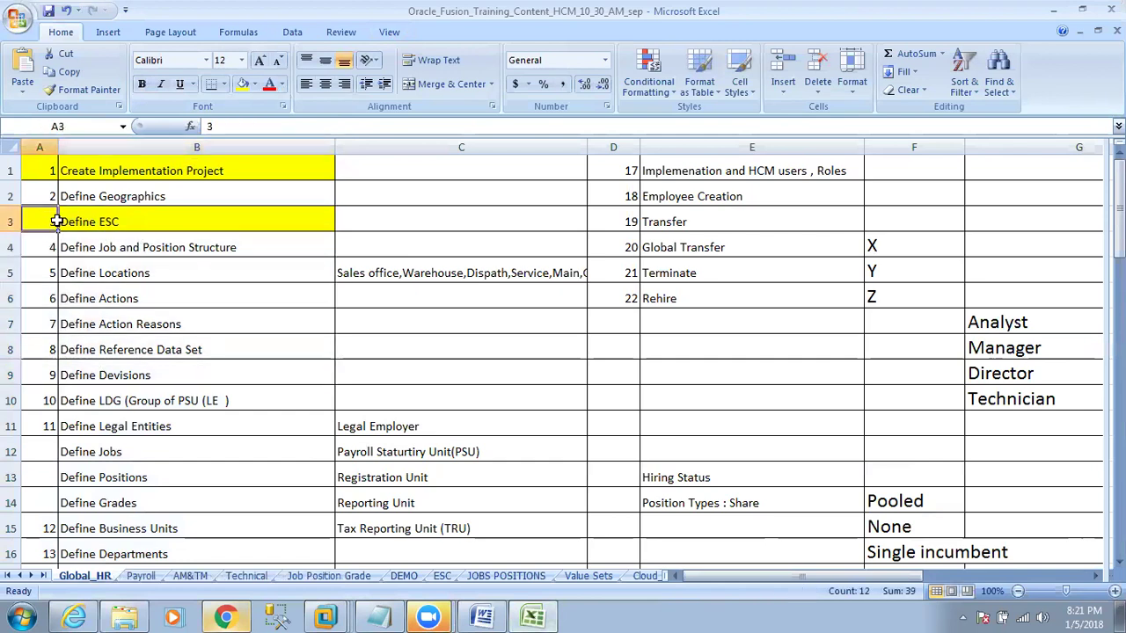
left_click_drag(54, 221, 128, 225)
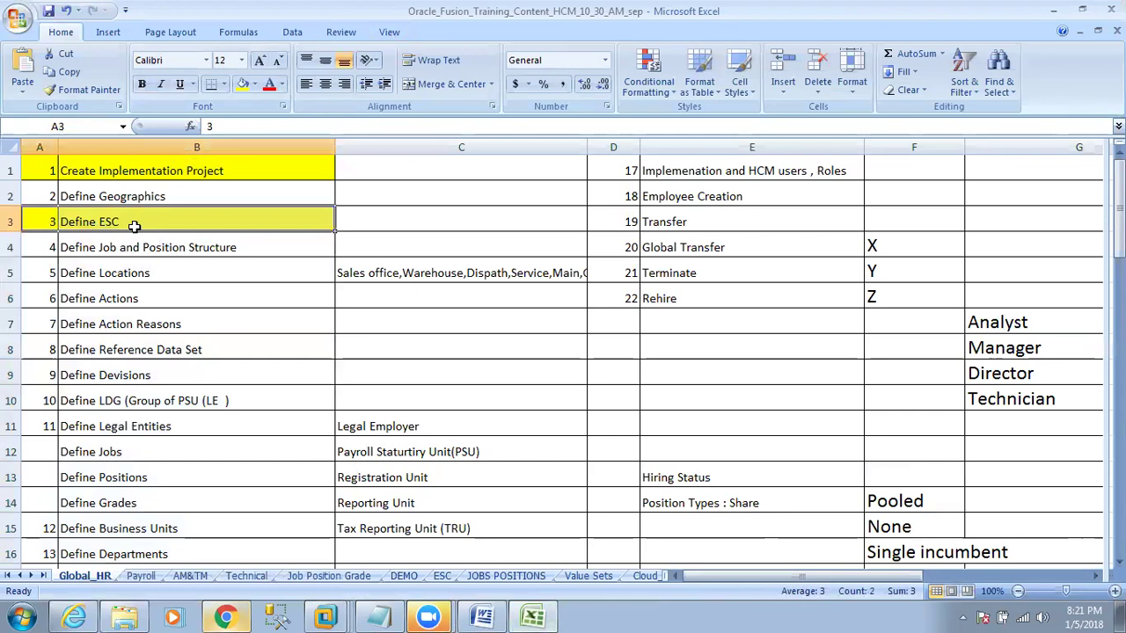
left_click(225, 615)
left_click(1038, 118)
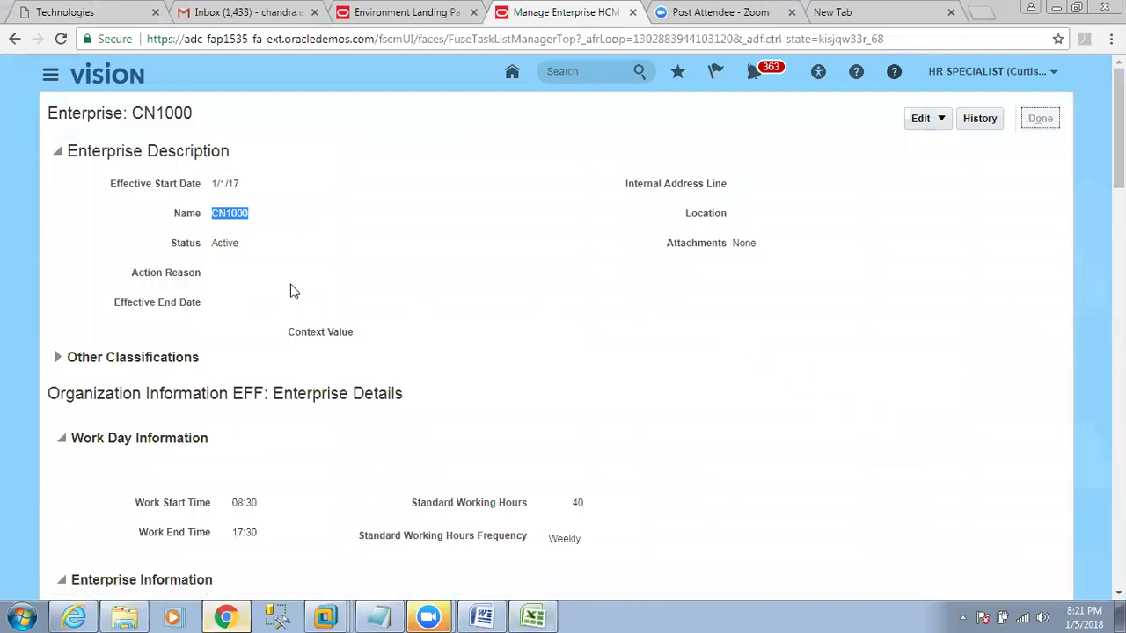
Search project tasks for 'establish' and open Establish Enterprise Structures.
left_click_drag(187, 308, 45, 318)
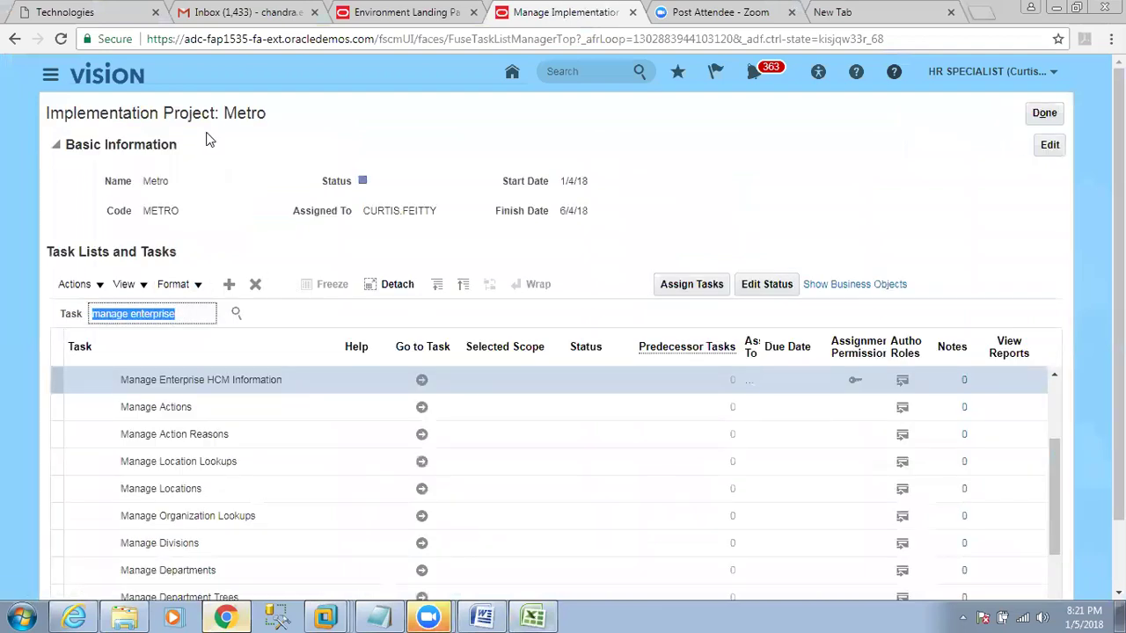
type("establish")
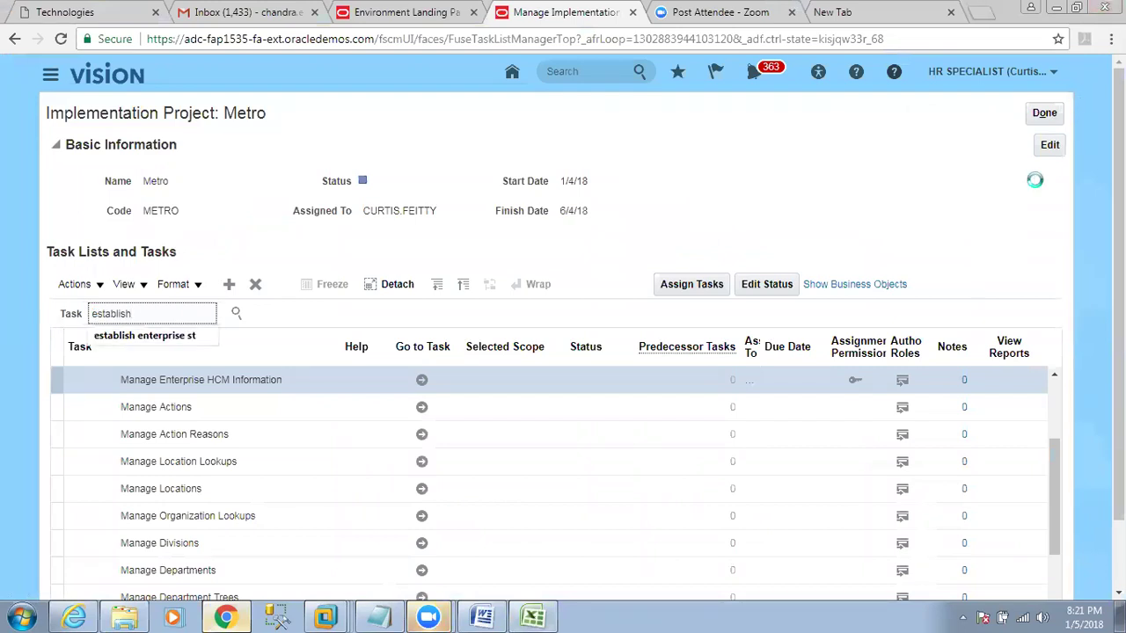
key("Return")
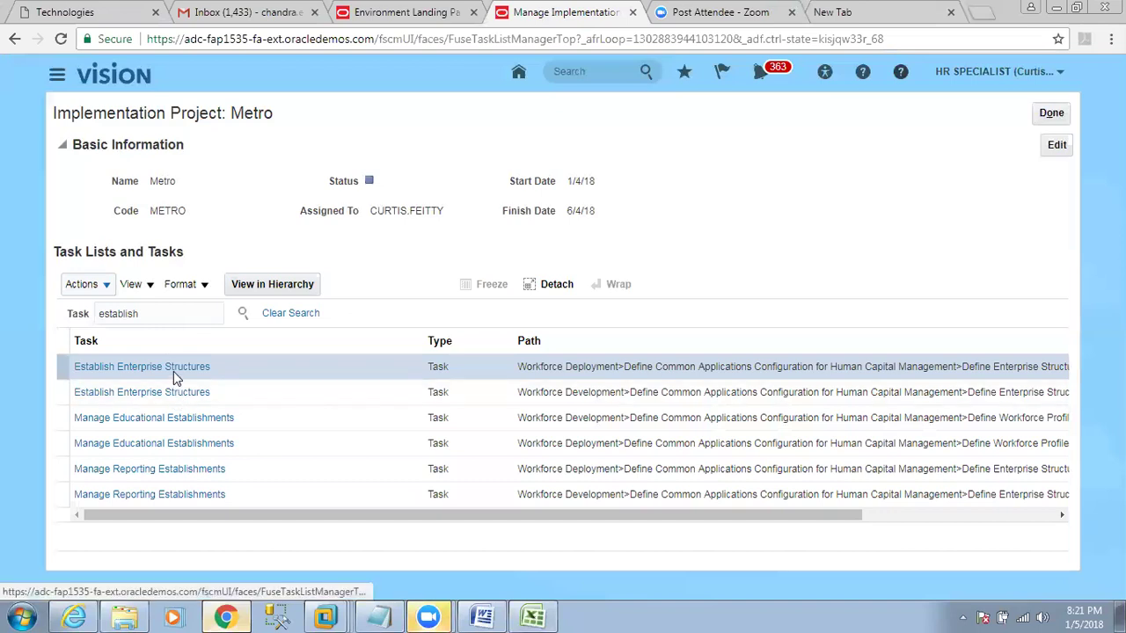
left_click(173, 371)
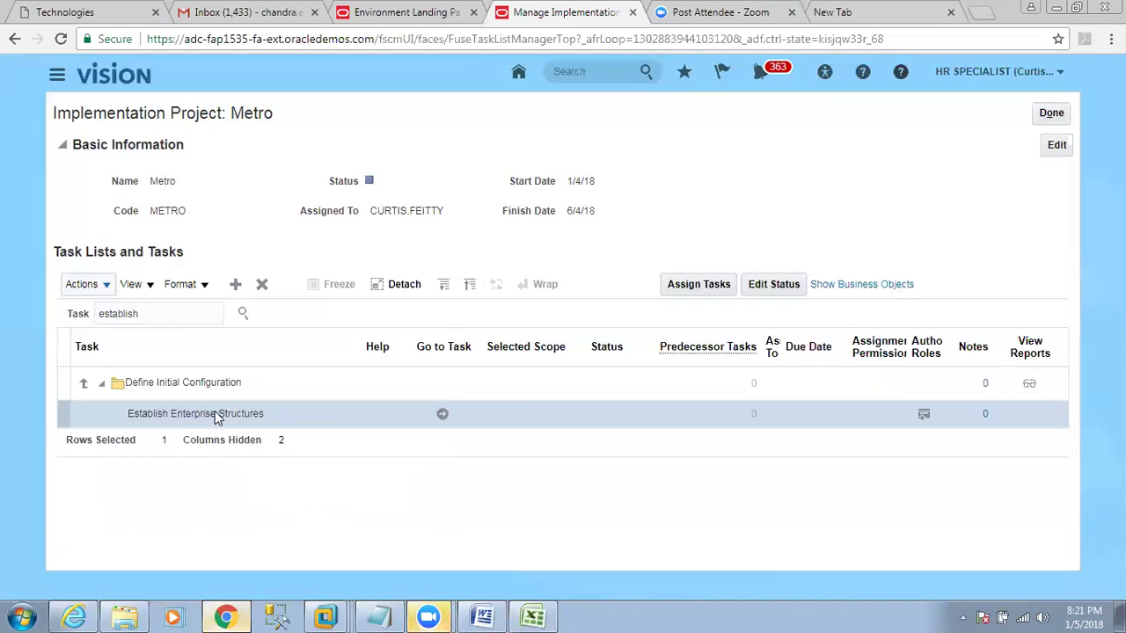
left_click(445, 417)
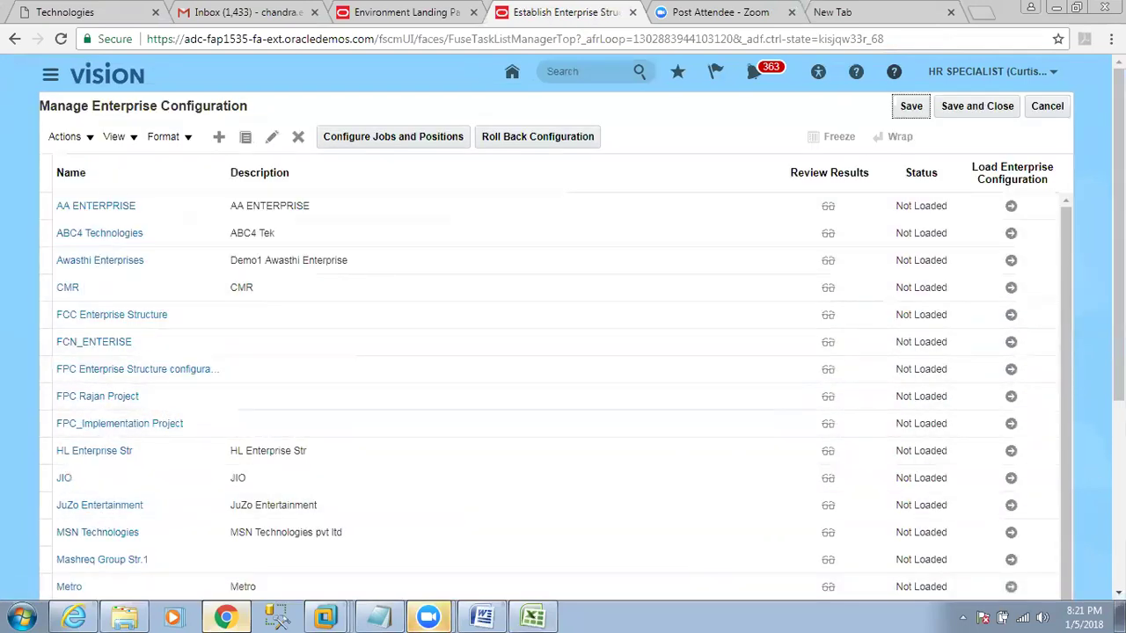
Select the not-loaded Metro configuration row, then mark Global_HR steps 9 to 11 in Excel.
left_click(1011, 534)
scroll(394, 485, "down", 3)
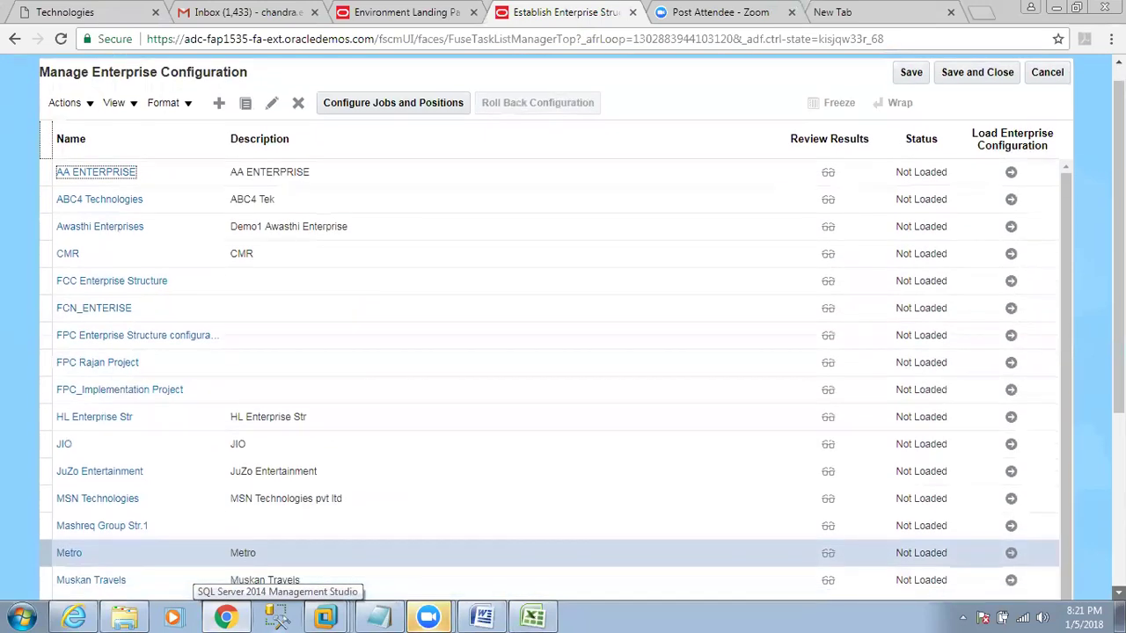
left_click(394, 461)
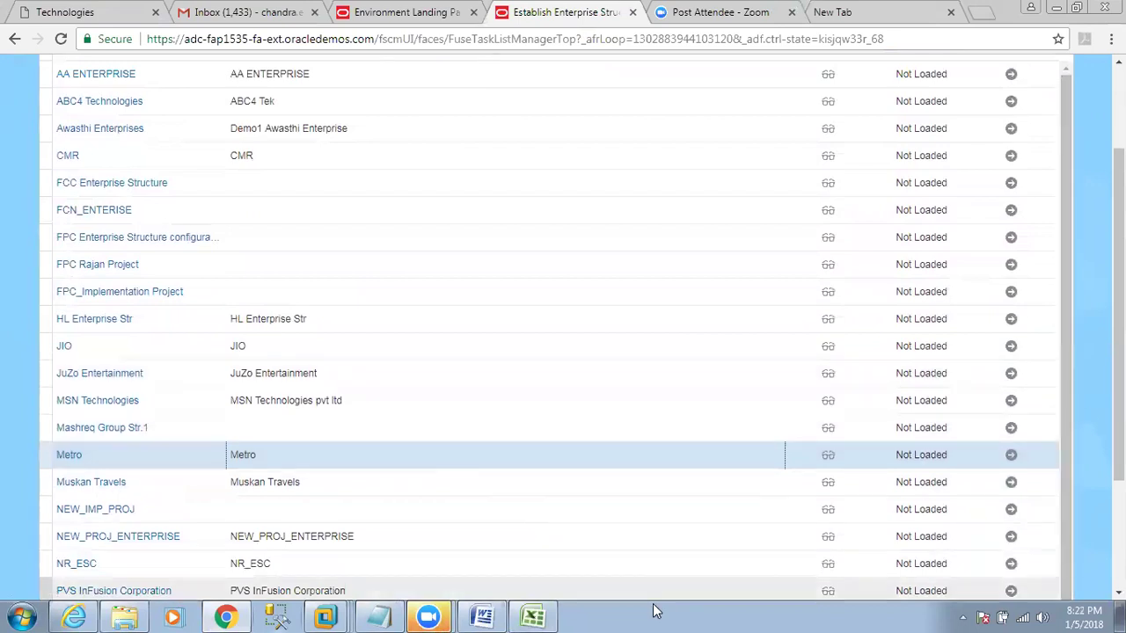
left_click(532, 615)
left_click_drag(50, 367, 197, 415)
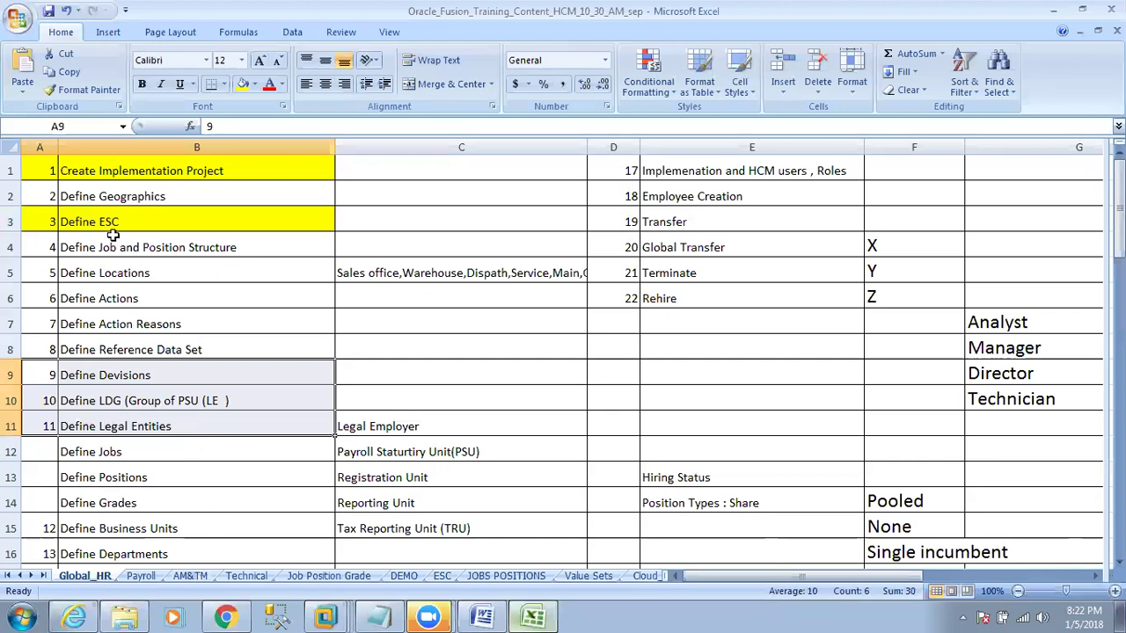
Mark the Define ESC step, then bring up the RTL Technologies website tab in the browser.
left_click_drag(42, 220, 80, 245)
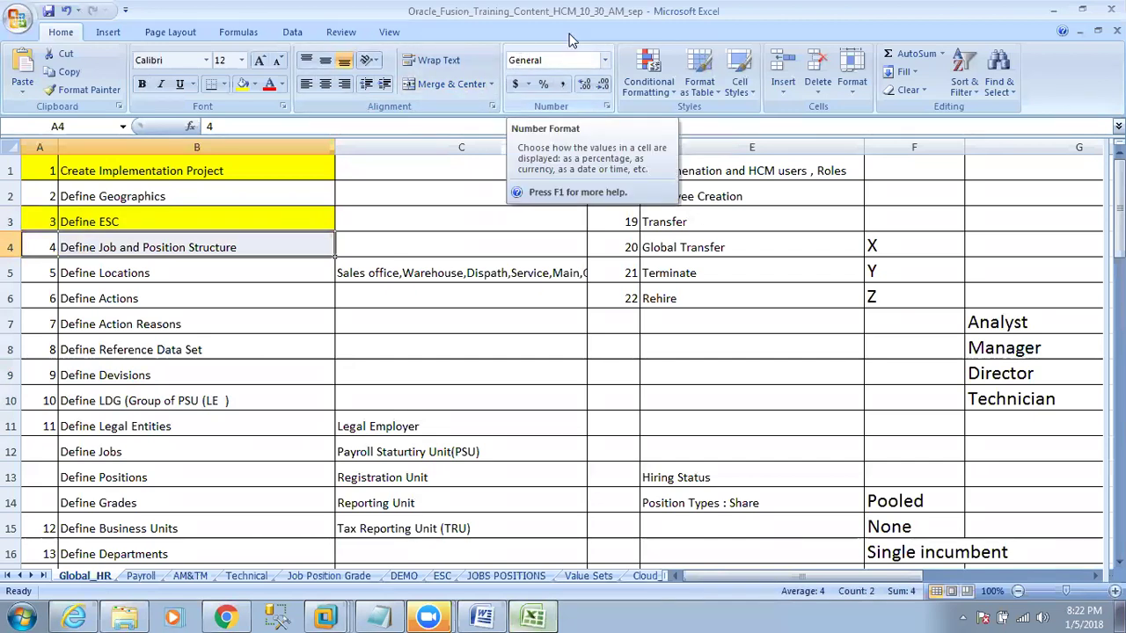
left_click(225, 617)
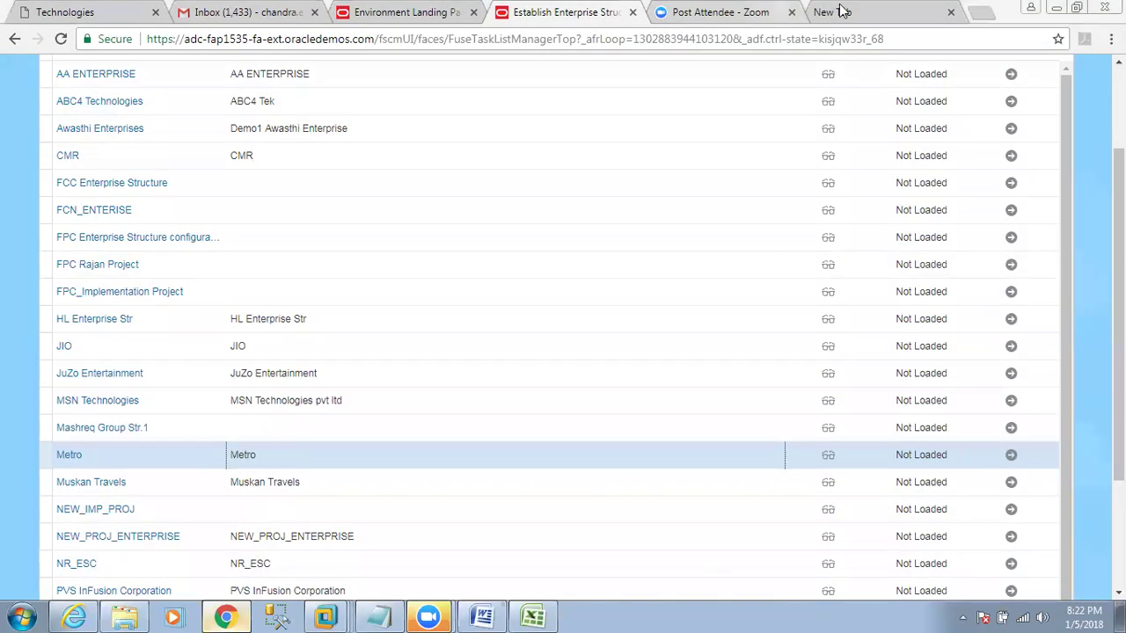
left_click(871, 10)
left_click(71, 8)
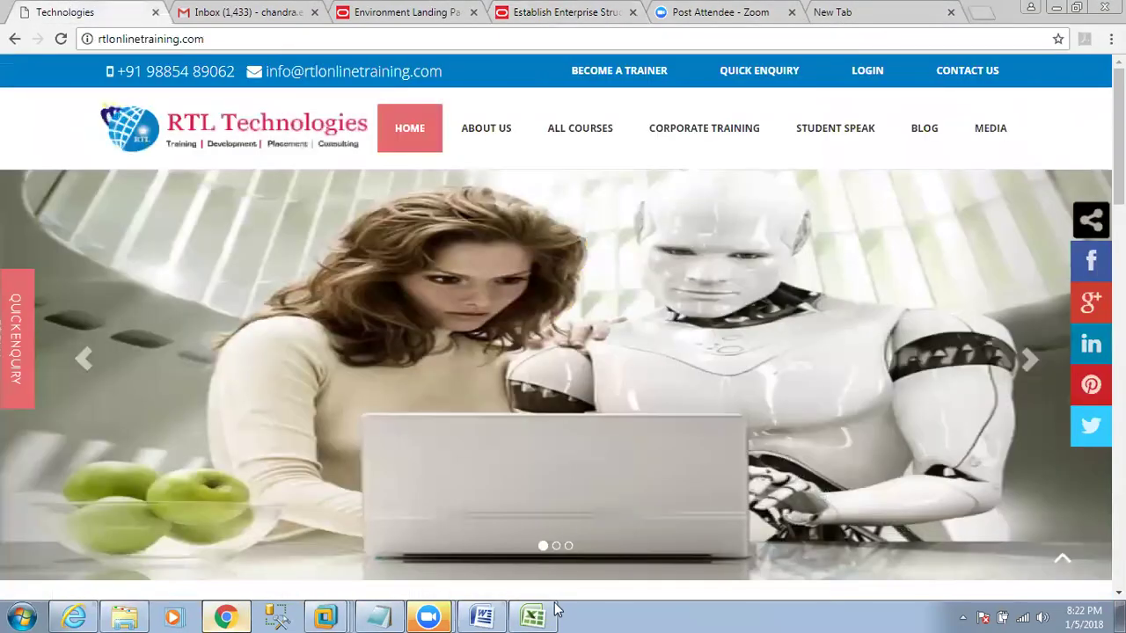